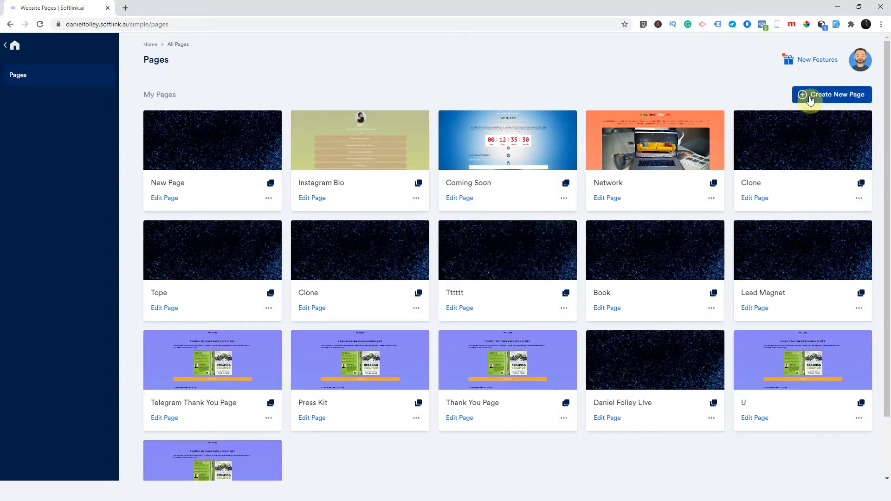
# Start a new page and browse the landing page template categories, including Opt-in Page, Product, Network Marketing and Thank You Page
pyautogui.click(812, 99)
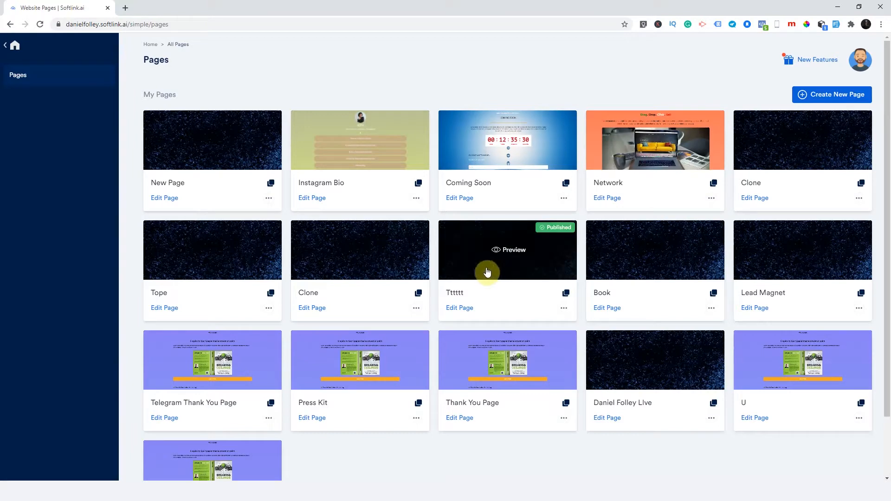
pyautogui.click(821, 95)
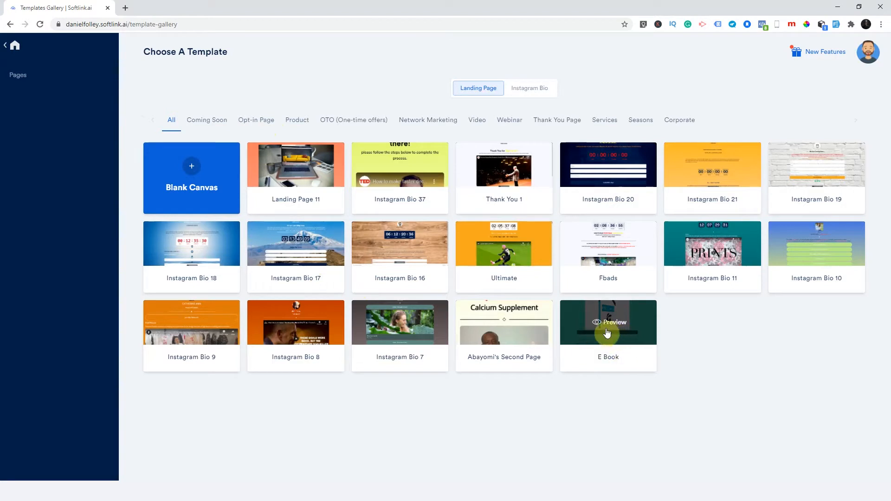
pyautogui.click(258, 124)
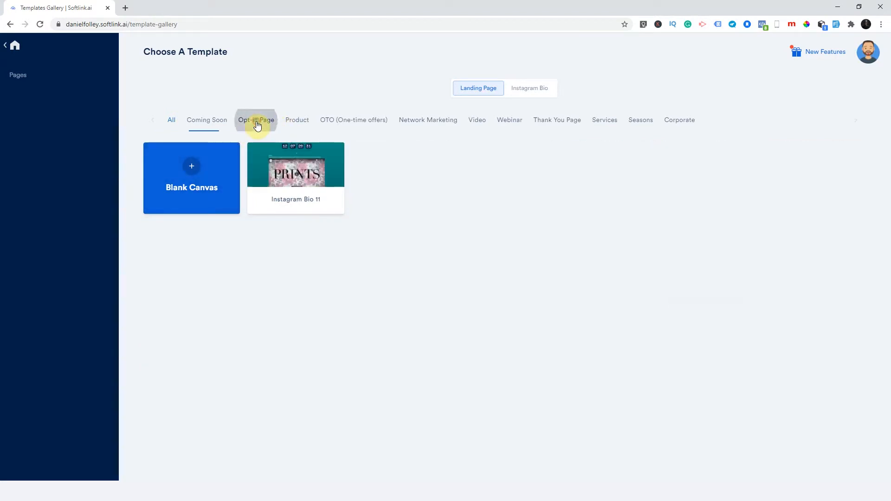
pyautogui.click(299, 122)
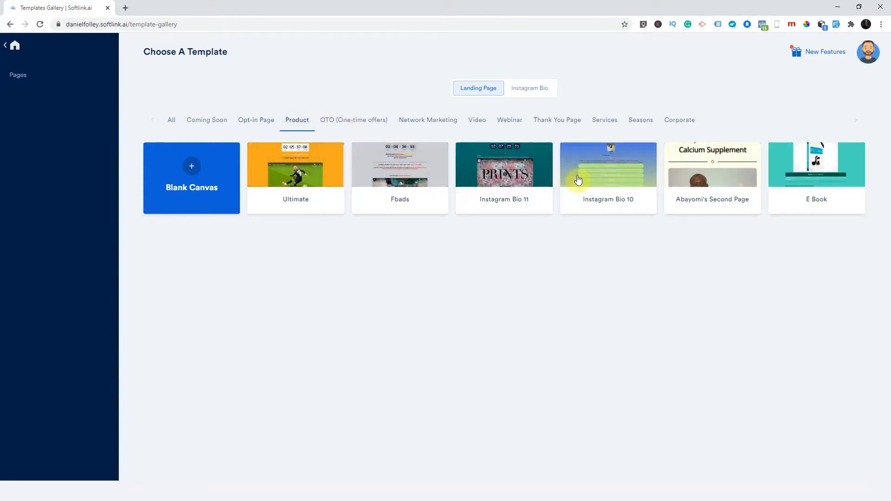
pyautogui.click(510, 120)
pyautogui.click(431, 125)
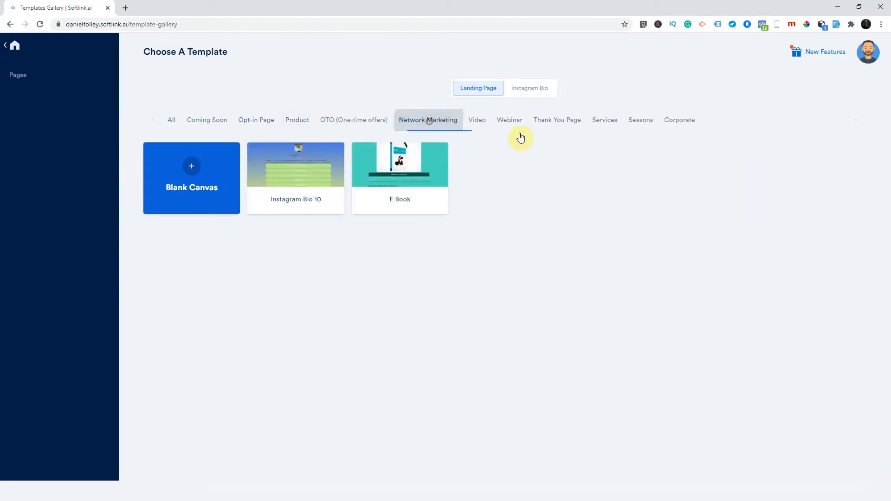
pyautogui.click(554, 125)
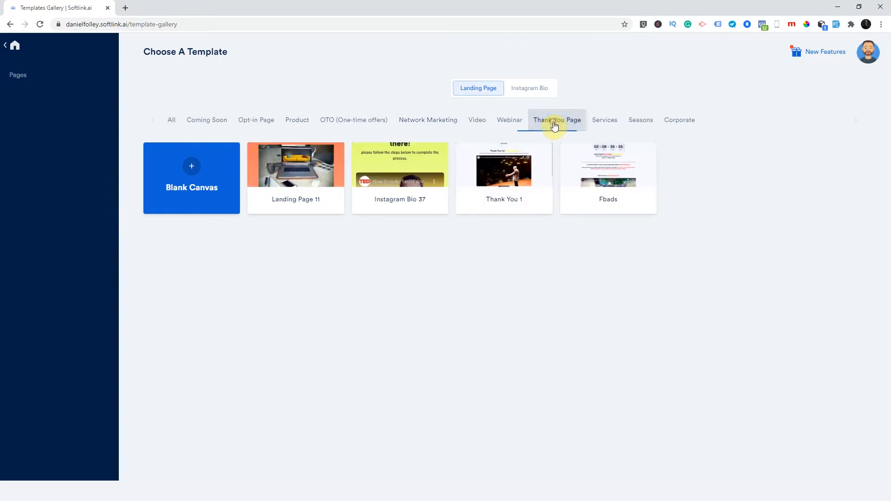
# Switch the gallery to Instagram Bio templates and preview the Instagram Bio 36 template through to its footer
pyautogui.click(527, 90)
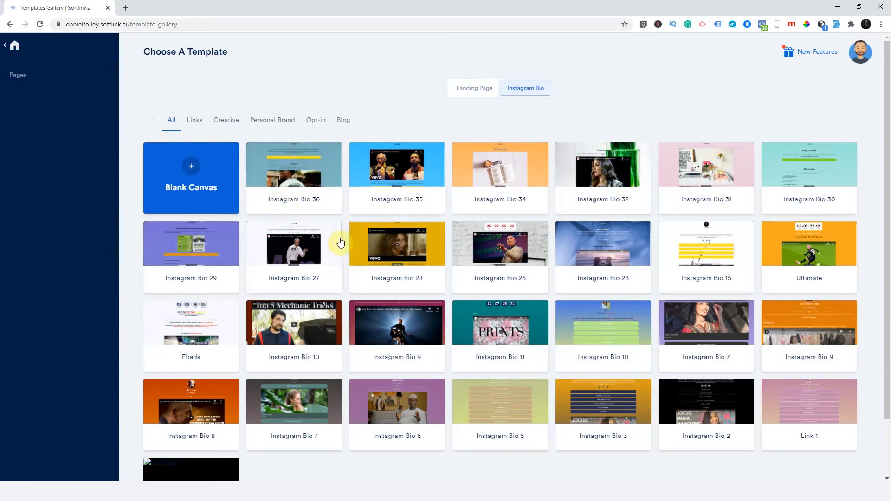
pyautogui.click(297, 168)
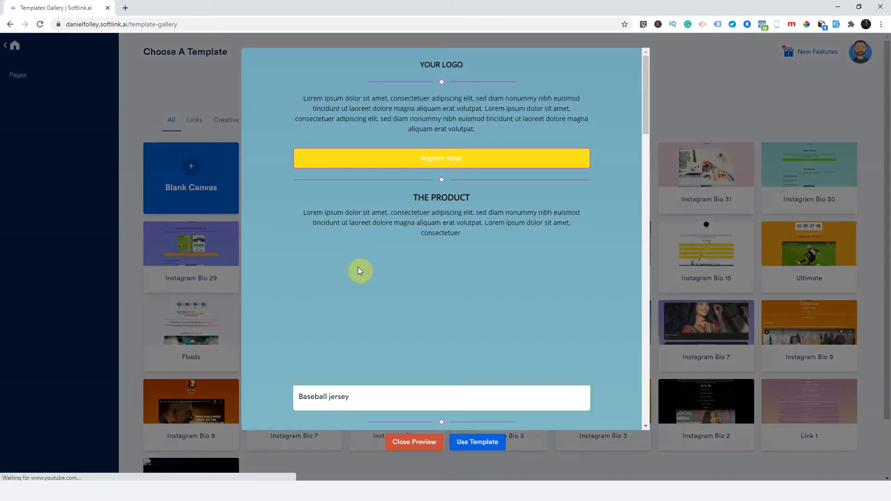
pyautogui.click(663, 85)
pyautogui.click(296, 164)
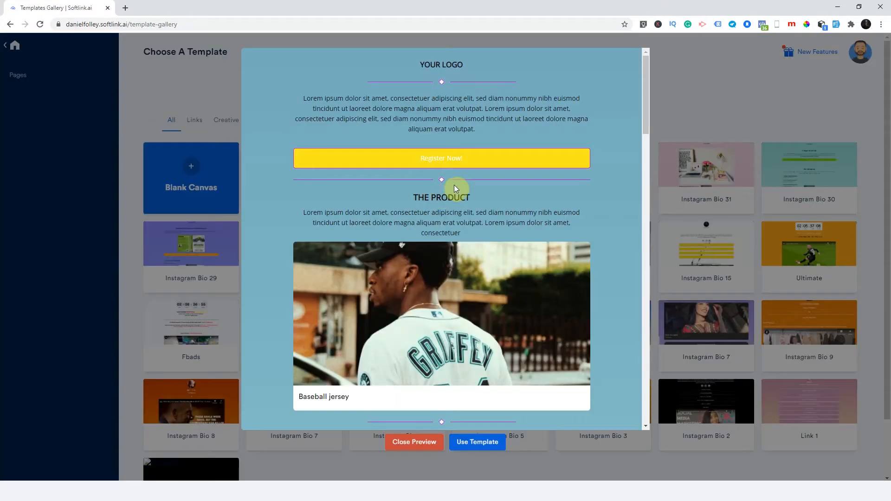
pyautogui.scroll(-15, 458, 189)
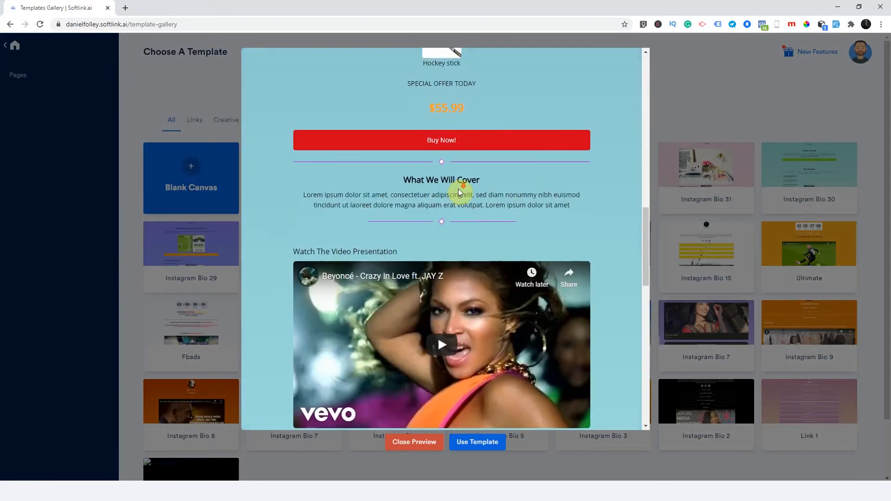
pyautogui.scroll(-15, 458, 191)
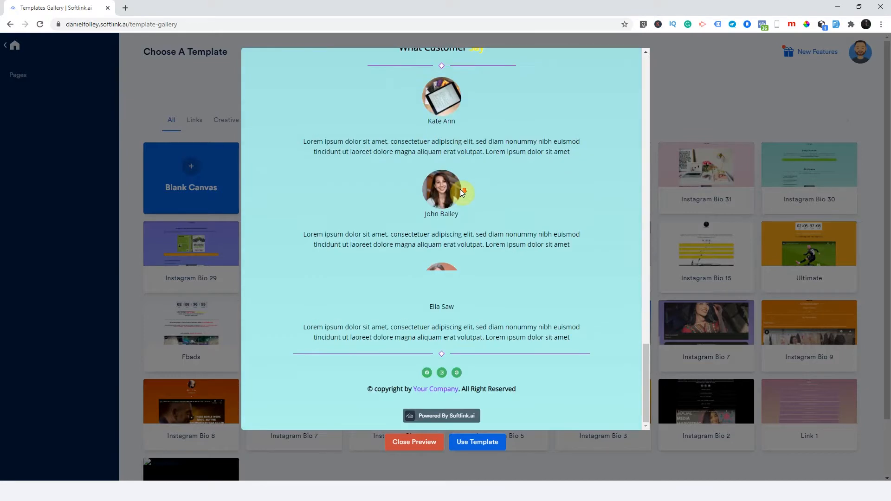
pyautogui.click(706, 189)
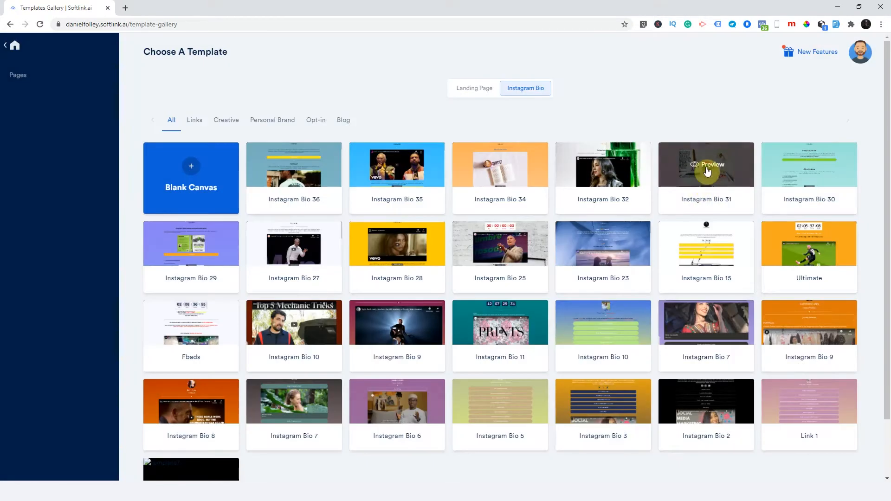
# Preview the Instagram Bio 31 and Instagram Bio 23 templates, closing each preview
pyautogui.click(707, 164)
pyautogui.scroll(-1, 481, 187)
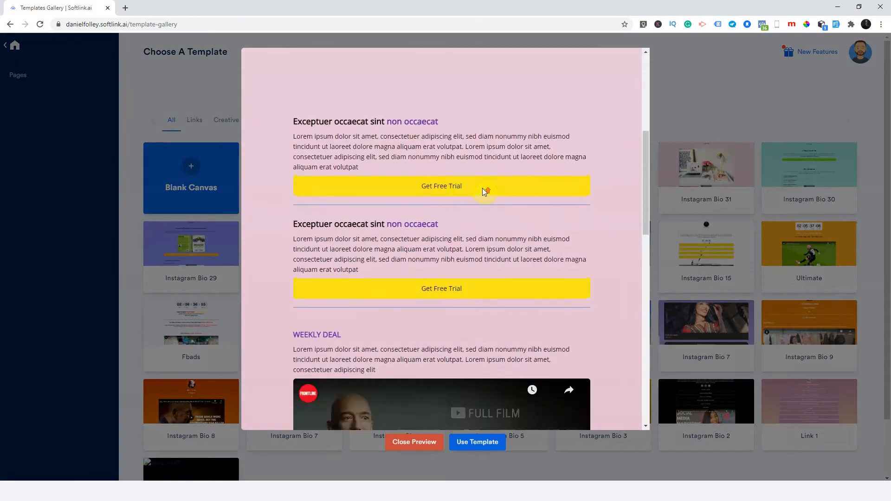
pyautogui.scroll(-15, 483, 190)
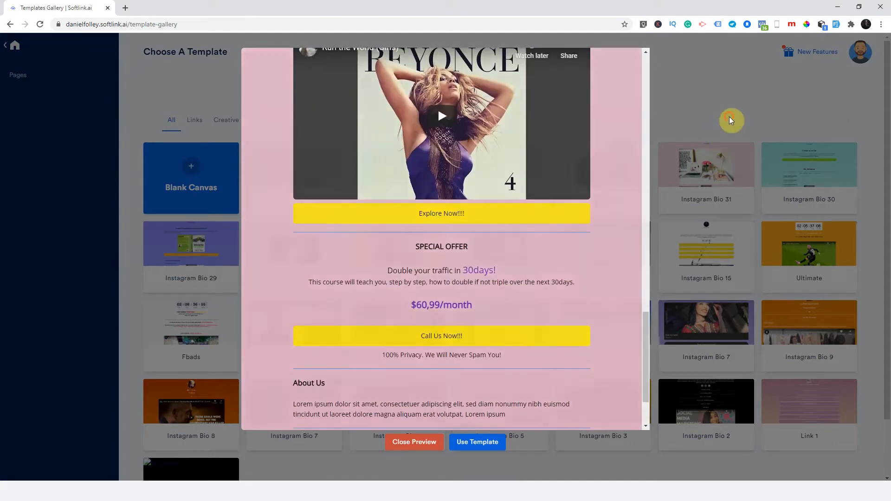
pyautogui.click(729, 116)
pyautogui.click(598, 250)
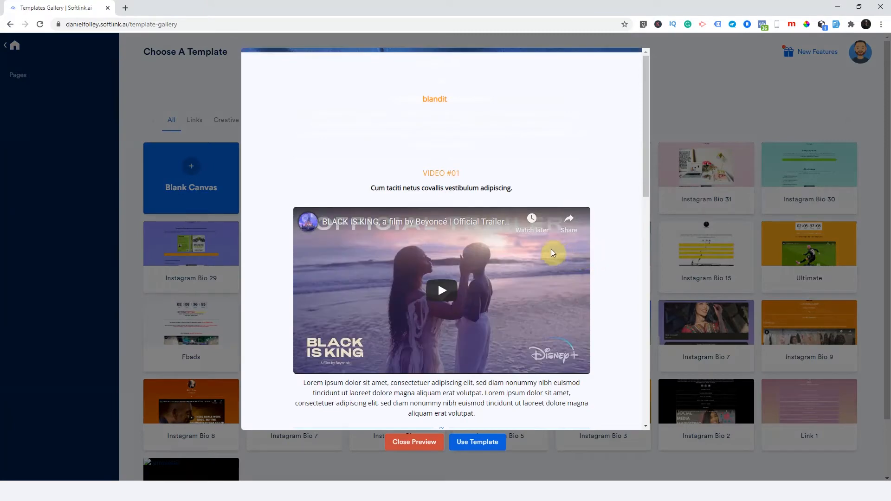
pyautogui.click(683, 116)
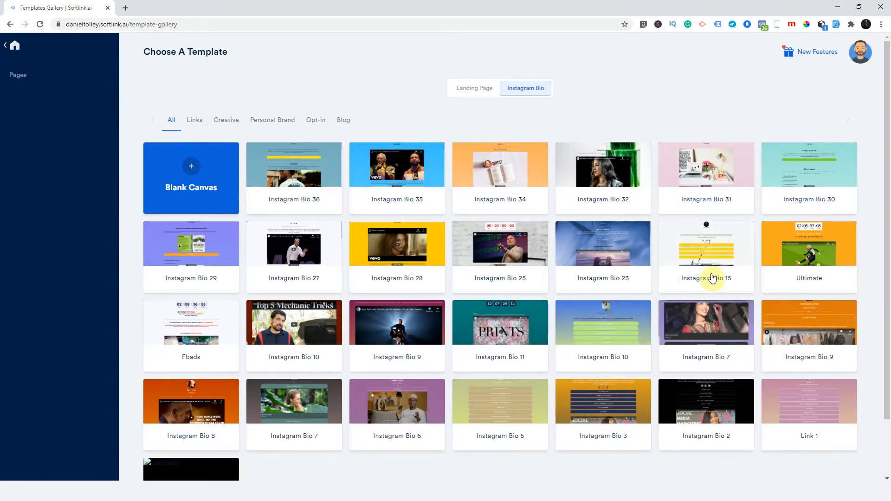
# Preview the Ultimate template from its bundle sections down to the Frequently Asked Questions, and close the preview
pyautogui.moveTo(809, 245)
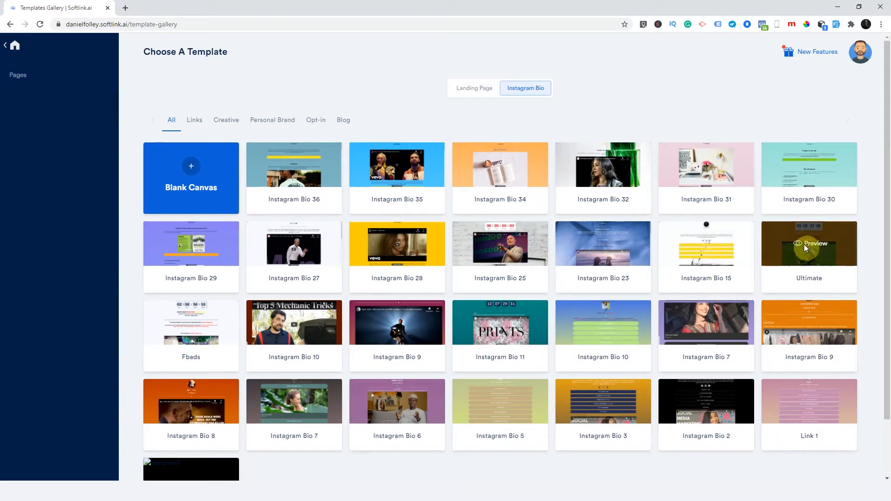
pyautogui.click(805, 245)
pyautogui.scroll(-7, 376, 185)
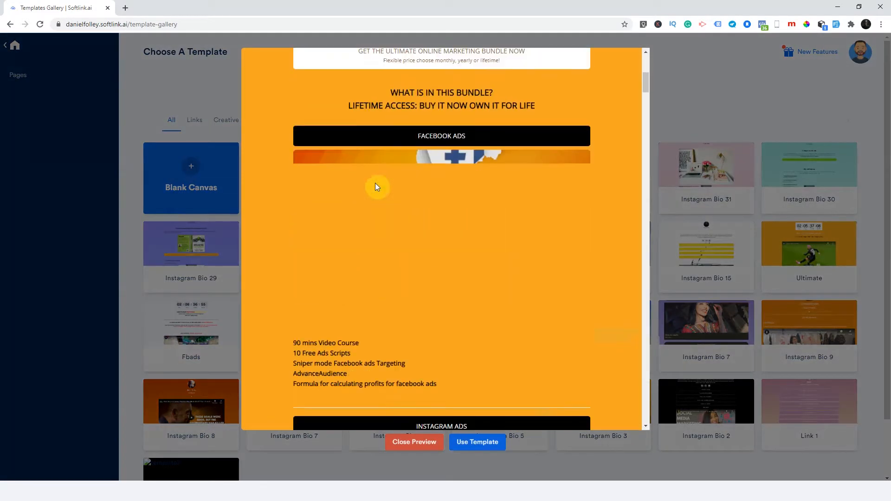
pyautogui.scroll(3, 413, 195)
pyautogui.scroll(-4, 415, 196)
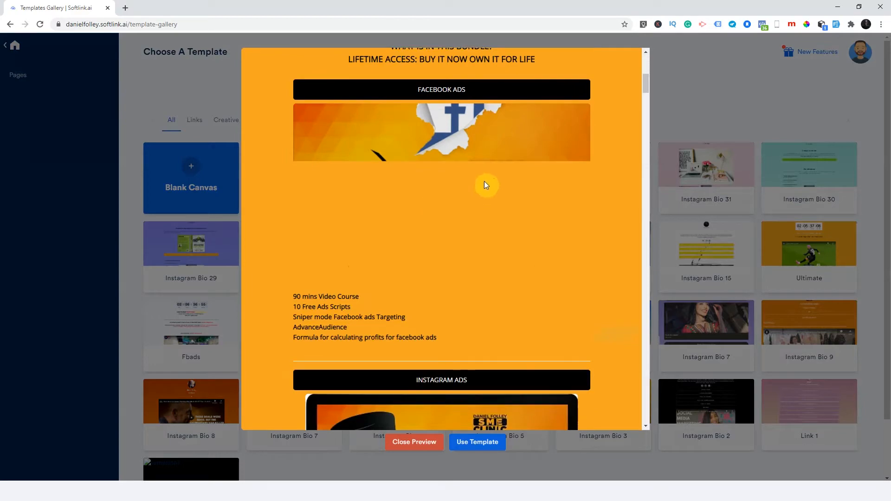
pyautogui.scroll(-6, 486, 185)
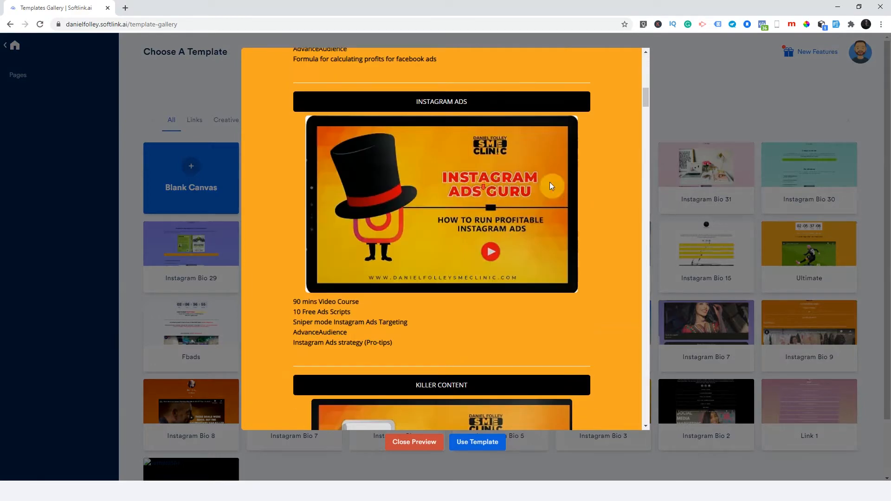
pyautogui.moveTo(649, 98); pyautogui.dragTo(619, 400)
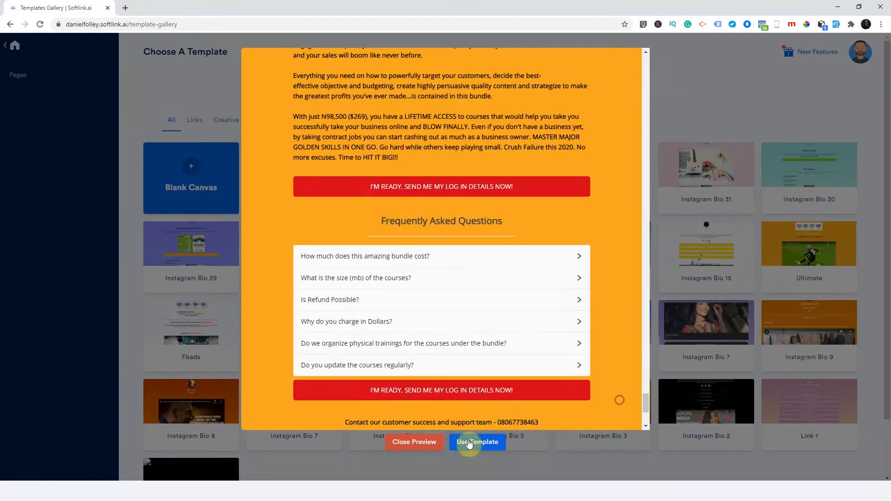
pyautogui.click(684, 111)
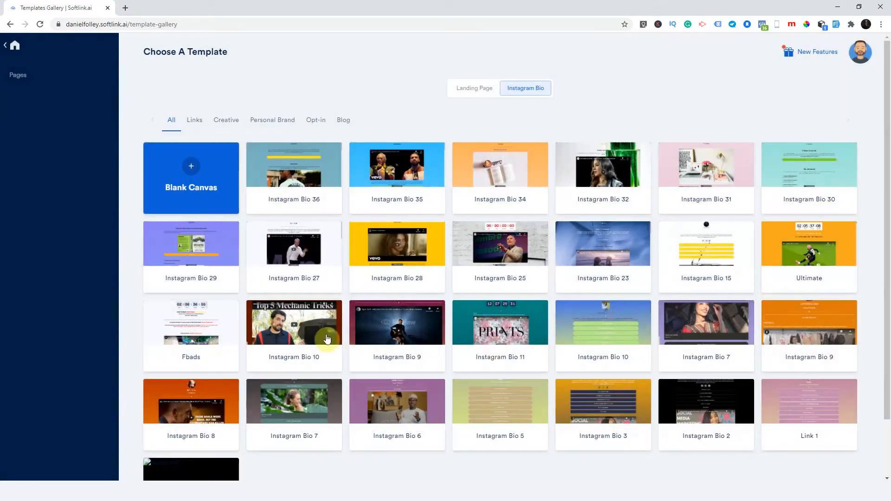
# Create a page titled "Sales Page 1" from the Fbads template and open it in the page builder
pyautogui.click(227, 315)
pyautogui.moveTo(647, 79); pyautogui.dragTo(685, 366)
pyautogui.click(481, 443)
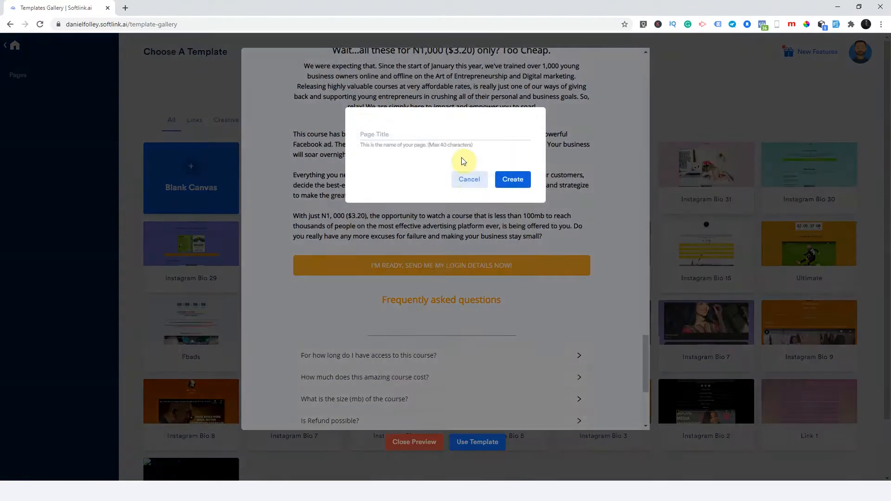
pyautogui.click(429, 137)
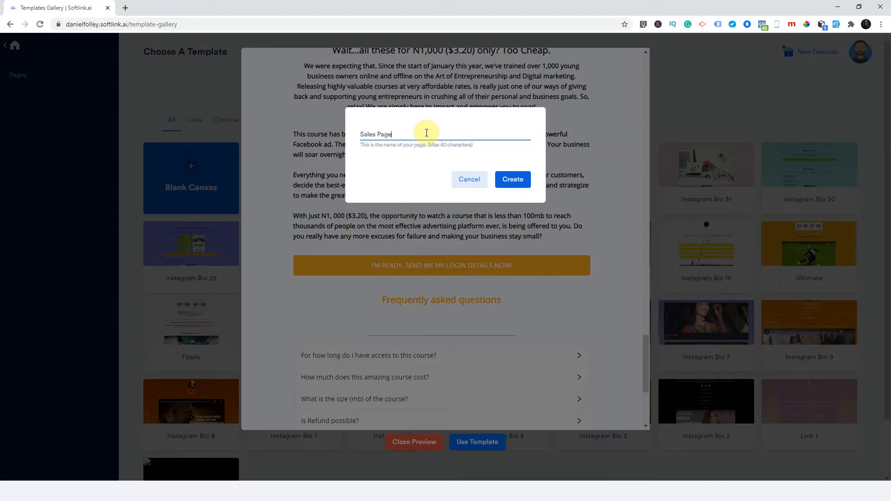
pyautogui.write('Sales Page 1')
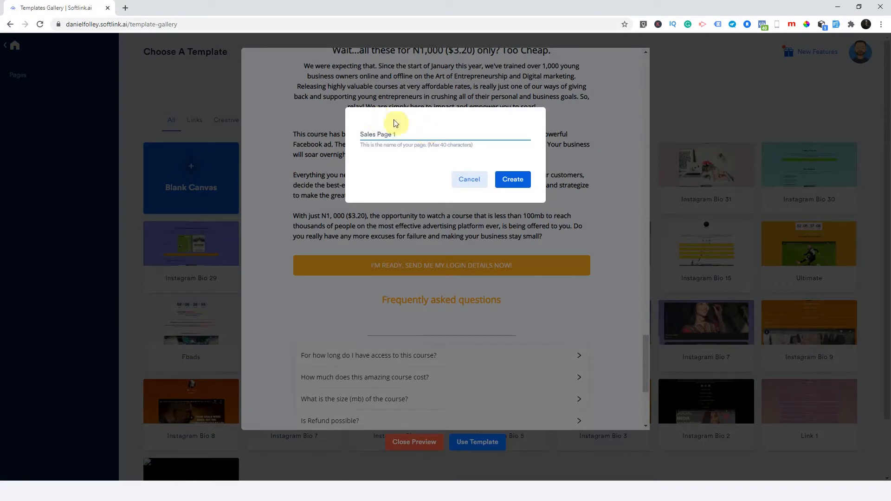
pyautogui.click(513, 181)
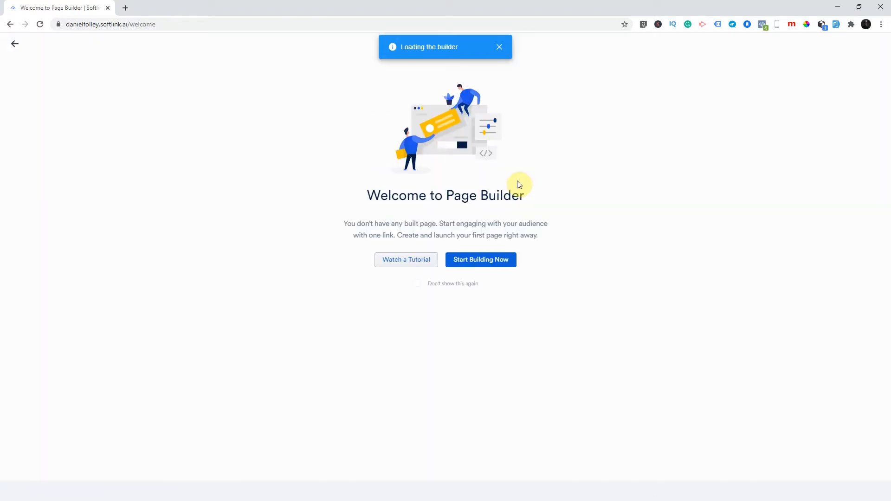
pyautogui.click(470, 261)
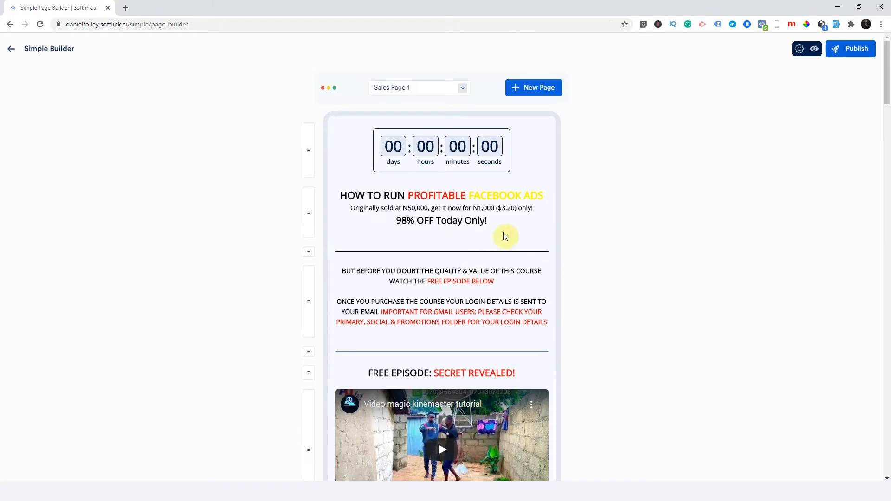
# Look over the Sales Page 1 content in the builder and view the list of existing pages
pyautogui.scroll(-7, 437, 301)
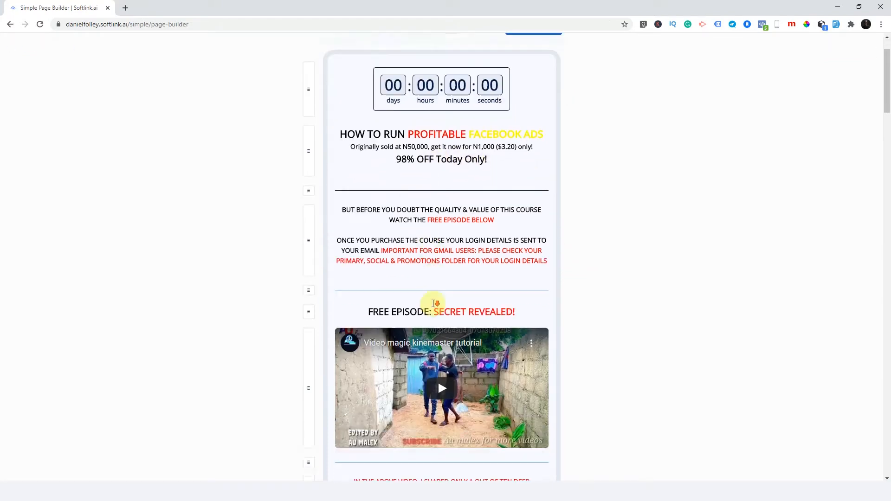
pyautogui.scroll(7, 438, 297)
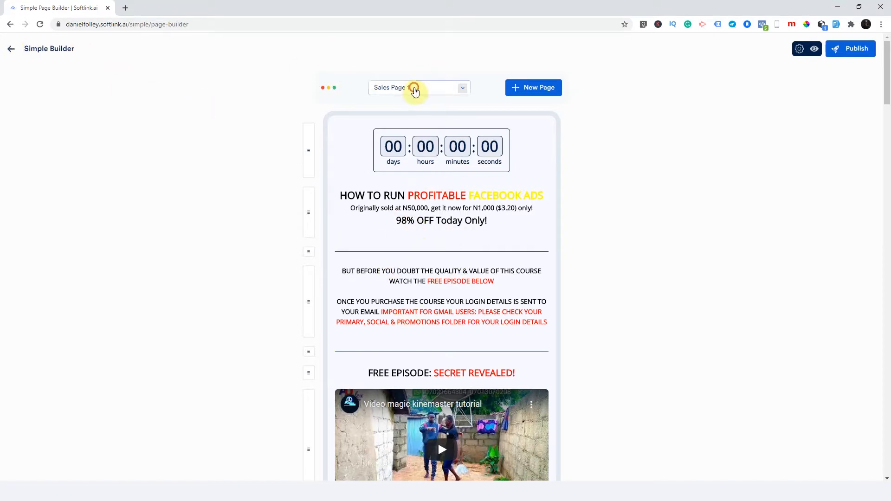
pyautogui.click(414, 89)
pyautogui.click(414, 90)
pyautogui.click(414, 91)
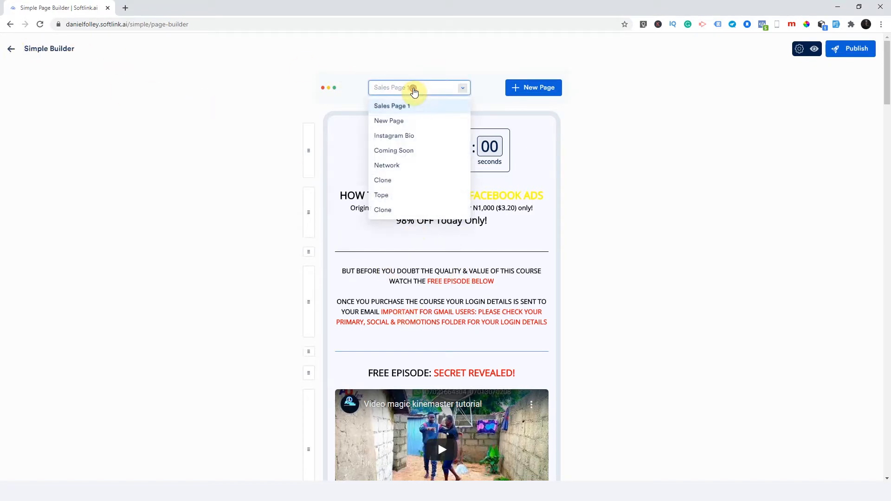
pyautogui.click(711, 204)
# Return to the pages list, start a new page, and preview the Thank You 1 template from the Thank You Page category
pyautogui.click(12, 50)
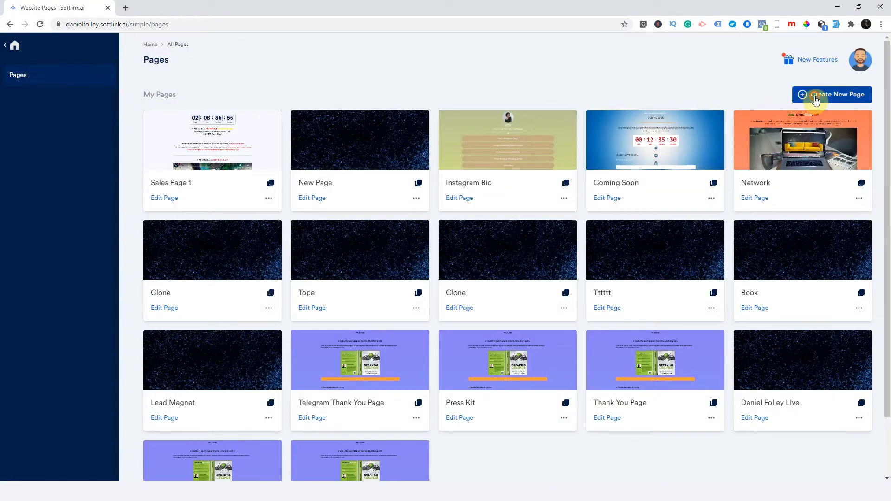
pyautogui.click(813, 95)
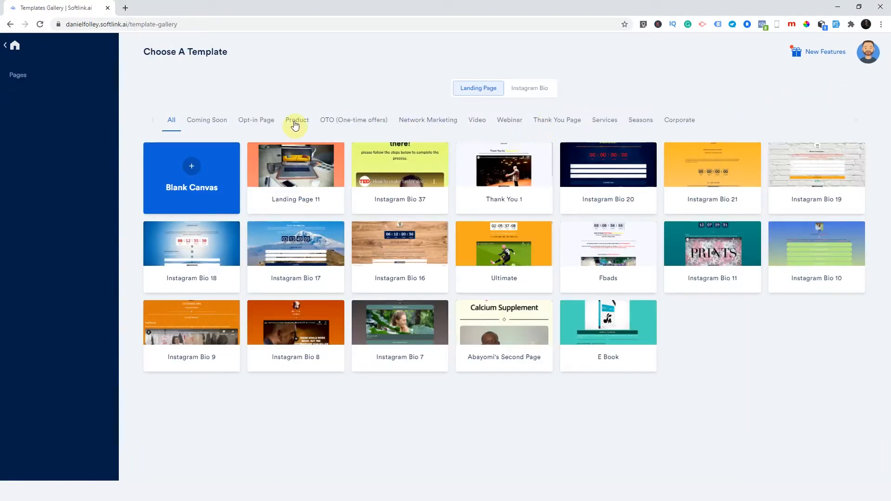
pyautogui.click(541, 120)
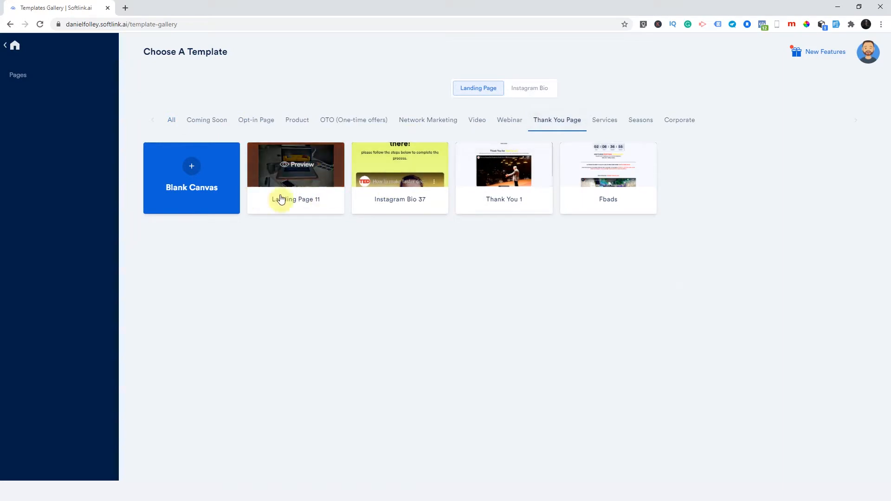
pyautogui.click(542, 204)
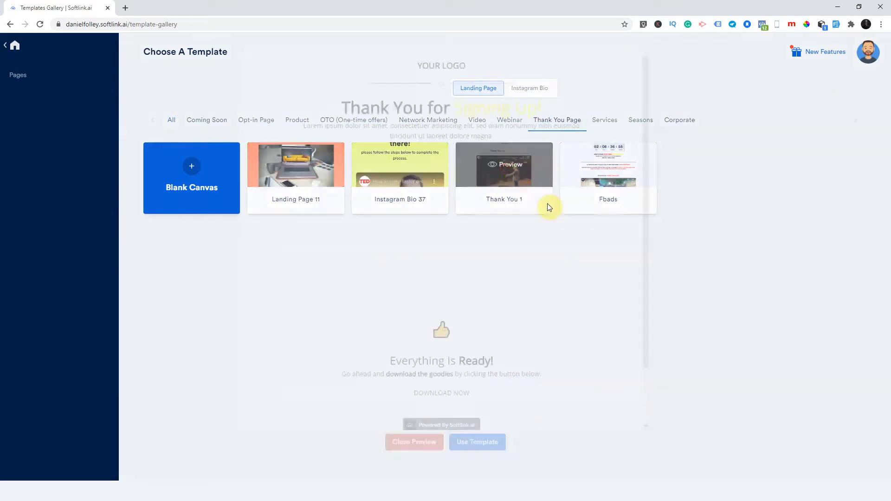
pyautogui.scroll(-3, 524, 269)
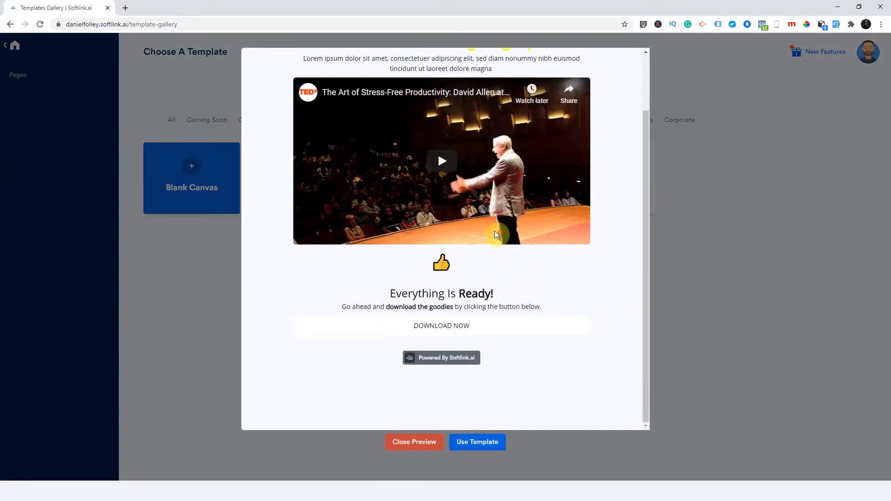
pyautogui.scroll(2, 465, 353)
# Create a page titled "Thank You Too" from the Thank You 1 template and open it in the page builder
pyautogui.click(474, 444)
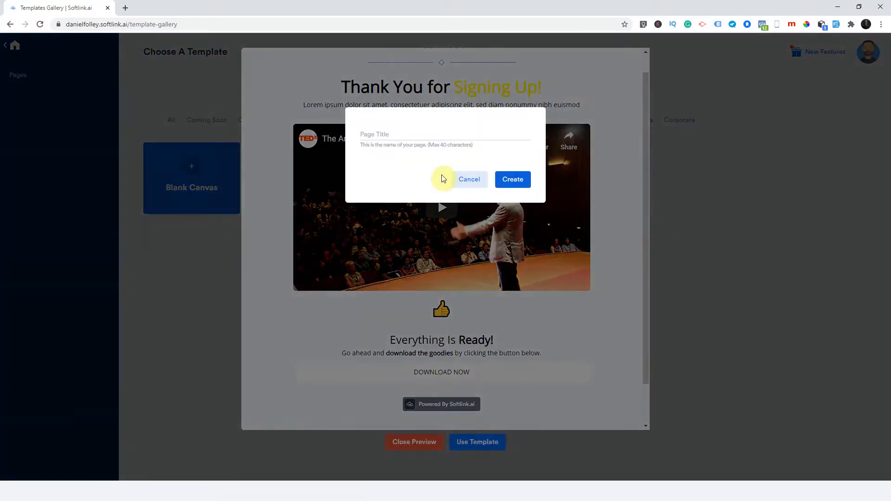
pyautogui.click(420, 134)
pyautogui.click(509, 184)
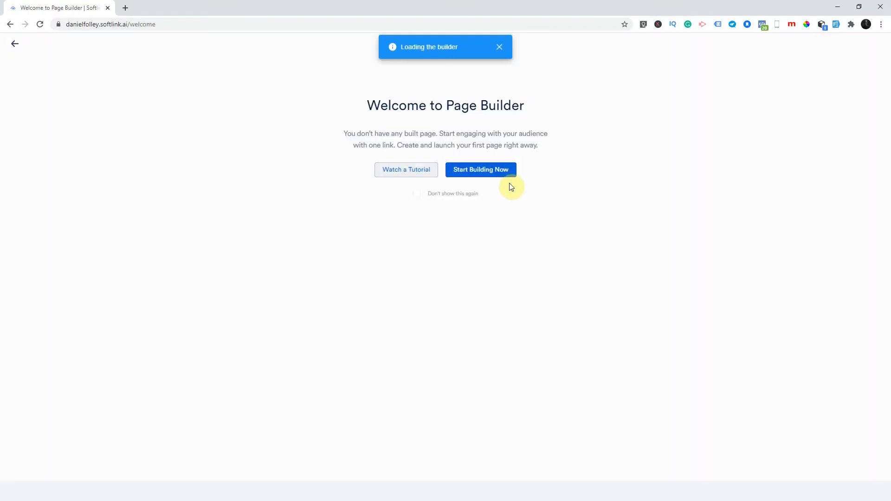
pyautogui.click(475, 263)
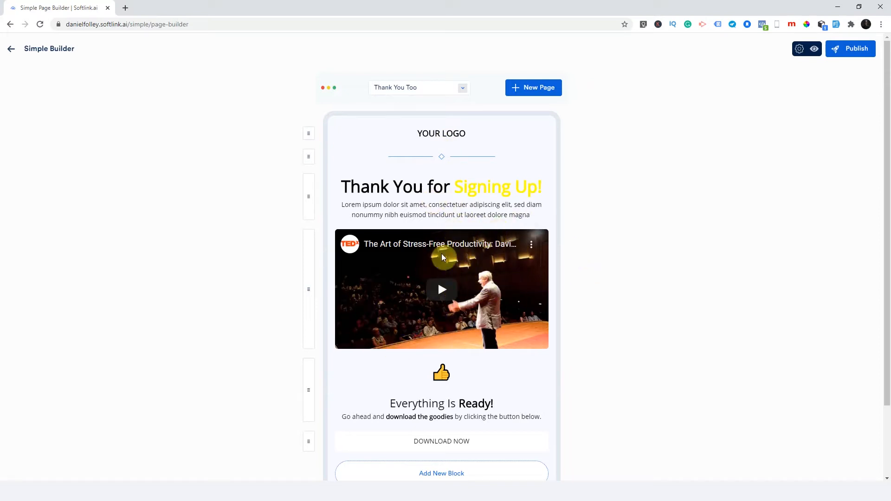
# Switch the builder to Sales Page 1 and view the components available for a new block, adding none
pyautogui.click(420, 95)
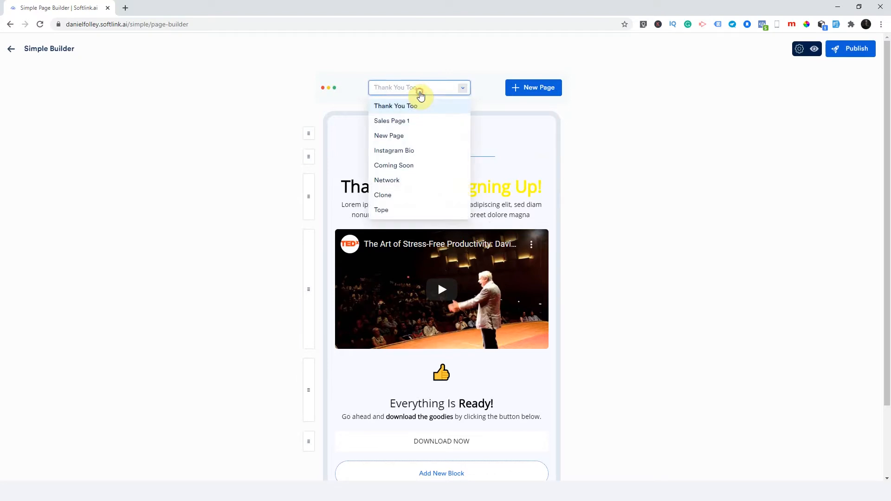
pyautogui.click(404, 121)
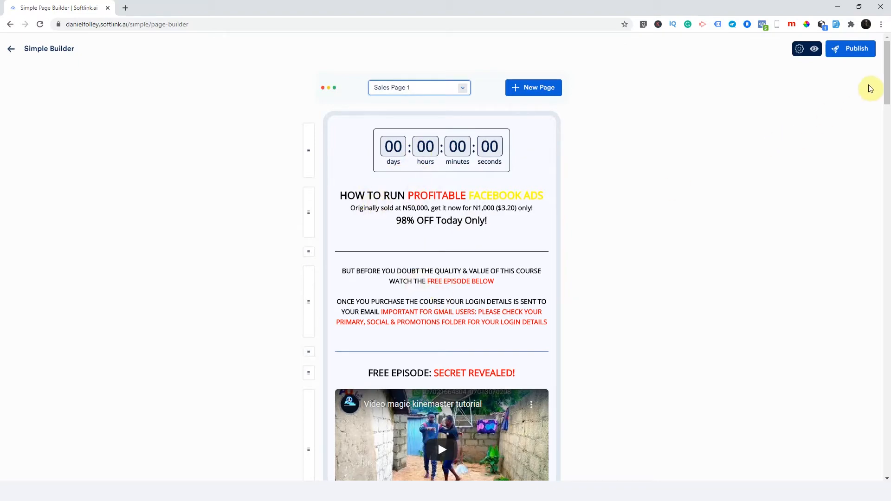
pyautogui.moveTo(887, 70); pyautogui.dragTo(887, 467)
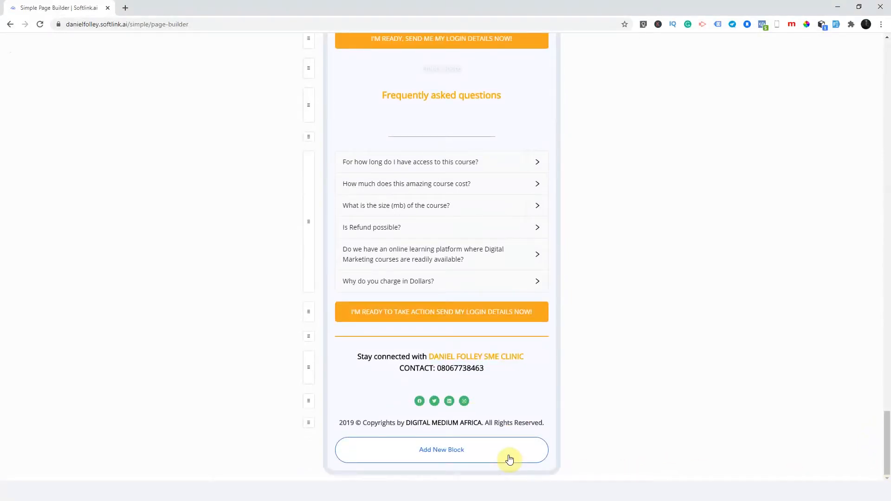
pyautogui.click(478, 451)
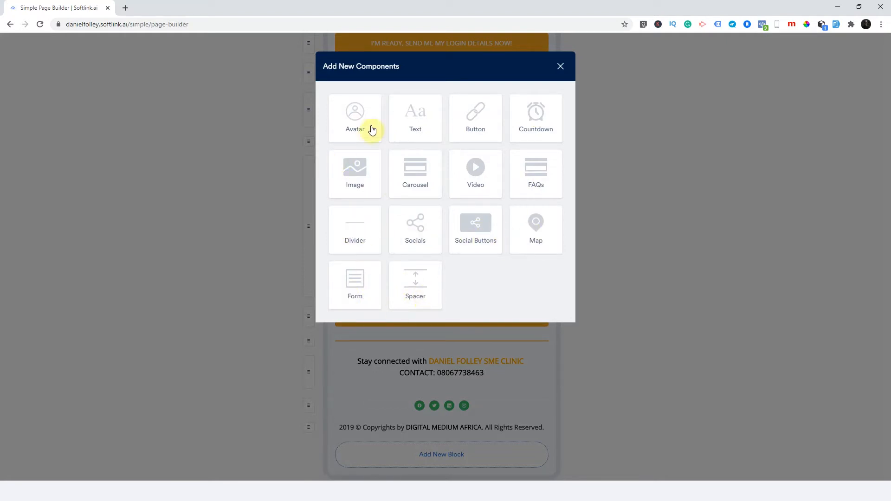
pyautogui.click(560, 66)
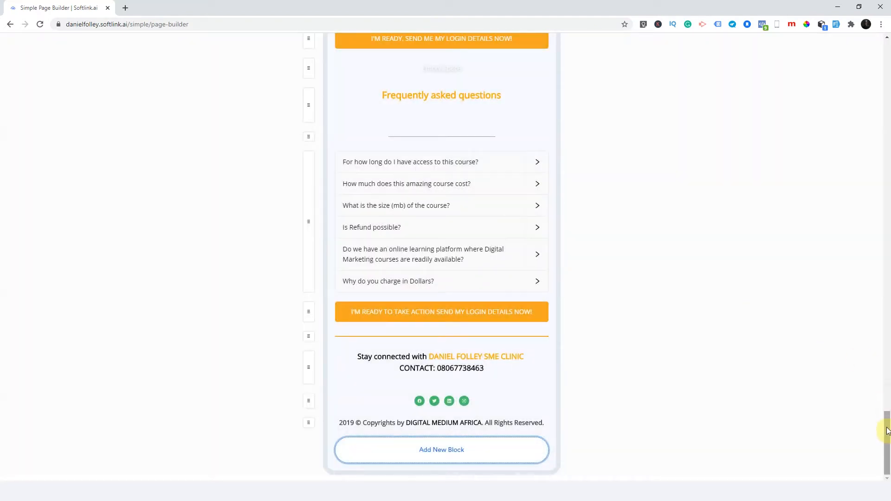
pyautogui.moveTo(886, 427); pyautogui.dragTo(861, 70)
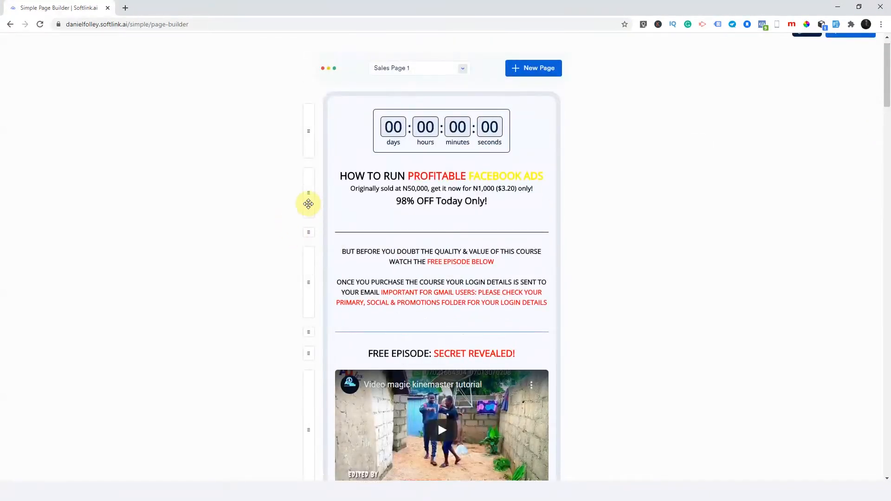
# Move the social icons block above the "I'M READY TO SIGN UP NOW!" button, and back down to just above the "Stay connected" text
pyautogui.moveTo(309, 205)
pyautogui.mouseDown()
pyautogui.moveTo(314, 153)
pyautogui.moveTo(320, 208)
pyautogui.moveTo(309, 185)
pyautogui.moveTo(305, 213)
pyautogui.moveTo(309, 188)
pyautogui.mouseUp()
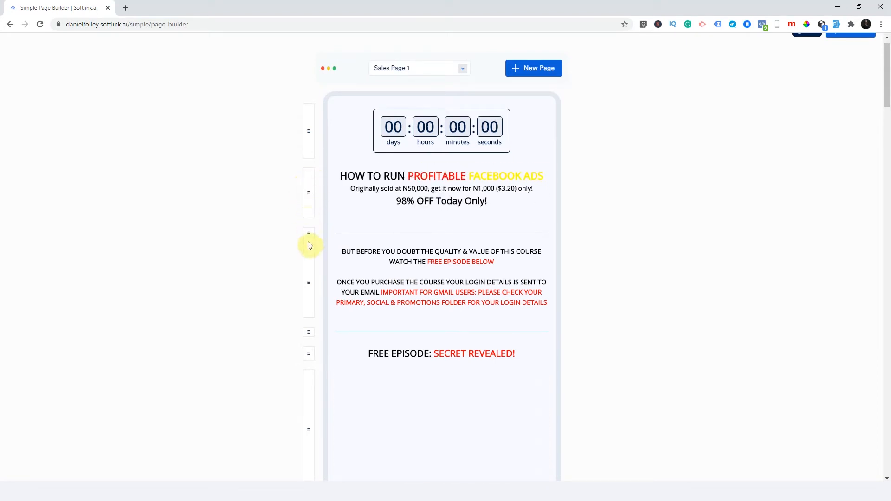
pyautogui.moveTo(308, 272)
pyautogui.mouseDown()
pyautogui.moveTo(314, 238)
pyautogui.moveTo(308, 272)
pyautogui.mouseUp()
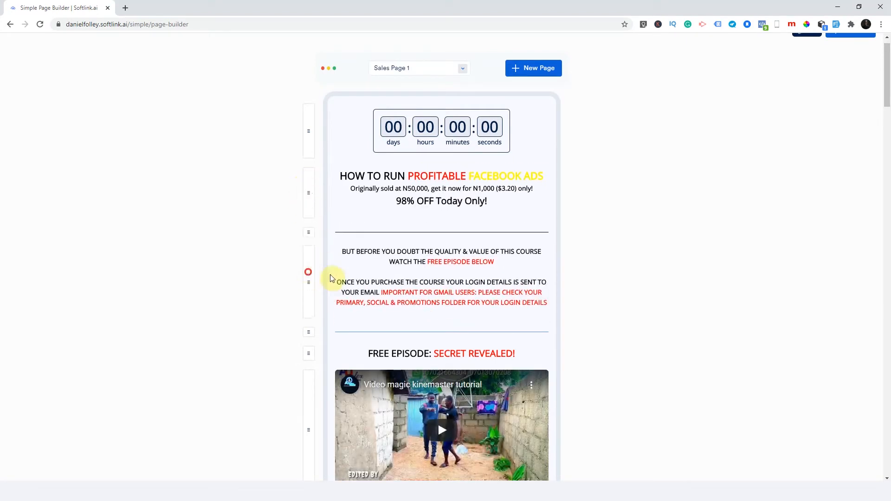
pyautogui.scroll(-2, 332, 278)
pyautogui.moveTo(885, 93); pyautogui.dragTo(885, 448)
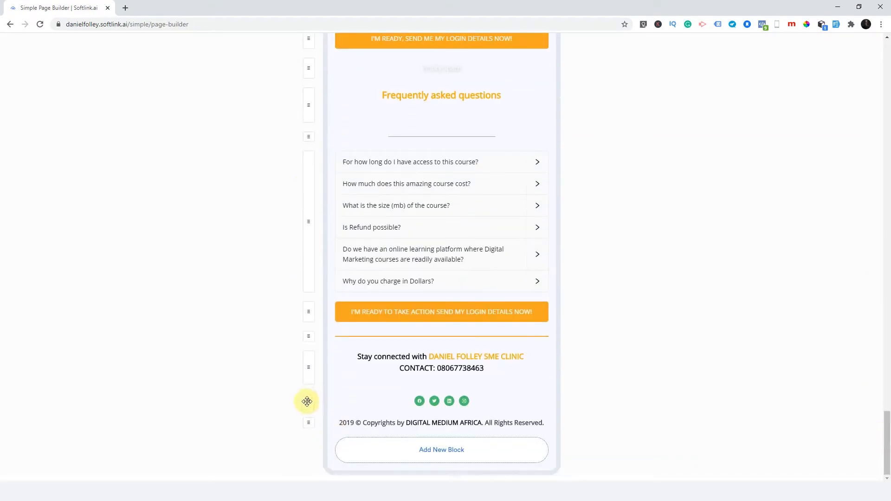
pyautogui.moveTo(307, 402); pyautogui.dragTo(436, 129)
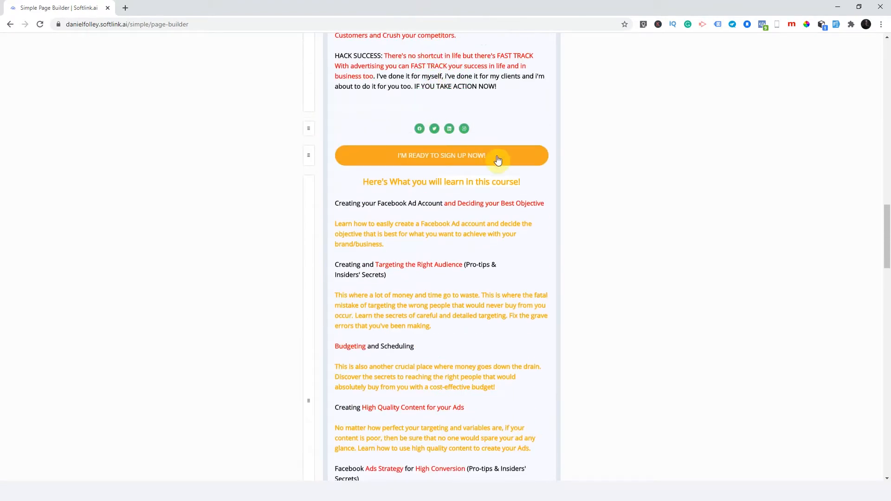
pyautogui.moveTo(309, 128); pyautogui.dragTo(400, 385)
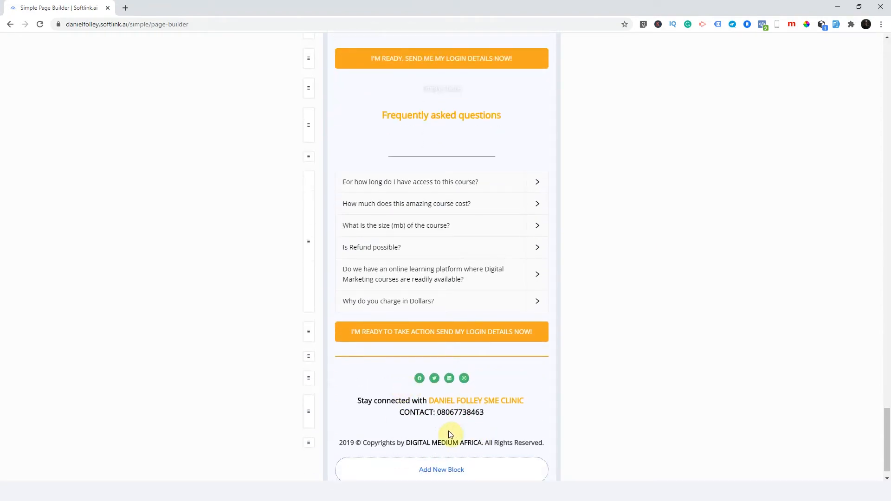
# Open the settings of the countdown timer at the start of Sales Page 1
pyautogui.moveTo(886, 434); pyautogui.dragTo(888, 58)
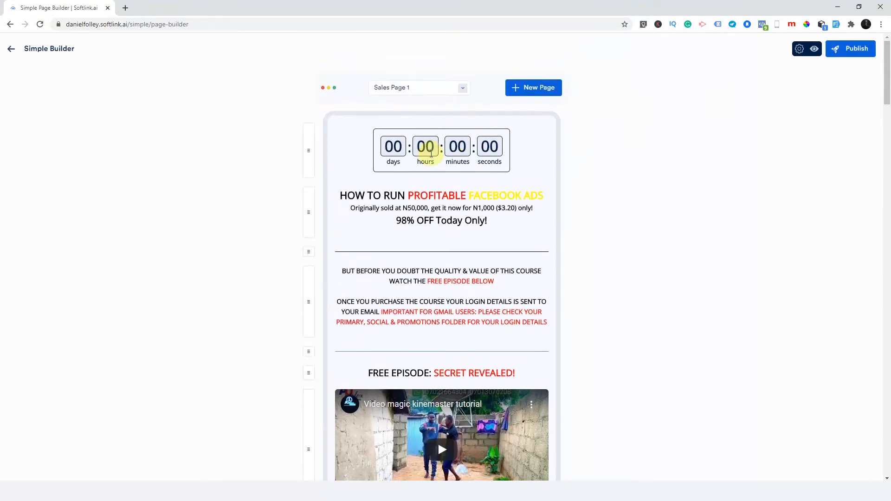
pyautogui.click(430, 152)
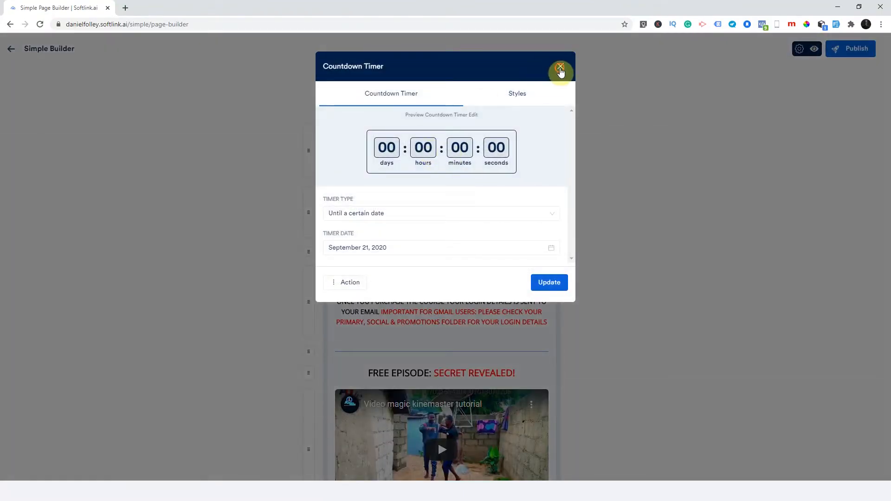
pyautogui.click(561, 68)
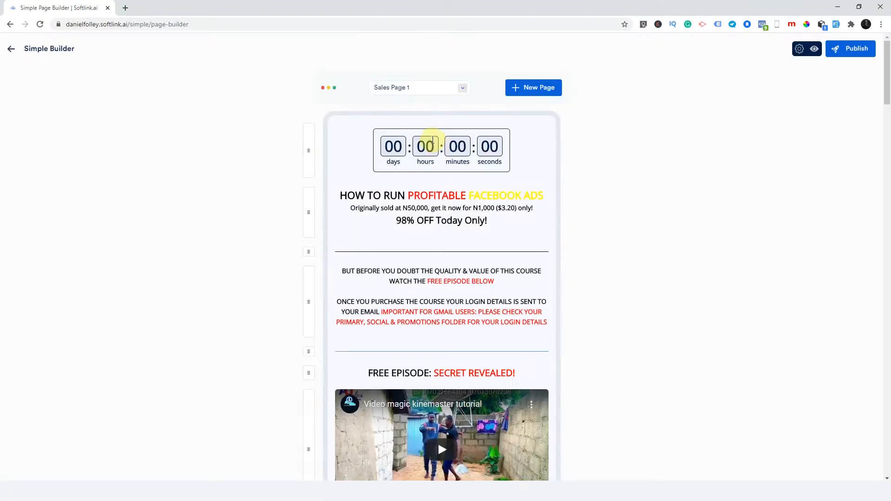
pyautogui.click(430, 144)
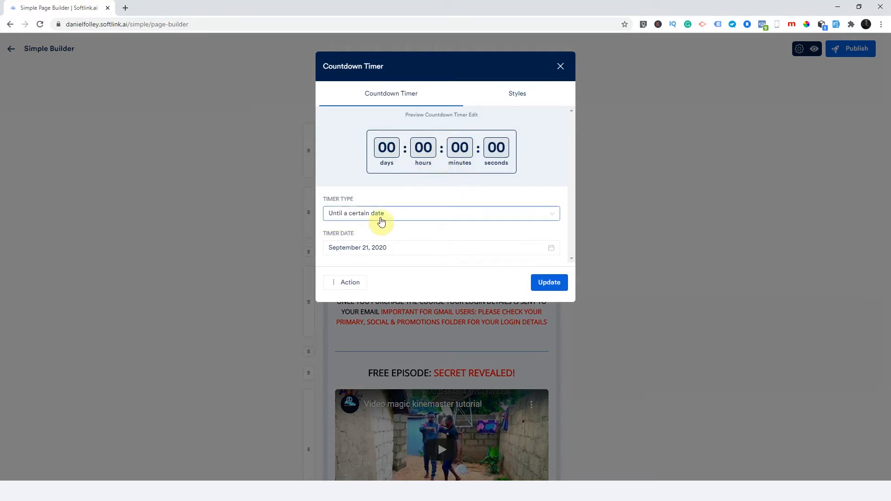
# Compare the two timer types and set the countdown's type to "For a time period of"
pyautogui.click(373, 221)
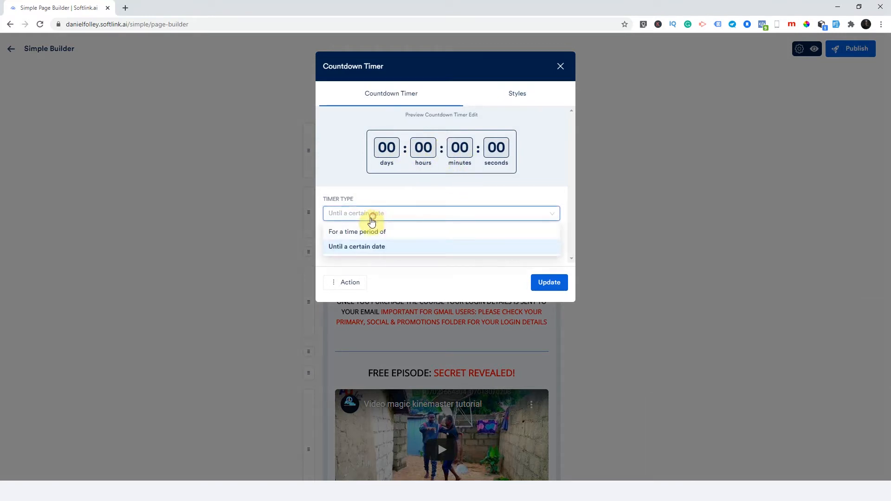
pyautogui.click(348, 232)
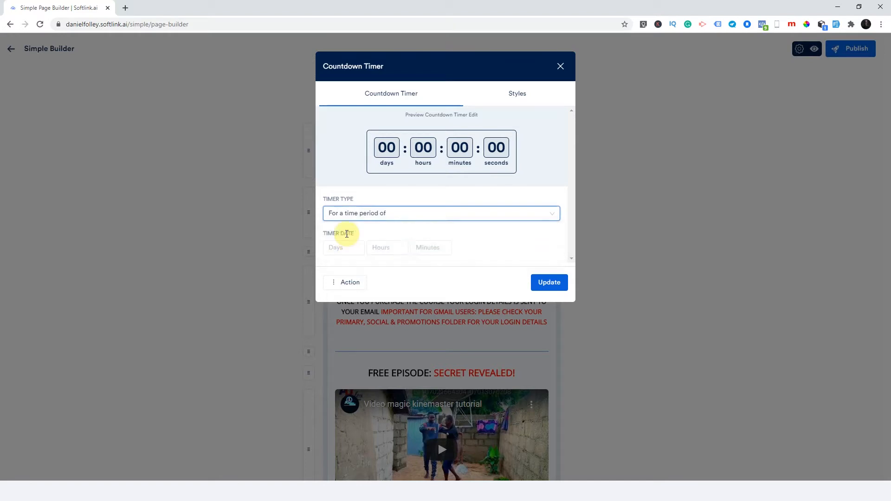
pyautogui.click(371, 218)
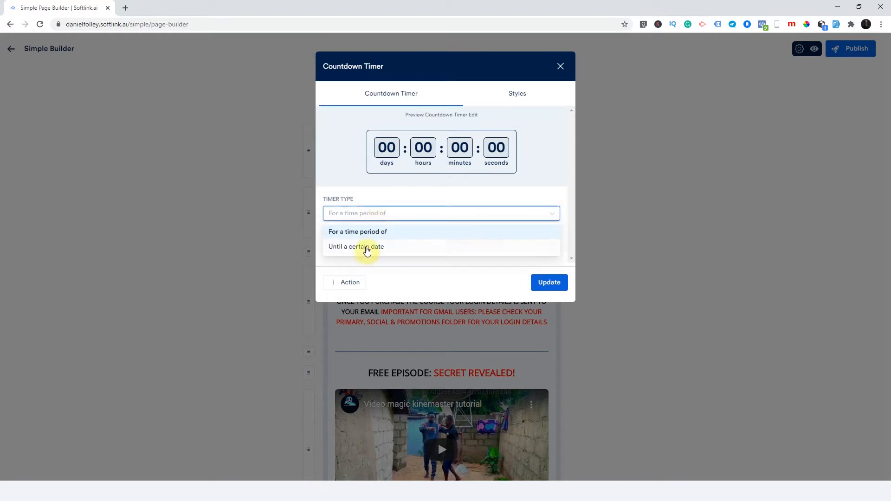
pyautogui.click(366, 249)
pyautogui.click(367, 216)
pyautogui.click(362, 233)
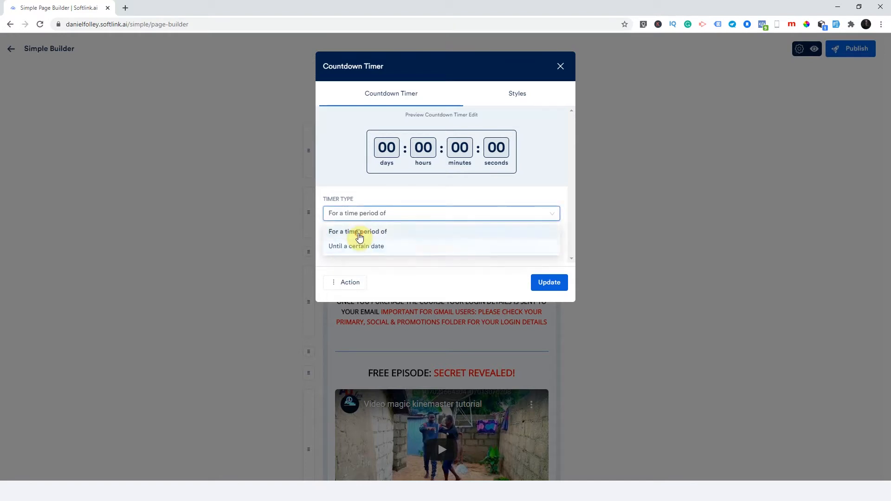
# Set the countdown period to 4 days, 5 hours and 20 minutes
pyautogui.click(344, 248)
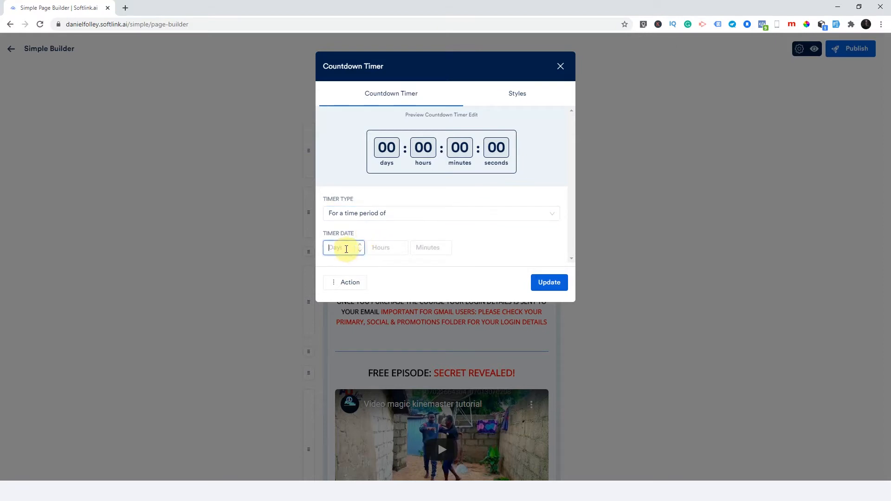
pyautogui.write('4')
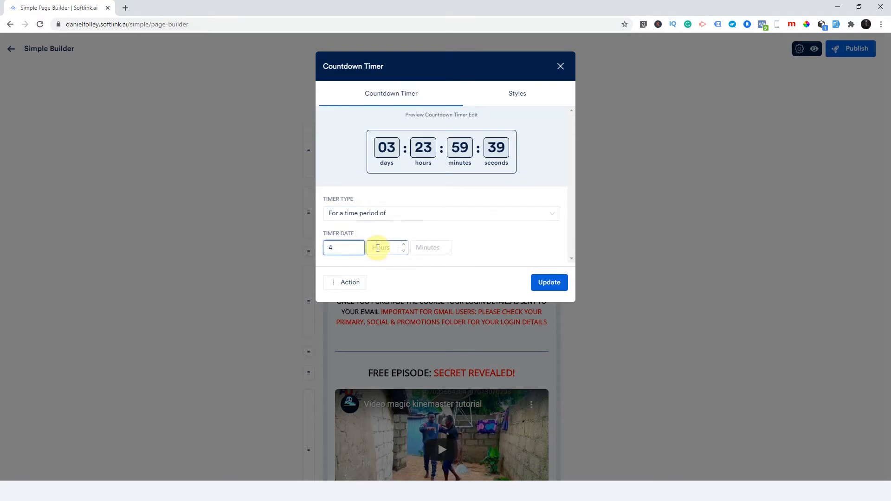
pyautogui.write('5')
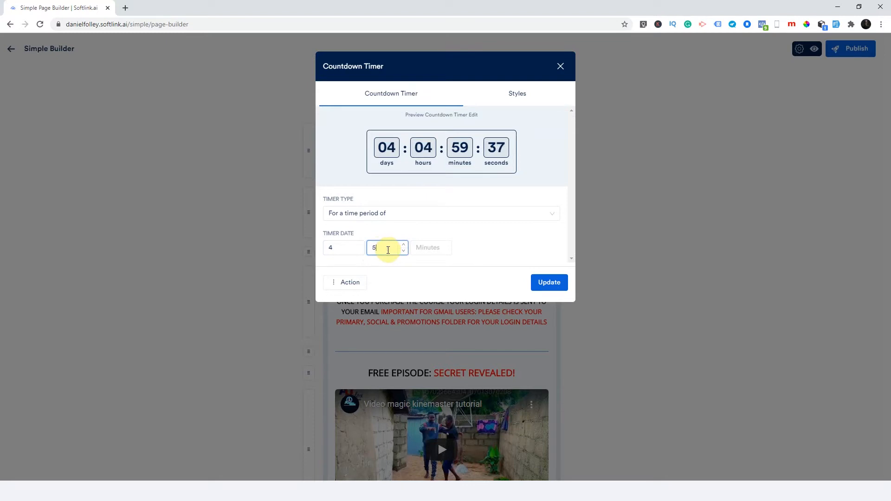
pyautogui.click(421, 248)
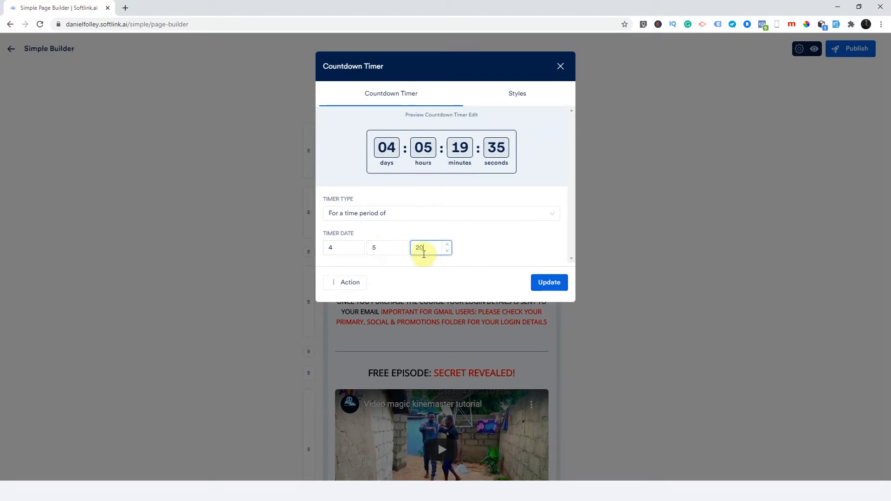
pyautogui.write('20')
pyautogui.click(512, 248)
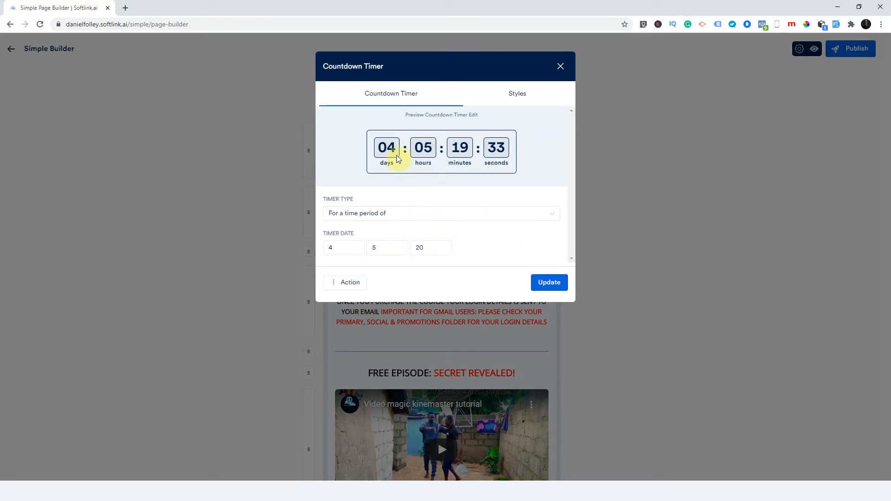
# Change the countdown's timer type to "Until a certain date" and set its date to September 25, 2020
pyautogui.click(374, 214)
pyautogui.click(356, 247)
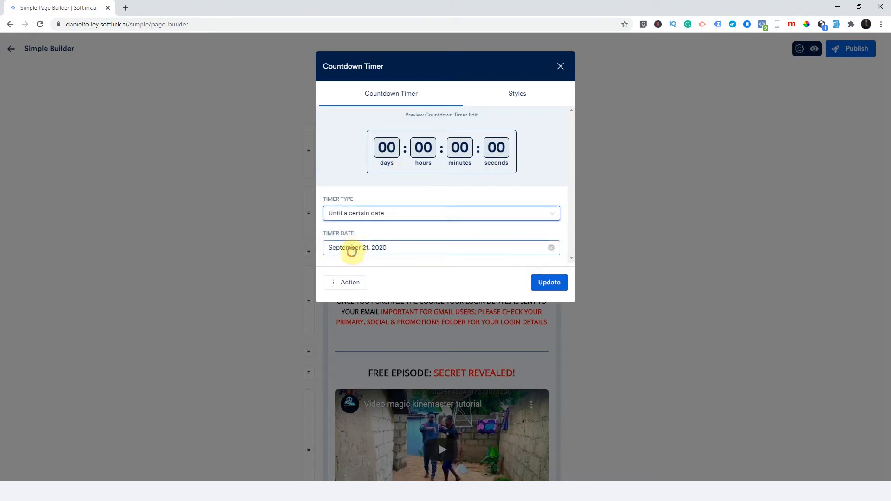
pyautogui.click(352, 251)
pyautogui.click(389, 342)
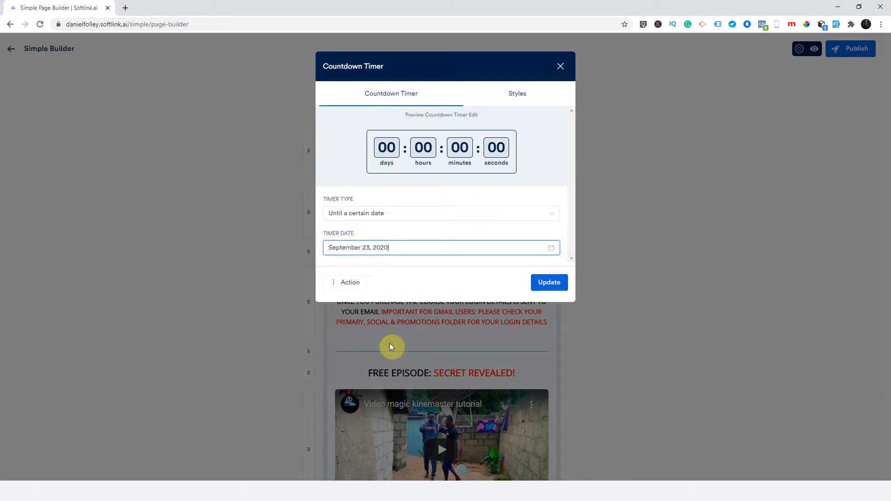
pyautogui.click(413, 251)
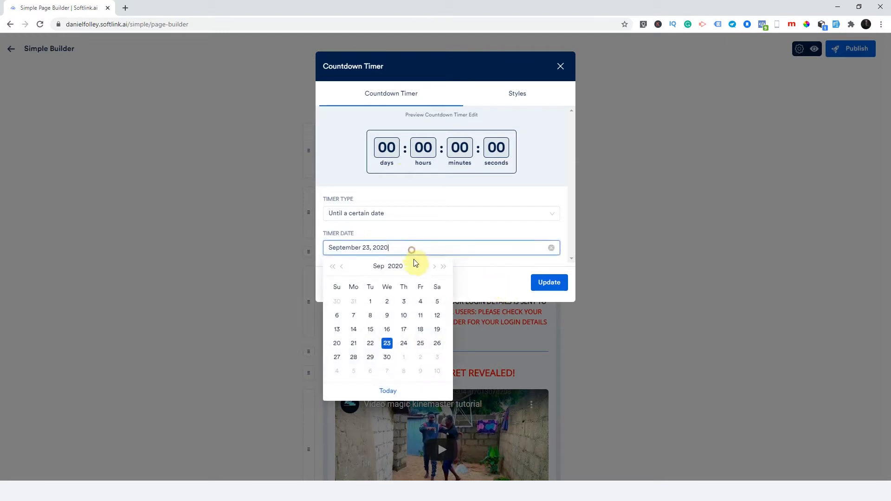
pyautogui.click(421, 345)
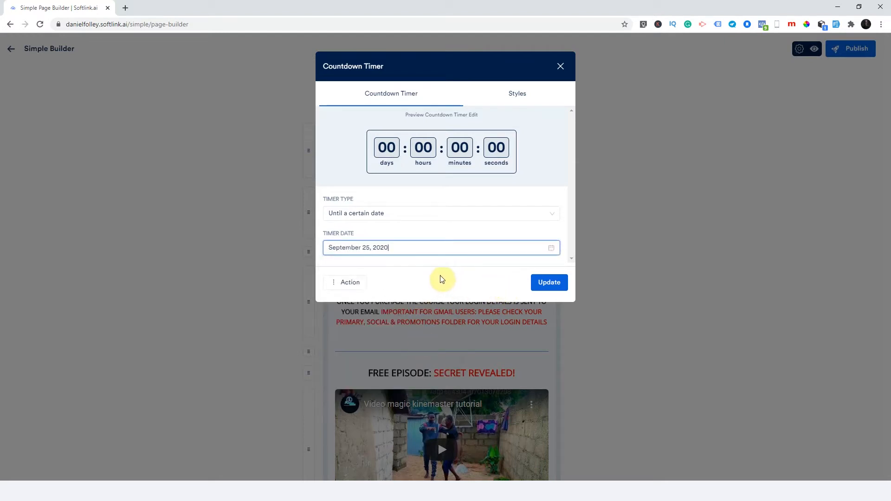
# Set the countdown's end date to October 31, 2020
pyautogui.click(434, 253)
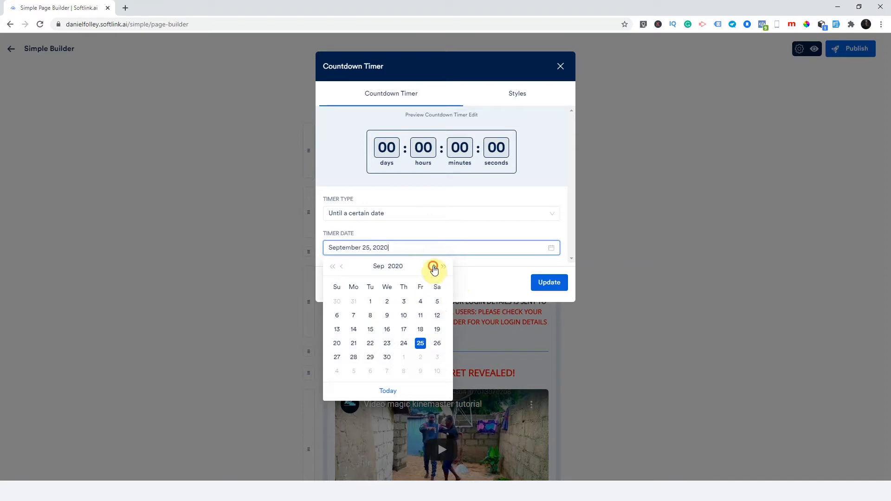
pyautogui.click(434, 267)
pyautogui.click(420, 343)
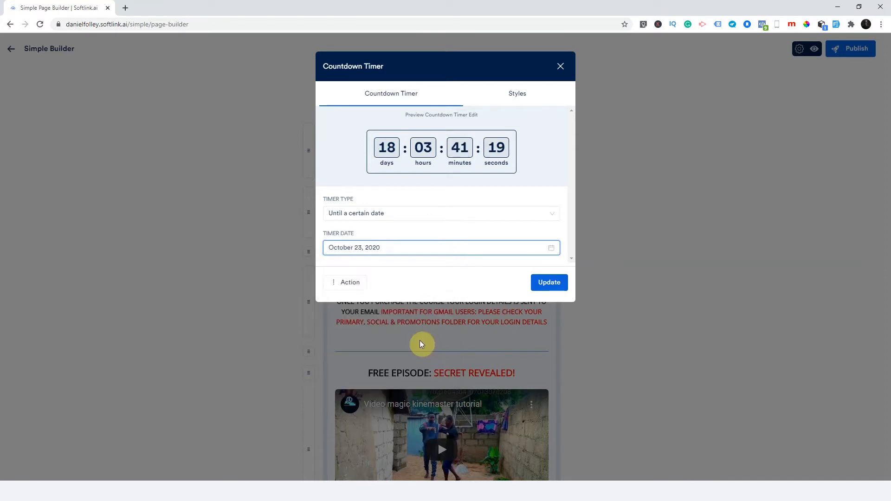
pyautogui.click(402, 253)
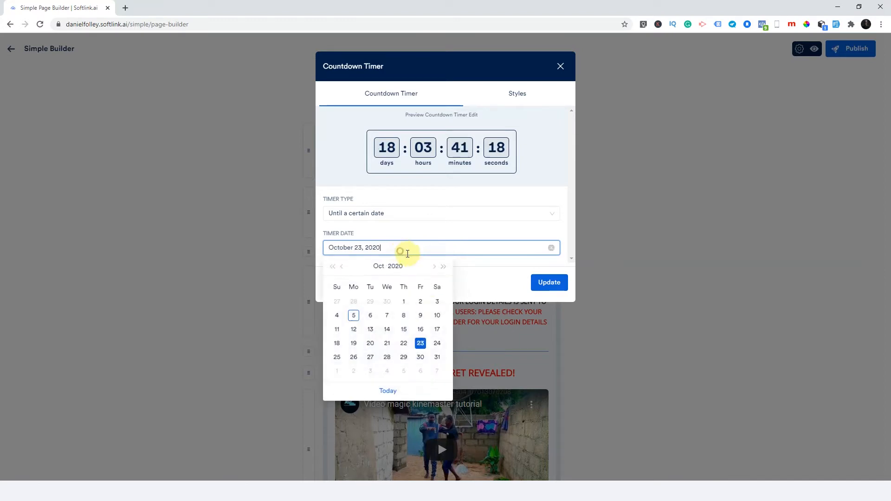
pyautogui.click(435, 358)
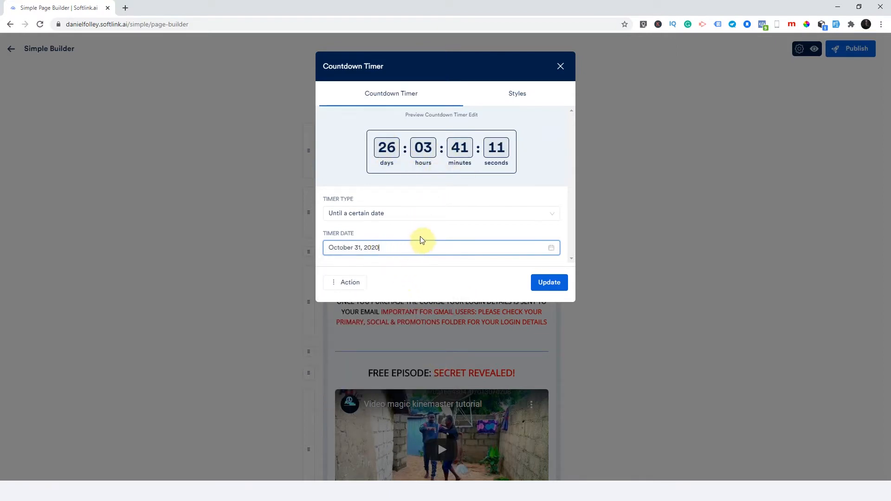
pyautogui.click(416, 258)
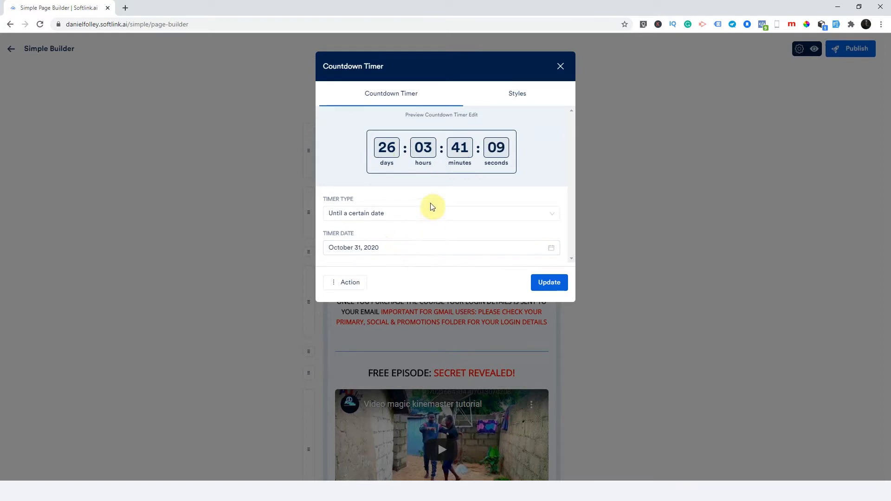
# Compare the Basic, Classic, Modern and Vintage countdown styles and return the style type to Classic Countdown
pyautogui.click(517, 93)
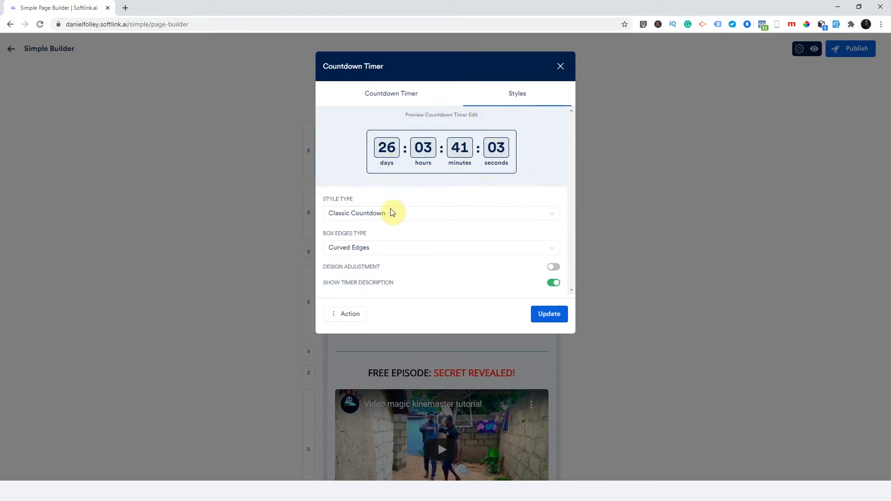
pyautogui.click(367, 213)
pyautogui.click(354, 232)
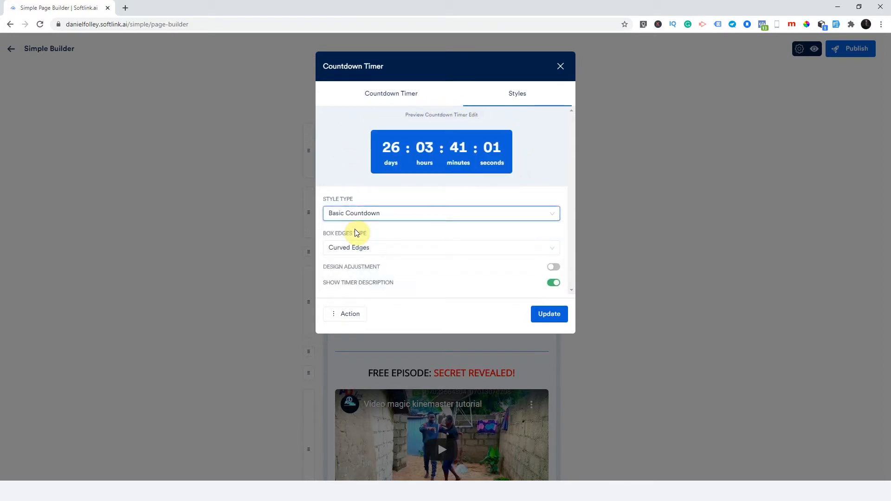
pyautogui.click(358, 213)
pyautogui.click(355, 247)
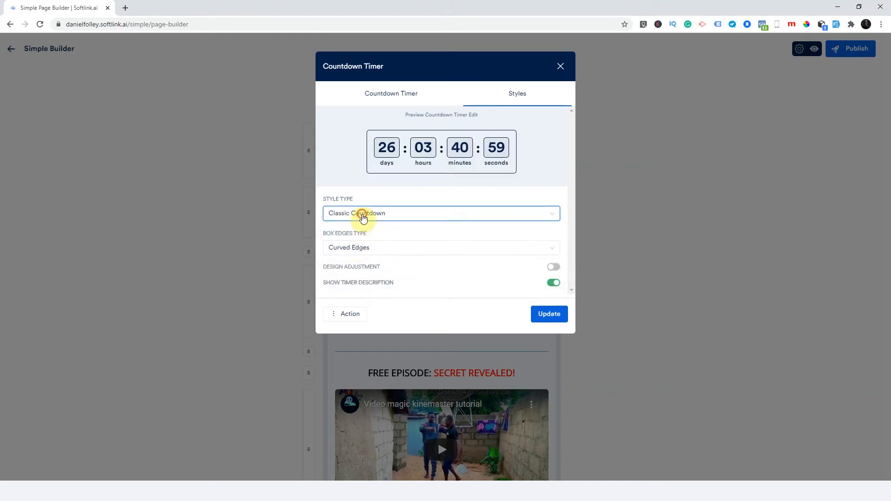
pyautogui.click(360, 214)
pyautogui.click(346, 261)
pyautogui.click(342, 213)
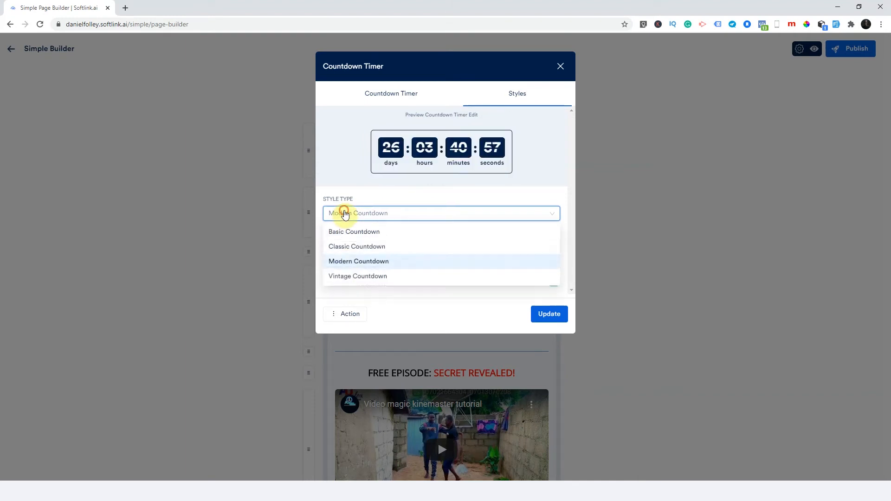
pyautogui.click(346, 277)
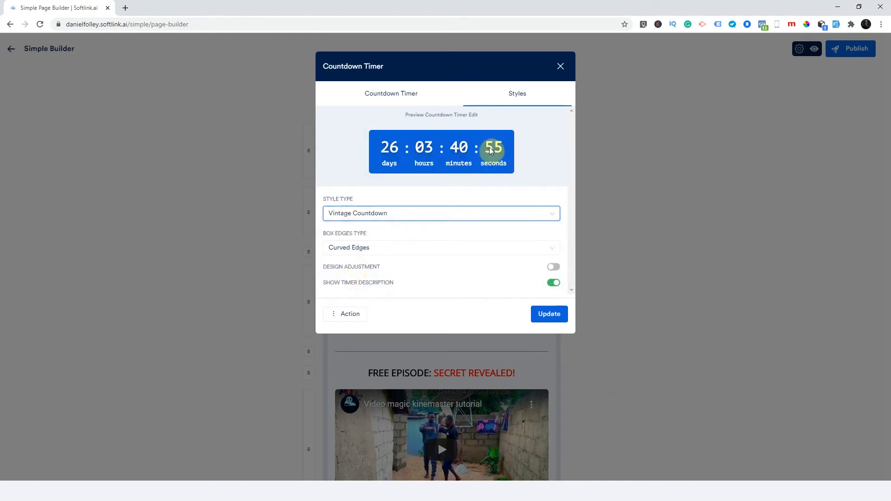
pyautogui.click(393, 217)
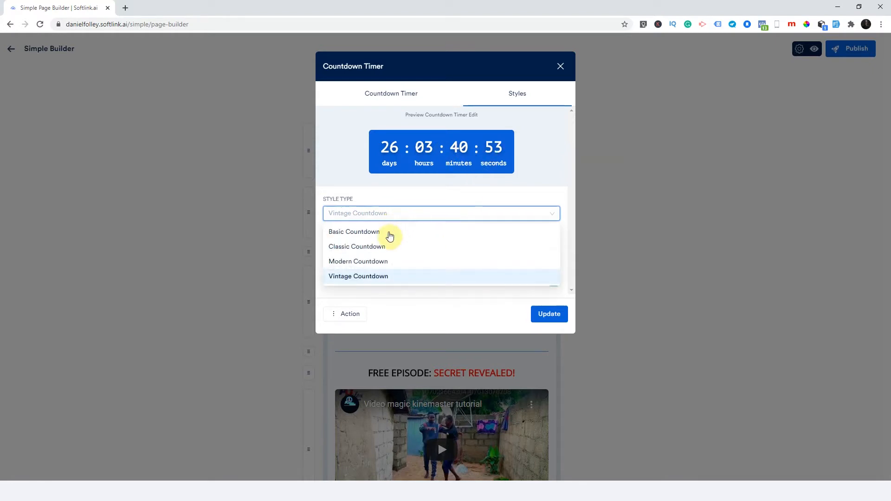
pyautogui.click(364, 251)
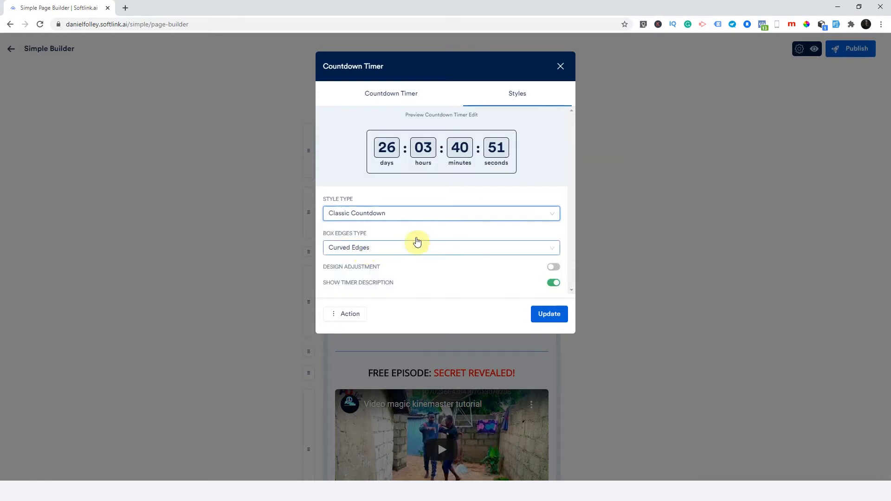
# Try Pointed Edges for the countdown's boxes and set the box edges type back to Curved Edges
pyautogui.click(353, 253)
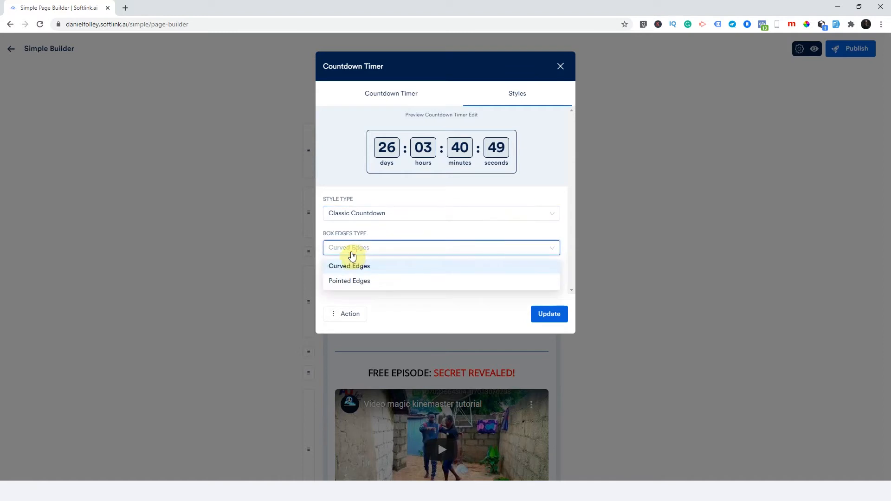
pyautogui.click(361, 287)
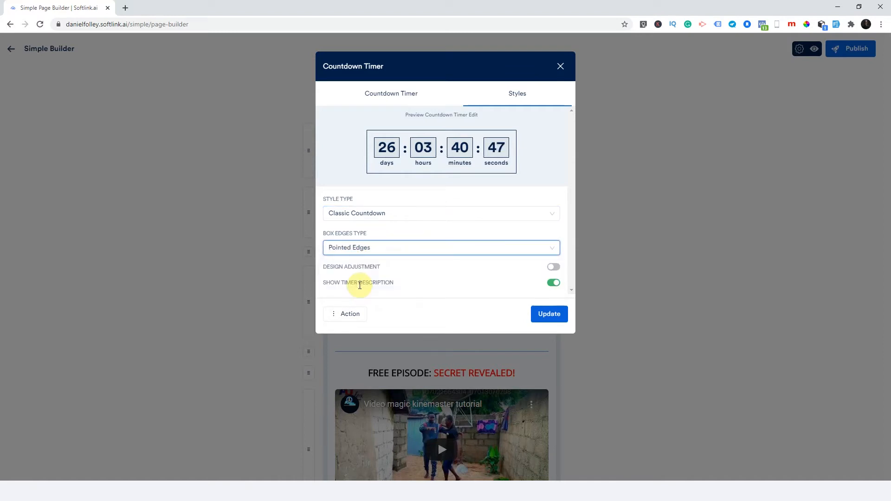
pyautogui.click(440, 249)
pyautogui.click(387, 270)
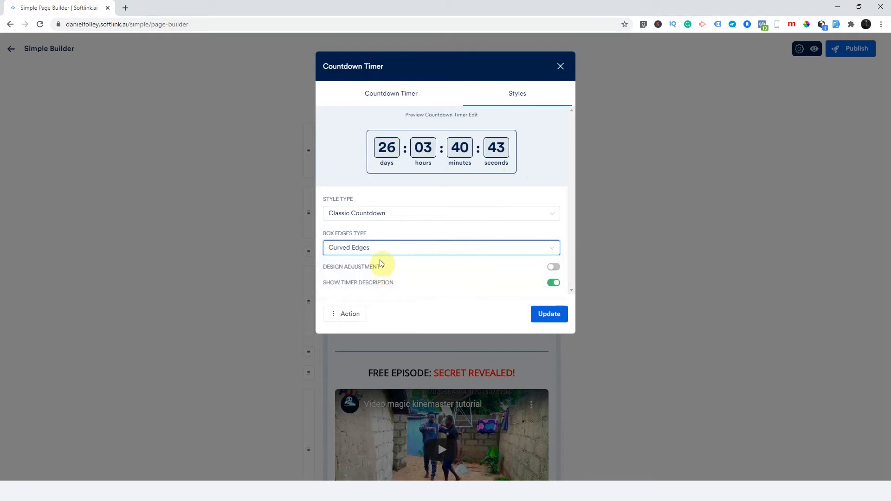
# Enable design adjustment for the countdown and set its text color to dark red (480303)
pyautogui.click(555, 269)
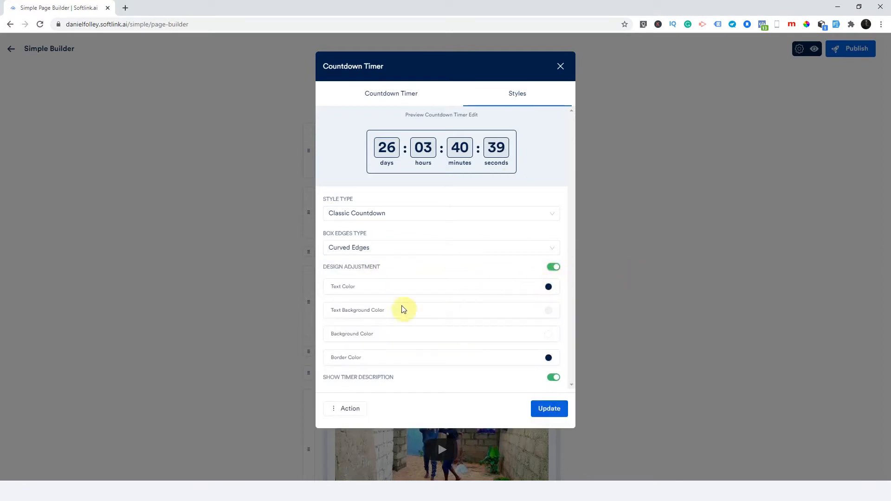
pyautogui.click(386, 288)
pyautogui.moveTo(421, 381); pyautogui.dragTo(394, 384)
# Set the countdown's text background color to near-black (030A11) at 100 opacity
pyautogui.click(535, 313)
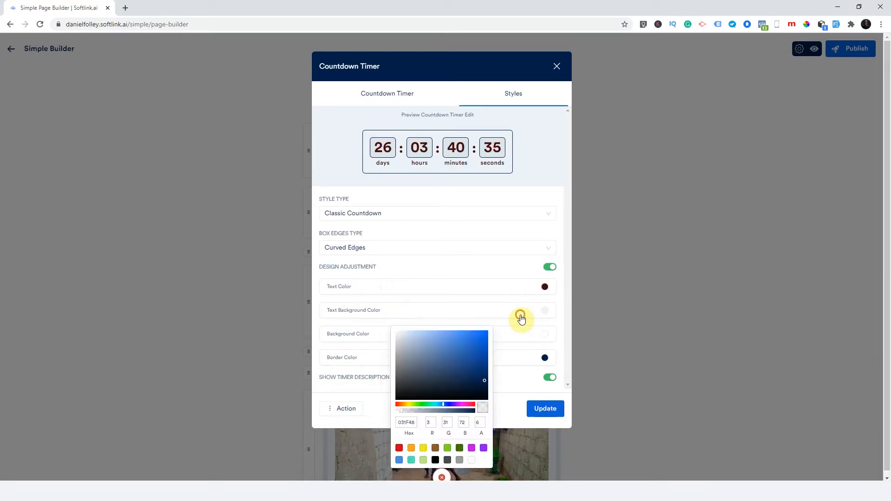
pyautogui.moveTo(455, 377); pyautogui.dragTo(425, 375)
pyautogui.moveTo(463, 398)
pyautogui.mouseDown()
pyautogui.moveTo(486, 394)
pyautogui.moveTo(474, 396)
pyautogui.mouseUp()
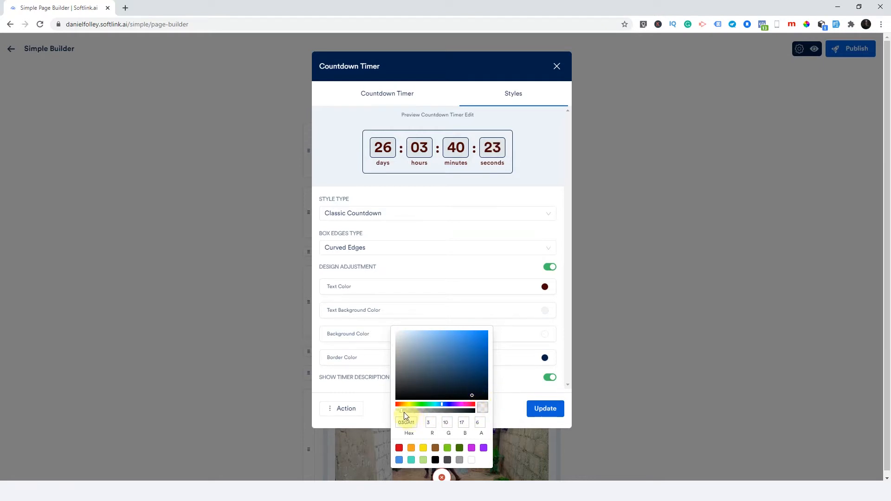
pyautogui.moveTo(403, 412); pyautogui.dragTo(475, 414)
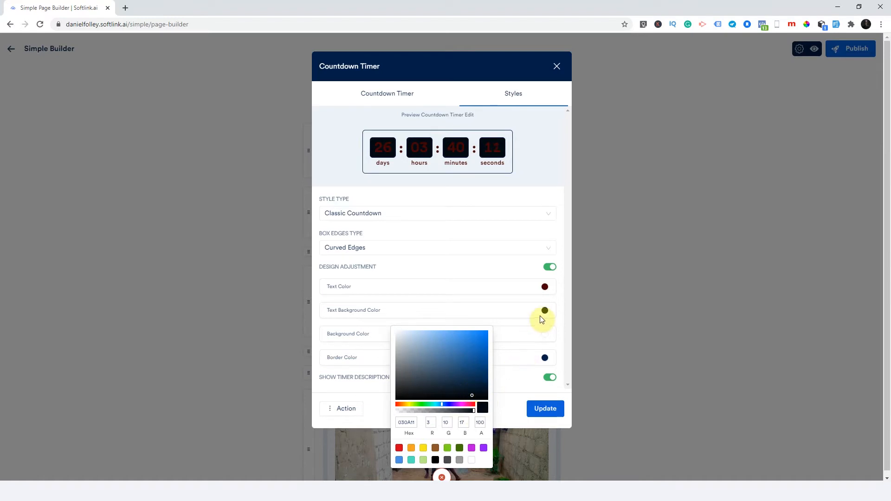
# Set the countdown's text color to off-white, RGB 250, 250, 250
pyautogui.click(519, 291)
pyautogui.click(516, 291)
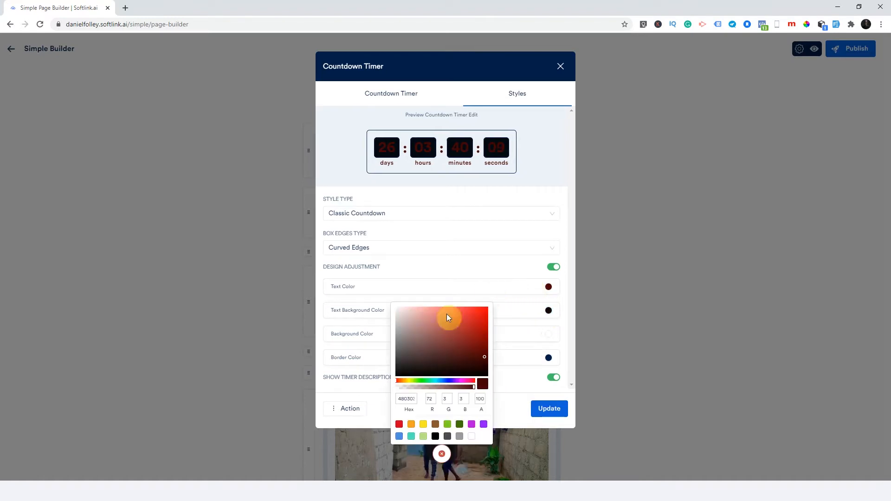
pyautogui.moveTo(446, 314); pyautogui.dragTo(393, 308)
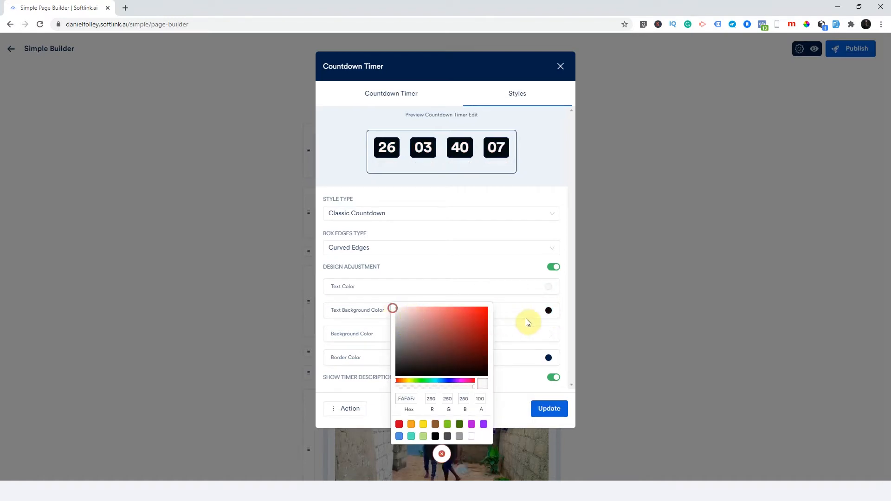
# Set the countdown's border color to the preset red
pyautogui.click(553, 358)
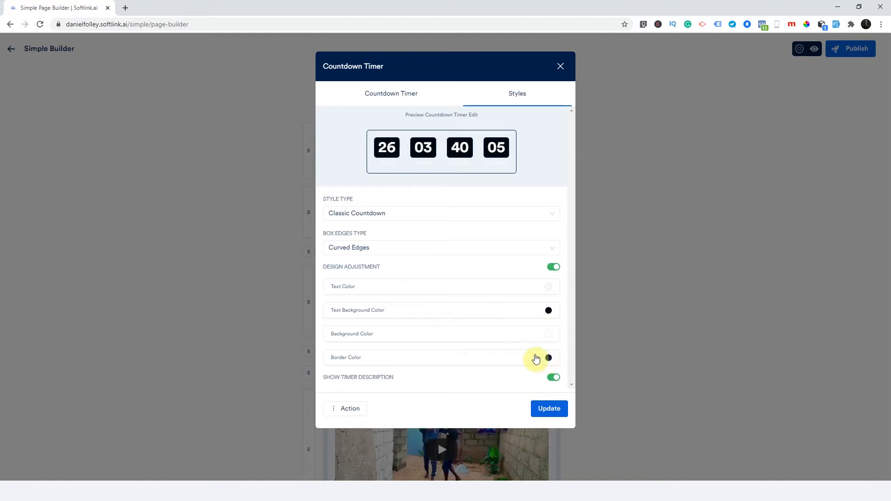
pyautogui.click(525, 364)
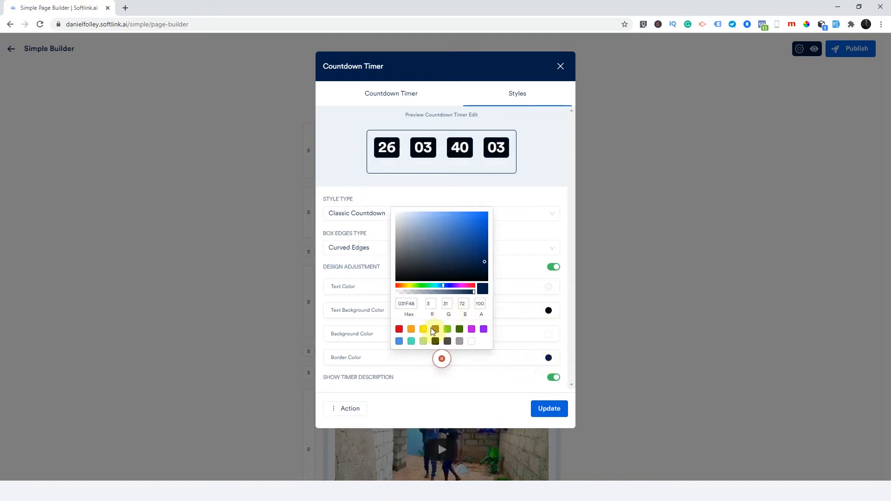
pyautogui.click(399, 329)
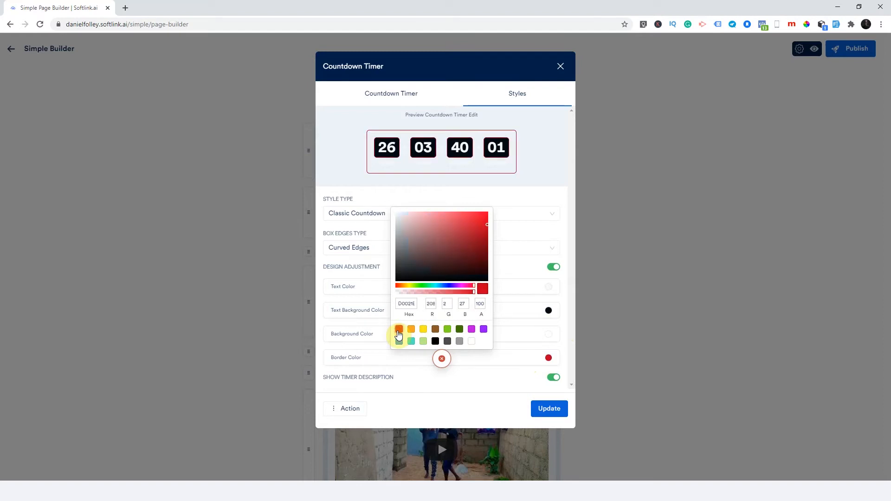
pyautogui.click(559, 347)
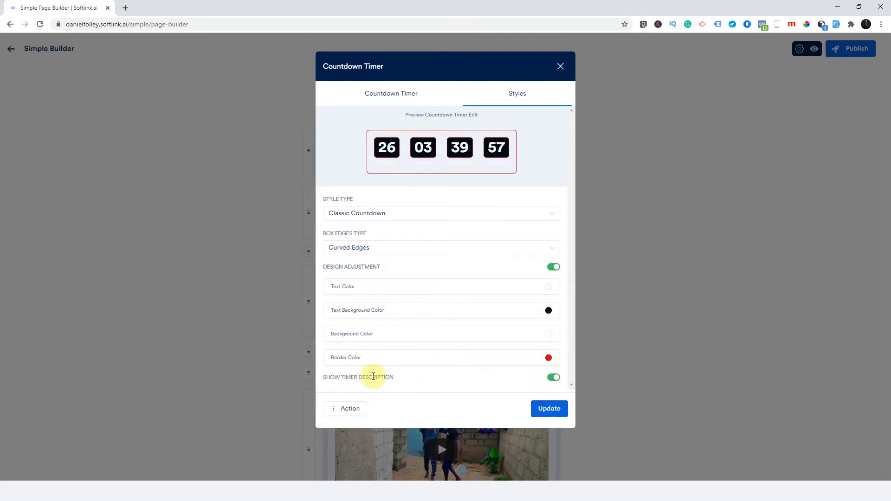
# Try the countdown with its timer description hidden
pyautogui.click(553, 377)
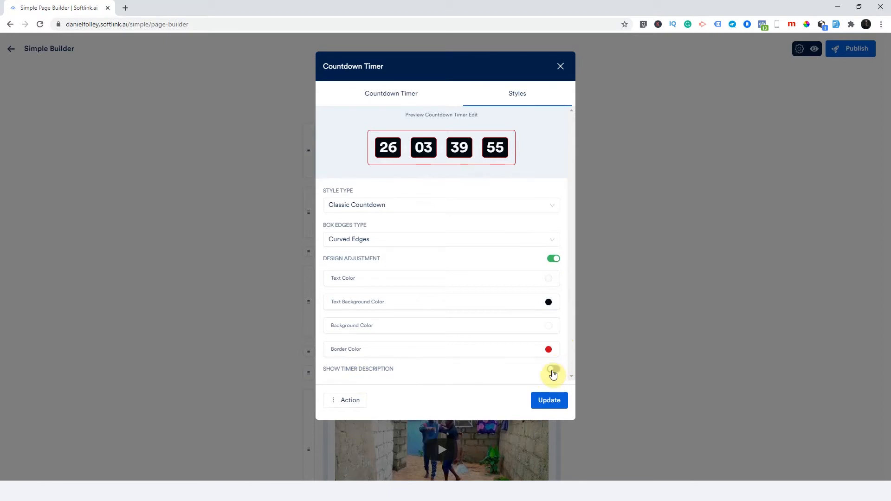
pyautogui.doubleClick(552, 370)
pyautogui.click(555, 375)
# Set the countdown's text color to bright red (E61D1D)
pyautogui.click(520, 281)
pyautogui.click(437, 320)
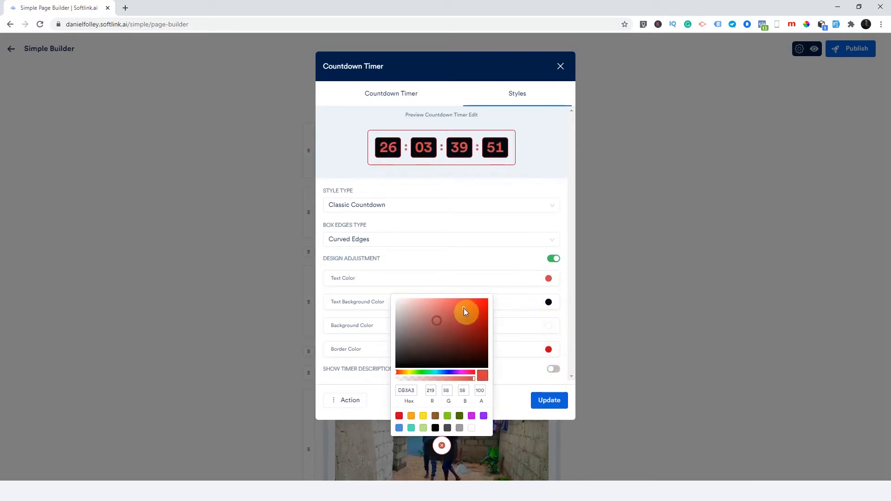
pyautogui.moveTo(464, 309); pyautogui.dragTo(478, 305)
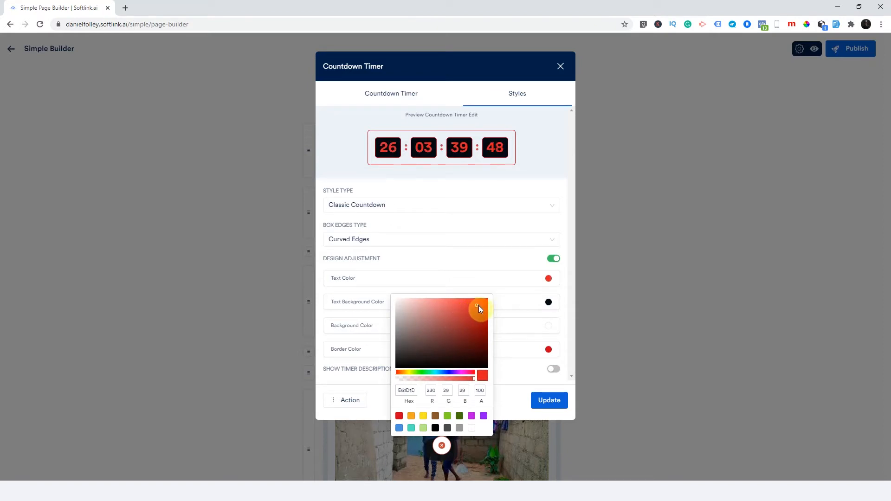
# Turn on the countdown's timer description and apply the updated settings to the page
pyautogui.click(554, 370)
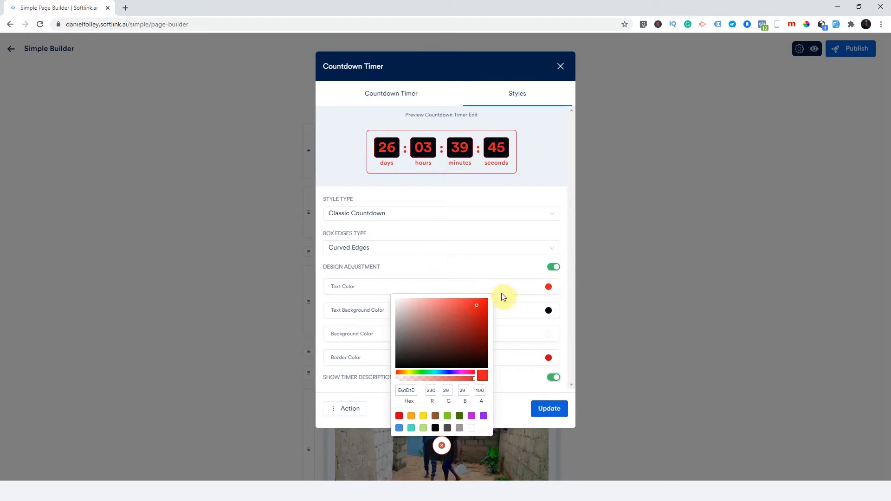
pyautogui.click(564, 255)
pyautogui.click(545, 412)
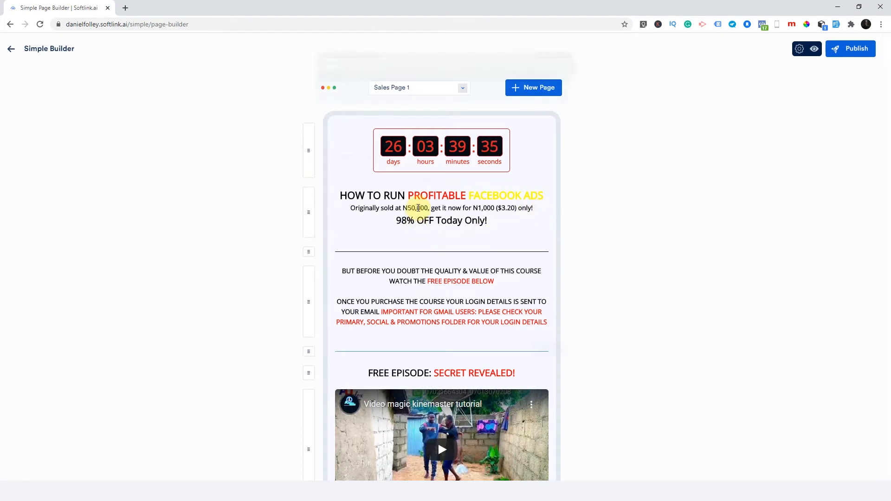
# Try the word "Only!" in the headline text block in white against the editor's dark background
pyautogui.click(418, 208)
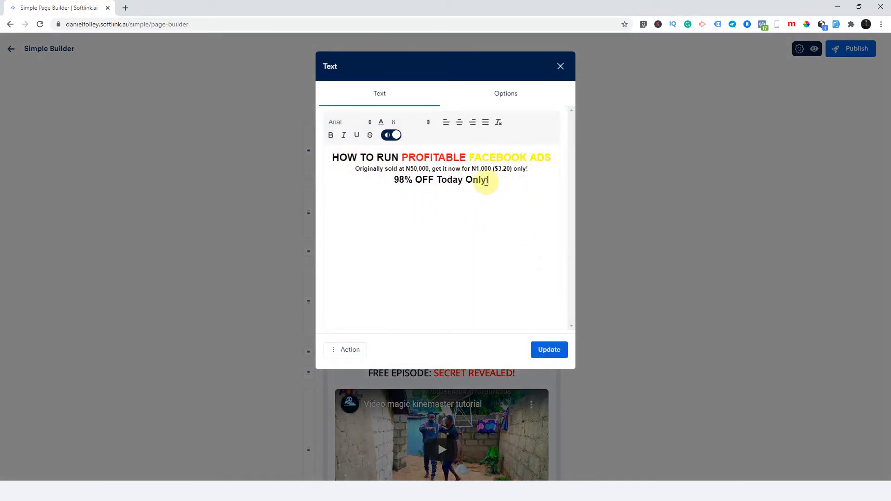
pyautogui.moveTo(487, 181); pyautogui.dragTo(472, 182)
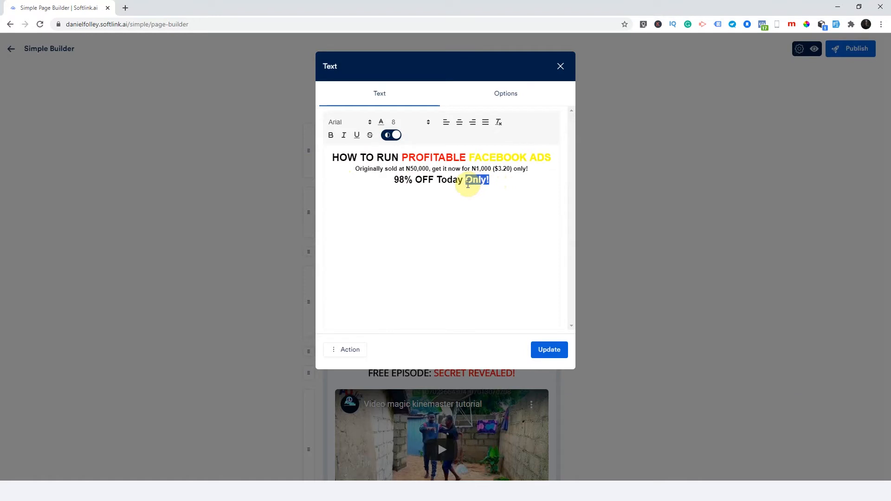
pyautogui.moveTo(468, 185); pyautogui.dragTo(466, 183)
pyautogui.click(383, 123)
pyautogui.click(381, 141)
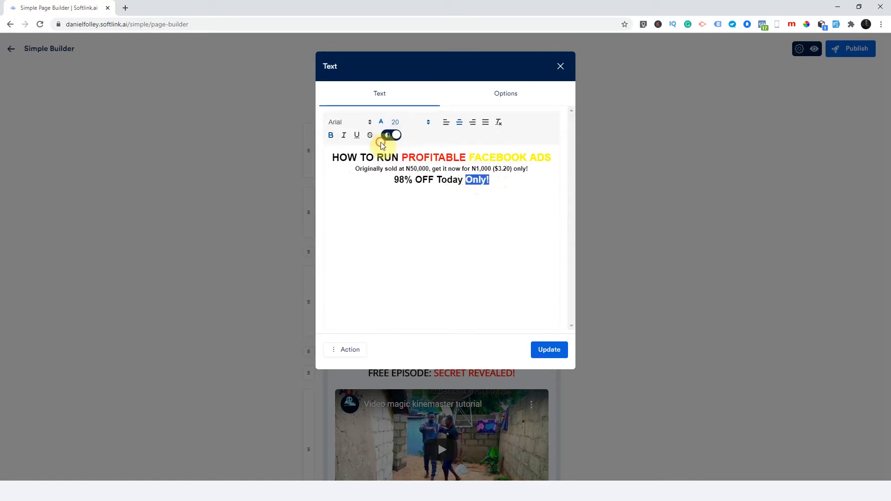
pyautogui.press('BackSpace')
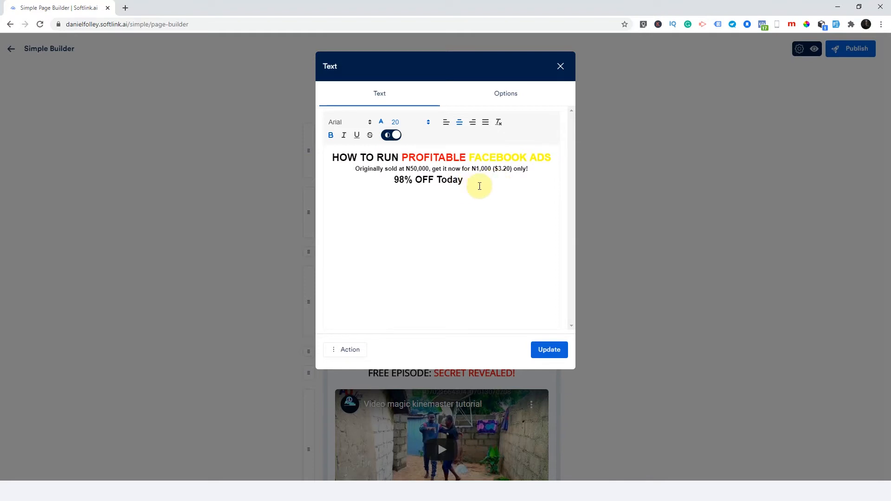
pyautogui.click(390, 138)
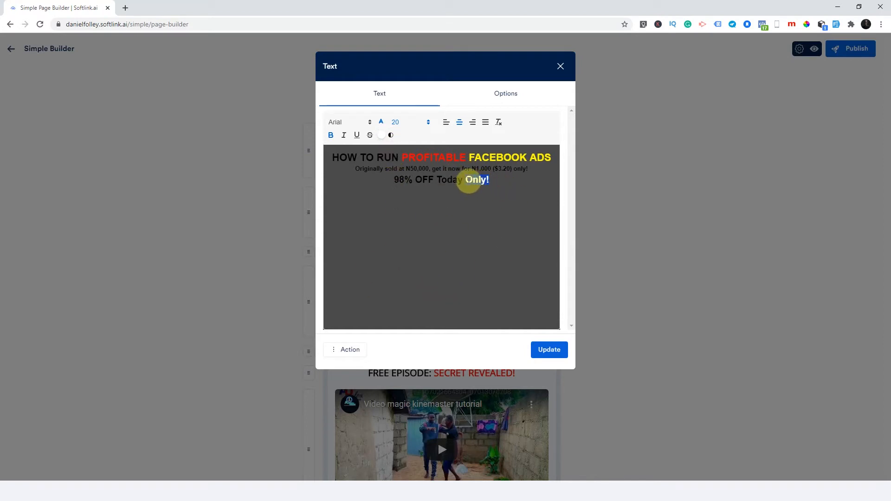
# Recolor the headline's word "Only!" black and compare it on the editor's dark and light backgrounds
pyautogui.click(382, 122)
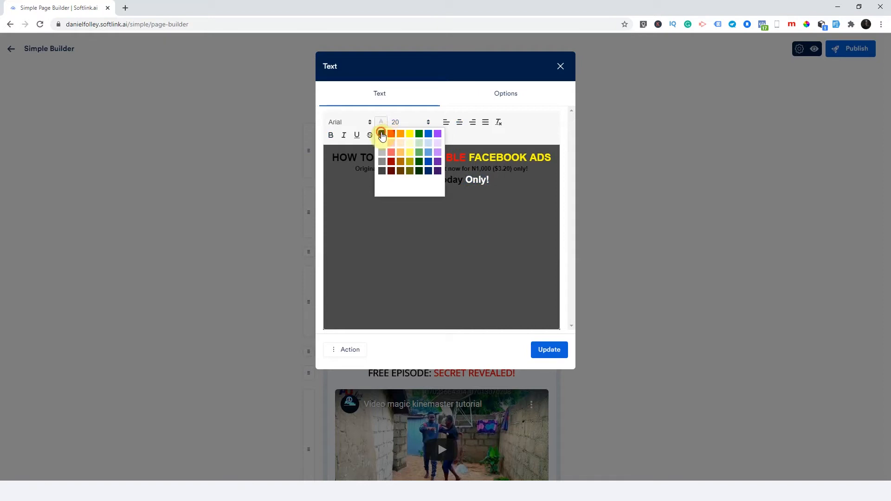
pyautogui.click(382, 135)
pyautogui.moveTo(494, 179); pyautogui.dragTo(468, 180)
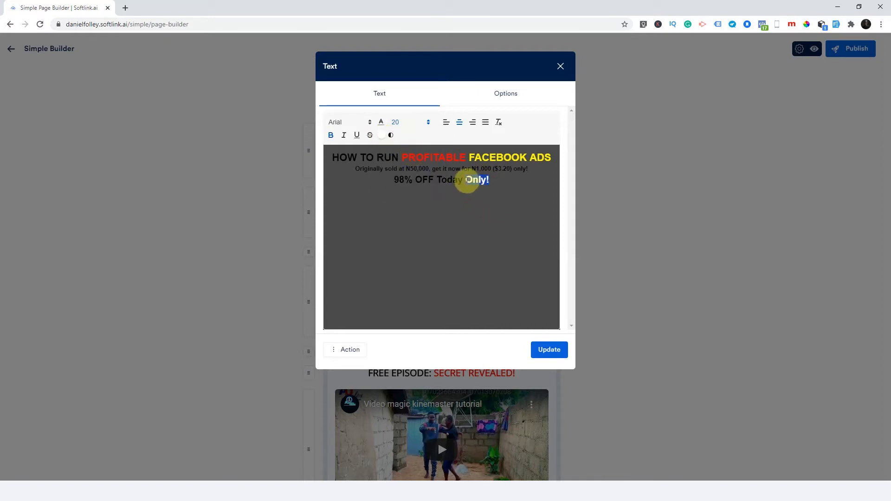
pyautogui.click(381, 122)
pyautogui.click(382, 136)
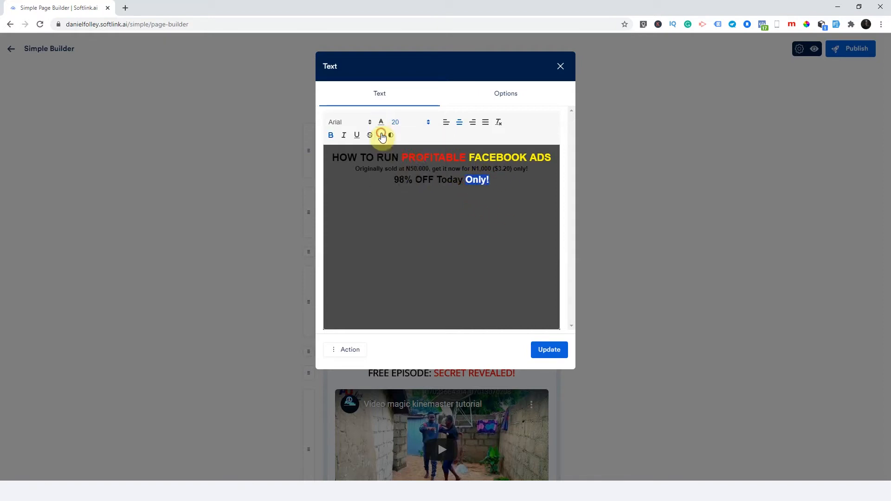
pyautogui.click(458, 179)
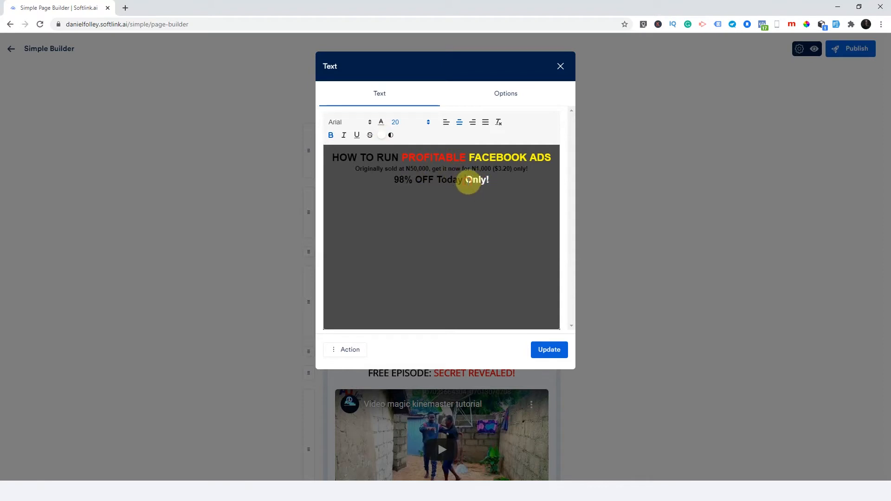
pyautogui.click(391, 136)
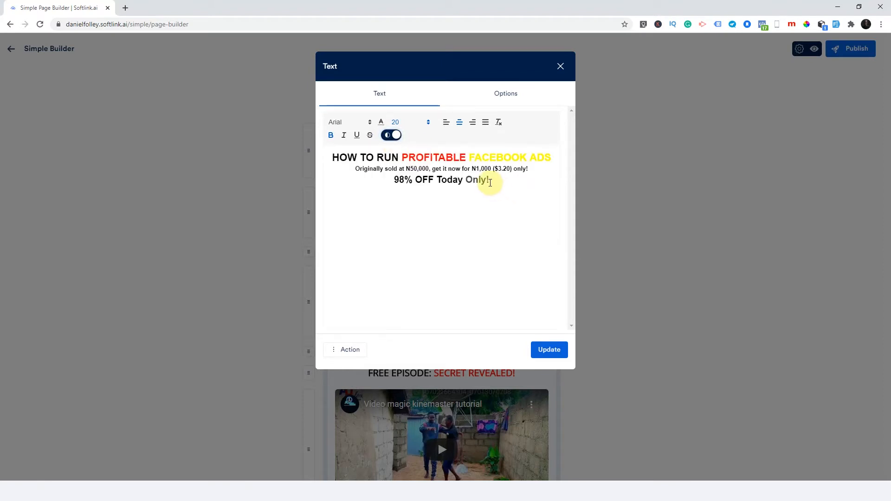
pyautogui.click(392, 136)
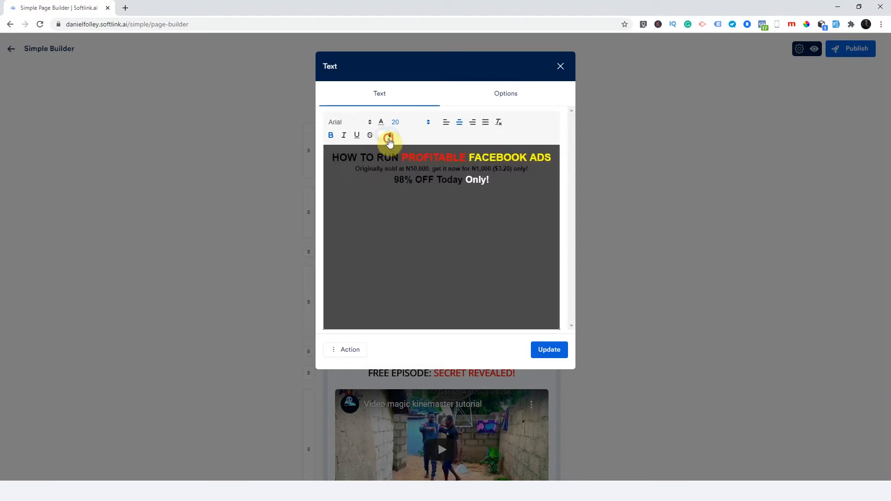
pyautogui.click(391, 136)
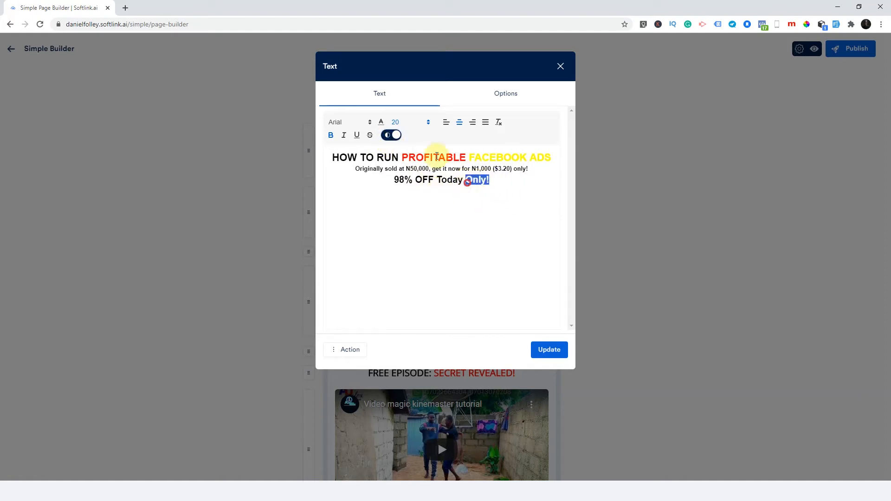
# Reapply black to the word "Only!" on the light background and update the headline block
pyautogui.click(382, 122)
pyautogui.click(381, 135)
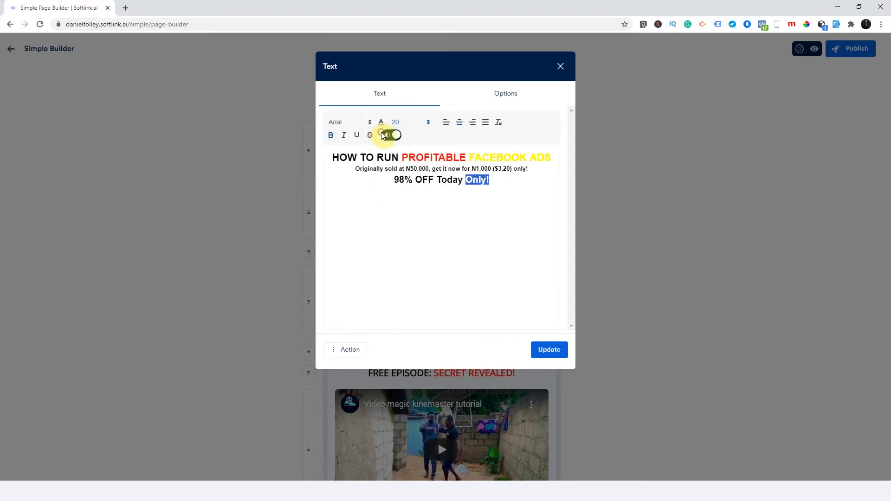
pyautogui.click(455, 180)
pyautogui.moveTo(500, 177); pyautogui.dragTo(464, 181)
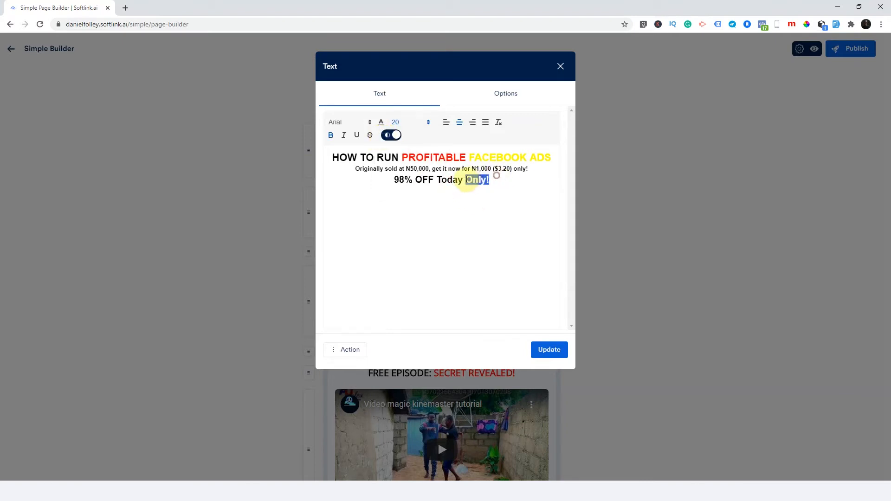
pyautogui.click(380, 124)
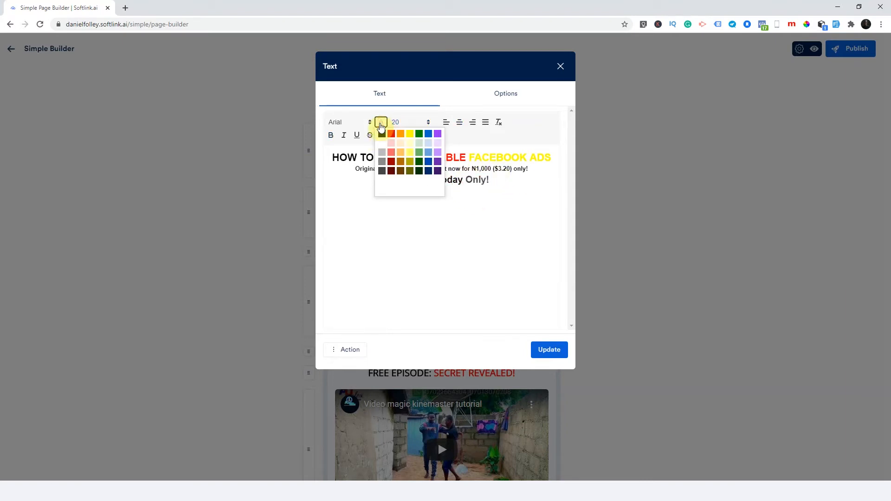
pyautogui.click(381, 138)
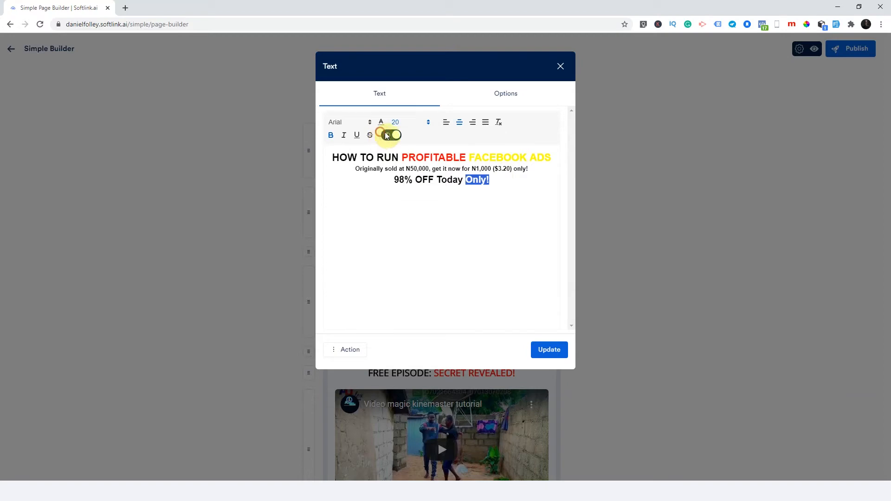
pyautogui.click(505, 186)
pyautogui.click(549, 351)
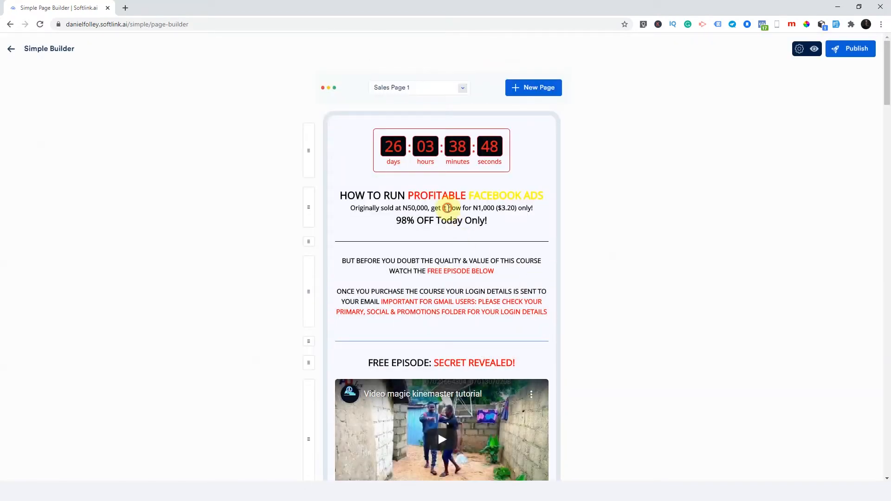
# Left-align all three lines of the headline text and update the block on the page
pyautogui.click(448, 209)
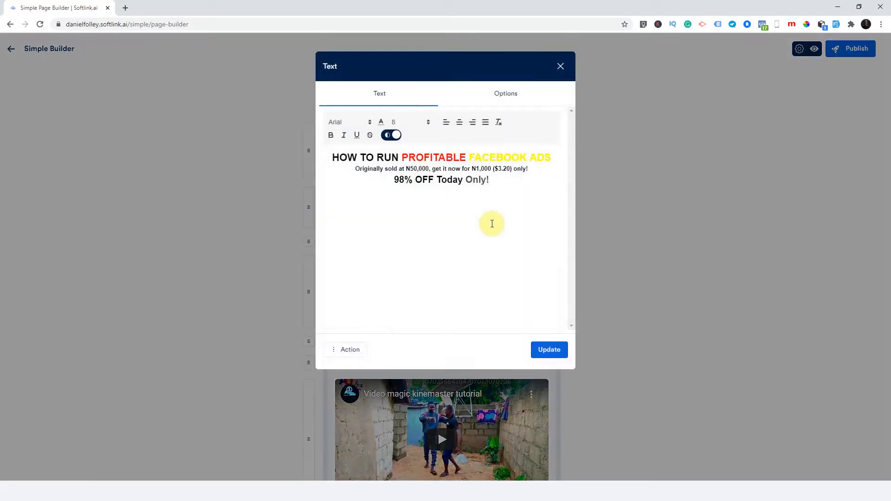
pyautogui.moveTo(490, 180); pyautogui.dragTo(326, 157)
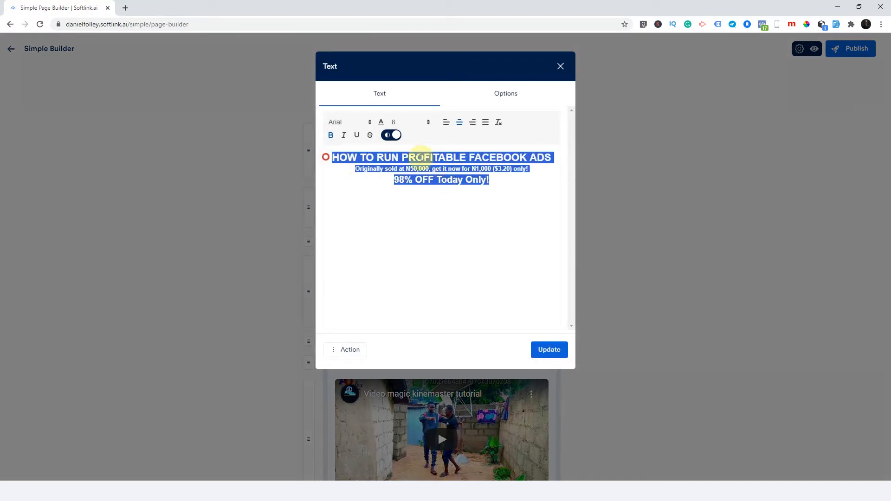
pyautogui.click(445, 123)
pyautogui.click(544, 356)
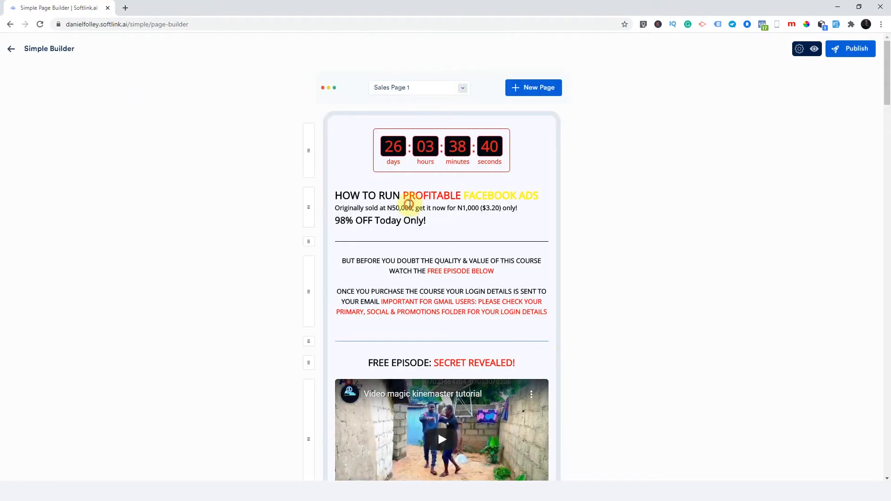
# Center all three lines of the headline text and apply the update to the page
pyautogui.click(411, 200)
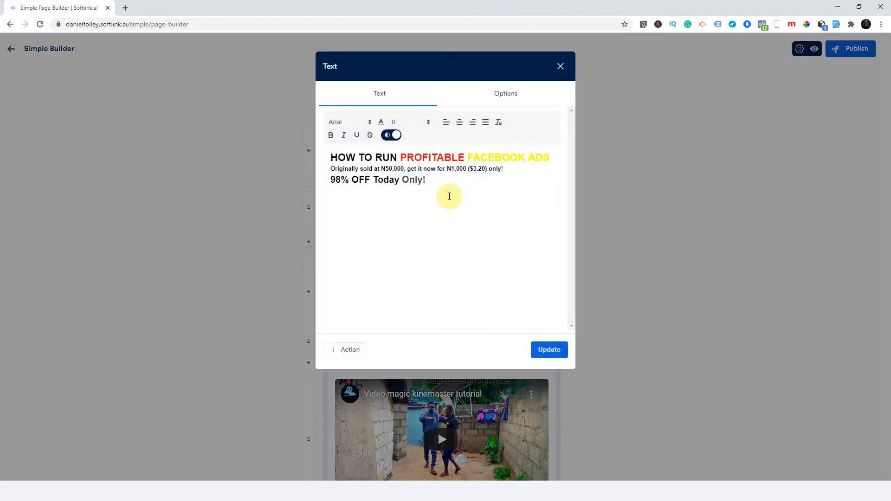
pyautogui.moveTo(460, 184); pyautogui.dragTo(314, 163)
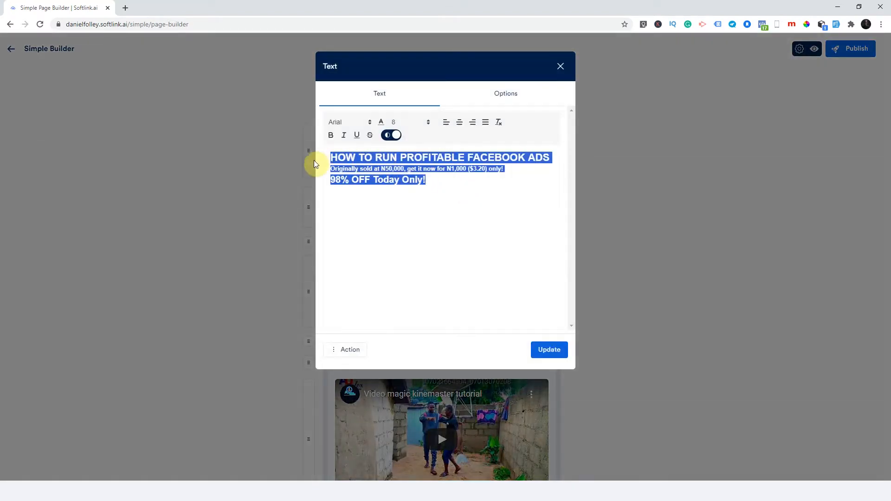
pyautogui.click(457, 123)
pyautogui.click(541, 358)
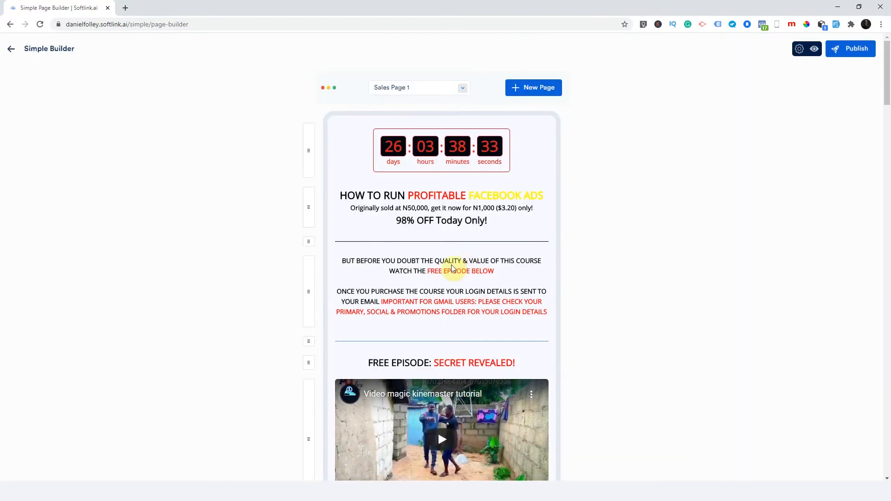
# View the settings of the headline text block and of the divider directly below it
pyautogui.moveTo(309, 204)
pyautogui.mouseDown()
pyautogui.moveTo(298, 155)
pyautogui.moveTo(301, 207)
pyautogui.mouseUp()
pyautogui.click(411, 207)
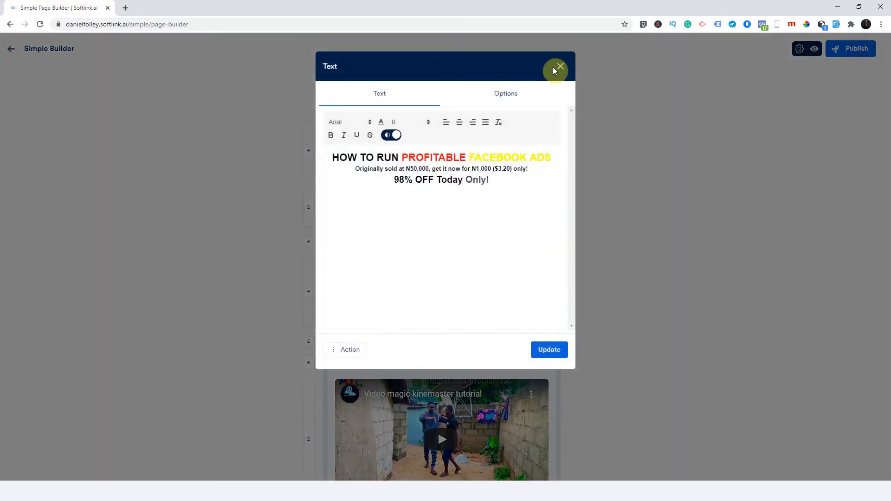
pyautogui.click(559, 67)
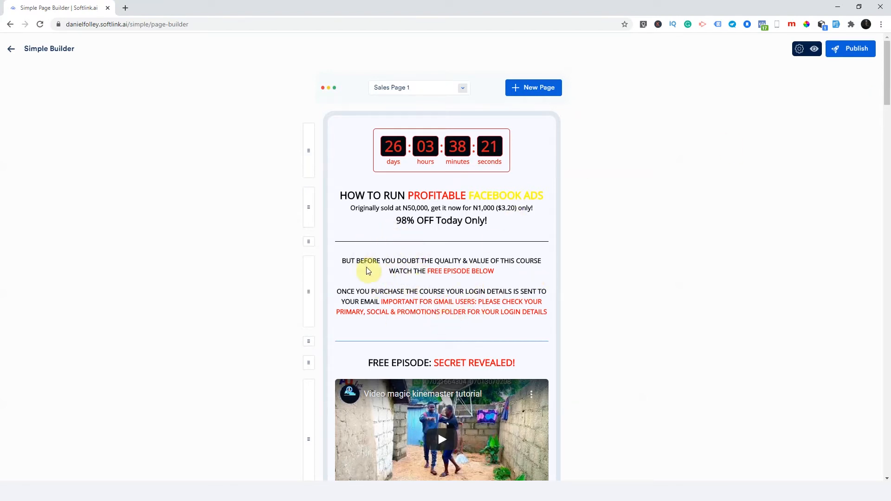
pyautogui.click(396, 242)
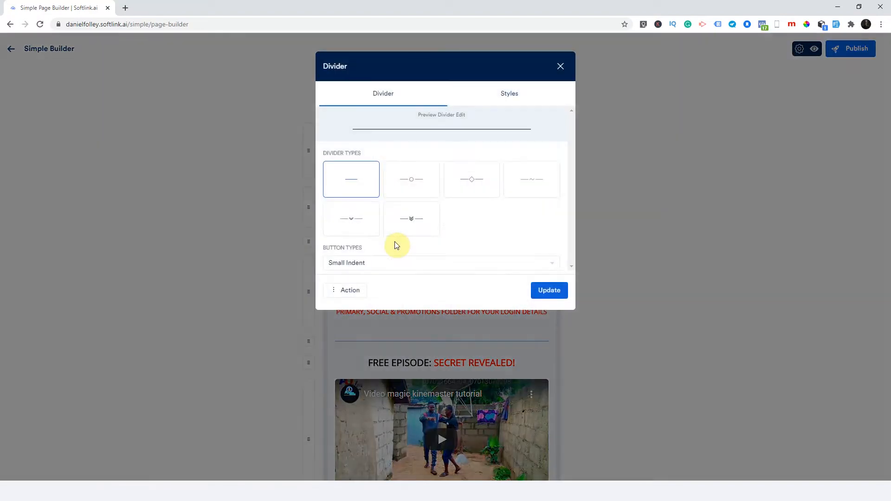
pyautogui.click(561, 67)
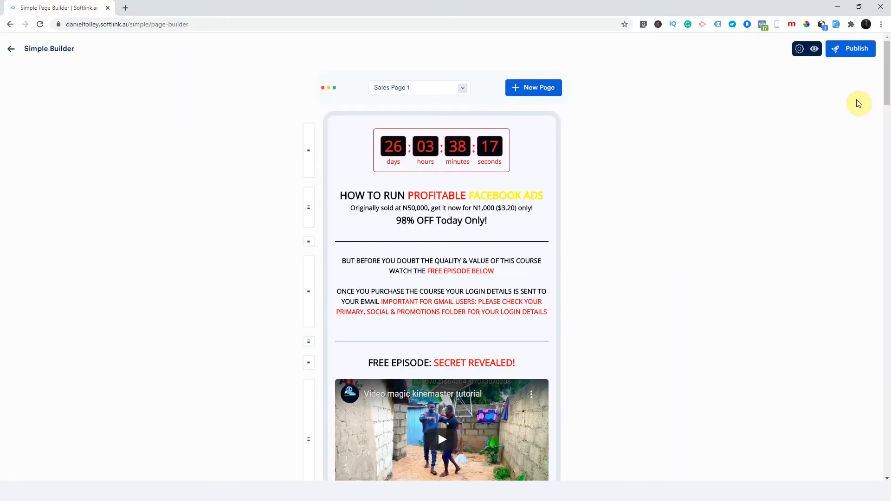
# Examine the components available for a new block at the page's end, including the Divider's settings
pyautogui.scroll(-20, 870, 420)
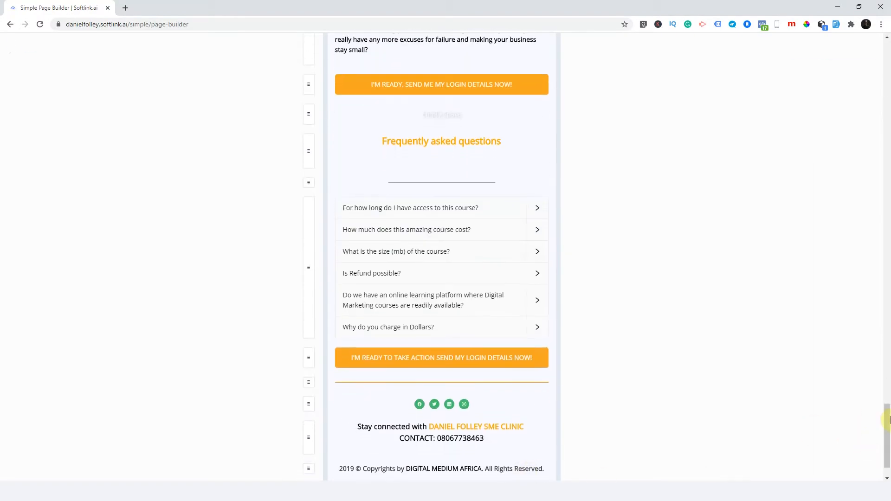
pyautogui.scroll(-1, 633, 469)
pyautogui.click(487, 450)
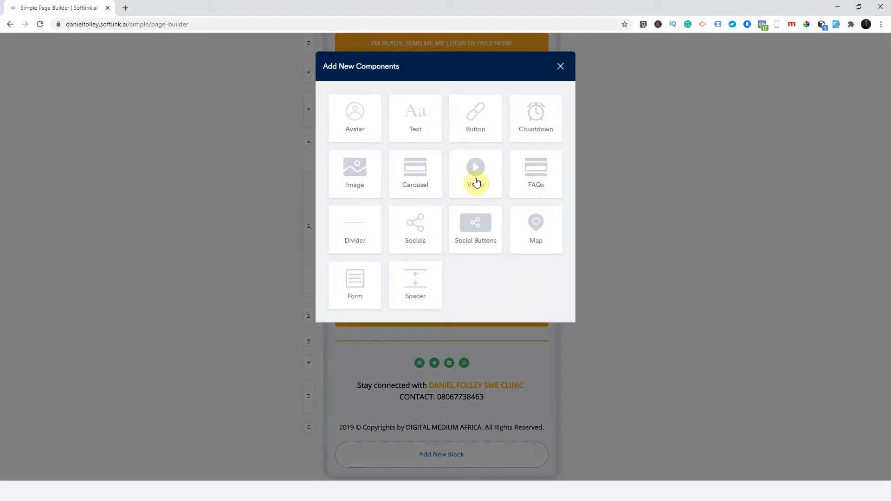
pyautogui.click(354, 233)
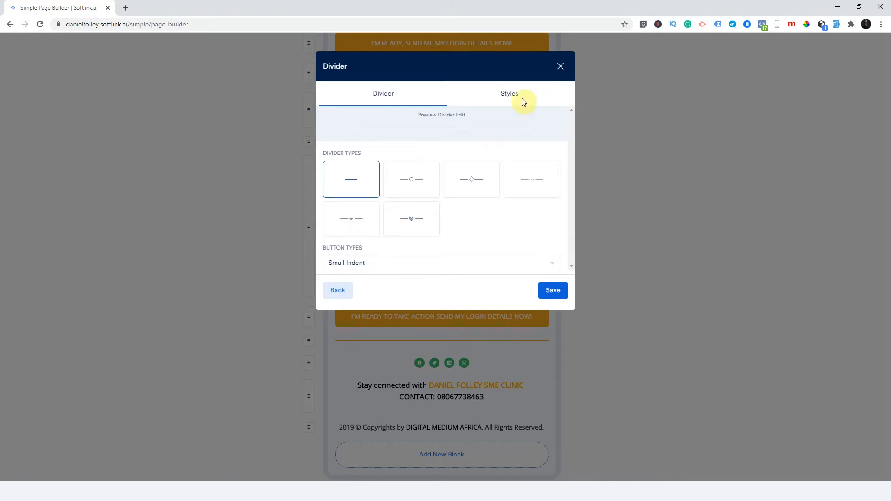
pyautogui.click(560, 66)
pyautogui.moveTo(887, 435); pyautogui.dragTo(887, 64)
pyautogui.moveTo(305, 244)
pyautogui.mouseDown()
pyautogui.moveTo(300, 203)
pyautogui.moveTo(289, 240)
pyautogui.mouseUp()
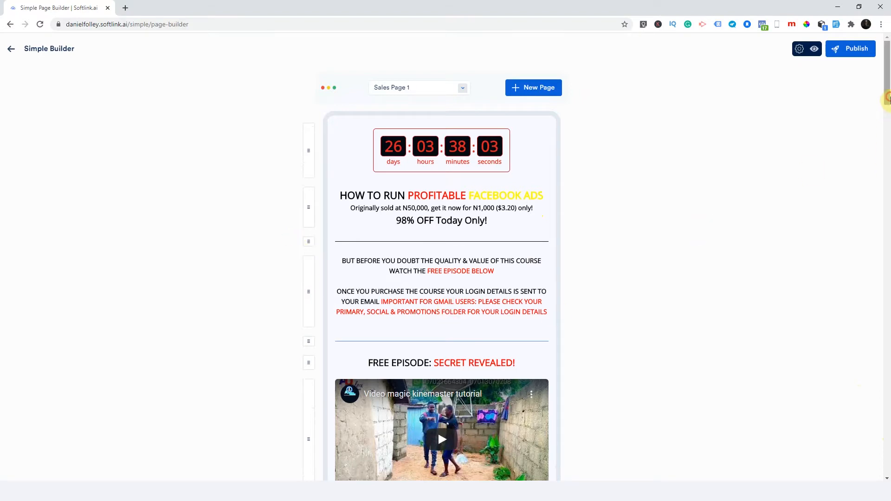
pyautogui.scroll(-4, 887, 150)
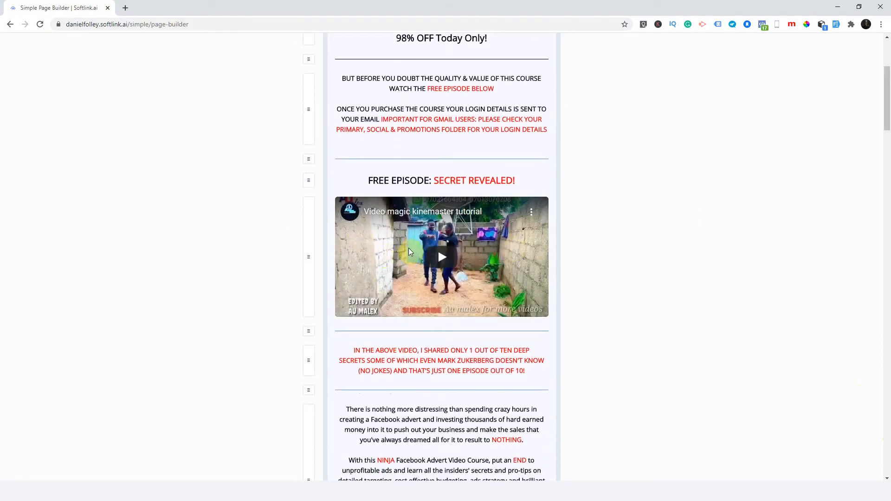
pyautogui.click(403, 254)
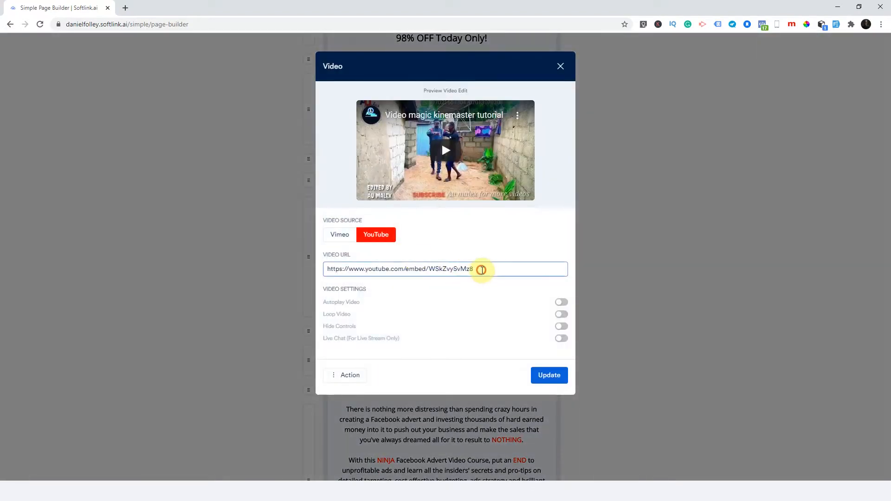
pyautogui.moveTo(483, 268); pyautogui.dragTo(203, 285)
pyautogui.write('https://www.youtube.com/embed/WMbSzFf_wTc')
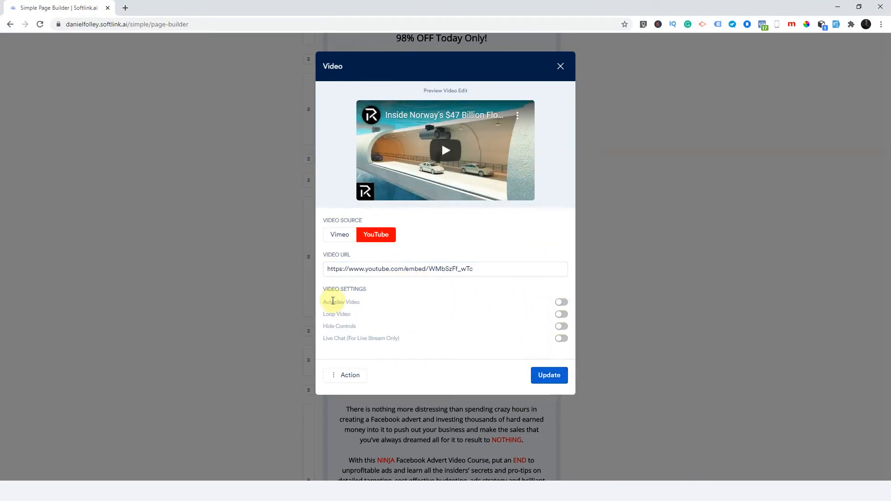
# Enable Autoplay Video, Loop Video, Hide Controls and Live Chat for the video
pyautogui.click(561, 302)
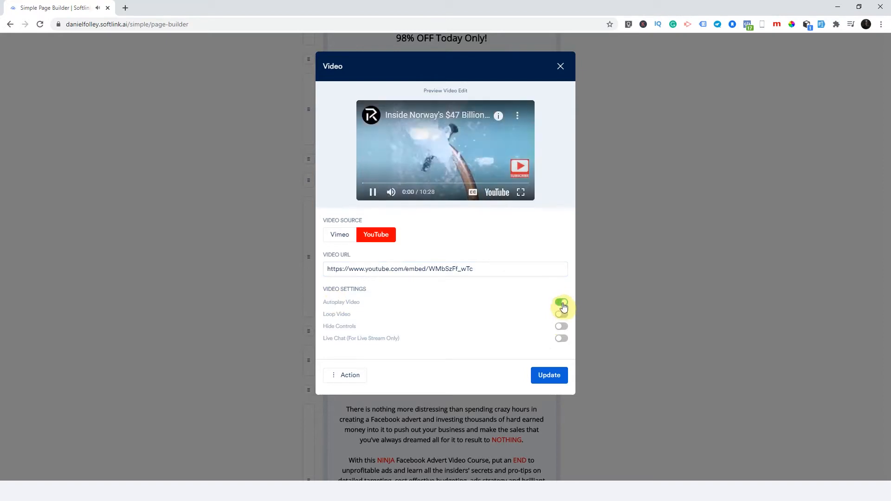
pyautogui.click(562, 316)
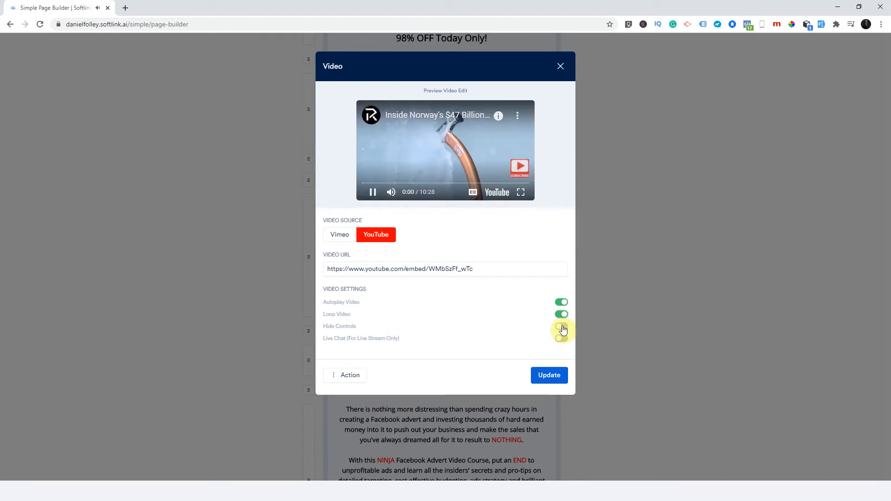
pyautogui.click(562, 327)
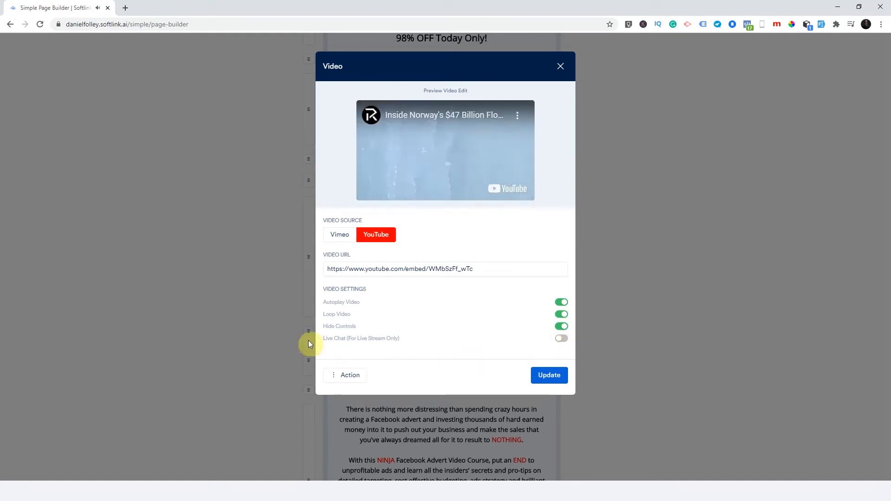
pyautogui.click(563, 339)
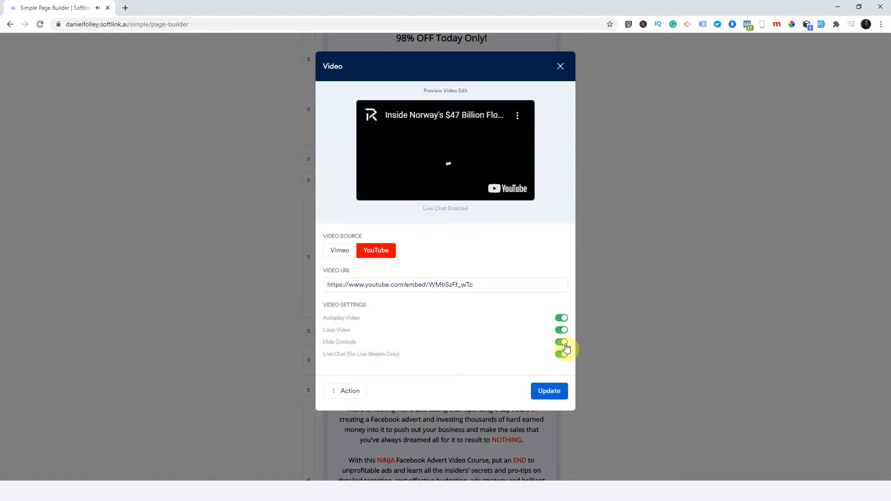
# Disable Autoplay Video and Live Chat for the video, and update the block on the page
pyautogui.click(561, 319)
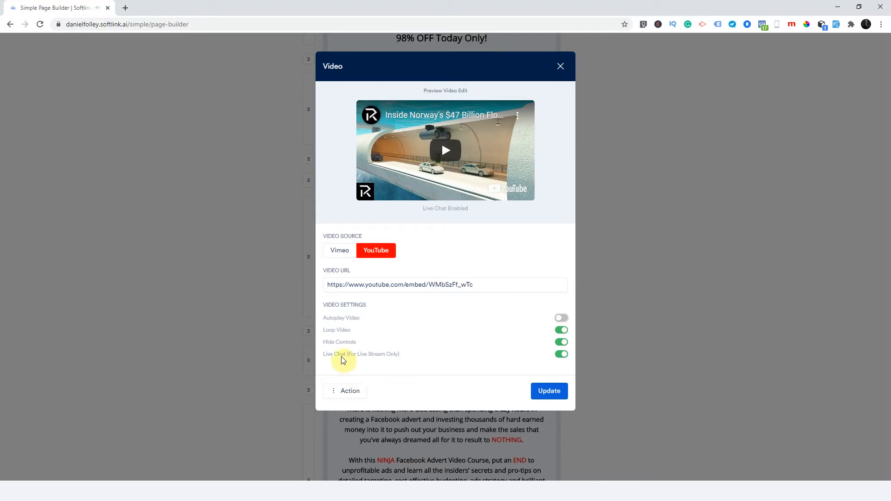
pyautogui.click(565, 354)
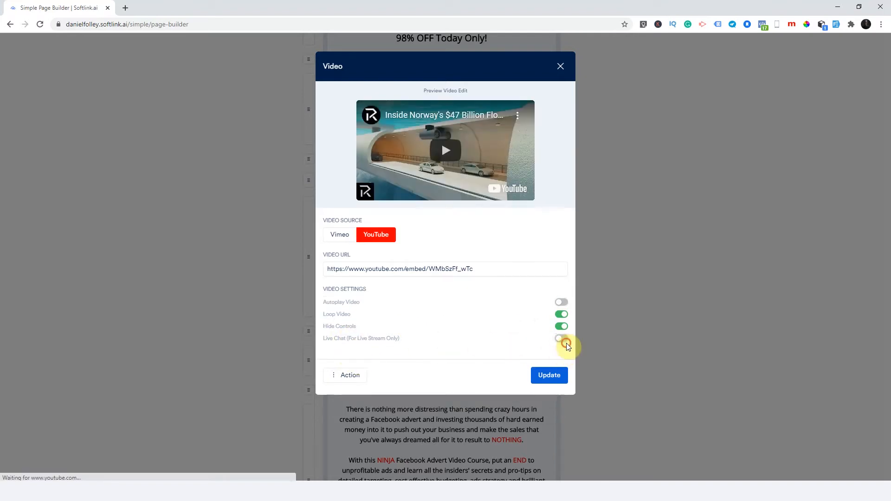
pyautogui.click(562, 338)
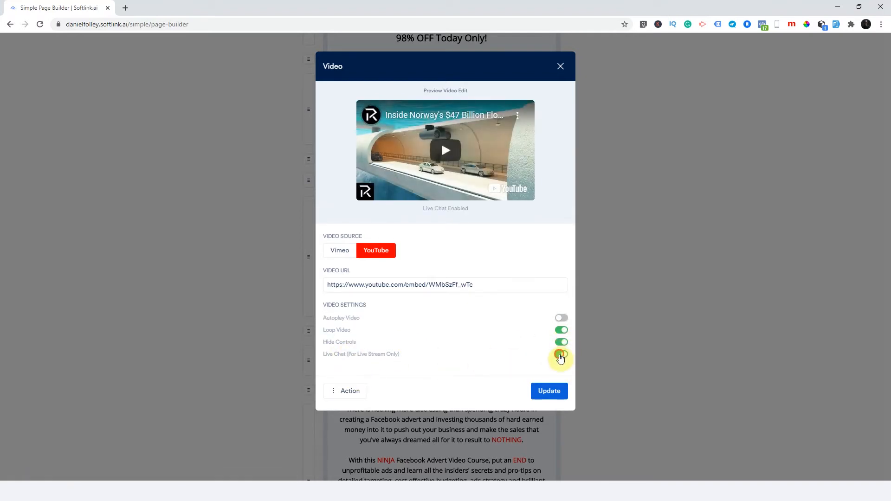
pyautogui.click(563, 348)
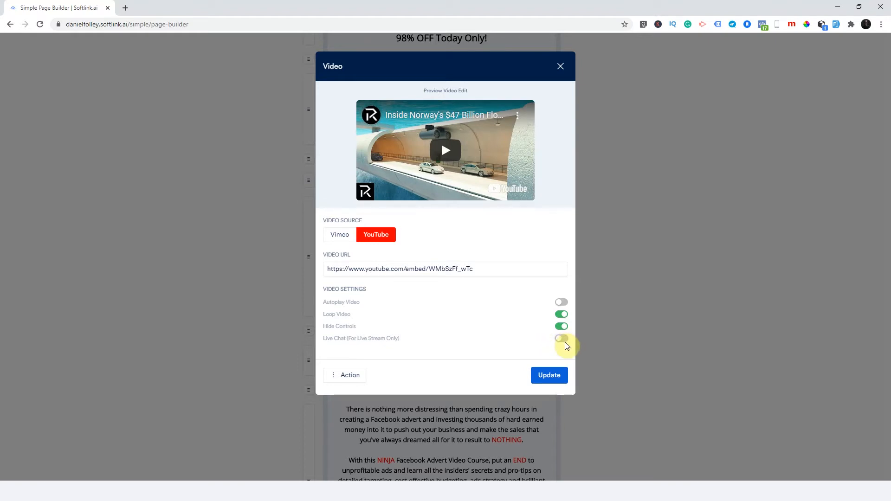
pyautogui.click(564, 343)
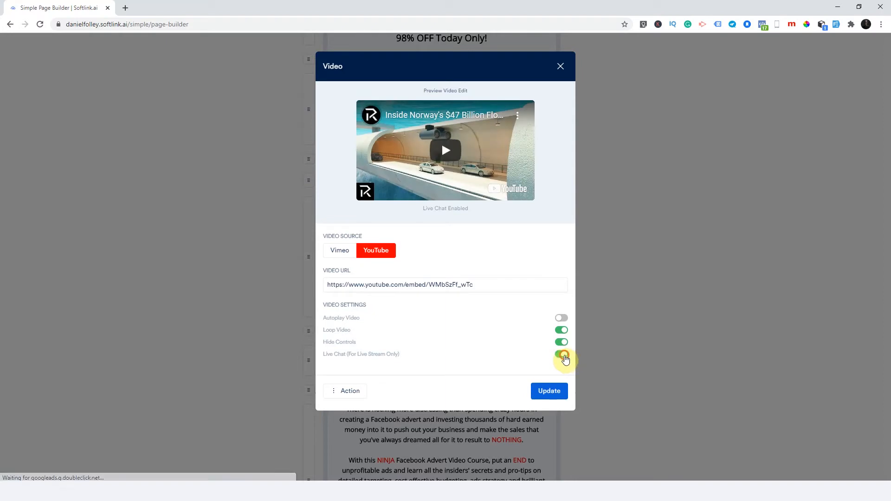
pyautogui.click(564, 356)
pyautogui.click(561, 378)
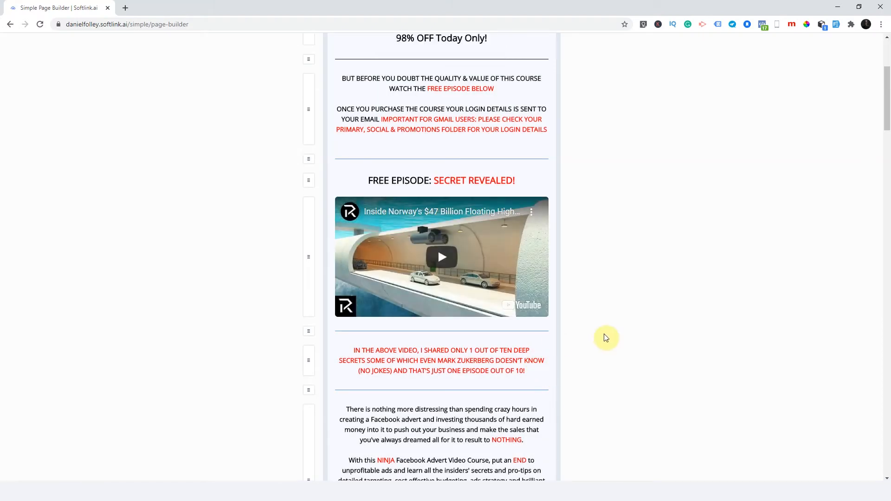
# View the available actions of the START RUNNING PROFITABLE FACEBOOK ADS NOW! button
pyautogui.moveTo(887, 105); pyautogui.dragTo(888, 157)
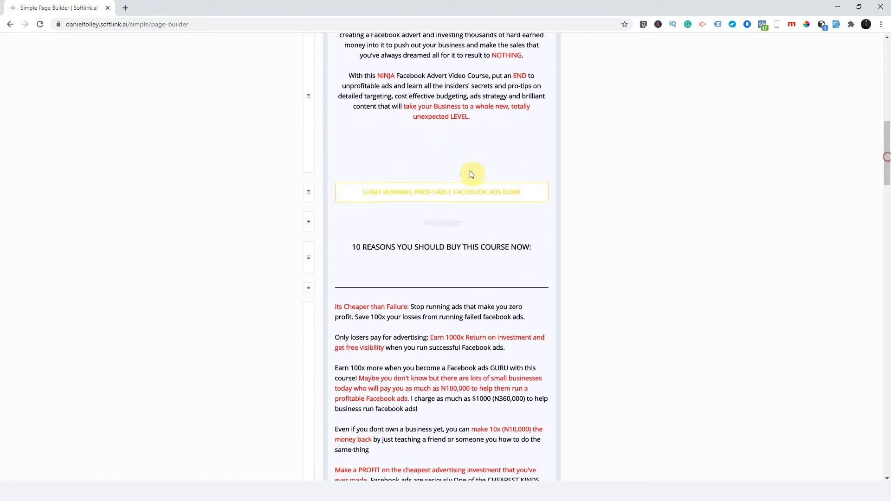
pyautogui.click(355, 199)
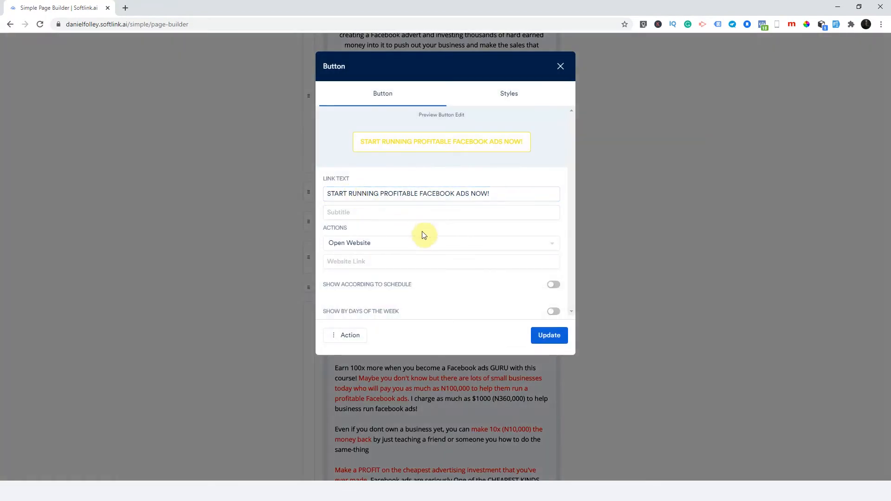
pyautogui.click(377, 247)
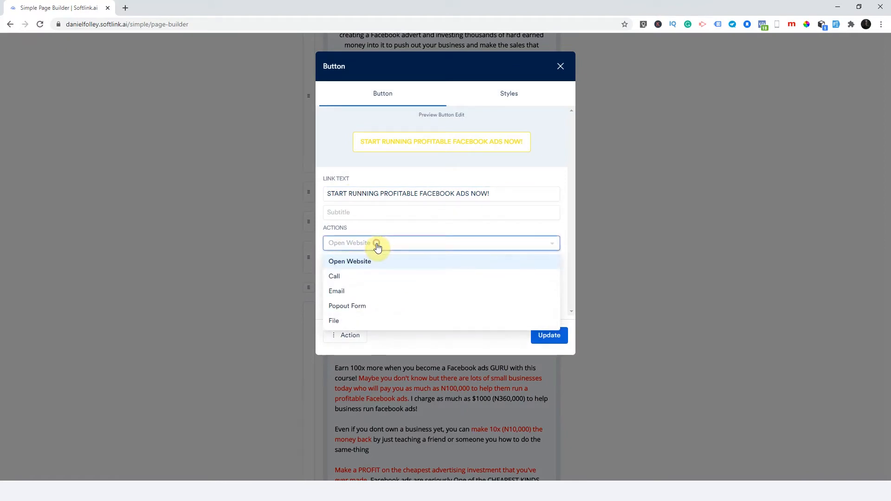
pyautogui.click(426, 230)
# Style the START RUNNING PROFITABLE FACEBOOK ADS NOW! button as Medium size with the Bordered button type
pyautogui.click(510, 92)
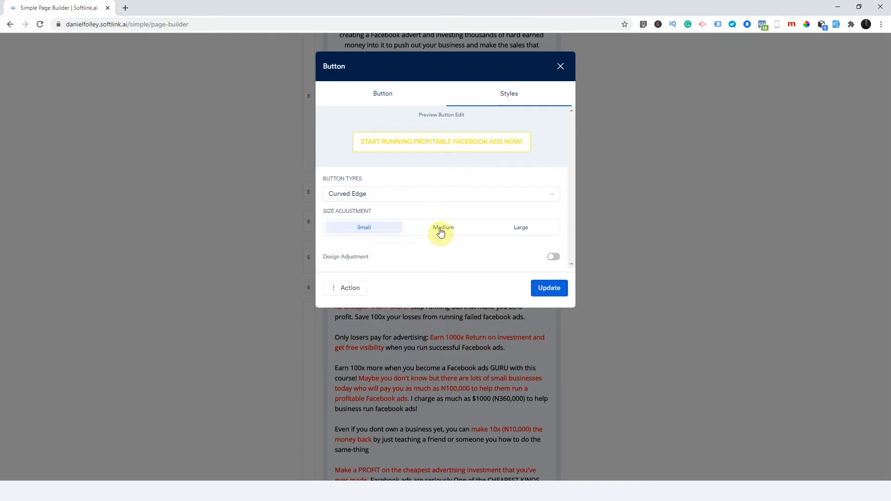
pyautogui.click(440, 232)
pyautogui.click(527, 230)
pyautogui.click(453, 242)
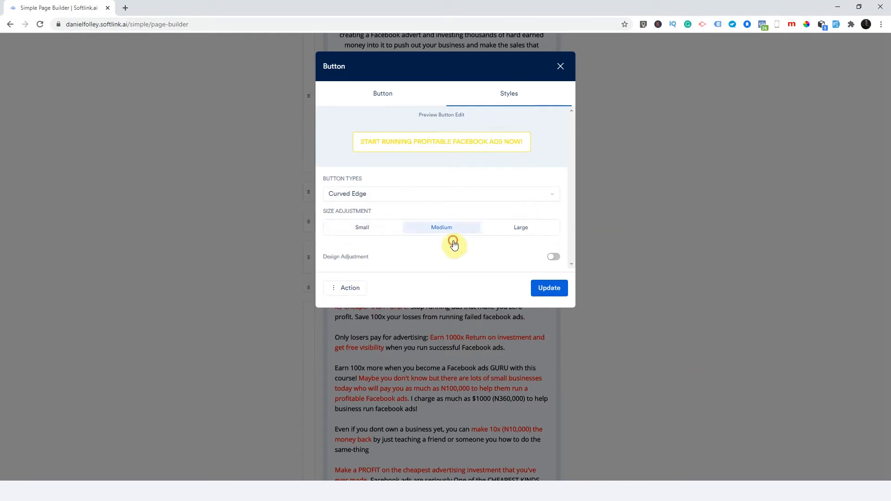
pyautogui.click(398, 197)
pyautogui.click(384, 226)
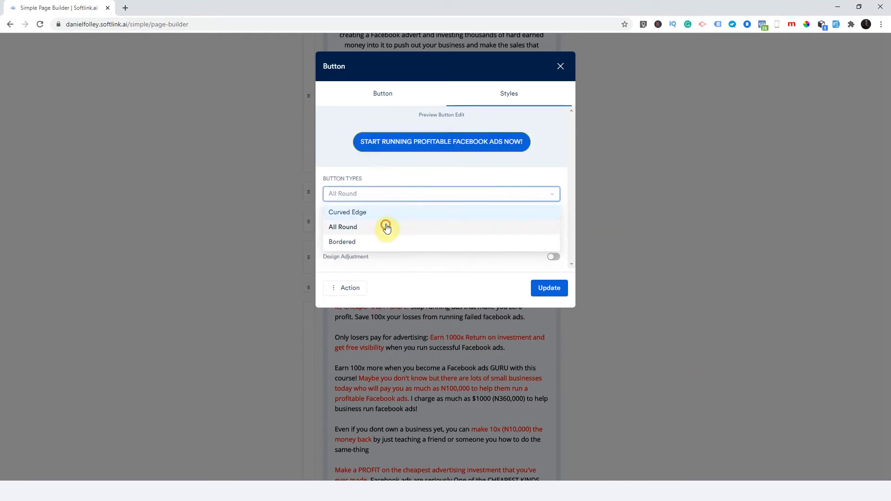
pyautogui.click(395, 200)
pyautogui.click(374, 242)
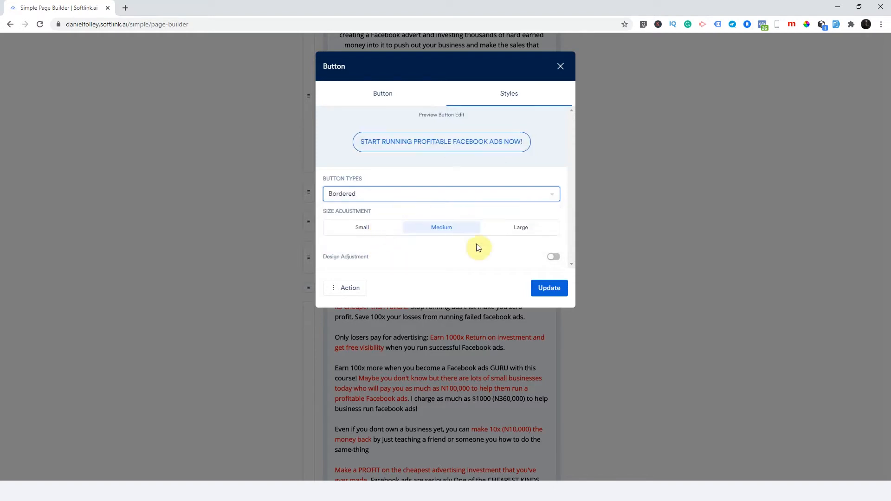
# Enable Design Adjustment and set near-black text (RGB 6, 7, 7) on a pale pink-grey background (RGB 235, 221, 221)
pyautogui.click(552, 258)
pyautogui.click(537, 282)
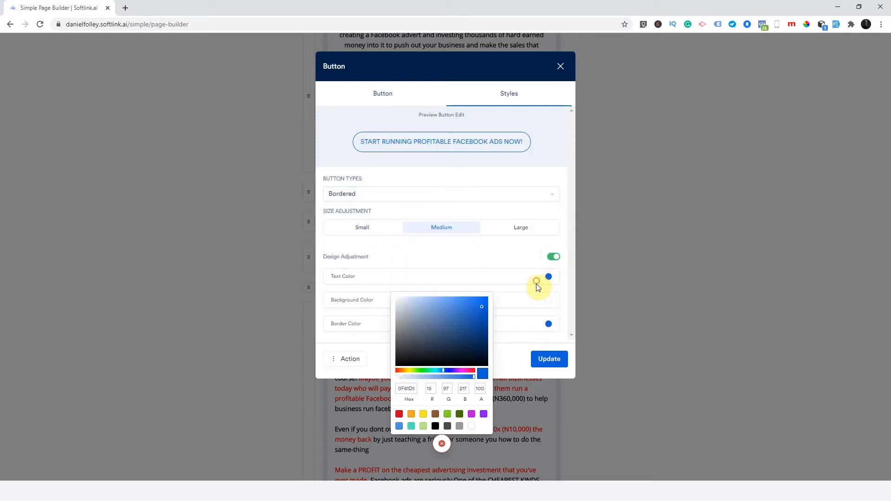
pyautogui.moveTo(400, 367); pyautogui.dragTo(393, 372)
pyautogui.click(402, 365)
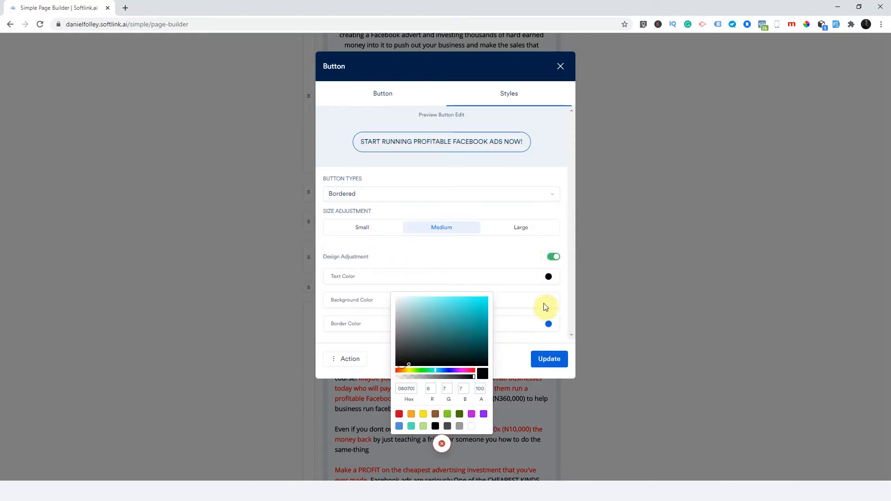
pyautogui.click(537, 299)
pyautogui.click(527, 301)
pyautogui.moveTo(479, 326)
pyautogui.mouseDown()
pyautogui.moveTo(438, 363)
pyautogui.moveTo(427, 350)
pyautogui.moveTo(469, 377)
pyautogui.moveTo(460, 383)
pyautogui.moveTo(401, 326)
pyautogui.mouseUp()
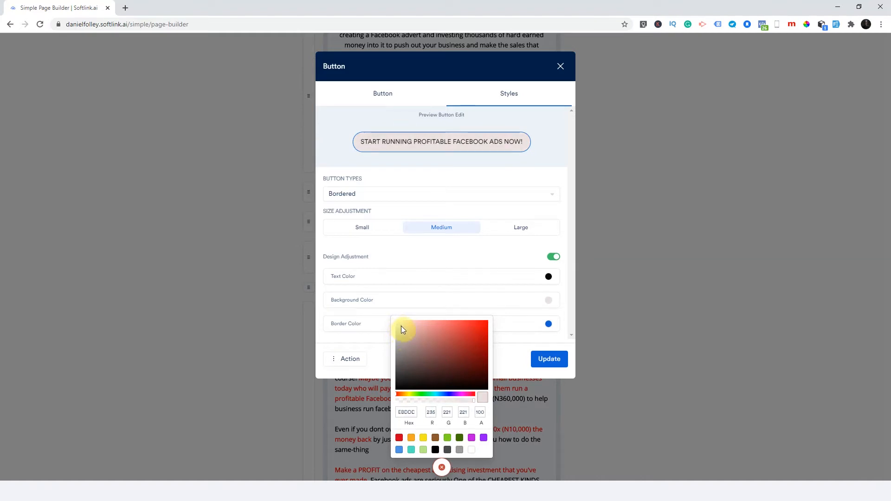
# Set the button's border color to red (RGB 217, 29, 15) and its size to Large, and update the block
pyautogui.click(542, 326)
pyautogui.click(542, 326)
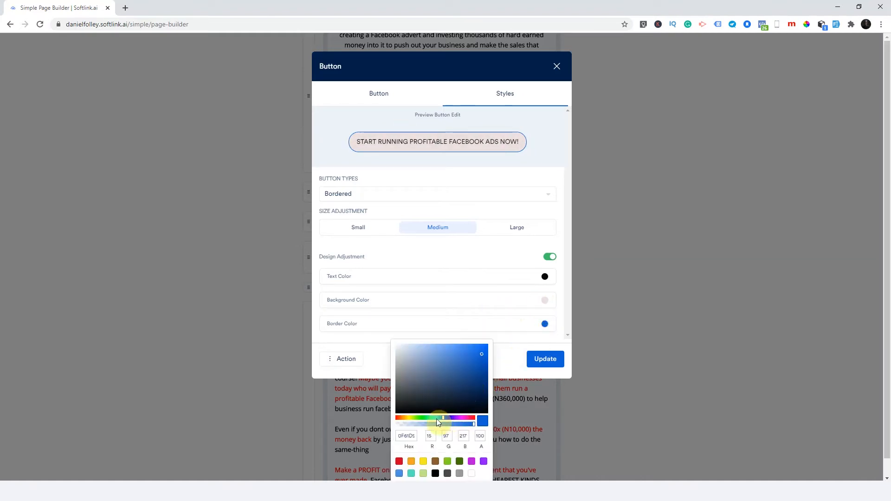
pyautogui.moveTo(439, 419); pyautogui.dragTo(398, 426)
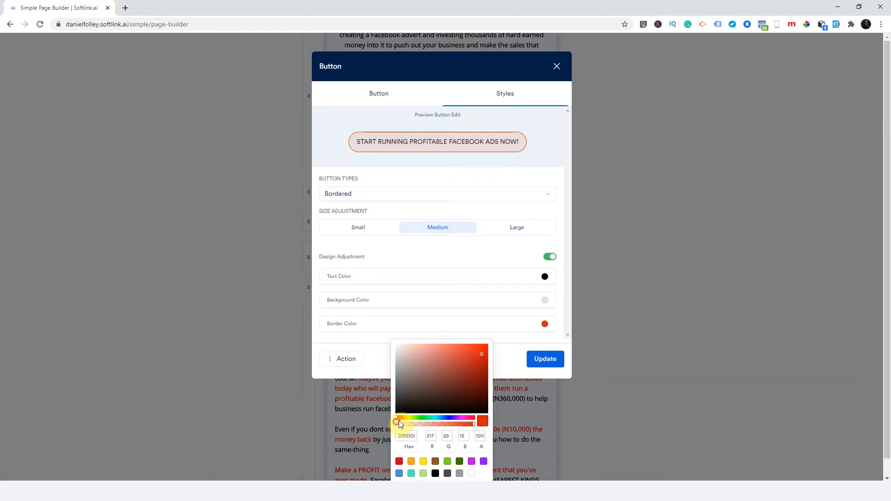
pyautogui.click(562, 308)
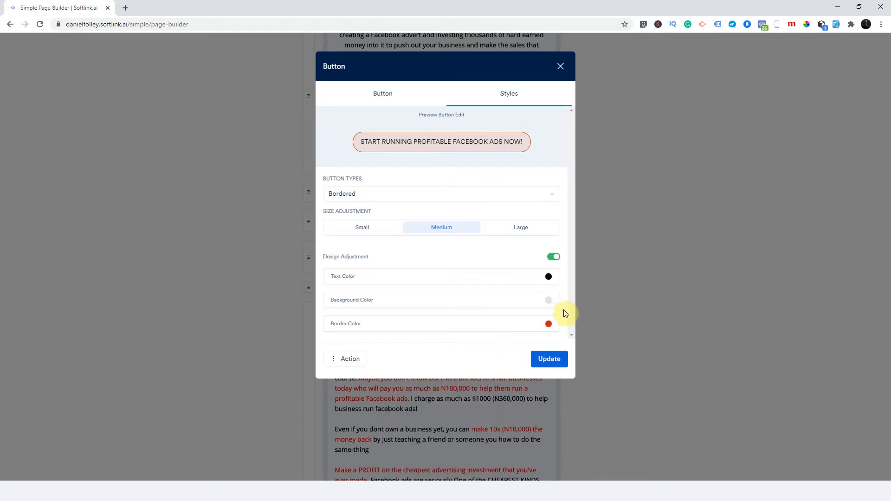
pyautogui.click(520, 229)
pyautogui.click(550, 374)
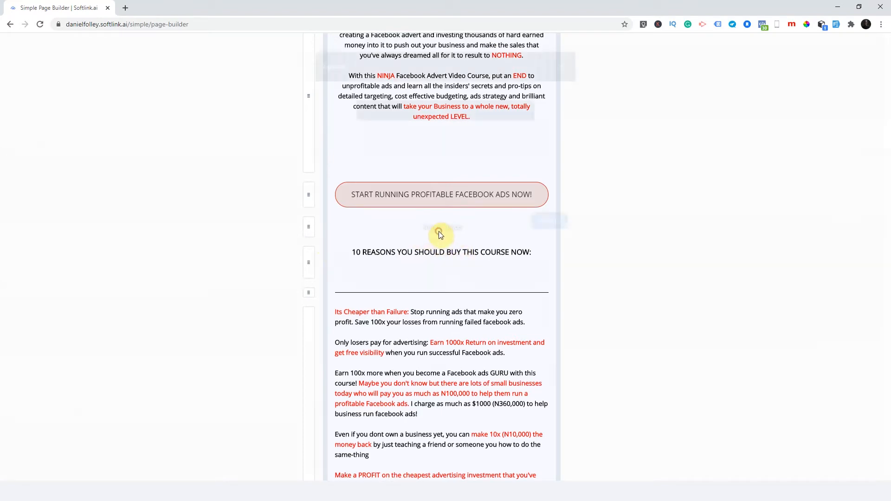
# View the settings of the spacer below the button, and start a new Spacer block at the page's end
pyautogui.click(440, 233)
pyautogui.click(559, 64)
pyautogui.moveTo(886, 177); pyautogui.dragTo(885, 428)
pyautogui.click(504, 457)
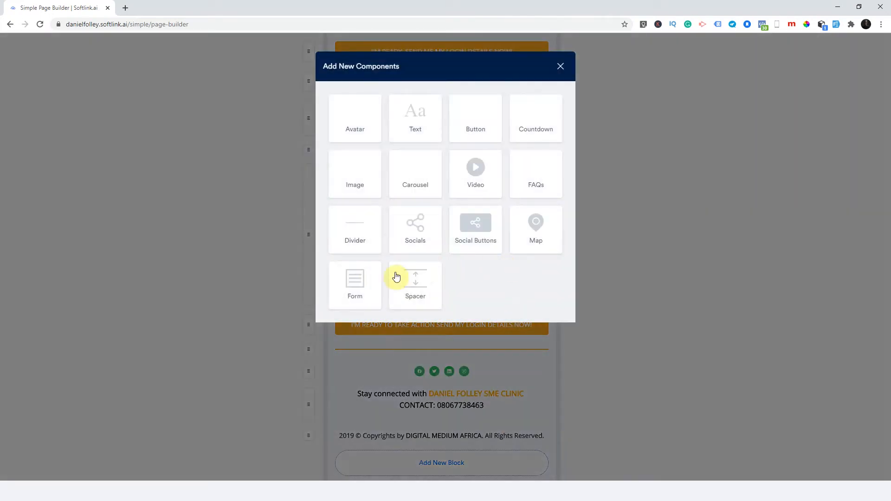
pyautogui.click(413, 288)
# Try the new spacer at Medium, Large and Custom sizes, with custom values of 200 px and 2 px
pyautogui.click(423, 183)
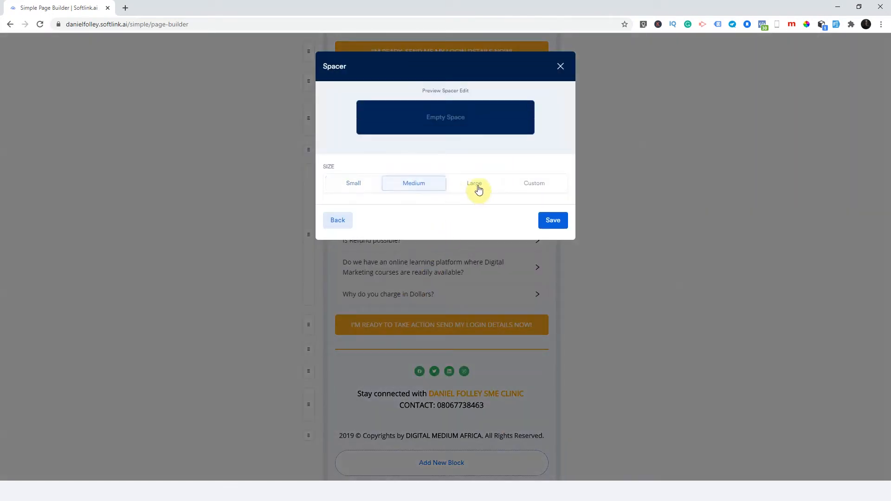
pyautogui.click(475, 184)
pyautogui.click(529, 186)
pyautogui.click(380, 223)
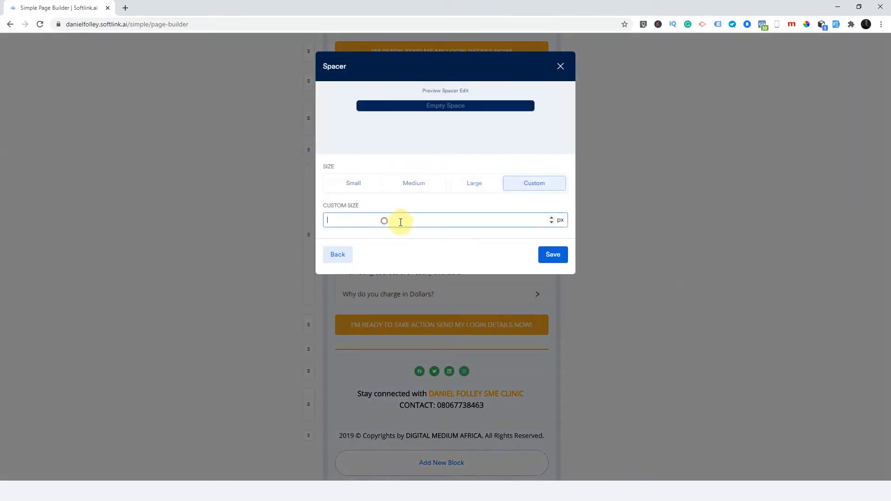
pyautogui.write('200')
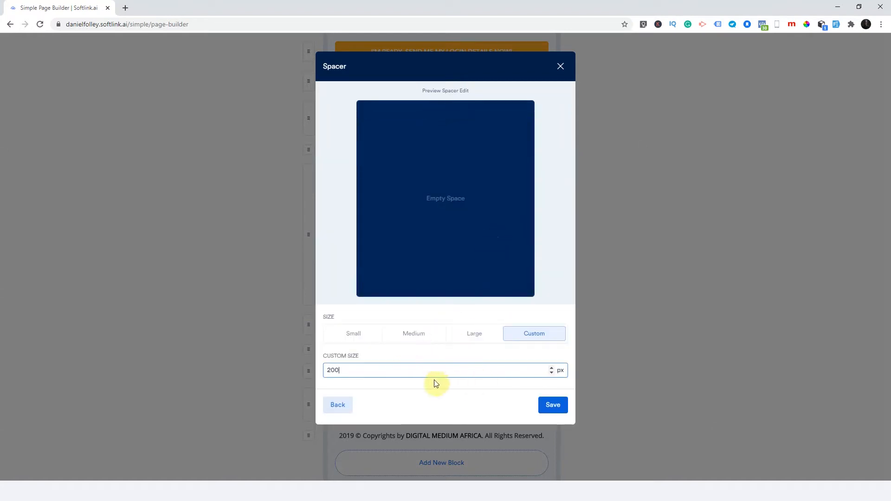
pyautogui.moveTo(368, 367); pyautogui.dragTo(323, 374)
pyautogui.write('2')
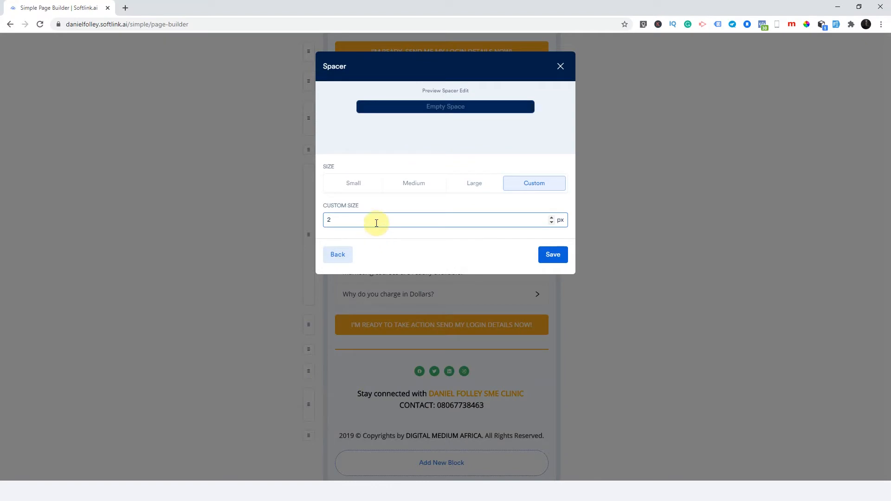
# Try the Medium and Large sizes, save the new spacer as Small, and move it above the copyright line
pyautogui.click(350, 189)
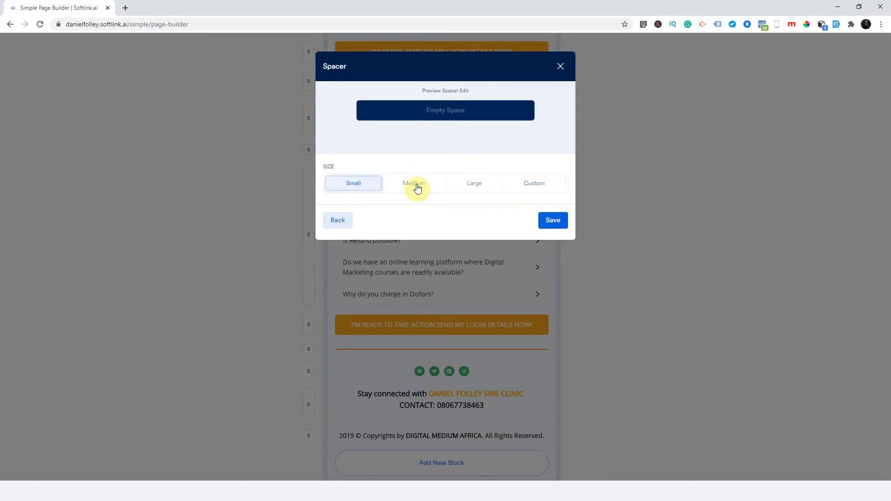
pyautogui.click(417, 187)
pyautogui.click(470, 188)
pyautogui.click(354, 189)
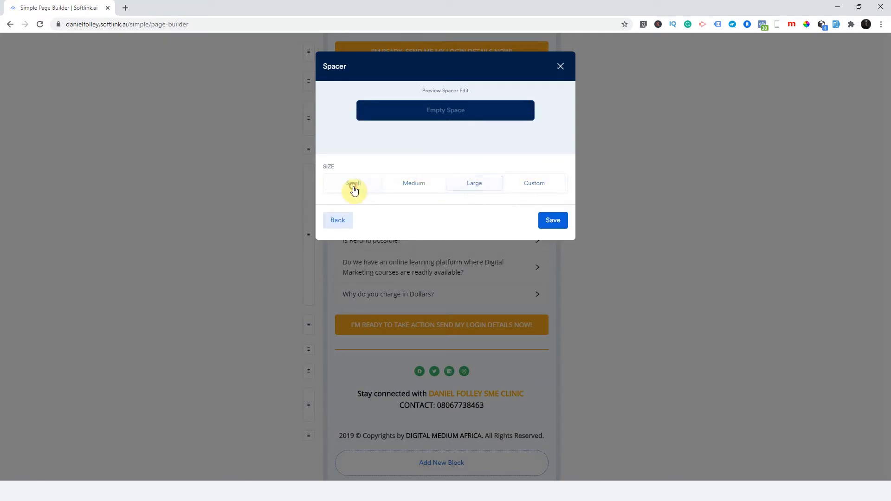
pyautogui.click(553, 221)
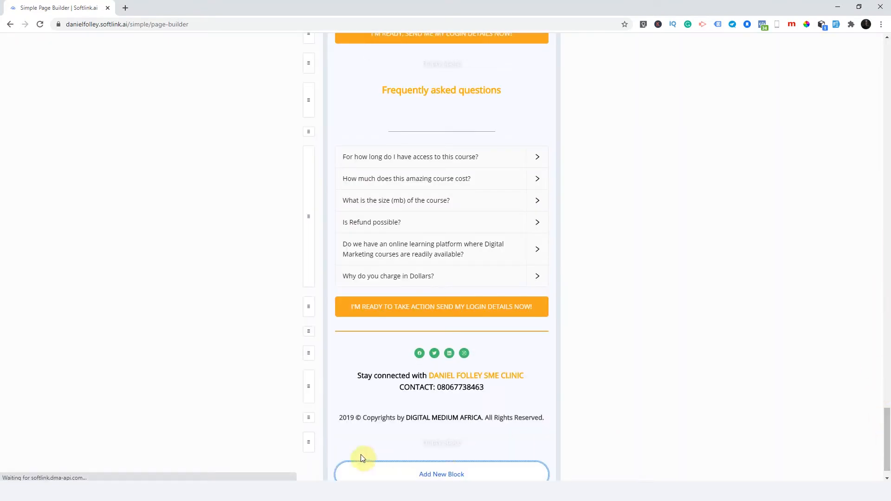
pyautogui.moveTo(308, 442)
pyautogui.mouseDown()
pyautogui.moveTo(312, 416)
pyautogui.moveTo(314, 430)
pyautogui.mouseUp()
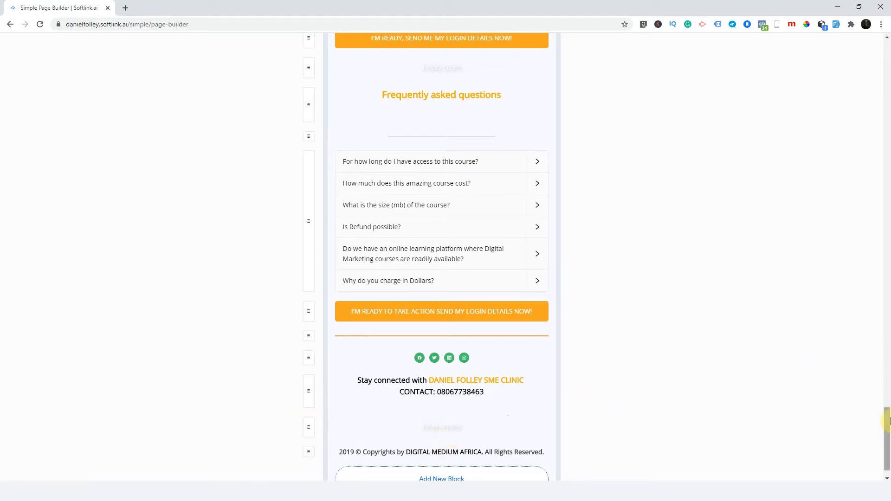
# Open Sales Page 1's preview, look over the page's blocks in the builder, and close the preview
pyautogui.moveTo(890, 422); pyautogui.dragTo(887, 50)
pyautogui.click(814, 50)
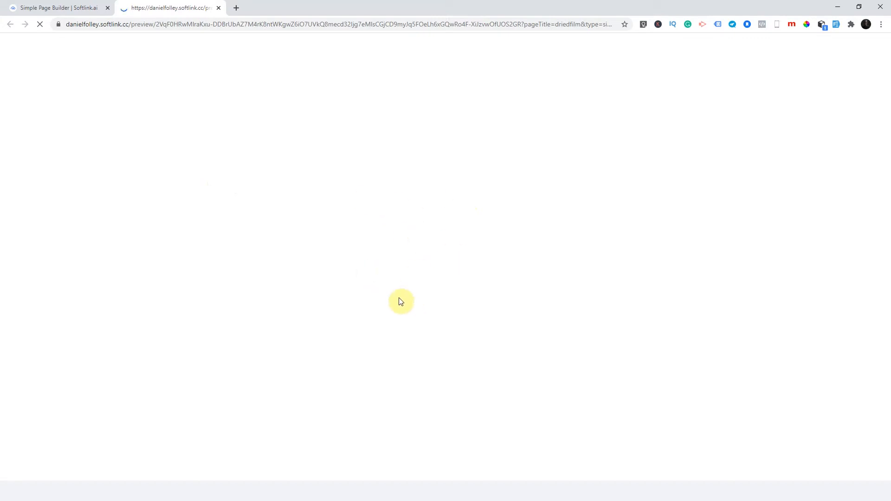
pyautogui.click(76, 8)
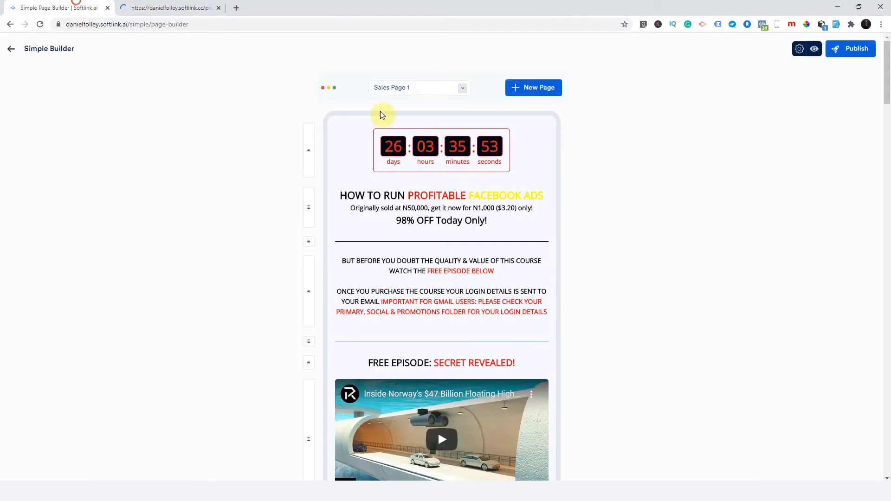
pyautogui.scroll(-4, 473, 324)
pyautogui.scroll(-6, 887, 143)
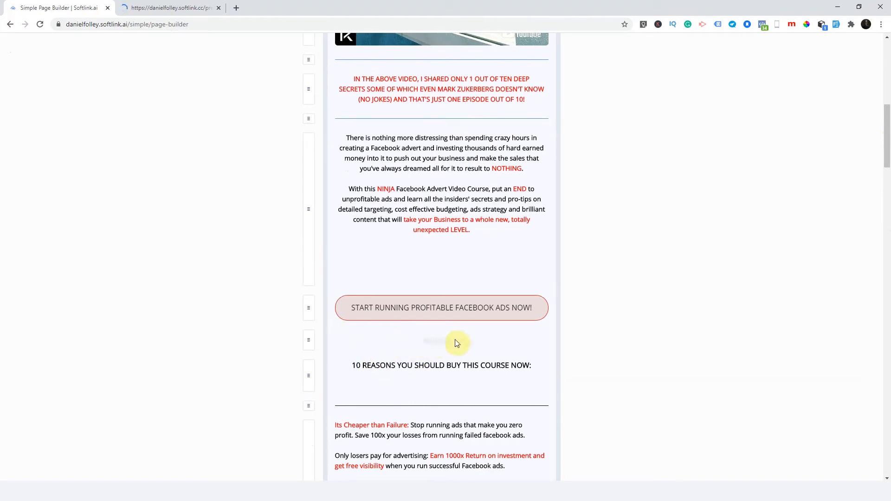
pyautogui.click(193, 8)
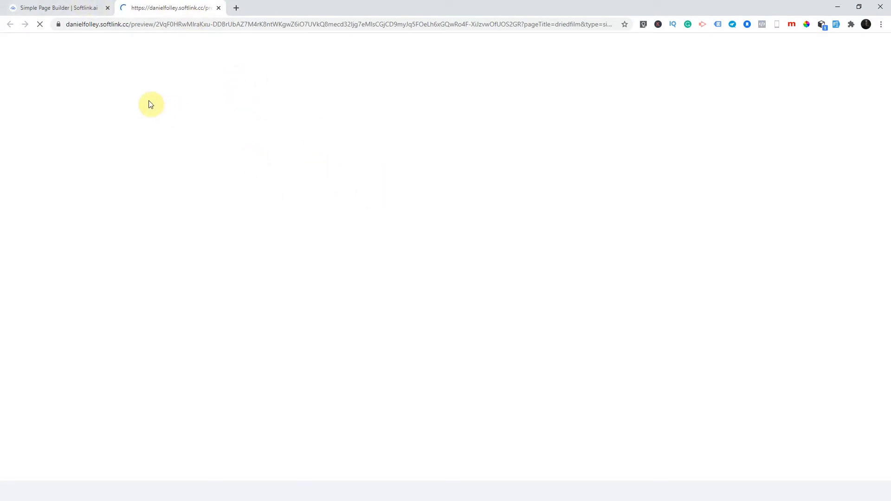
pyautogui.hotkey('ctrl', 'w')
# View the text settings of the "Frequently asked questions" heading and close them without editing
pyautogui.moveTo(888, 280); pyautogui.dragTo(888, 418)
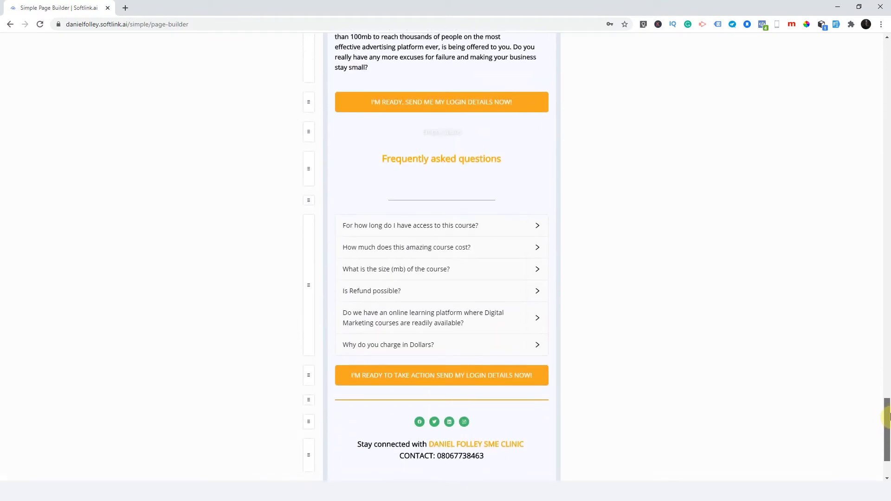
pyautogui.click(411, 160)
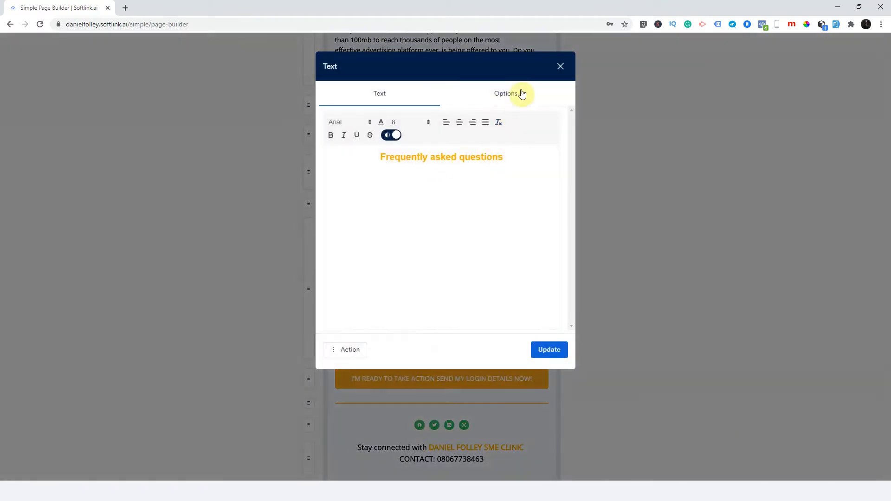
pyautogui.click(558, 67)
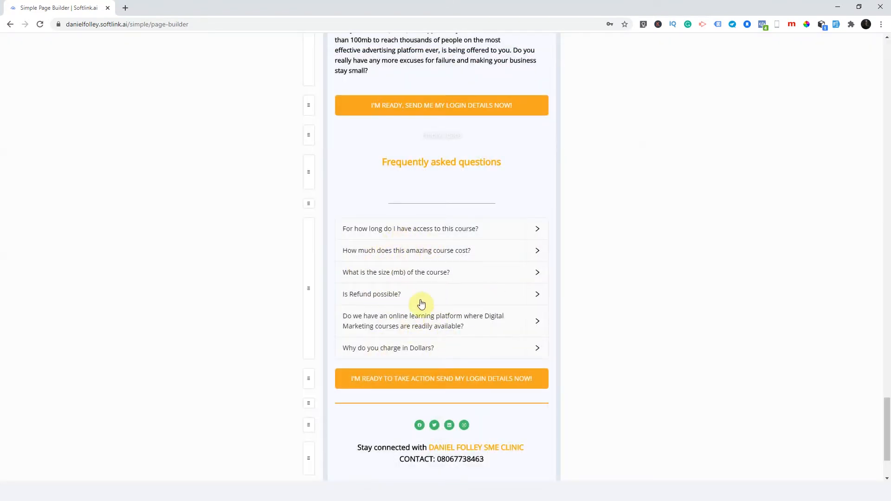
# Open the settings of the FAQ block and review its existing questions and answers through the sixth one
pyautogui.click(416, 256)
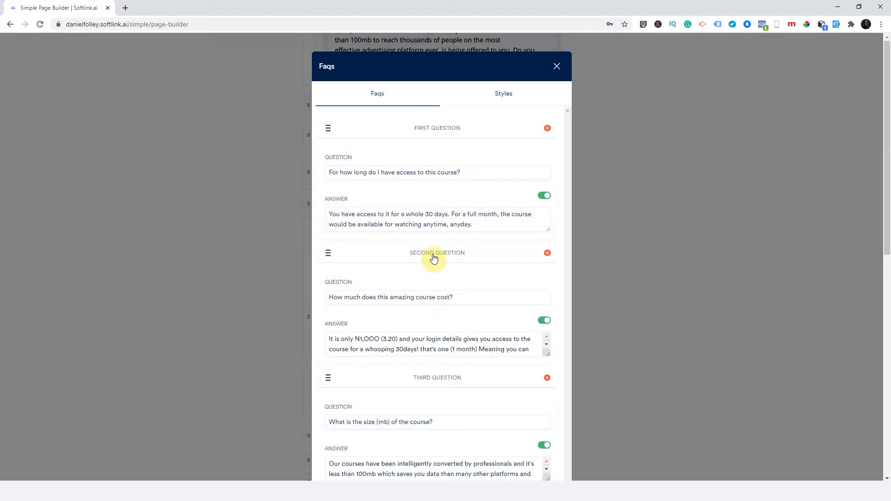
pyautogui.click(330, 172)
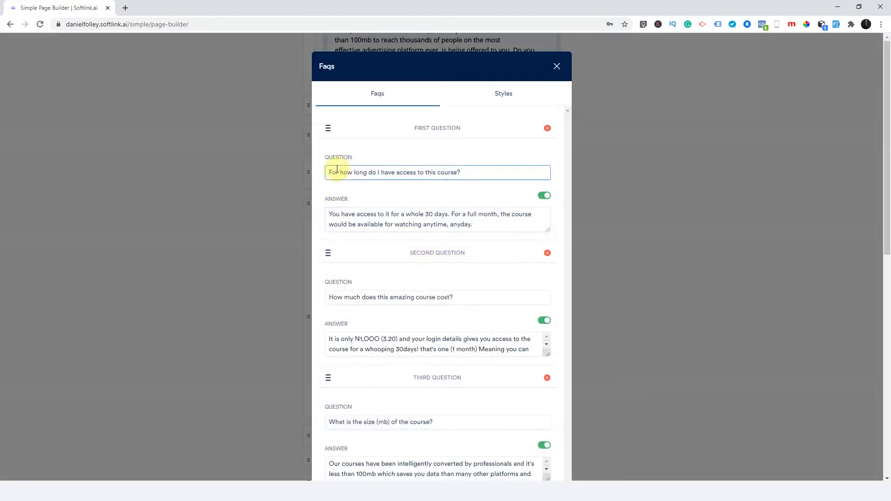
pyautogui.click(495, 210)
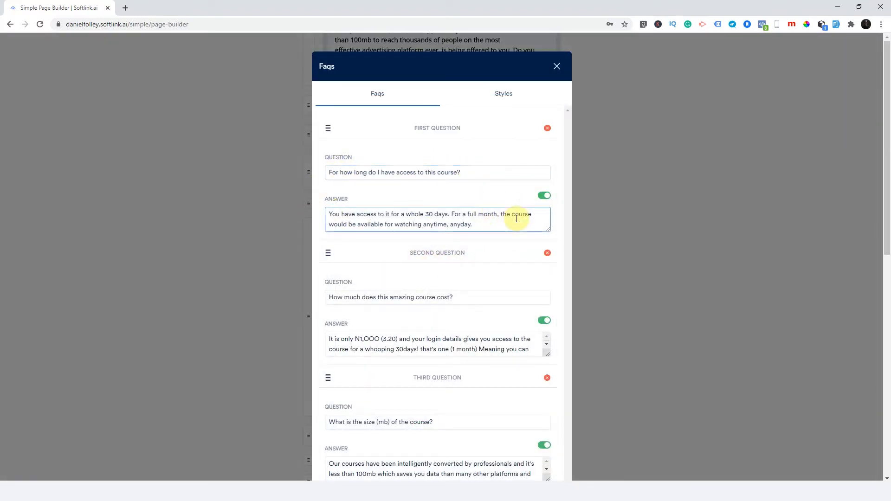
pyautogui.click(343, 272)
pyautogui.click(422, 342)
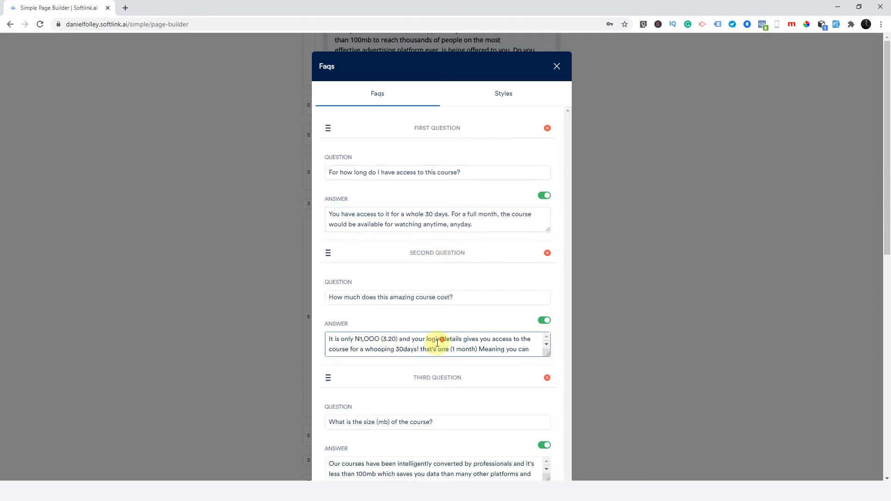
pyautogui.scroll(-5, 432, 342)
pyautogui.scroll(-6, 557, 338)
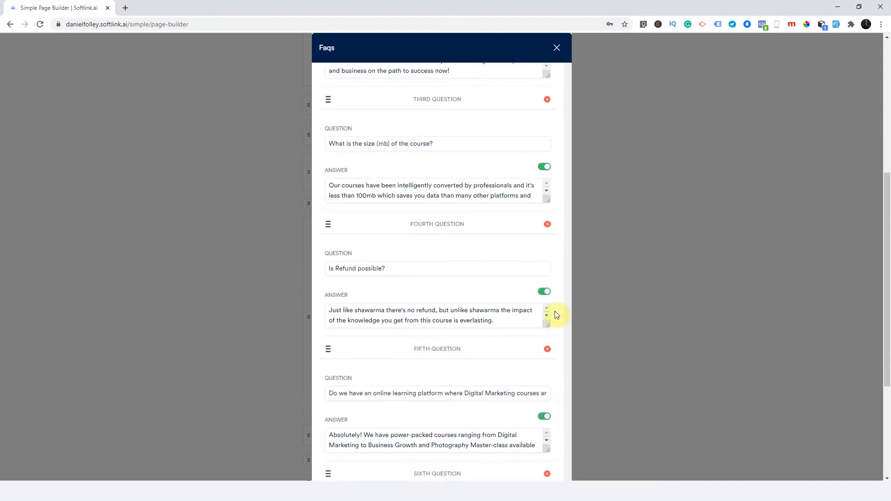
pyautogui.scroll(-4, 557, 315)
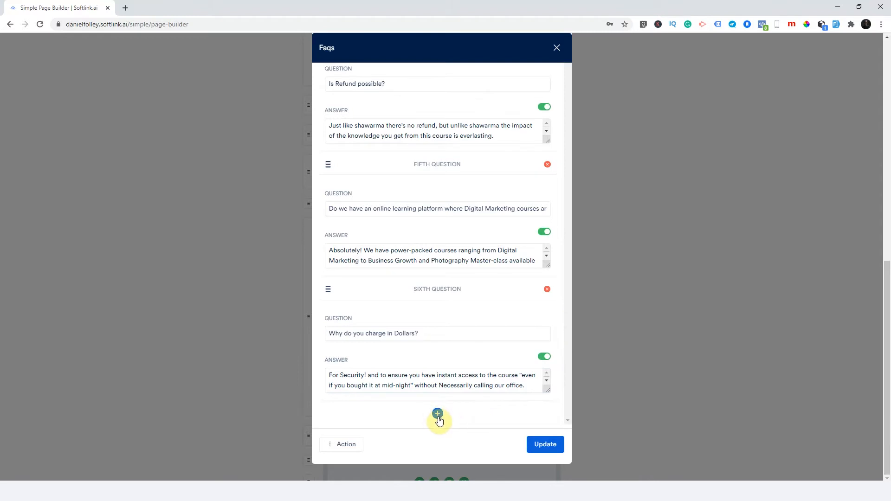
# Add a seventh question "Can i Pay Right Away" with the answer "Yes, please." and update the FAQ block
pyautogui.click(438, 414)
pyautogui.scroll(-3, 423, 430)
pyautogui.click(362, 334)
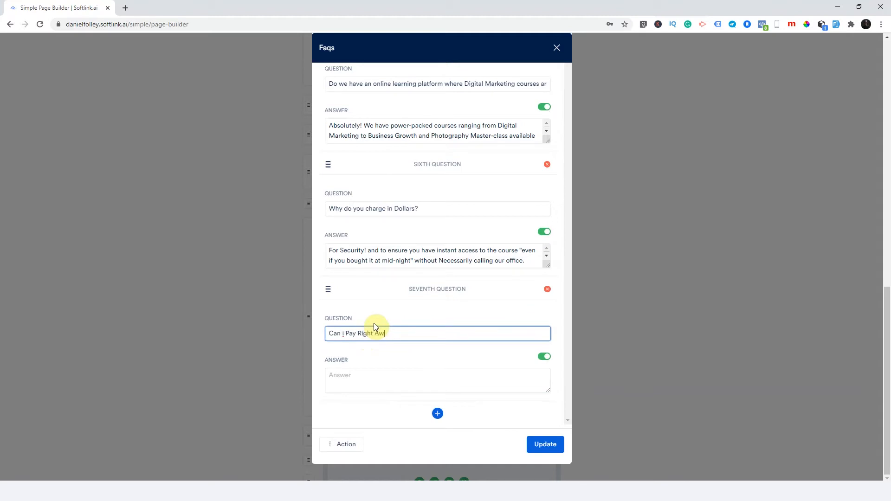
pyautogui.click(371, 379)
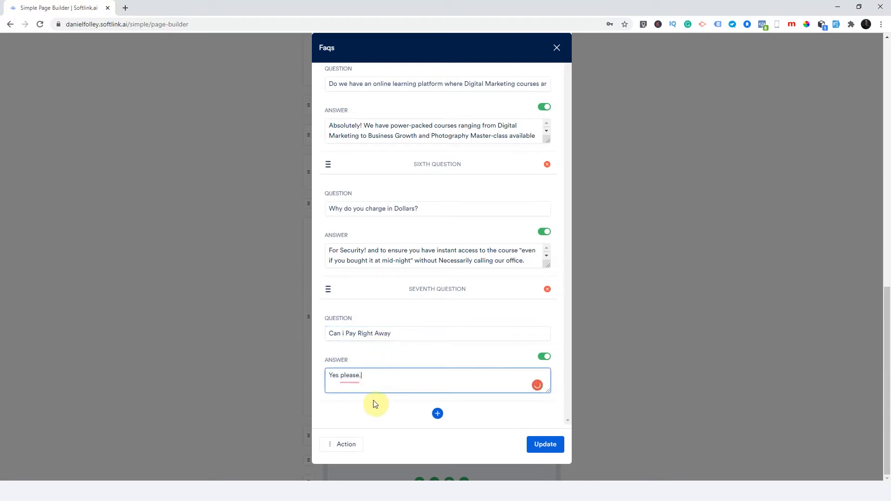
pyautogui.click(342, 376)
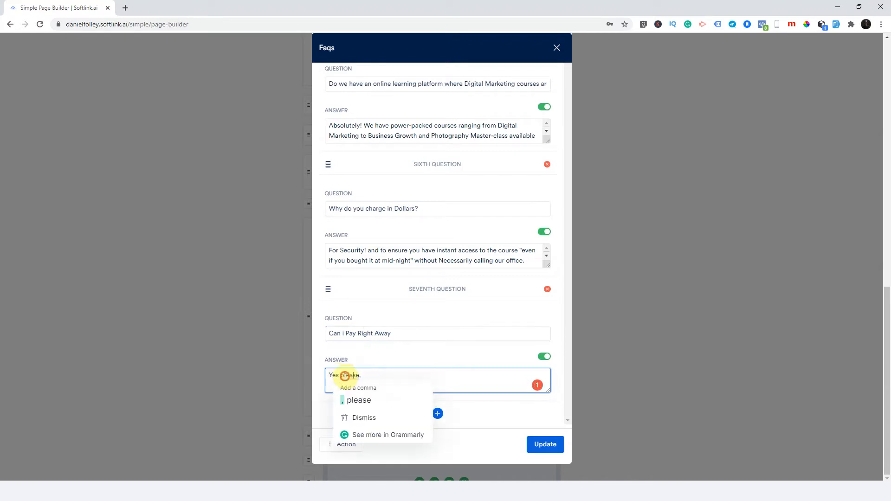
pyautogui.click(359, 400)
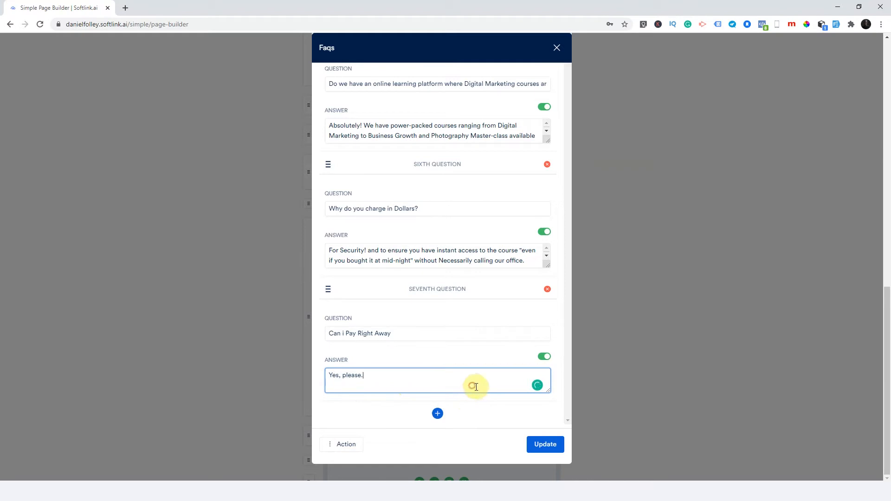
pyautogui.click(544, 449)
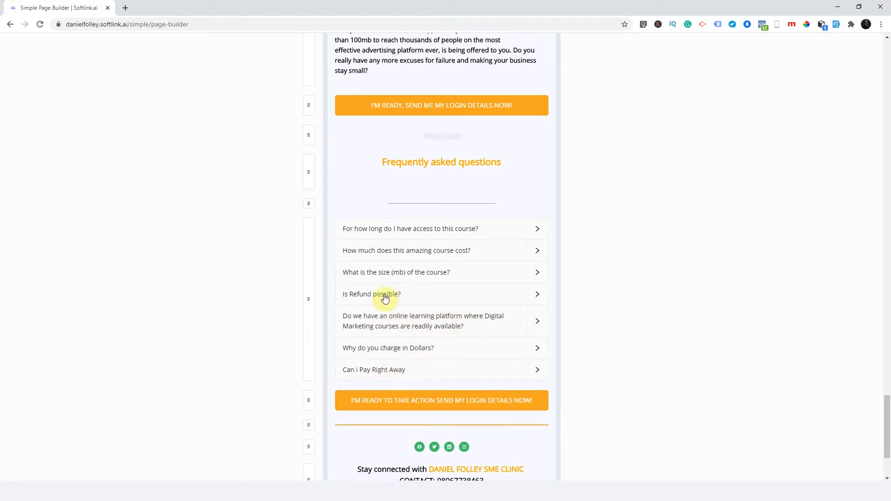
# Duplicate the FAQ block and move the copy directly below the original FAQ list
pyautogui.click(423, 289)
pyautogui.scroll(-15, 424, 302)
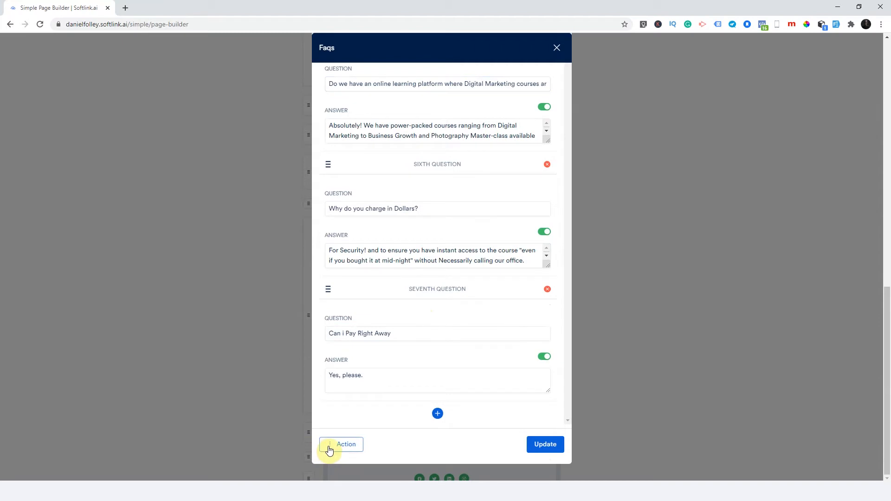
pyautogui.click(338, 449)
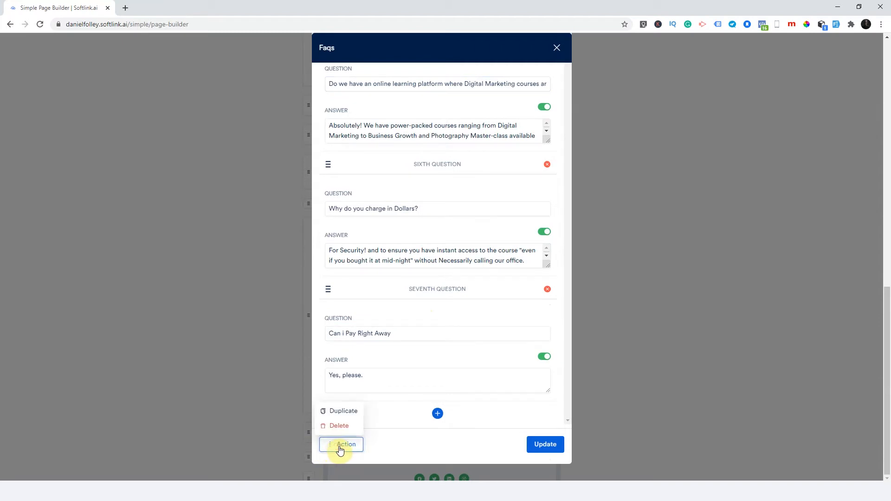
pyautogui.click(345, 414)
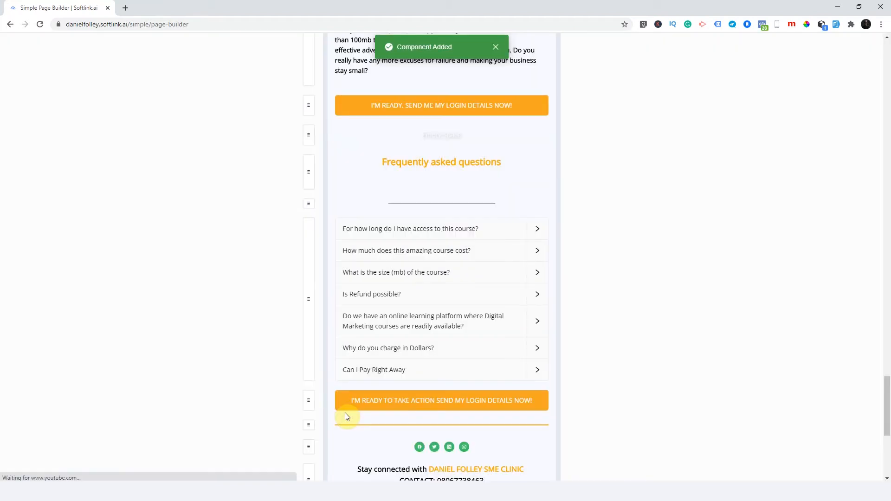
pyautogui.scroll(-5, 557, 315)
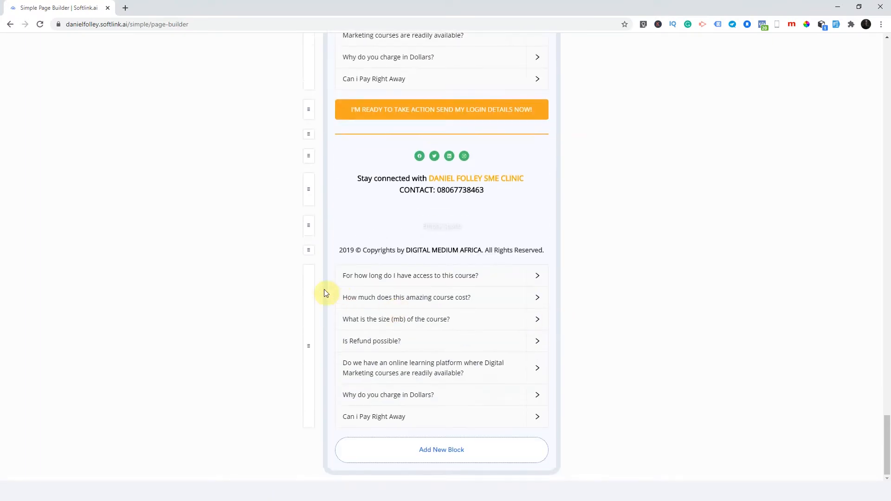
pyautogui.moveTo(308, 292); pyautogui.dragTo(342, 131)
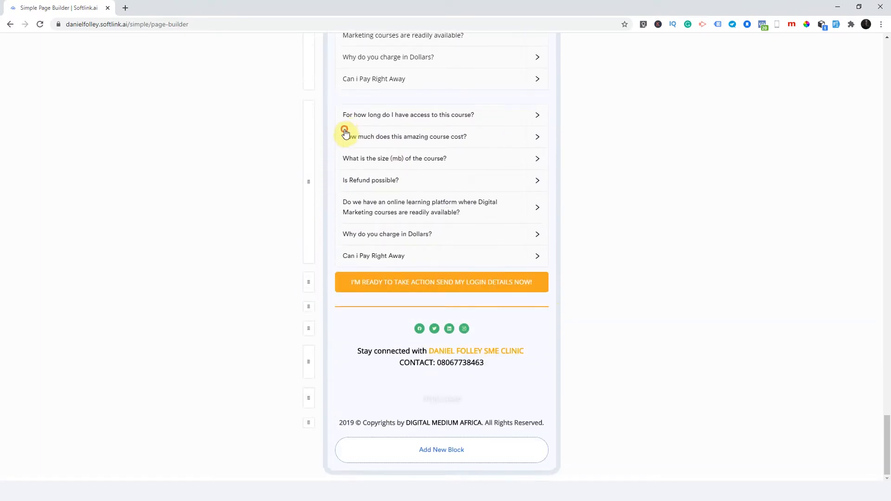
# Duplicate the "I'M READY TO TAKE ACTION SEND MY LOGIN DETAILS NOW!" button and place the copy directly below the original
pyautogui.click(430, 291)
pyautogui.click(347, 345)
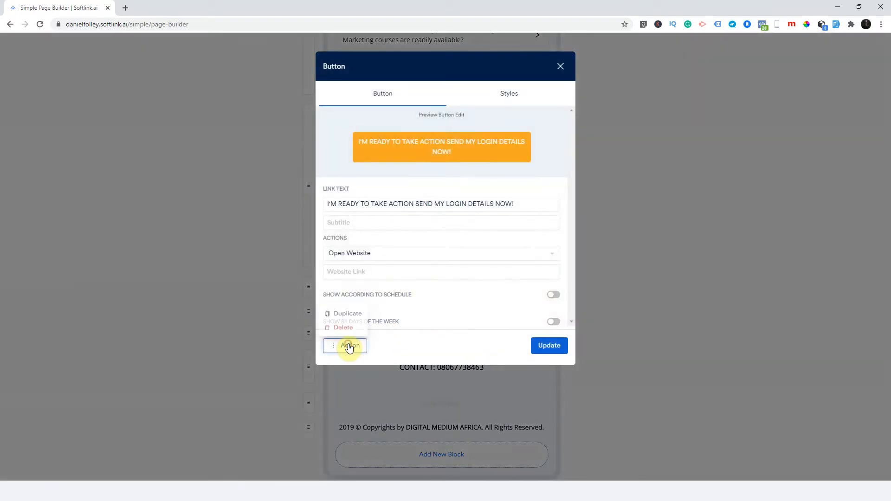
pyautogui.click(348, 310)
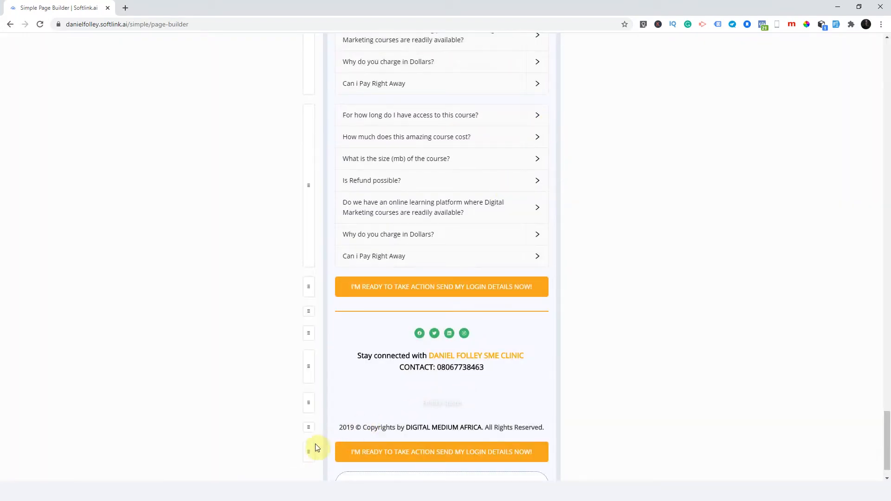
pyautogui.moveTo(308, 450); pyautogui.dragTo(317, 313)
# Delete the duplicated "I'M READY TO TAKE ACTION" button and the duplicated FAQ block
pyautogui.click(484, 319)
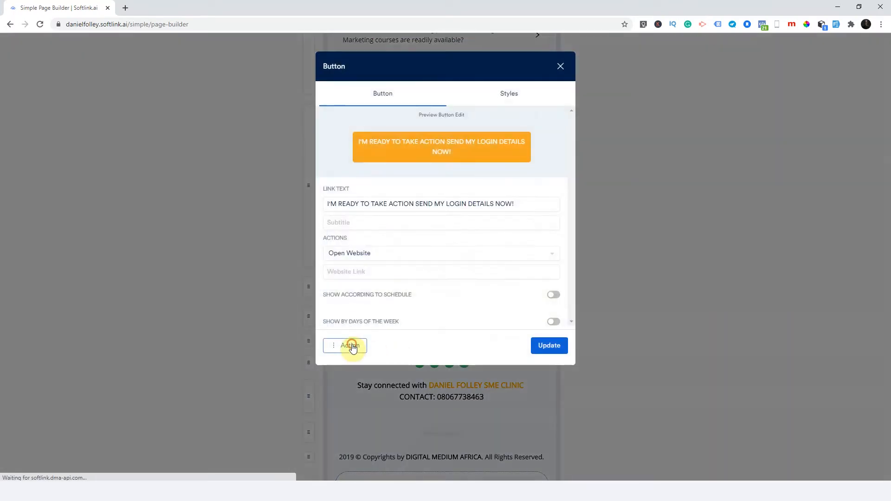
pyautogui.click(343, 327)
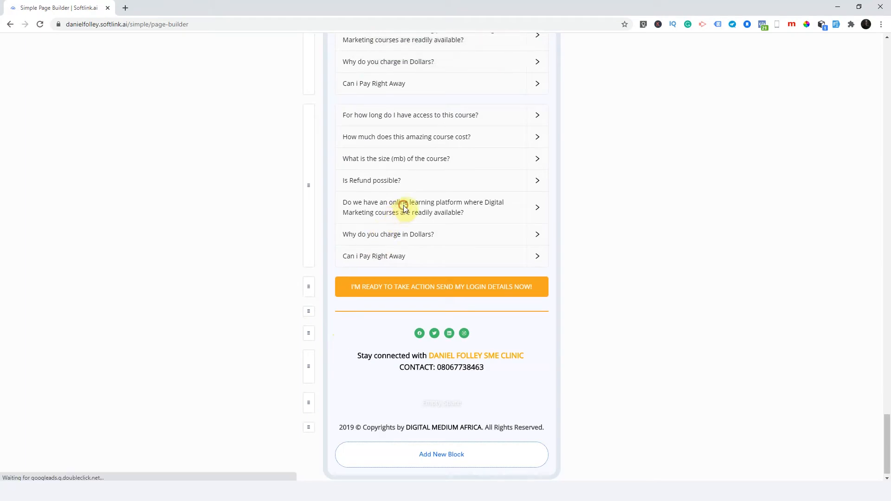
pyautogui.click(403, 207)
pyautogui.scroll(-2, 384, 344)
pyautogui.scroll(-2, 383, 344)
pyautogui.scroll(-15, 462, 382)
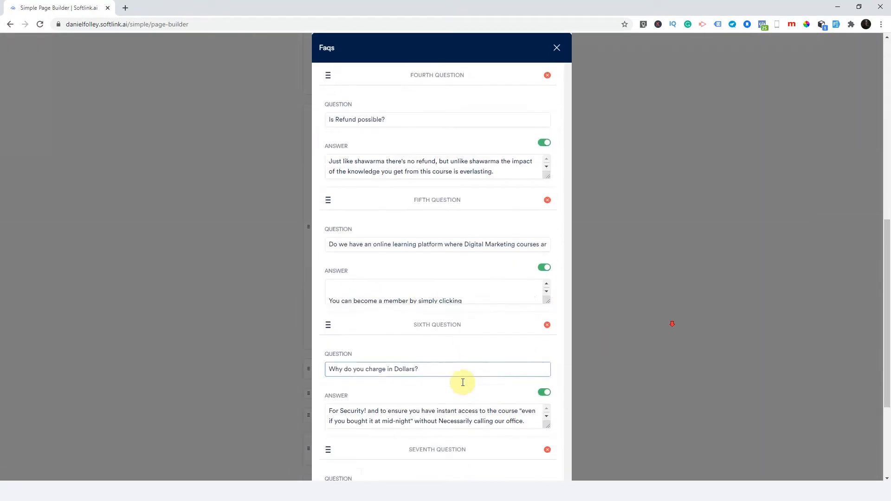
pyautogui.click(346, 443)
pyautogui.click(341, 426)
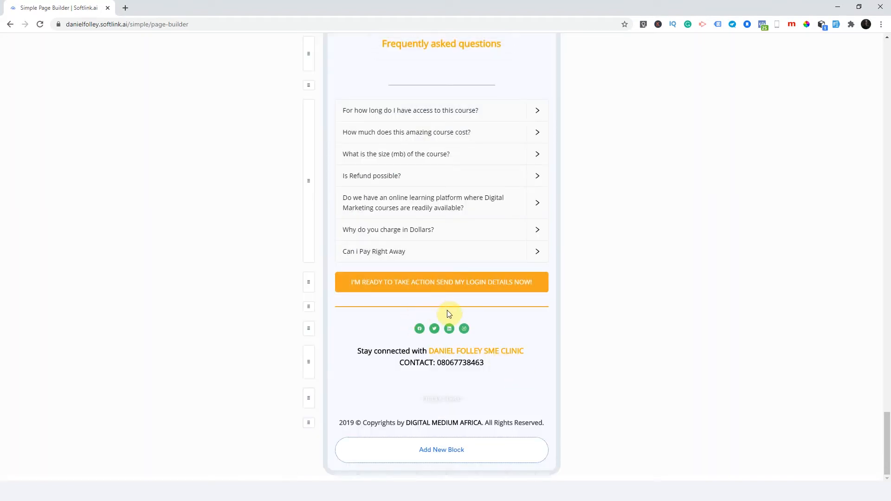
# Search the computer for "pixel" and open the ALL PIXELS REMOVED text document
pyautogui.moveTo(889, 443); pyautogui.dragTo(879, 69)
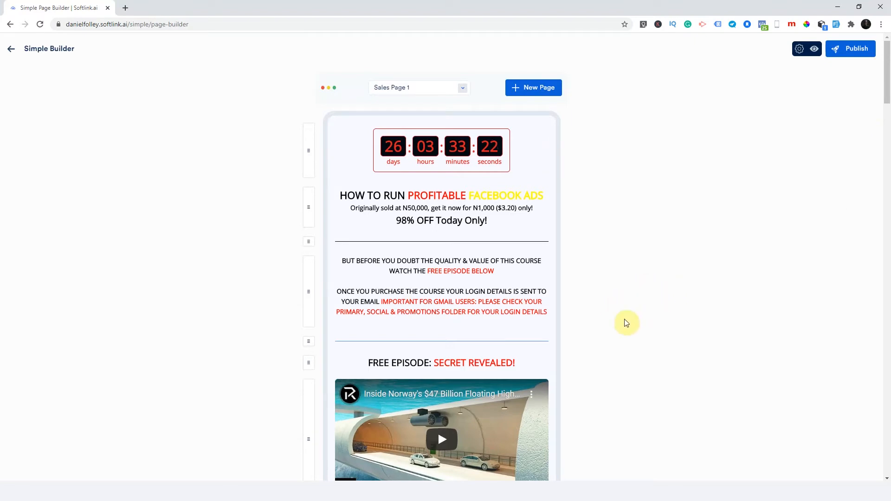
pyautogui.press('super')
pyautogui.write('pixel')
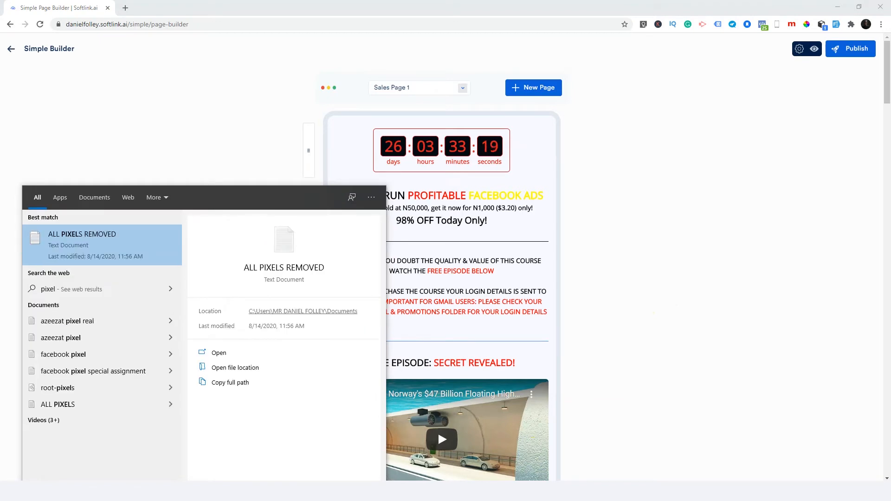
pyautogui.press('Return')
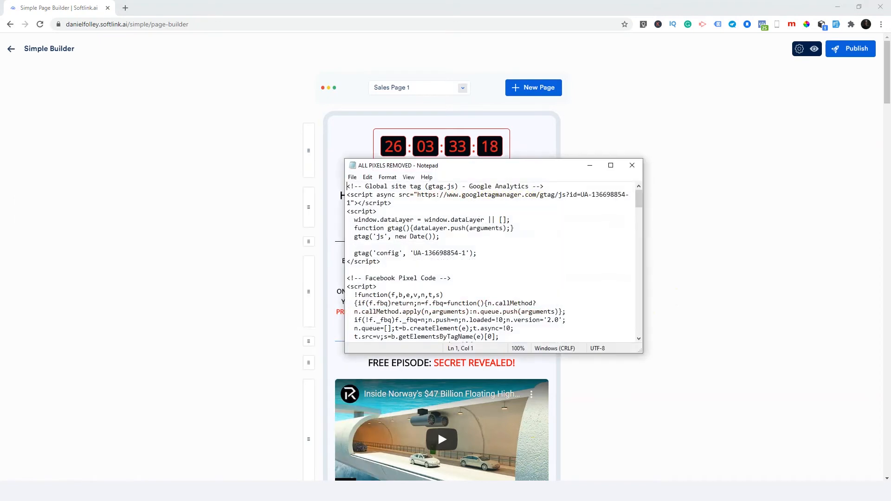
# Copy the whole Facebook Pixel Code block, from its opening comment through the first End Facebook Pixel Code comment
pyautogui.scroll(-1, 511, 301)
pyautogui.scroll(-3, 511, 301)
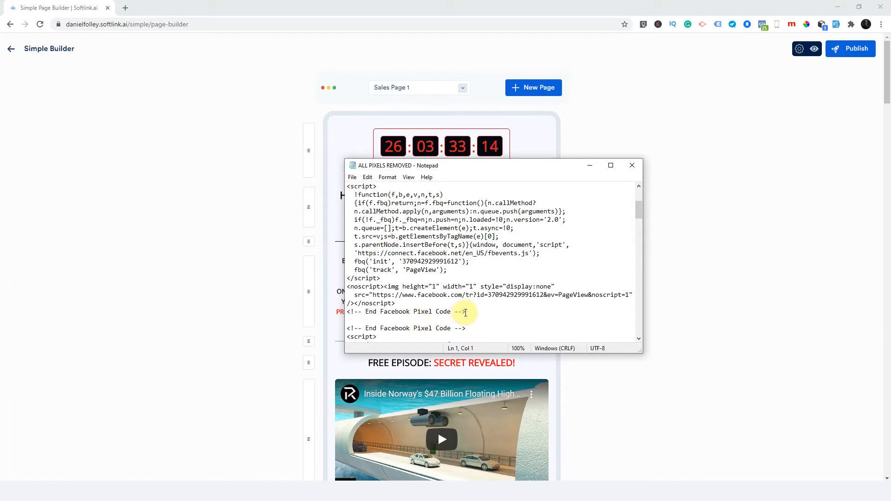
pyautogui.moveTo(467, 311); pyautogui.dragTo(342, 193)
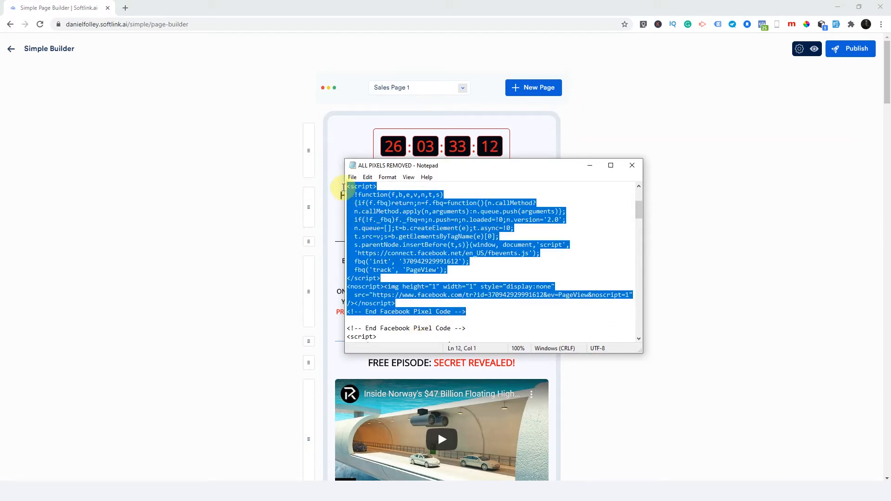
pyautogui.scroll(1, 406, 226)
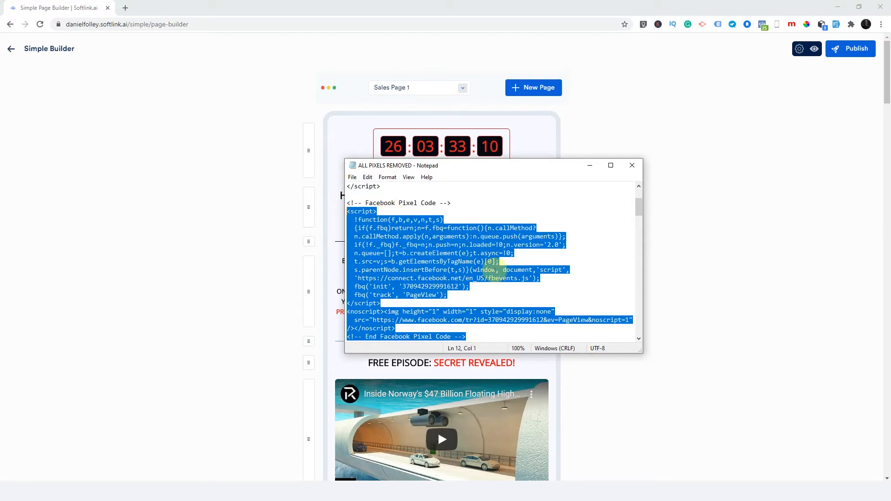
pyautogui.click(477, 337)
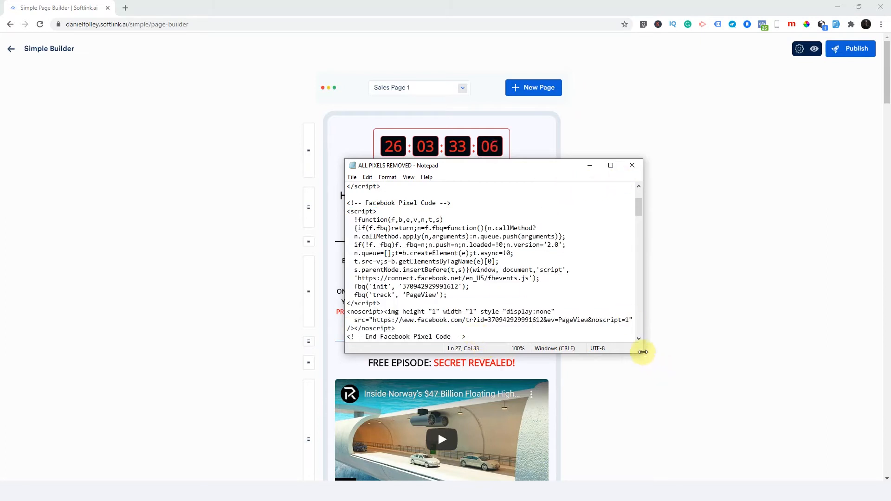
pyautogui.moveTo(641, 352); pyautogui.dragTo(657, 379)
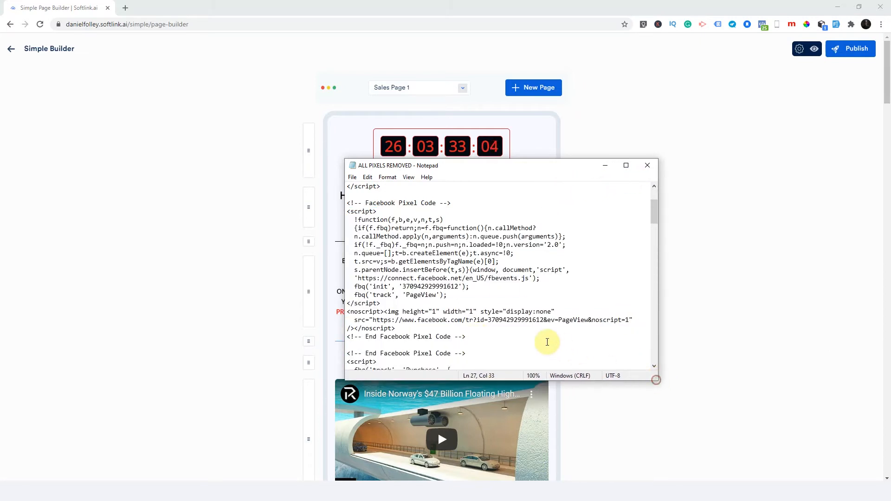
pyautogui.moveTo(516, 337); pyautogui.dragTo(342, 207)
pyautogui.hotkey('ctrl', 'c')
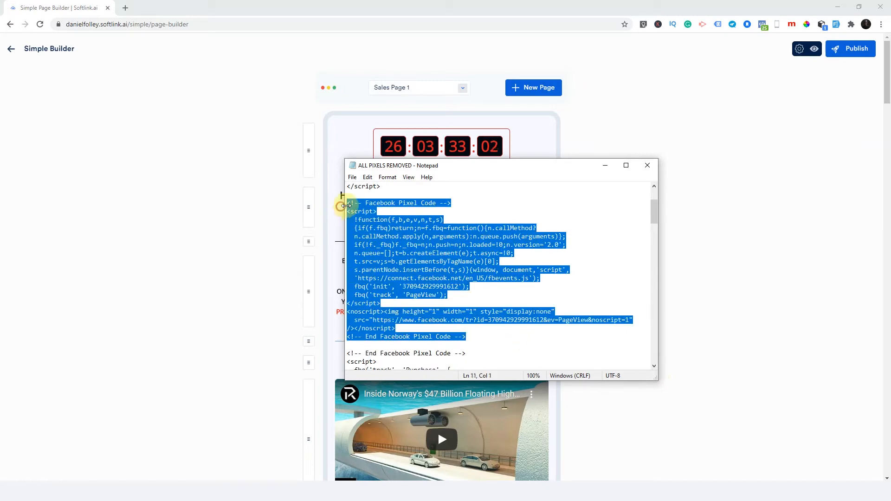
# Paste the copied code as the Facebook Pixel in Sales Page 1's analytics settings and save the changes
pyautogui.click(737, 126)
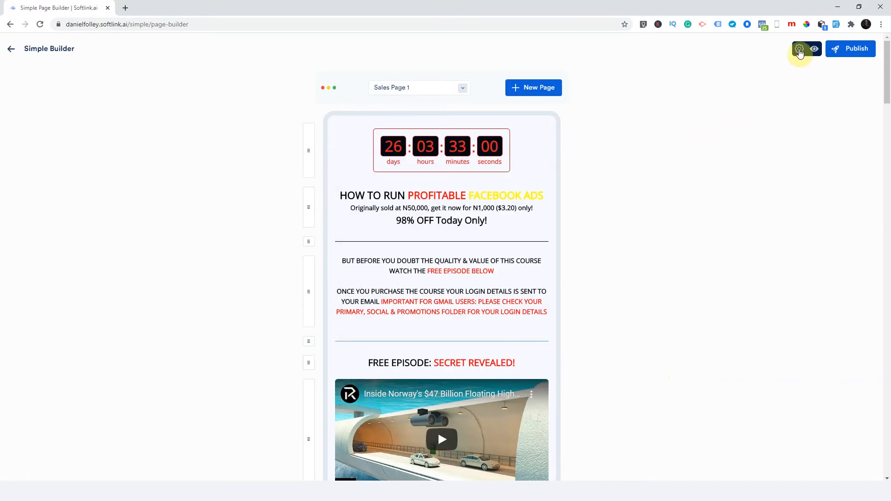
pyautogui.click(799, 49)
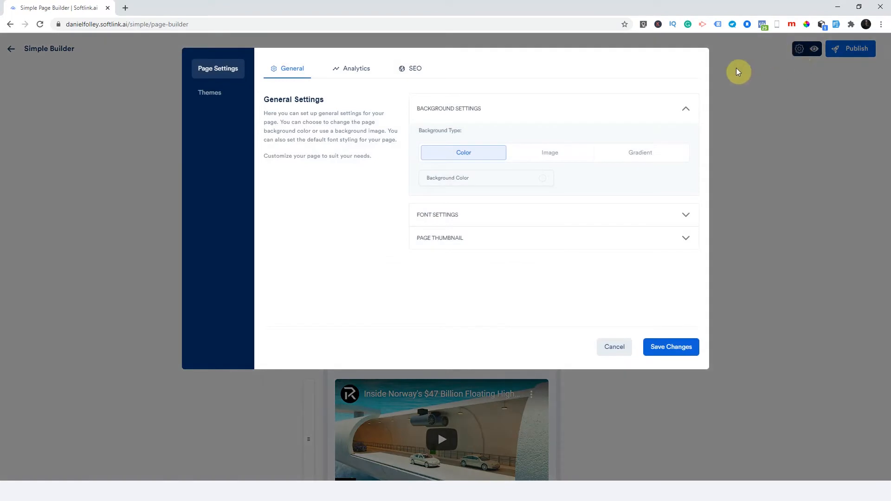
pyautogui.click(356, 71)
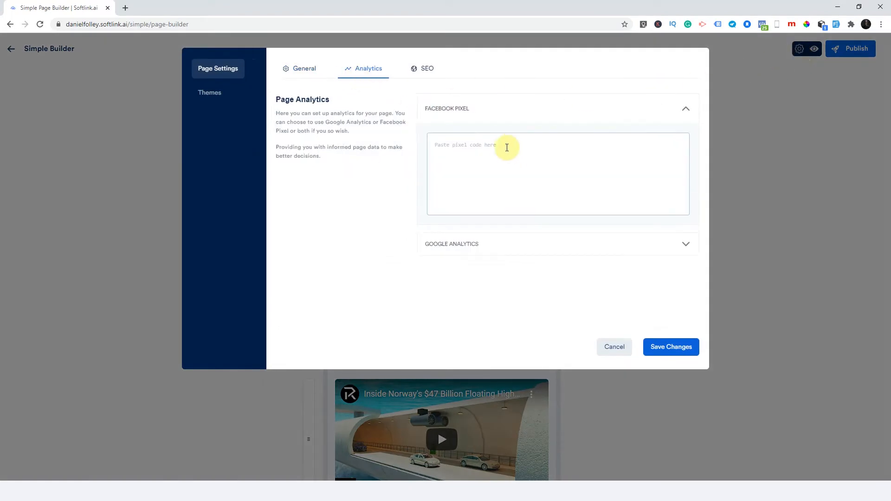
pyautogui.click(482, 141)
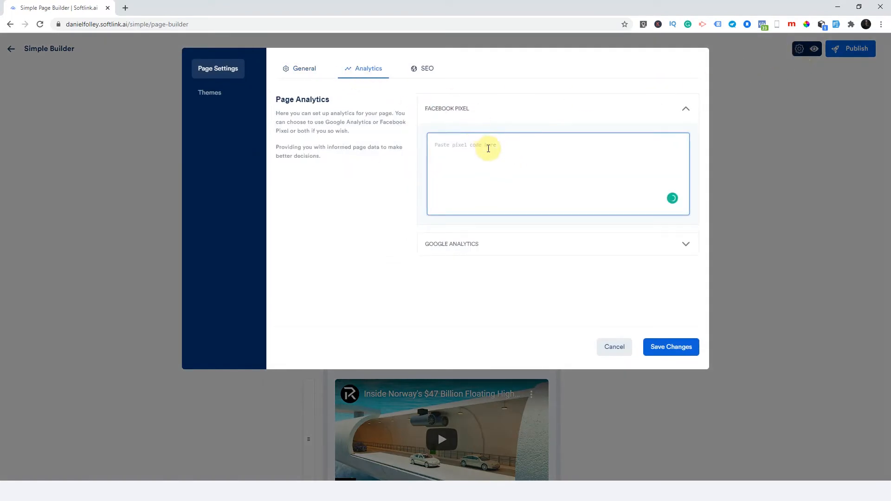
pyautogui.hotkey('ctrl', 'v')
pyautogui.click(671, 352)
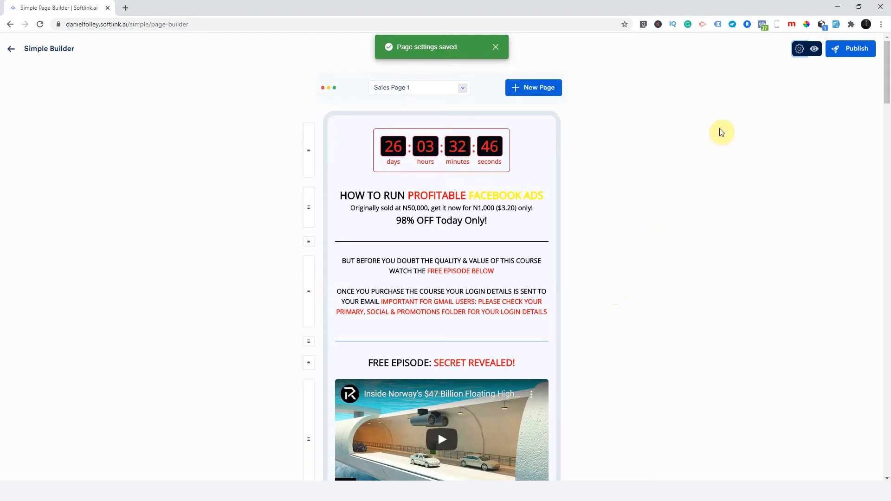
# Publish Sales Page 1 on the Softlink domain with the path "salespage" and open the live page
pyautogui.click(836, 54)
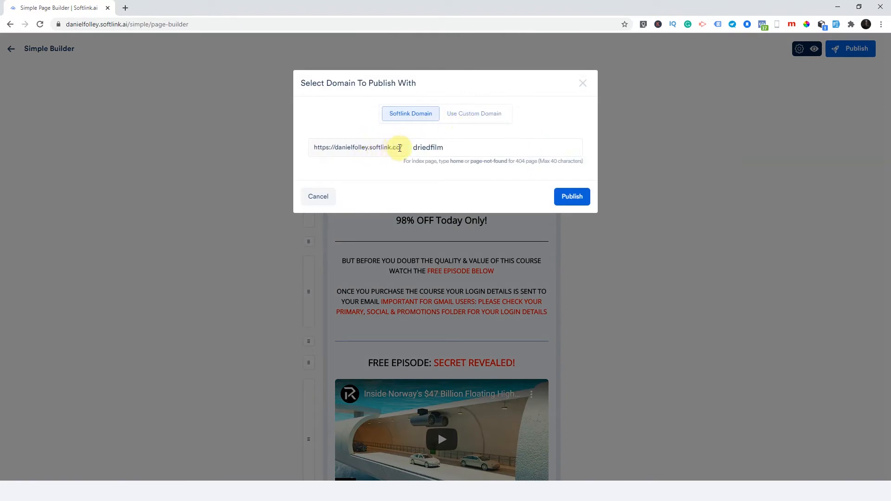
pyautogui.moveTo(403, 150); pyautogui.dragTo(312, 156)
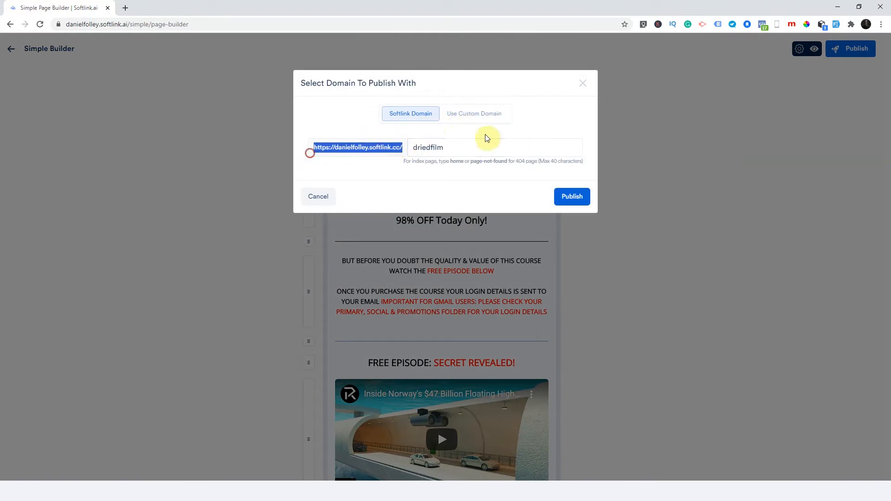
pyautogui.click(469, 147)
pyautogui.moveTo(466, 146); pyautogui.dragTo(388, 147)
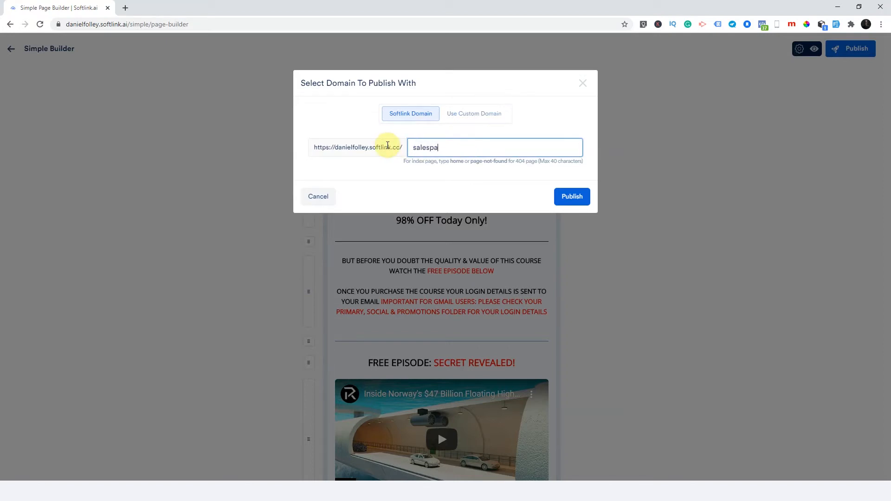
pyautogui.click(559, 197)
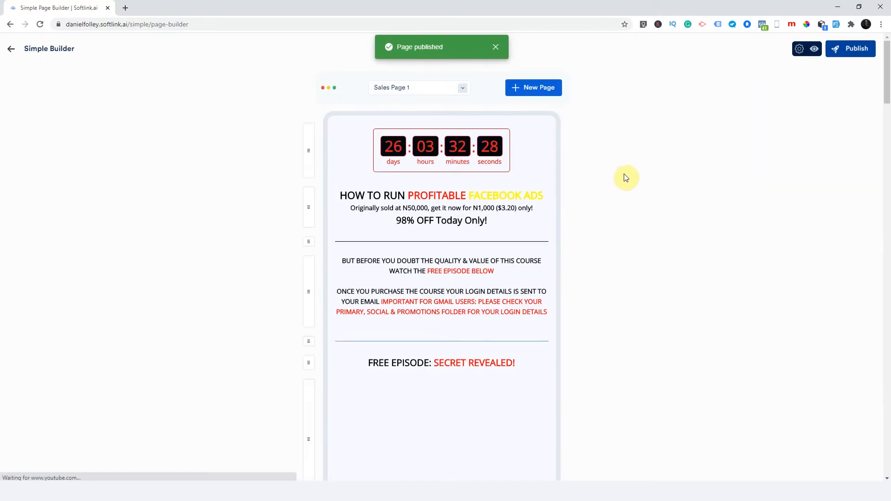
pyautogui.click(806, 55)
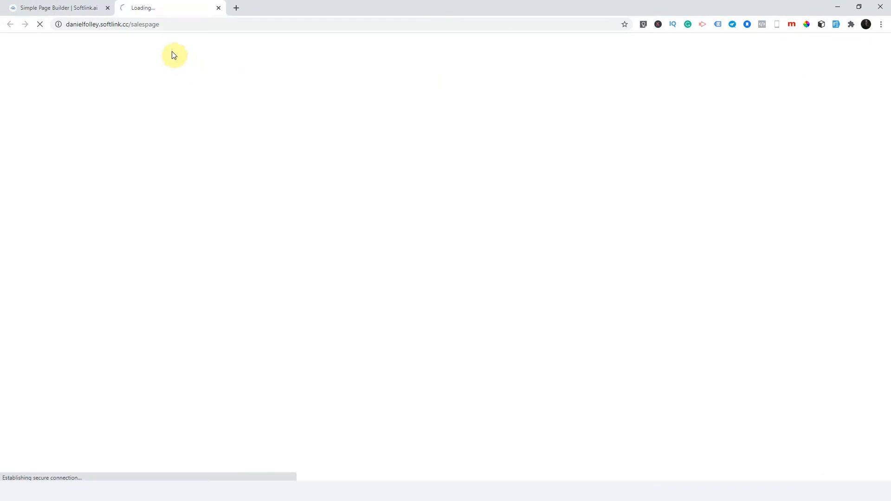
pyautogui.click(60, 8)
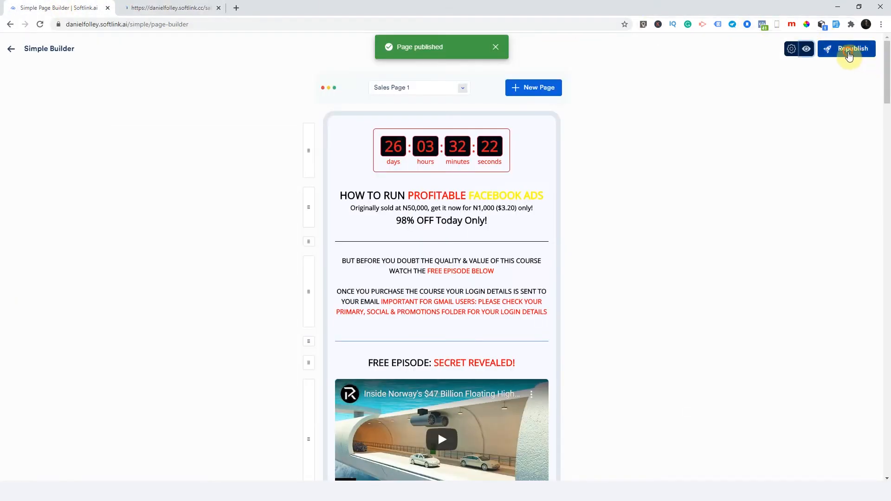
pyautogui.click(849, 55)
pyautogui.click(481, 116)
pyautogui.click(410, 149)
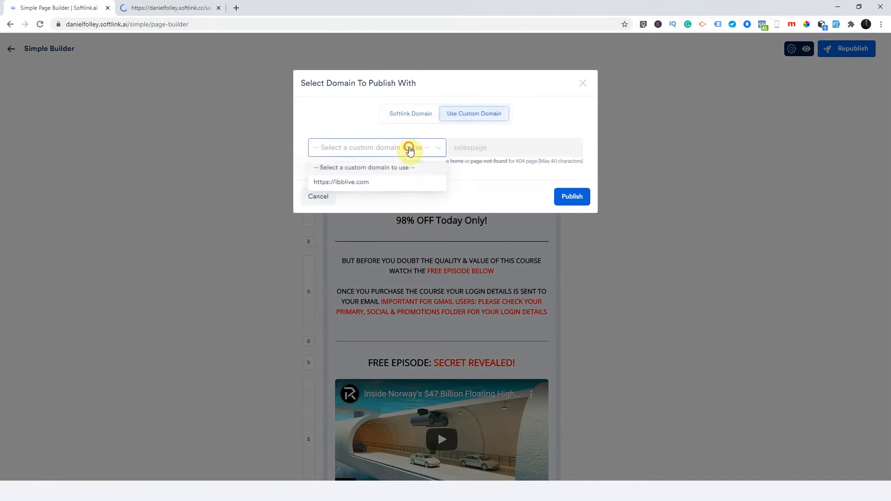
pyautogui.click(377, 183)
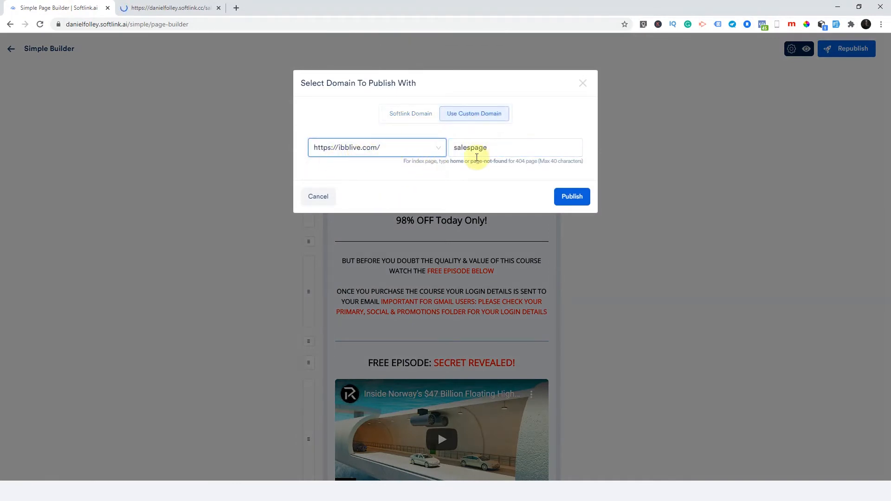
pyautogui.moveTo(492, 147); pyautogui.dragTo(461, 149)
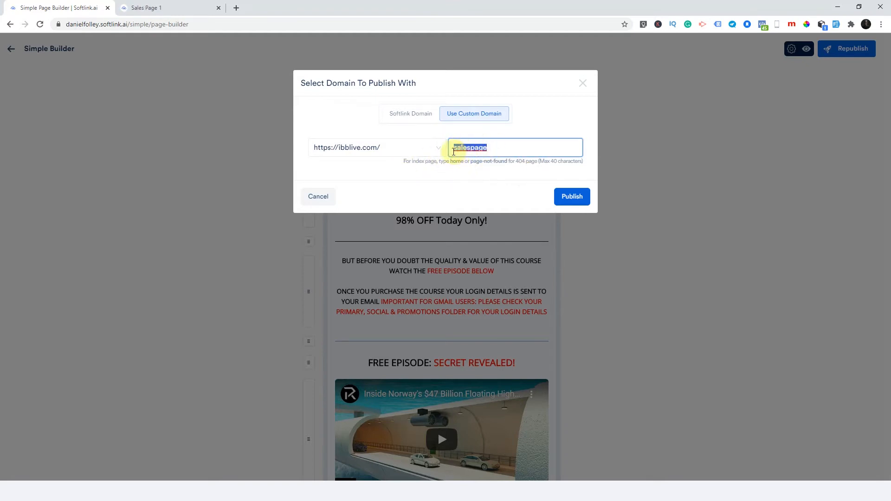
pyautogui.moveTo(498, 147); pyautogui.dragTo(449, 145)
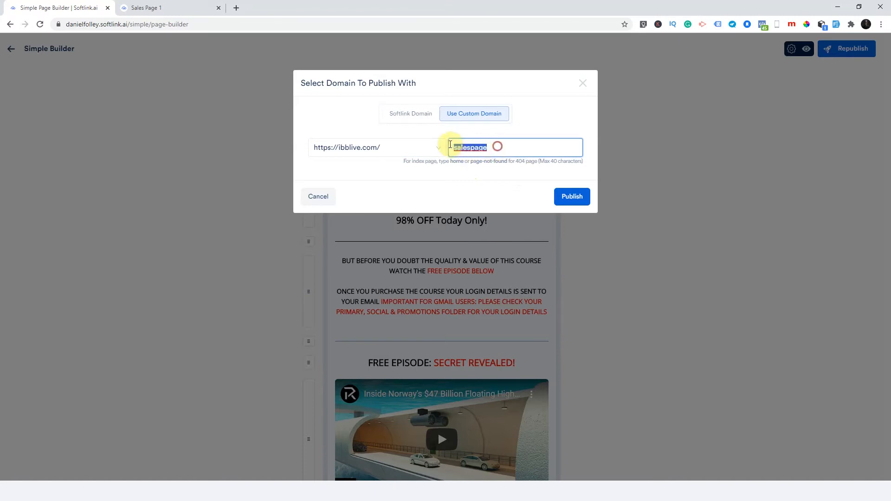
pyautogui.write('gegegdg')
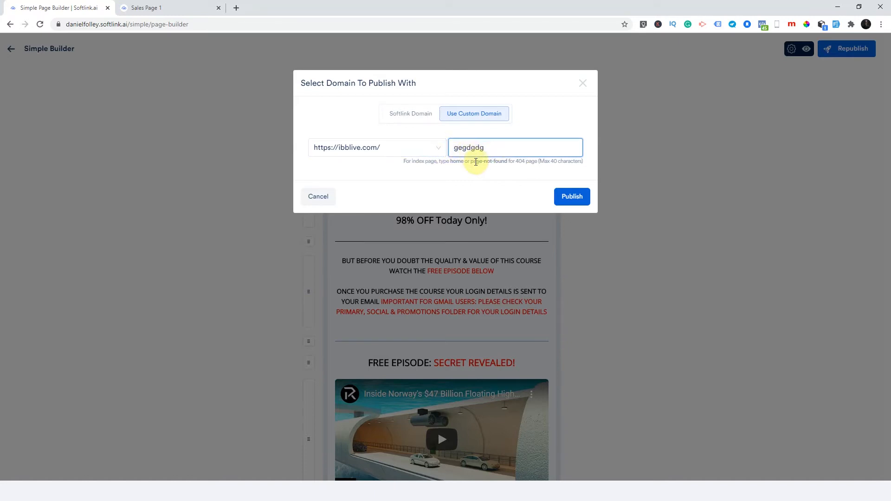
pyautogui.hotkey('ctrl', 'a')
pyautogui.press('BackSpace')
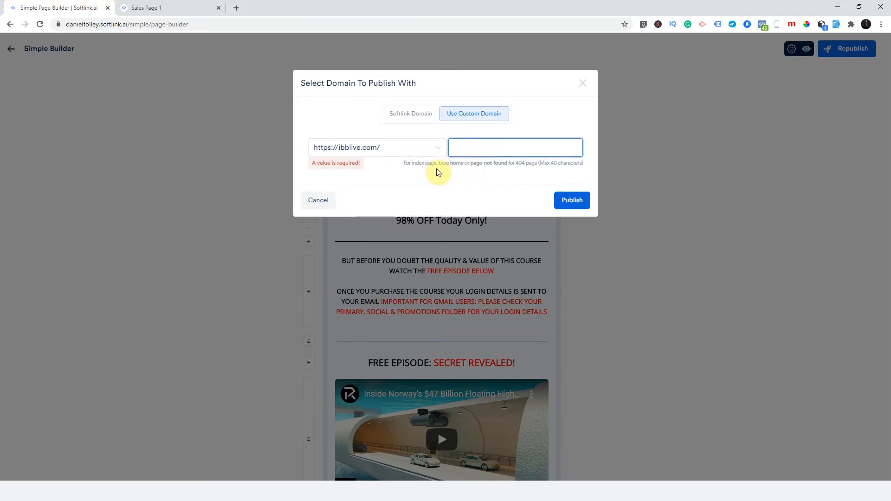
# Republish Sales Page 1 on the Softlink domain as the index page with the path "home"
pyautogui.click(410, 115)
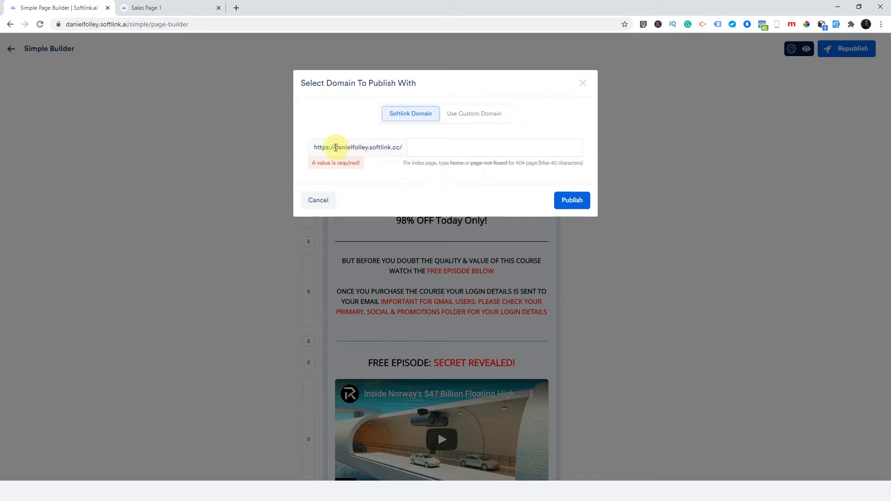
pyautogui.moveTo(312, 149); pyautogui.dragTo(405, 148)
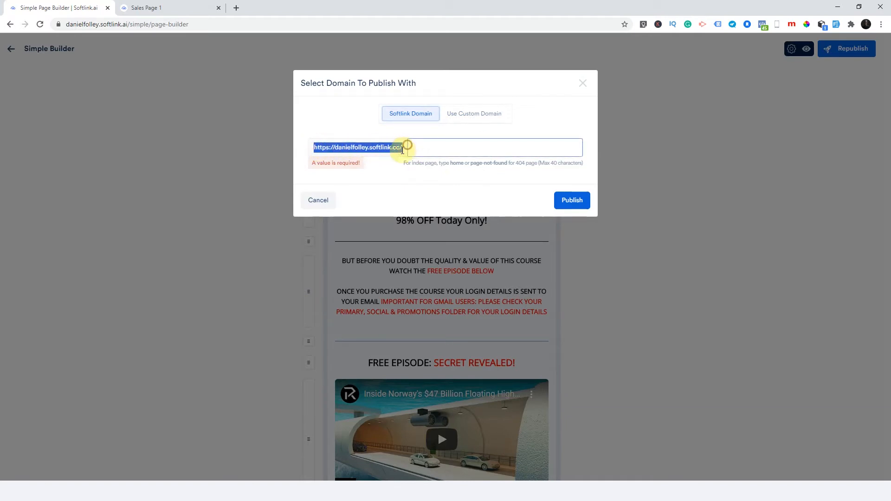
pyautogui.click(458, 172)
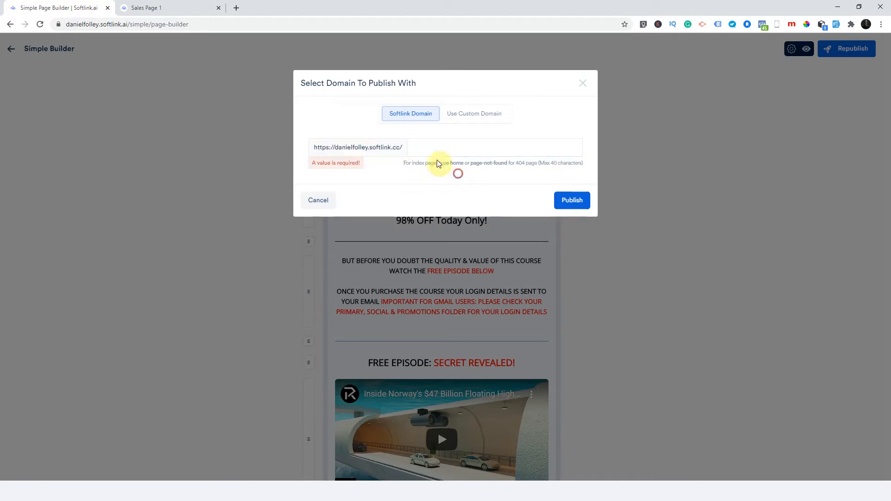
pyautogui.click(421, 150)
pyautogui.write('home')
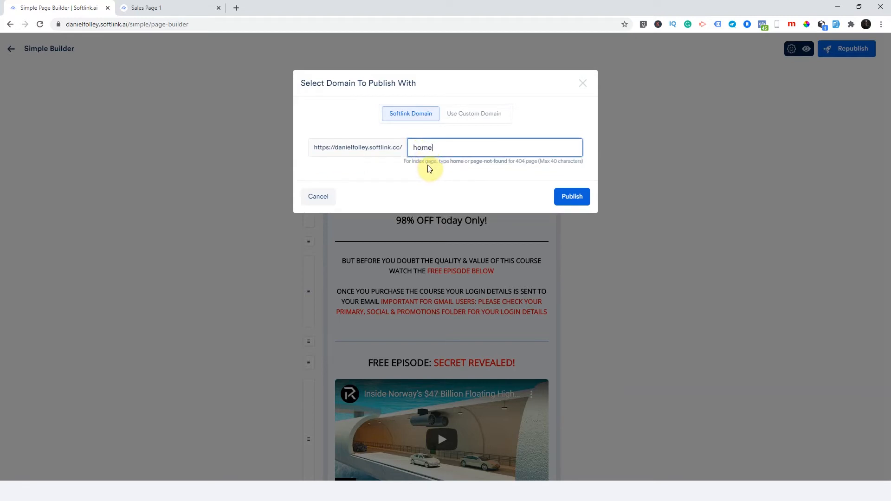
pyautogui.click(573, 197)
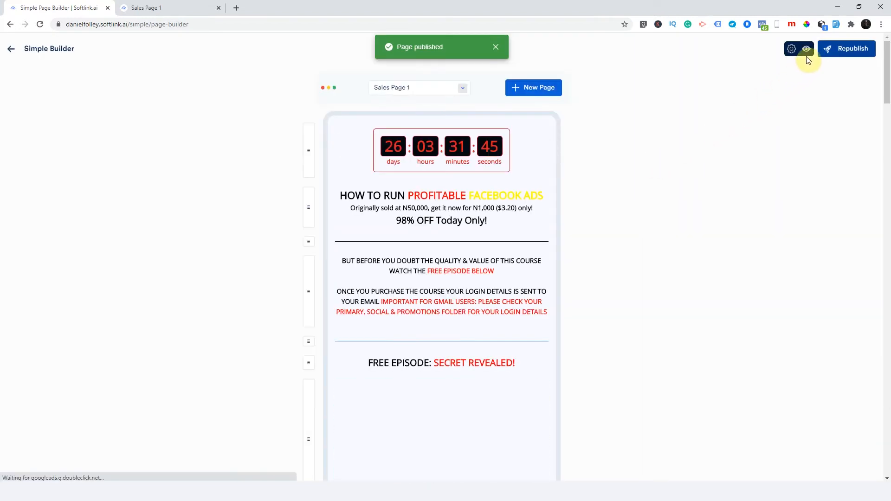
# Open the republished page, load the Softlink domain without the "/home" path, and view the live salespage version
pyautogui.click(807, 50)
pyautogui.click(153, 23)
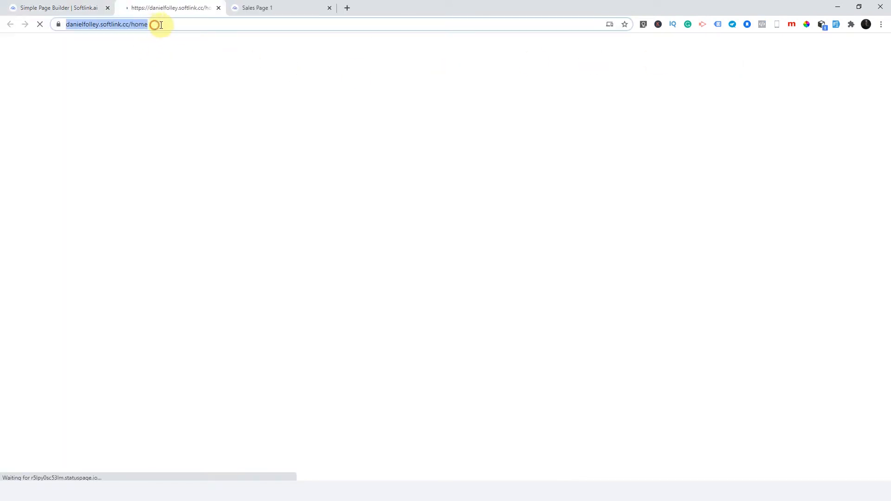
pyautogui.click(165, 25)
pyautogui.press('BackSpace')
pyautogui.press('BackSpace')
pyautogui.press('BackSpace')
pyautogui.press('BackSpace')
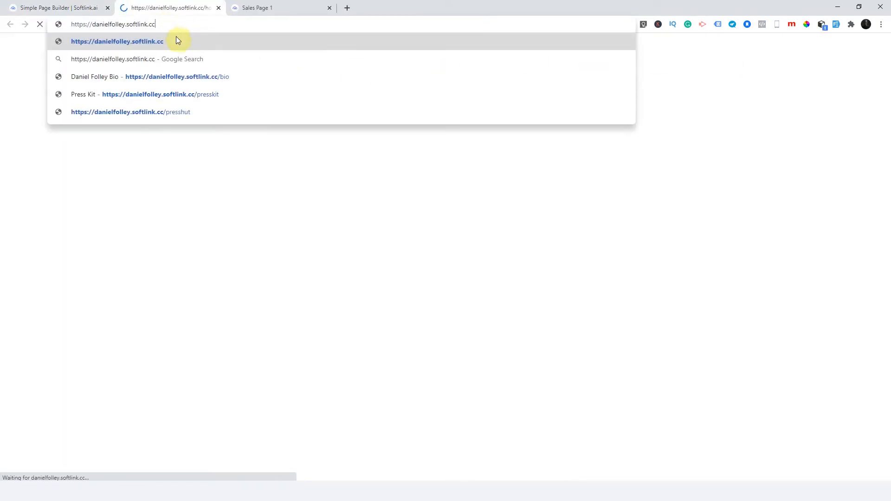
pyautogui.press('Return')
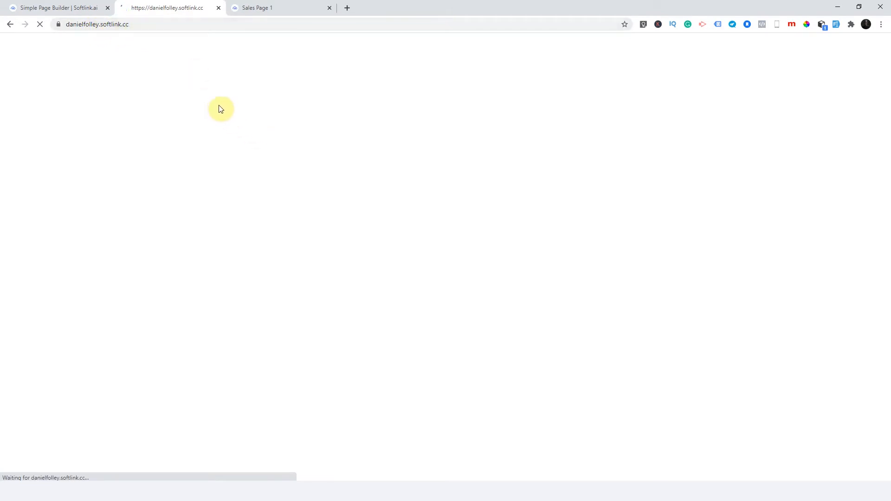
pyautogui.click(261, 7)
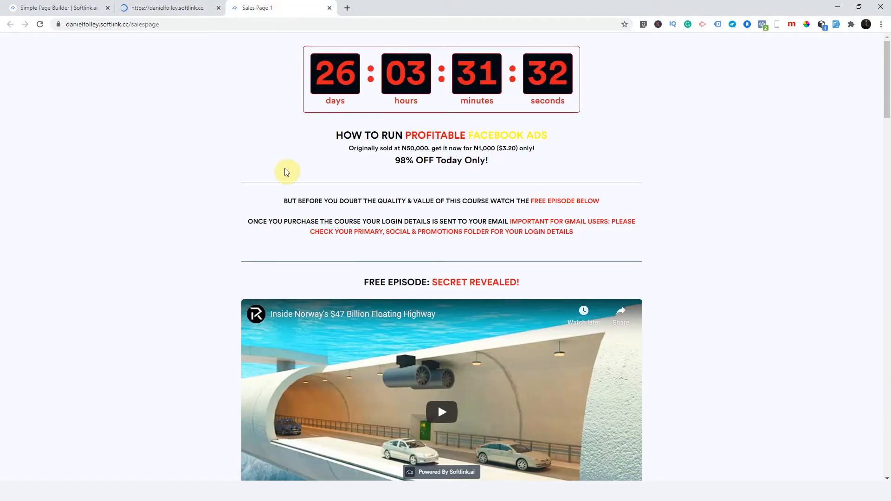
# Test the frequently asked questions section on the live sales page by expanding and collapsing several of its answers
pyautogui.moveTo(888, 84); pyautogui.dragTo(889, 431)
pyautogui.click(487, 277)
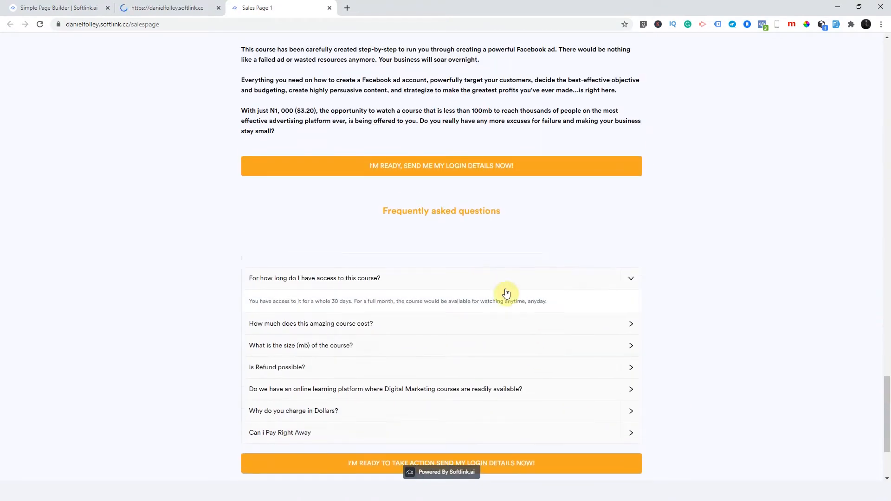
pyautogui.click(496, 278)
pyautogui.click(497, 303)
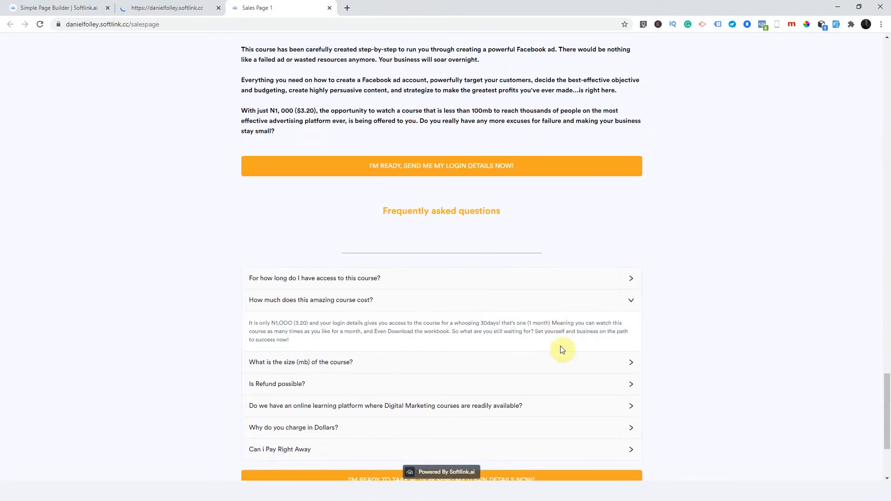
pyautogui.click(537, 366)
pyautogui.scroll(-5, 571, 325)
pyautogui.click(553, 236)
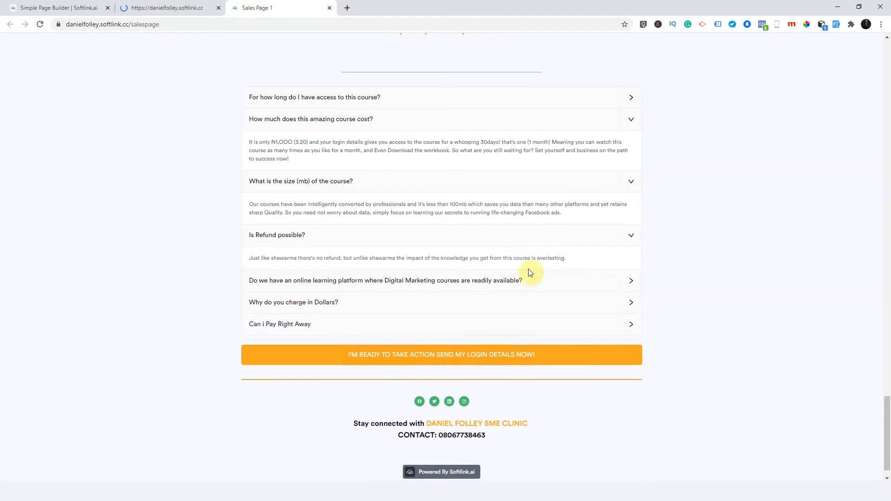
pyautogui.click(522, 281)
pyautogui.click(543, 281)
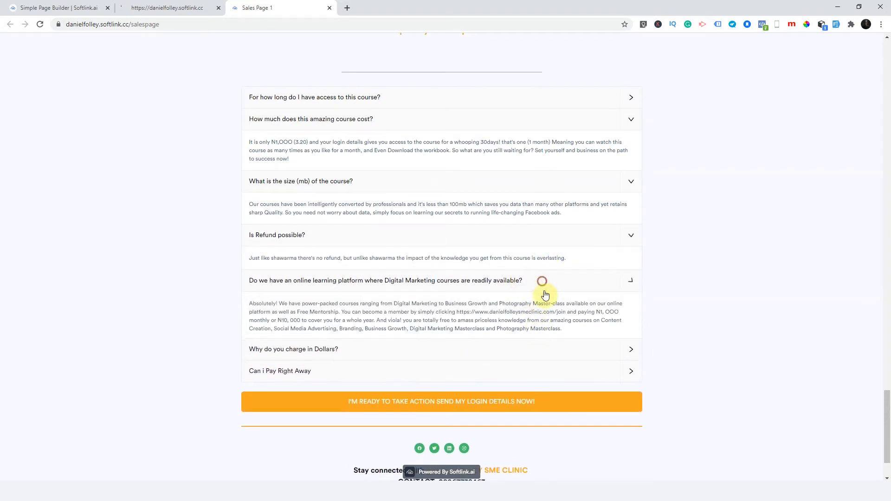
pyautogui.click(564, 304)
pyautogui.click(613, 308)
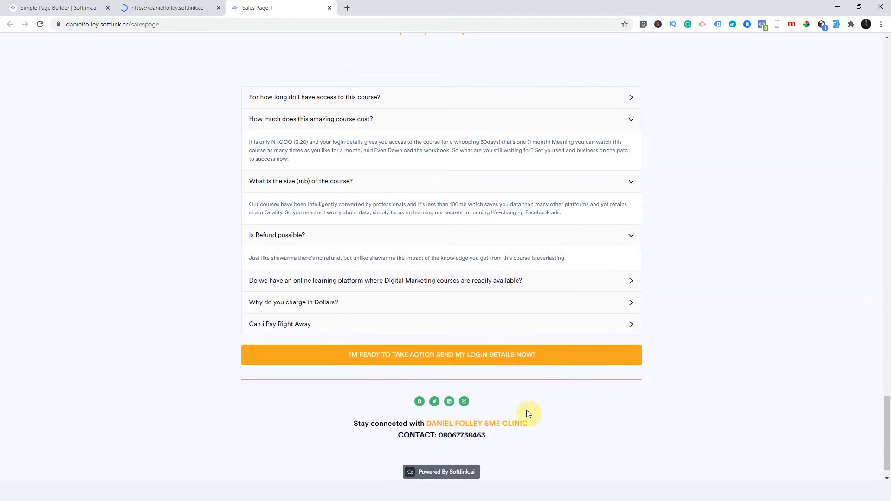
pyautogui.moveTo(889, 430); pyautogui.dragTo(889, 423)
pyautogui.moveTo(886, 237); pyautogui.dragTo(873, 177)
# View the sales page served at the Softlink domain root in the other browser tab
pyautogui.click(144, 7)
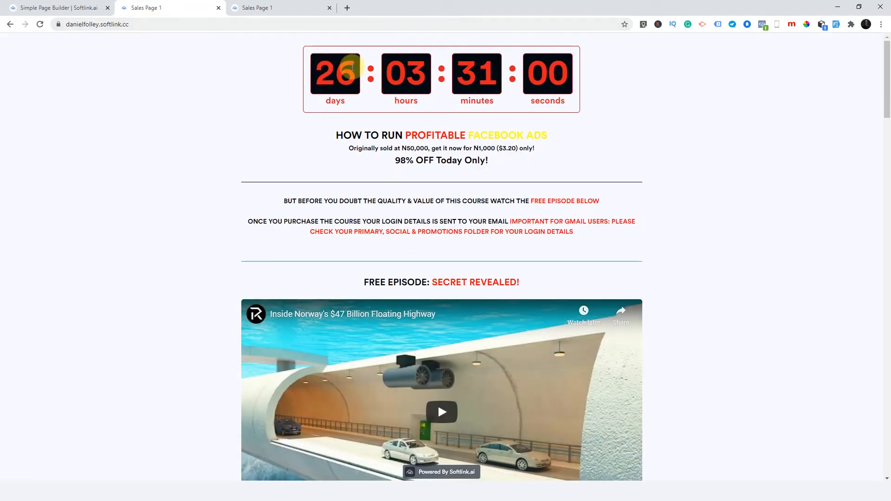
pyautogui.moveTo(890, 98)
pyautogui.mouseDown()
pyautogui.moveTo(887, 371)
pyautogui.moveTo(873, 234)
pyautogui.moveTo(886, 92)
pyautogui.mouseUp()
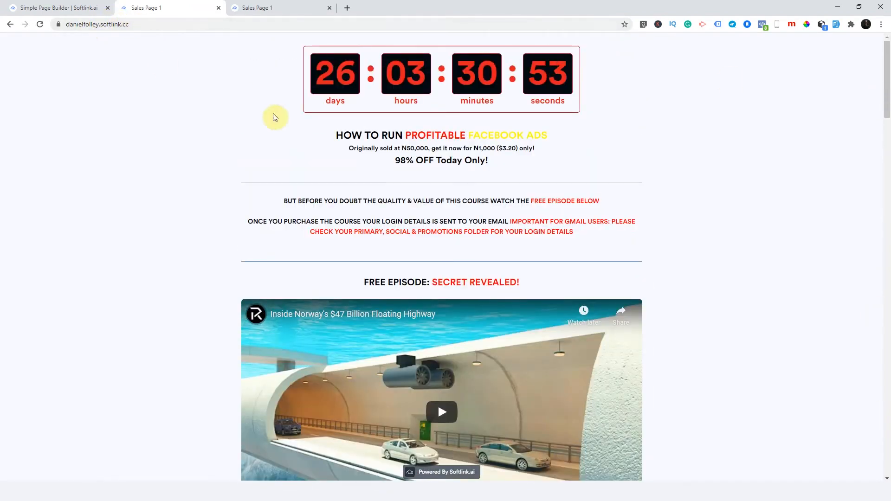
pyautogui.moveTo(888, 79); pyautogui.dragTo(885, 101)
# Return to the page builder and look through the components offered for a new block, including the Map settings, without adding any
pyautogui.click(19, 6)
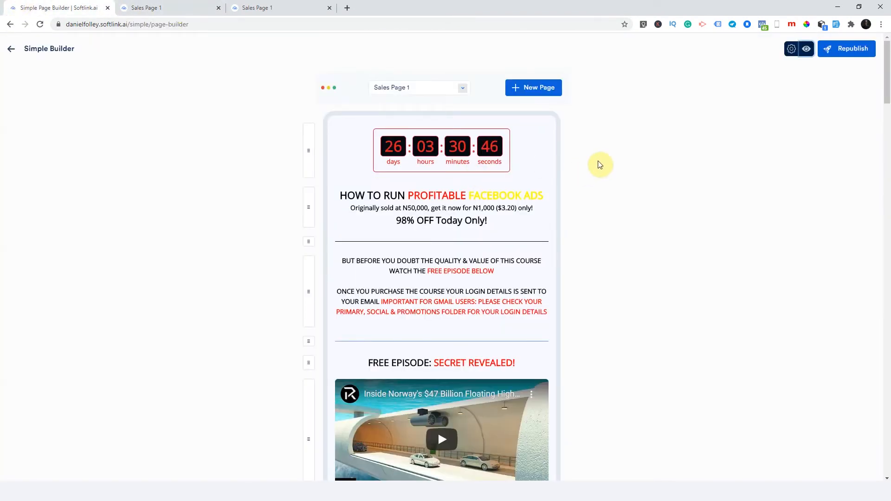
pyautogui.scroll(-15, 448, 221)
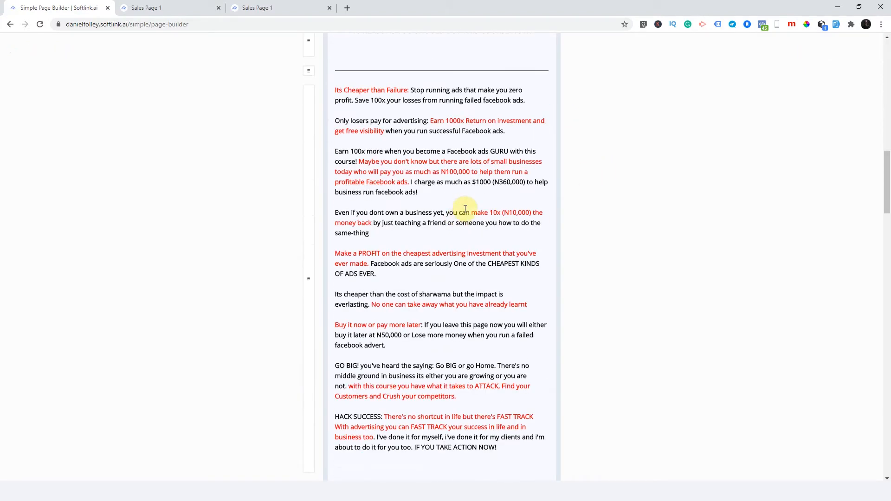
pyautogui.moveTo(887, 183); pyautogui.dragTo(889, 445)
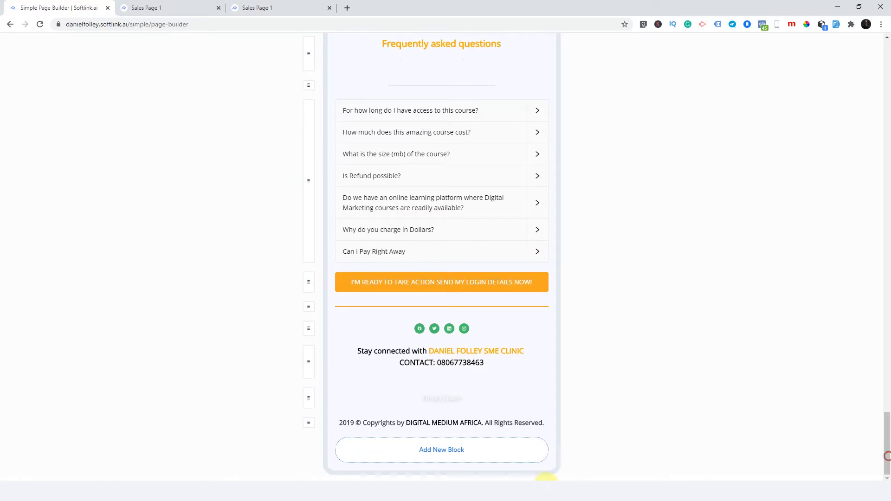
pyautogui.click(479, 460)
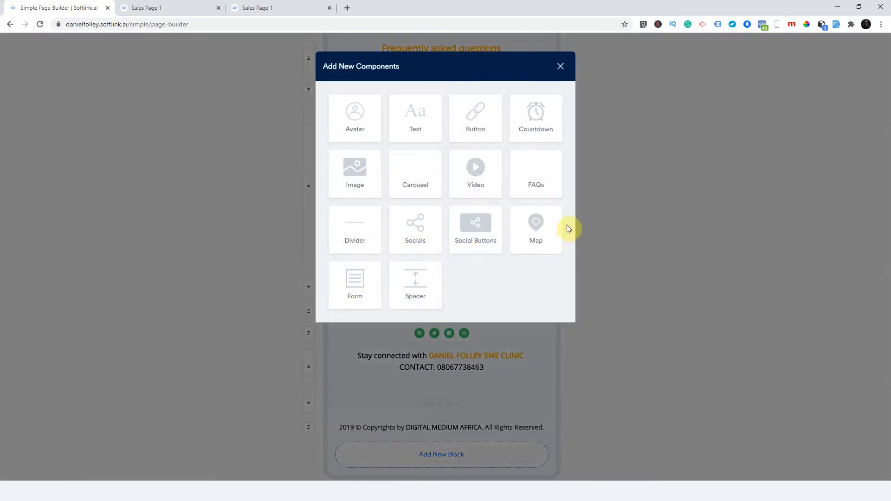
pyautogui.click(539, 232)
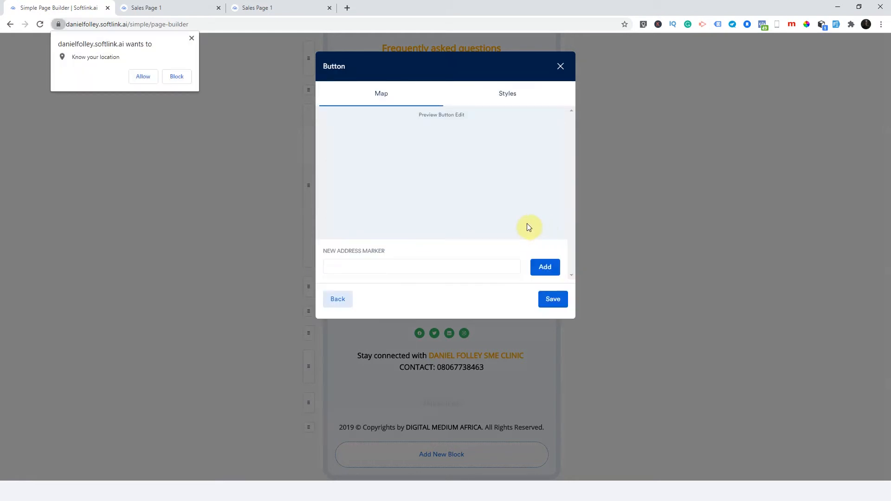
pyautogui.click(560, 66)
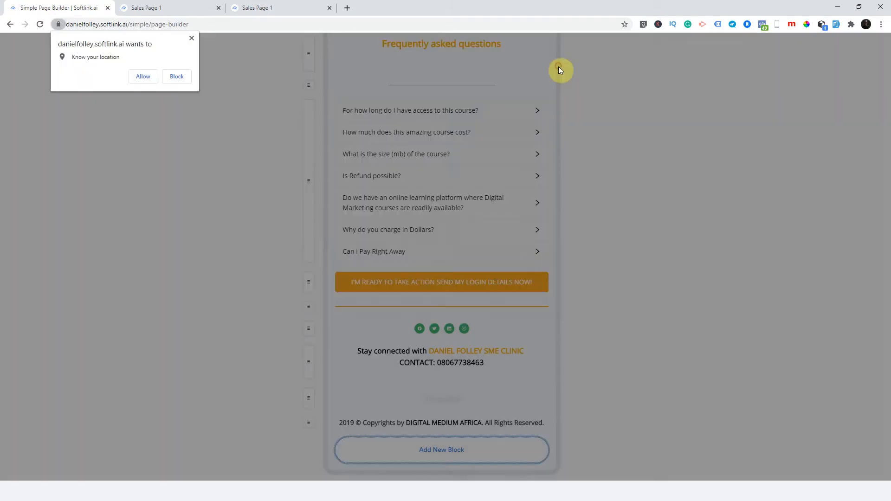
pyautogui.click(191, 38)
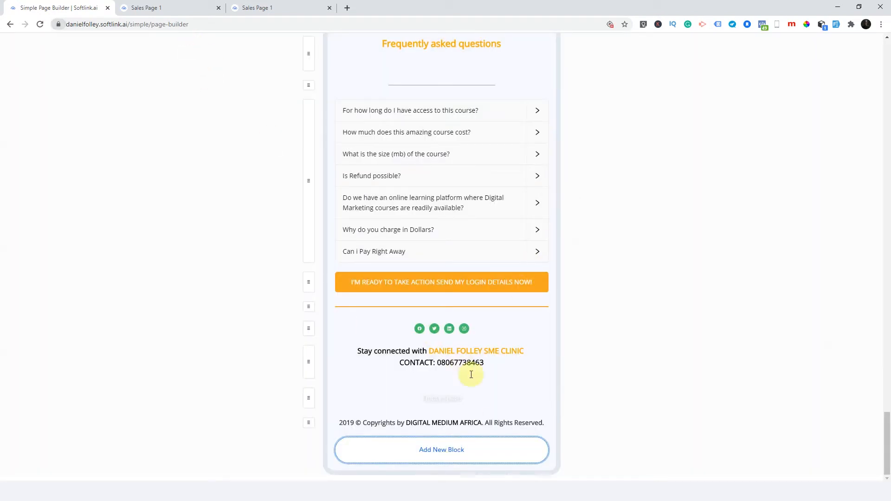
pyautogui.click(479, 450)
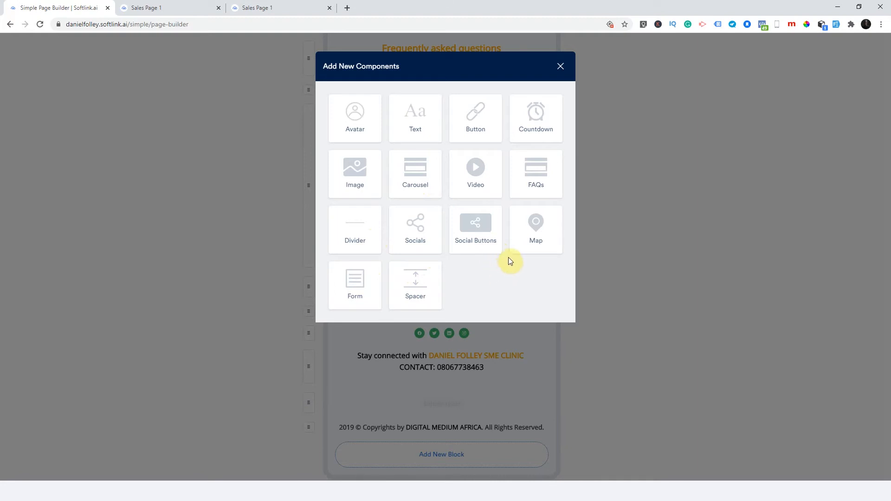
pyautogui.click(561, 67)
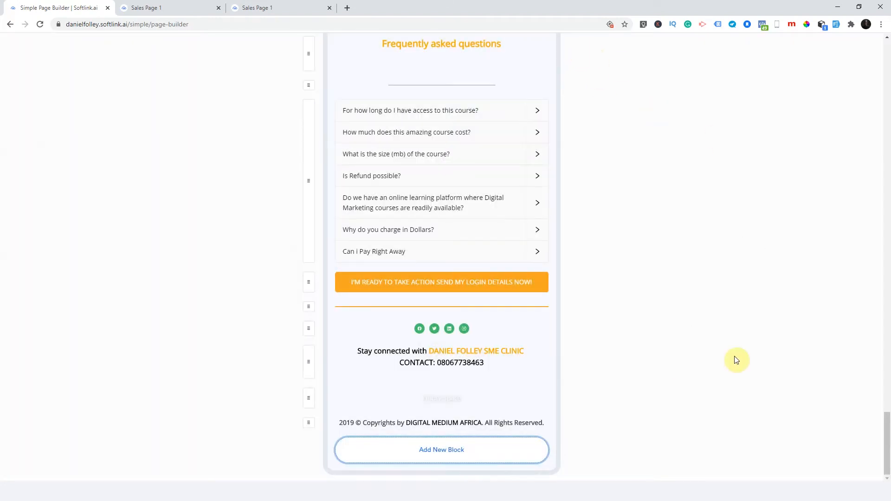
# View the Thank You Too page in the builder and return to Sales Page 1
pyautogui.moveTo(889, 441); pyautogui.dragTo(889, 65)
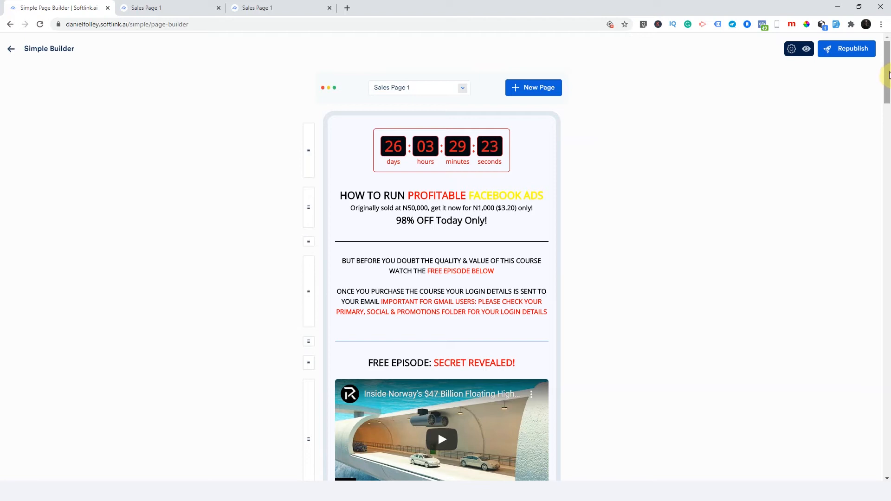
pyautogui.click(450, 95)
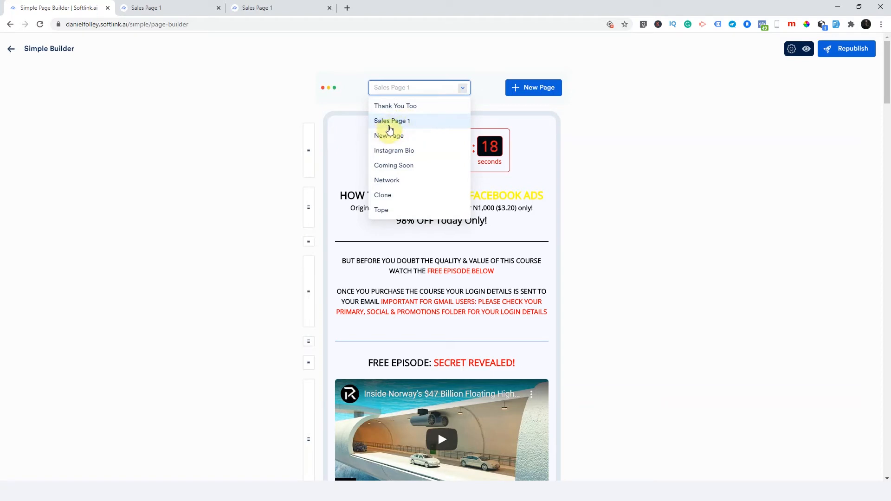
pyautogui.click(422, 106)
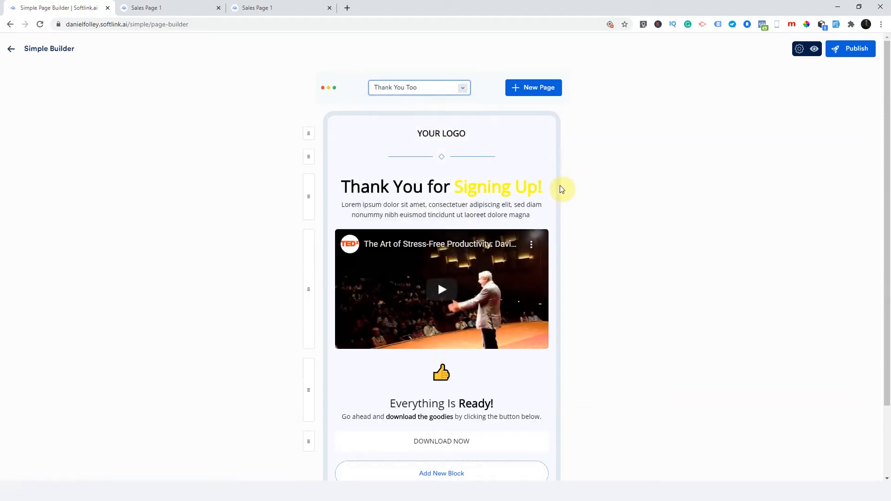
pyautogui.click(396, 91)
pyautogui.click(408, 123)
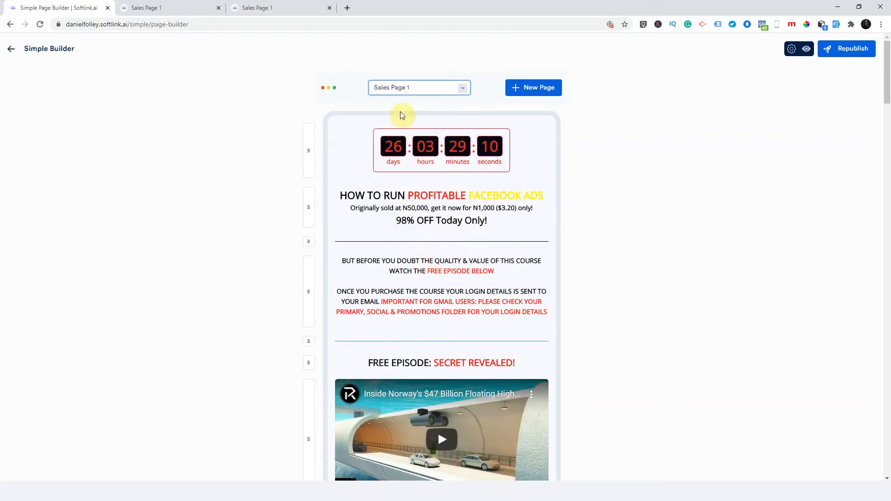
pyautogui.click(407, 88)
pyautogui.click(396, 107)
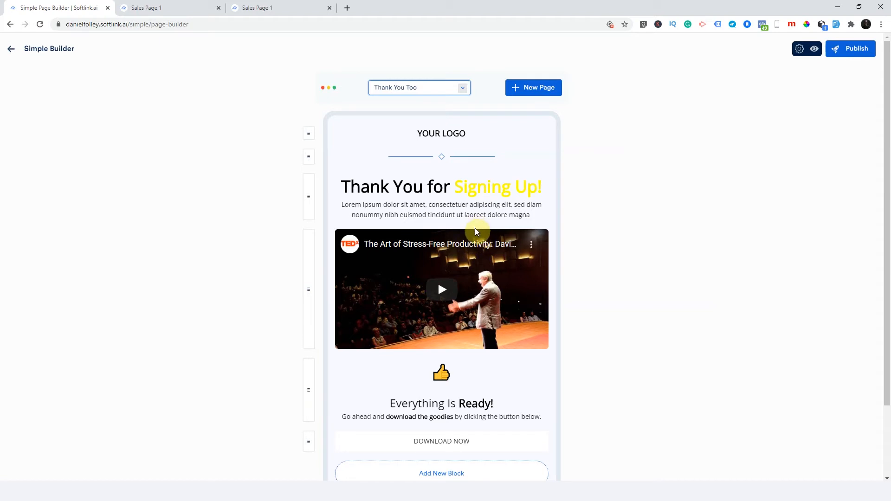
pyautogui.click(416, 89)
pyautogui.click(404, 121)
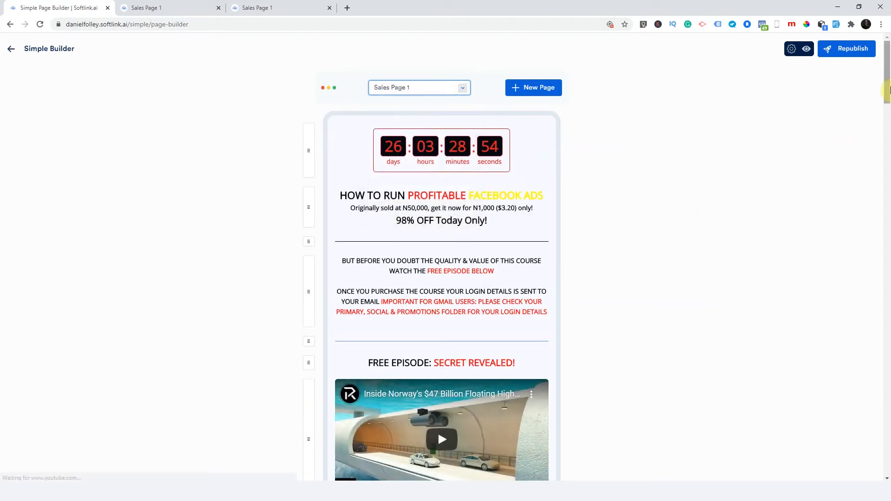
# Move the "START RUNNING PROFITABLE FACEBOOK ADS NOW!" button block to directly below the free episode video
pyautogui.scroll(-1, 887, 84)
pyautogui.moveTo(890, 85); pyautogui.dragTo(888, 87)
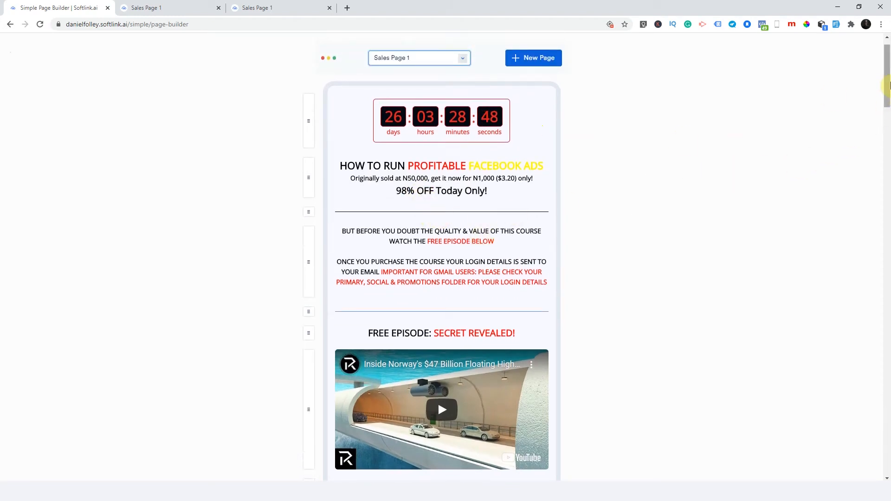
pyautogui.moveTo(889, 92); pyautogui.dragTo(888, 174)
pyautogui.scroll(4, 522, 170)
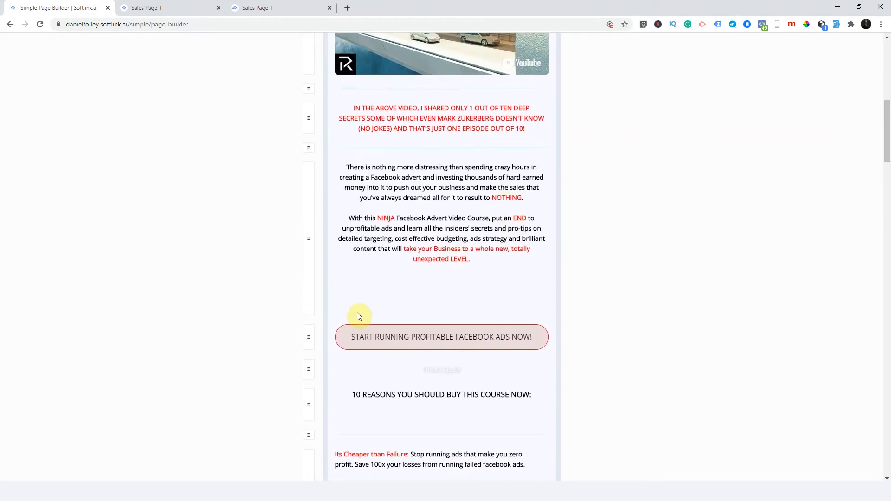
pyautogui.moveTo(306, 338); pyautogui.dragTo(346, 98)
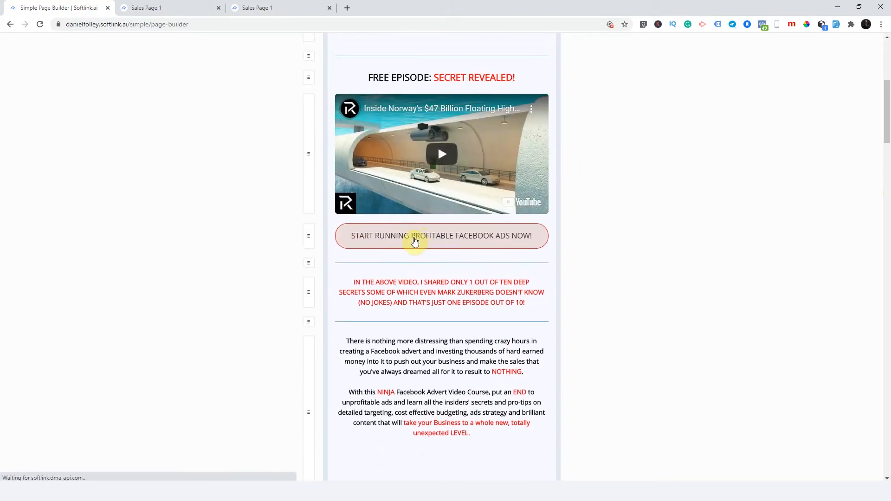
# Change the action of the button below the video to Popout Form and open its form selection
pyautogui.click(415, 238)
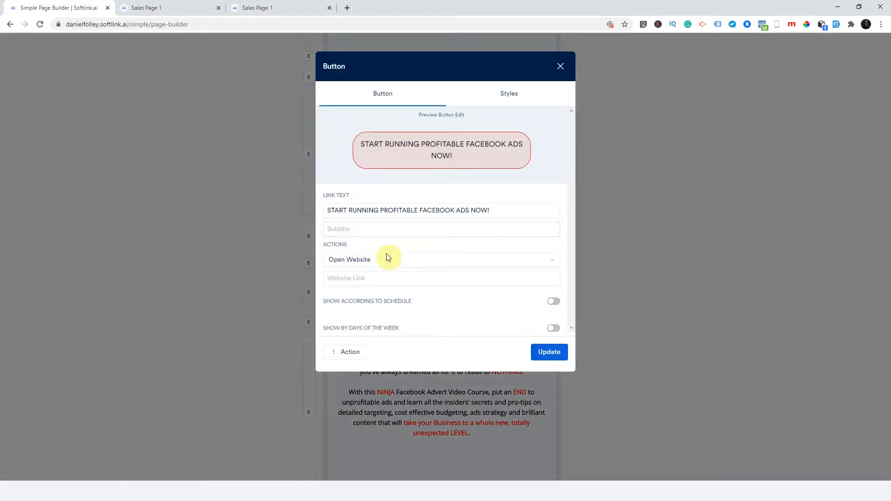
pyautogui.click(395, 281)
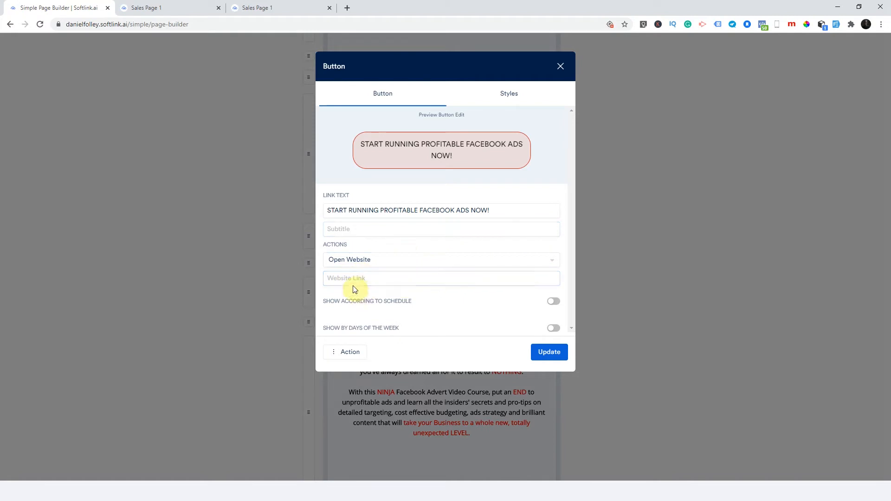
pyautogui.click(376, 282)
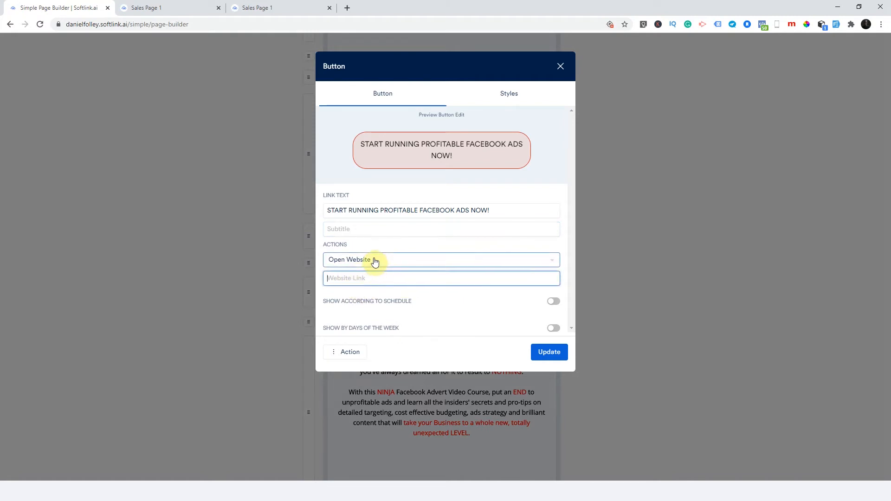
pyautogui.click(375, 261)
pyautogui.click(375, 262)
pyautogui.click(375, 261)
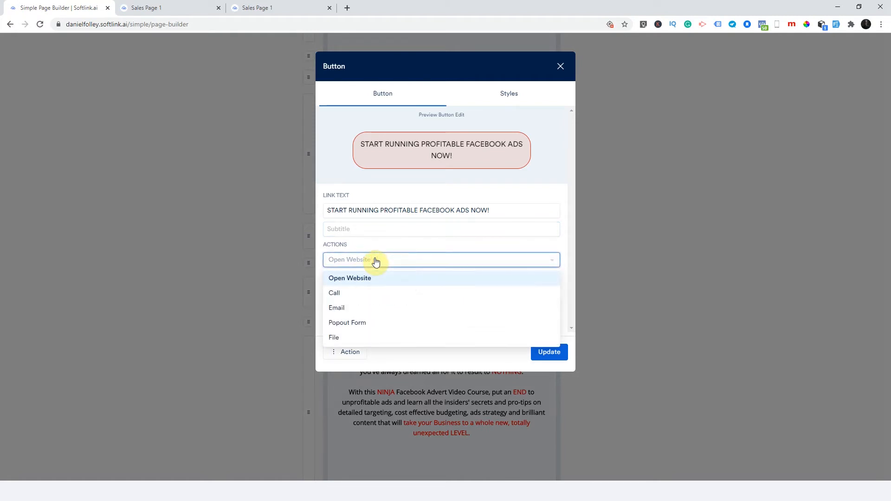
pyautogui.click(375, 262)
pyautogui.click(375, 261)
pyautogui.click(349, 324)
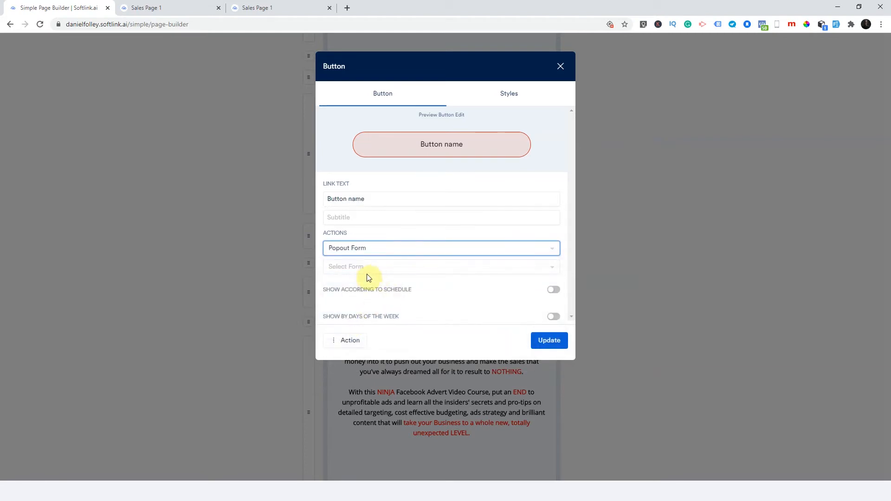
pyautogui.click(392, 271)
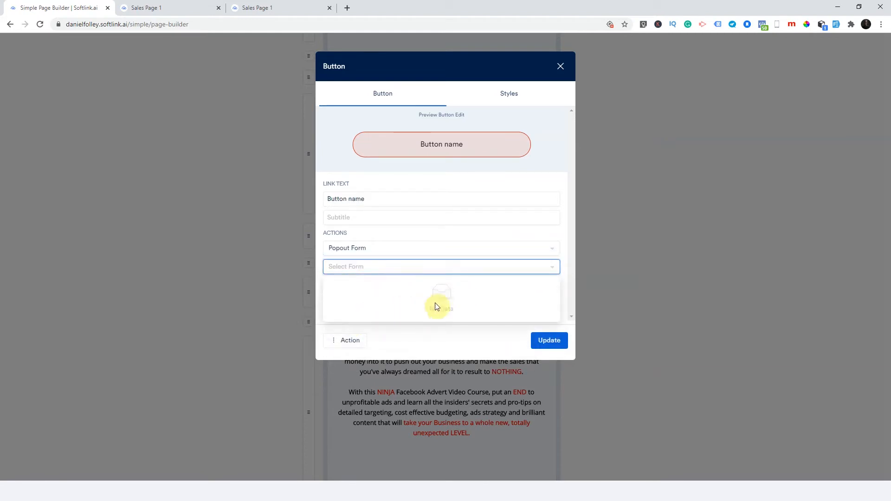
# Leave the button editor without updating the button
pyautogui.click(486, 247)
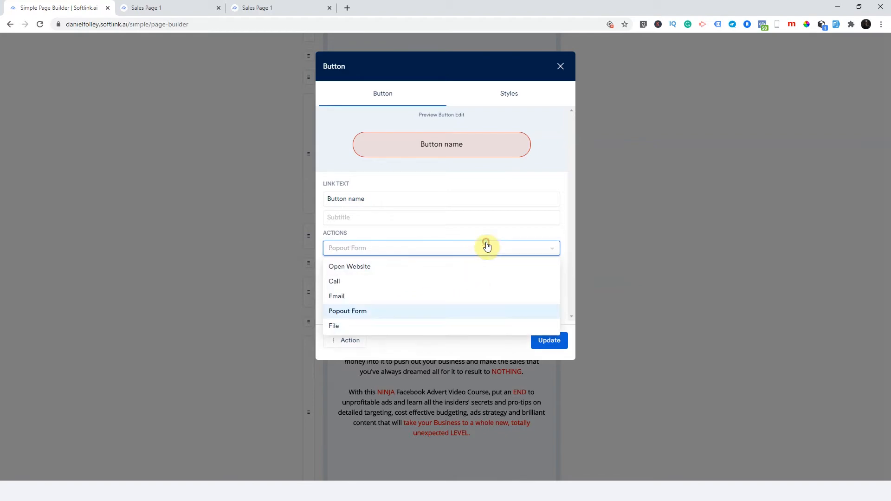
pyautogui.click(486, 246)
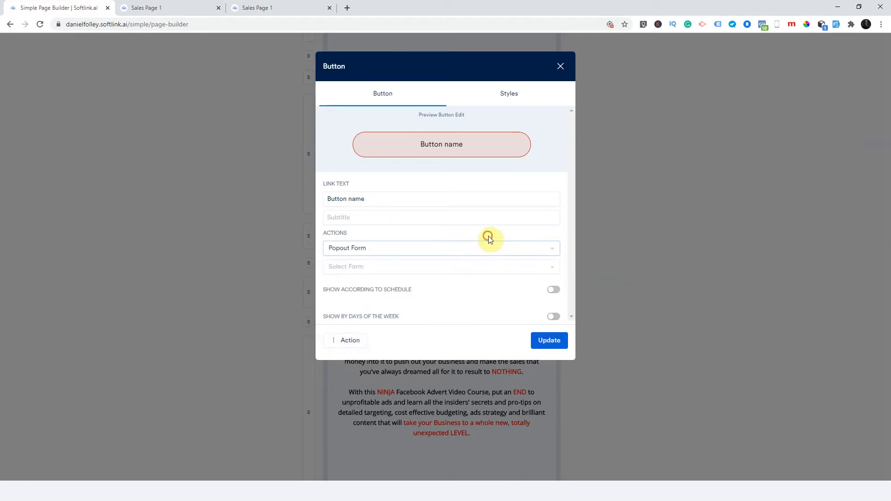
pyautogui.click(561, 66)
# Add a form block at the end of the sales page
pyautogui.scroll(-20, 740, 234)
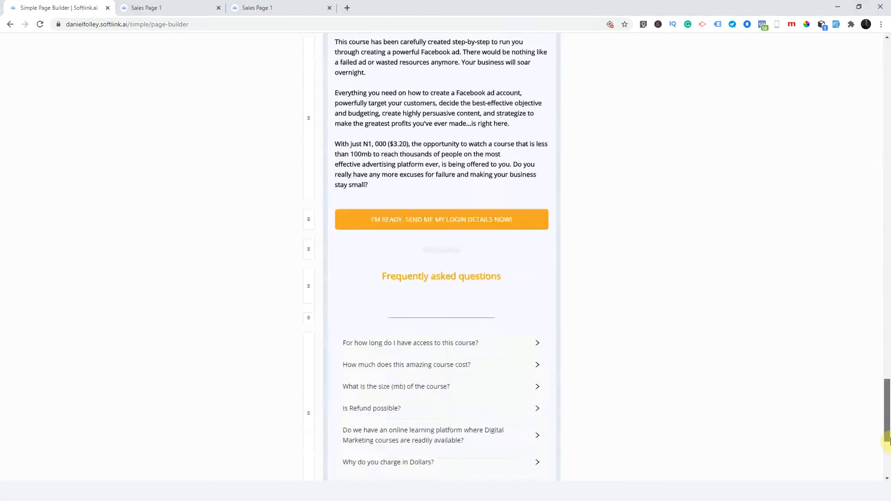
pyautogui.scroll(-2, 787, 455)
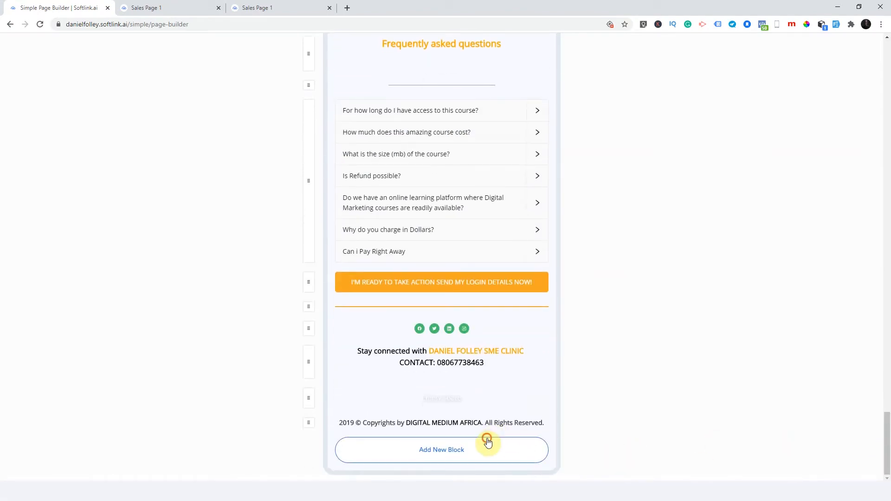
pyautogui.click(483, 450)
pyautogui.click(362, 293)
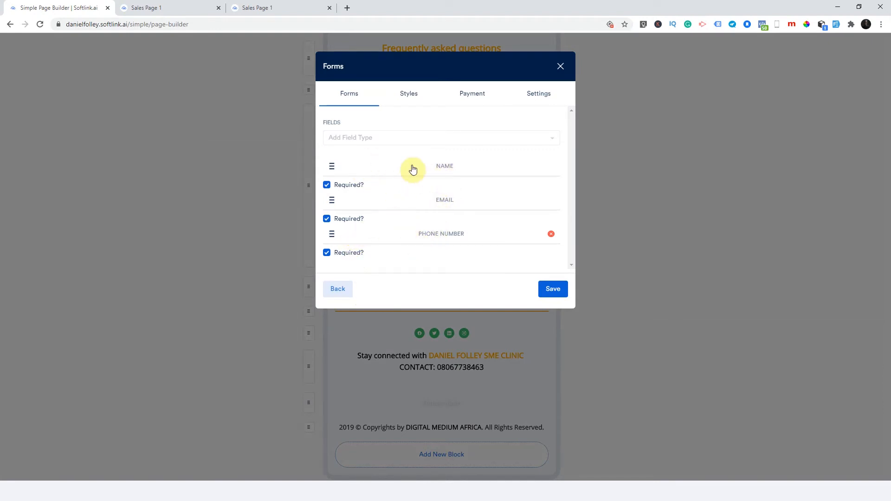
# Examine the field types that can be added to the form
pyautogui.click(409, 138)
pyautogui.scroll(-2, 436, 230)
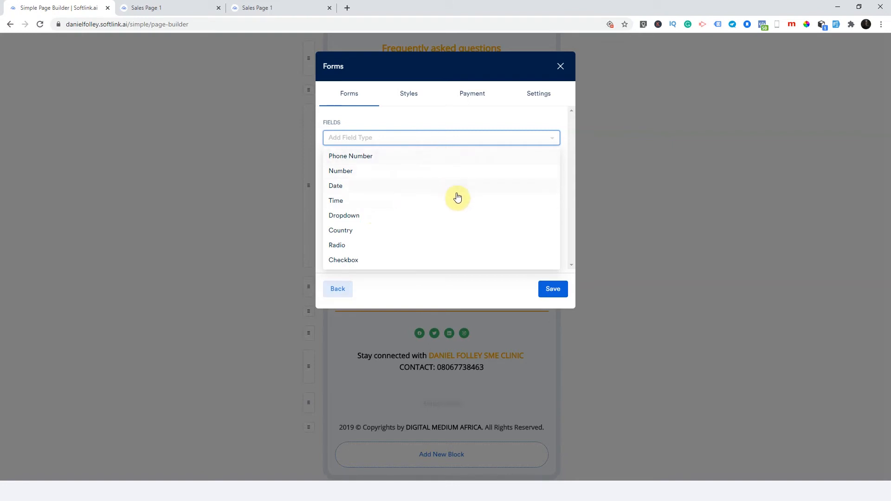
pyautogui.scroll(1, 462, 195)
pyautogui.scroll(1, 462, 195)
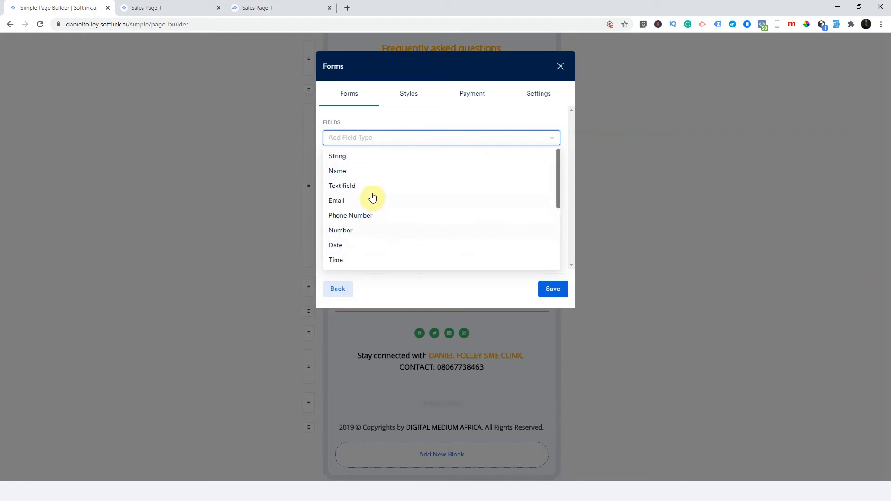
pyautogui.click(422, 290)
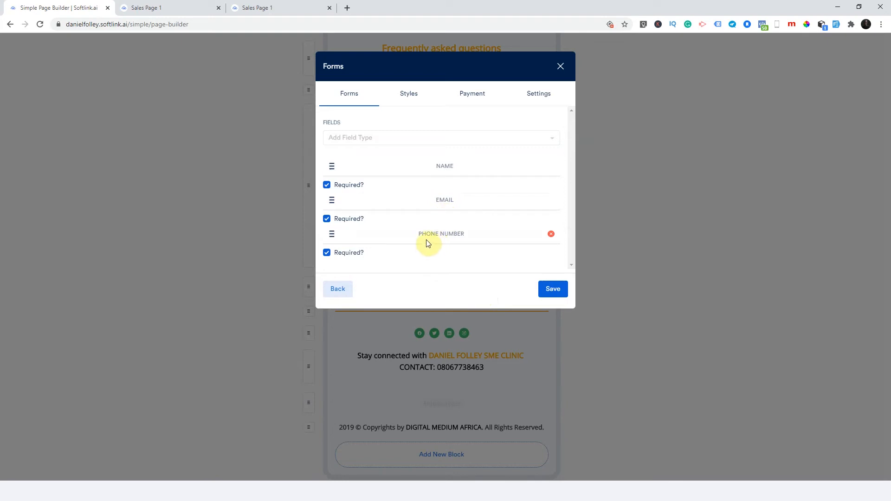
# Set the form style to Classic Form and its size adjustment to Medium
pyautogui.click(404, 100)
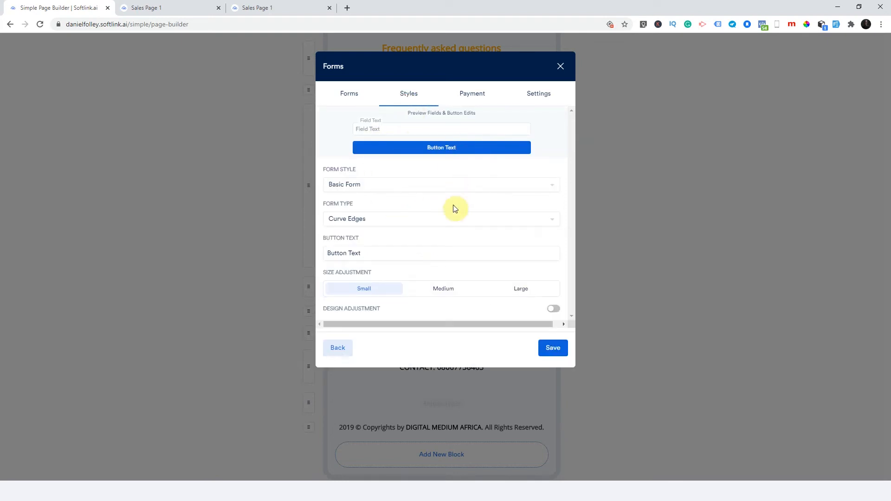
pyautogui.click(418, 186)
pyautogui.click(403, 216)
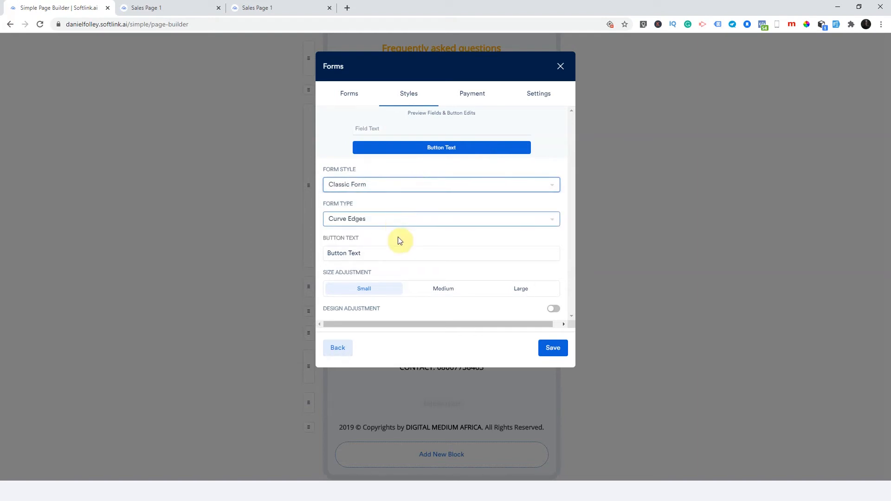
pyautogui.click(449, 292)
pyautogui.click(518, 305)
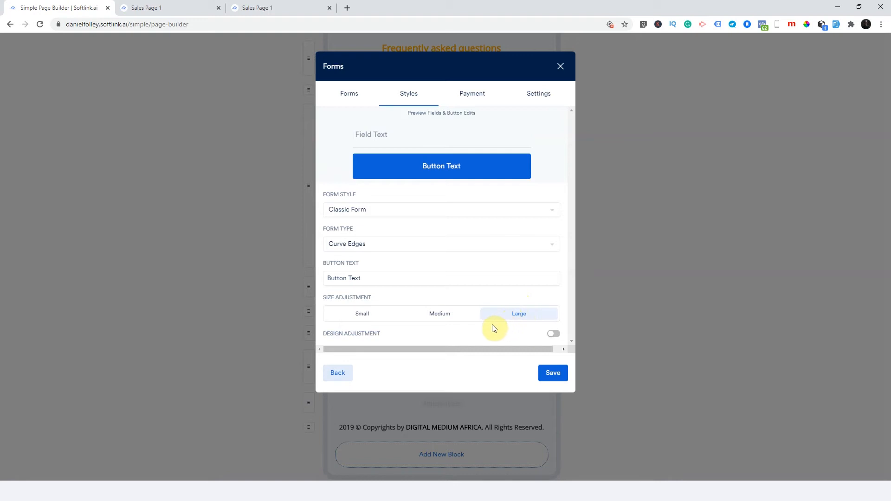
pyautogui.click(439, 313)
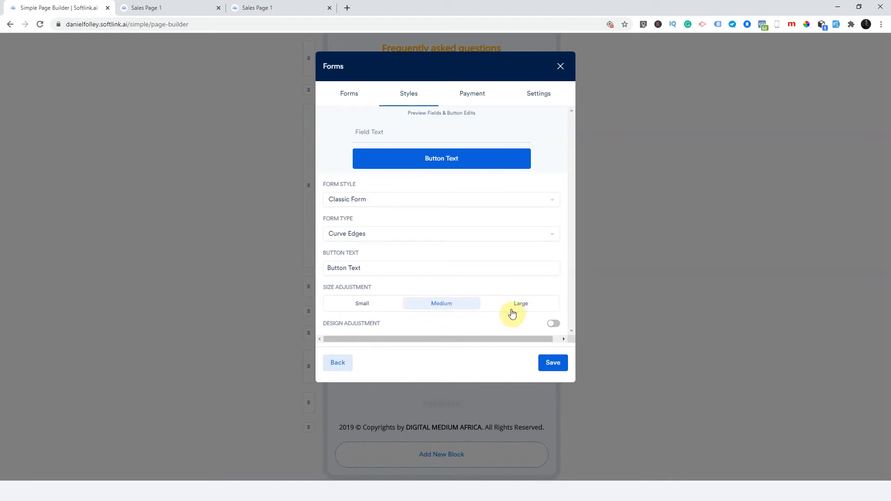
# Enable design adjustment for the form and set the field background color to bright red
pyautogui.click(554, 325)
pyautogui.scroll(-2, 506, 315)
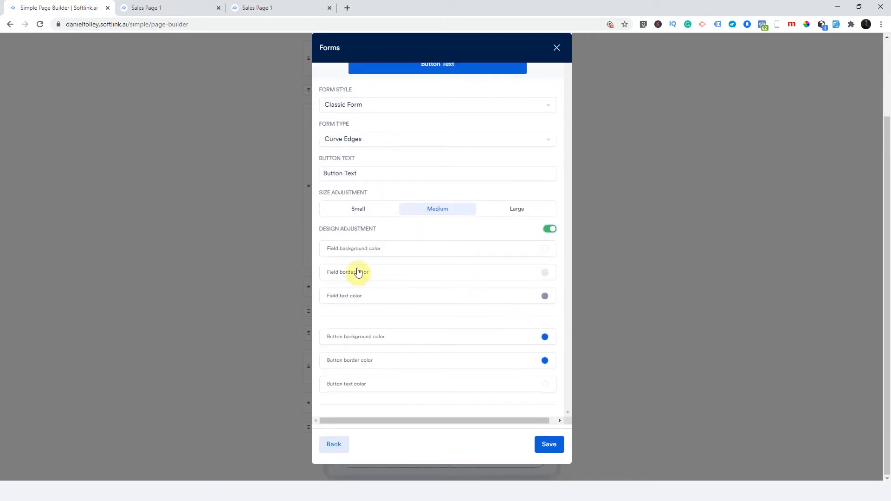
pyautogui.click(367, 251)
pyautogui.click(458, 286)
pyautogui.moveTo(458, 285); pyautogui.dragTo(481, 270)
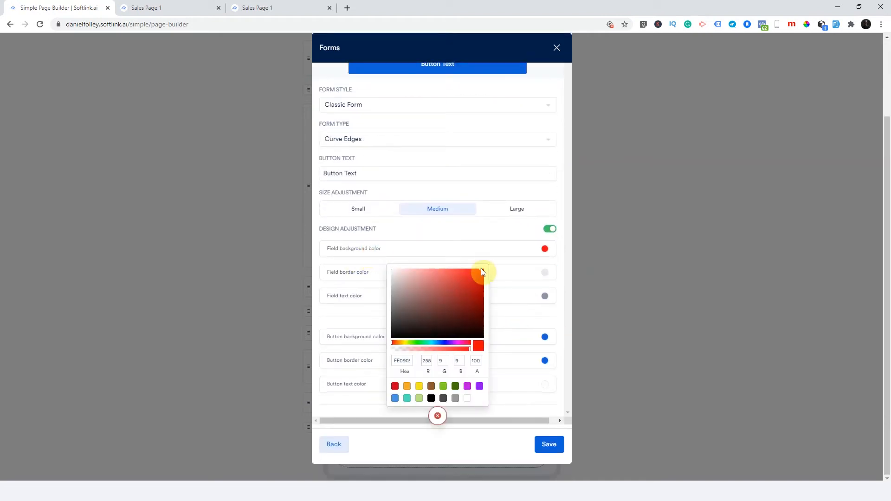
pyautogui.click(524, 319)
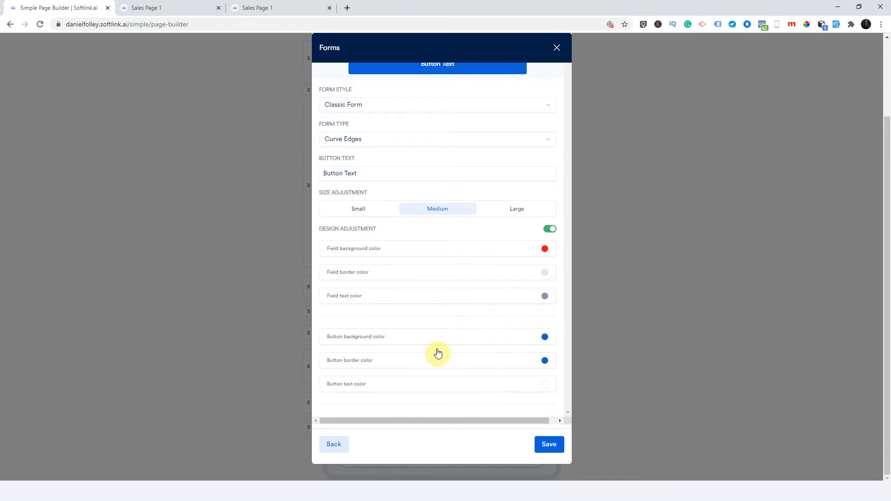
# Set the form button's border color to red
pyautogui.click(377, 363)
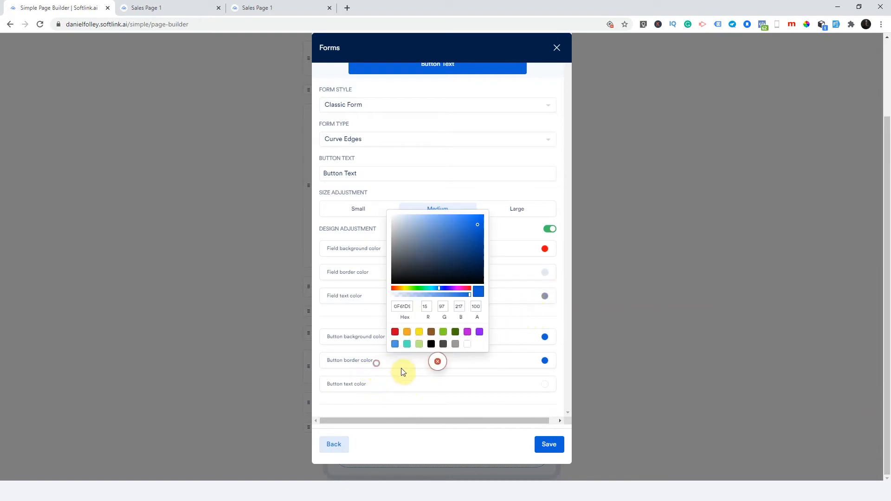
pyautogui.click(395, 332)
pyautogui.click(475, 227)
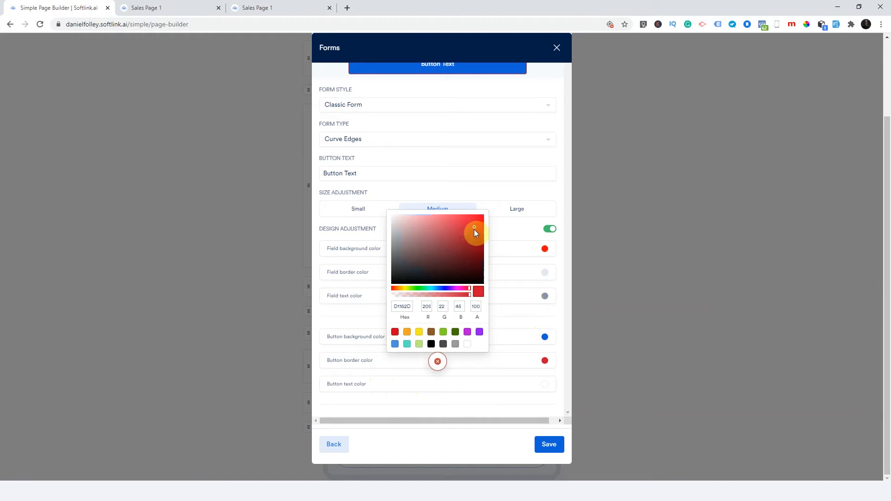
pyautogui.click(542, 336)
# Set the form button's background color to red with RGB 217, 15, 15
pyautogui.click(543, 336)
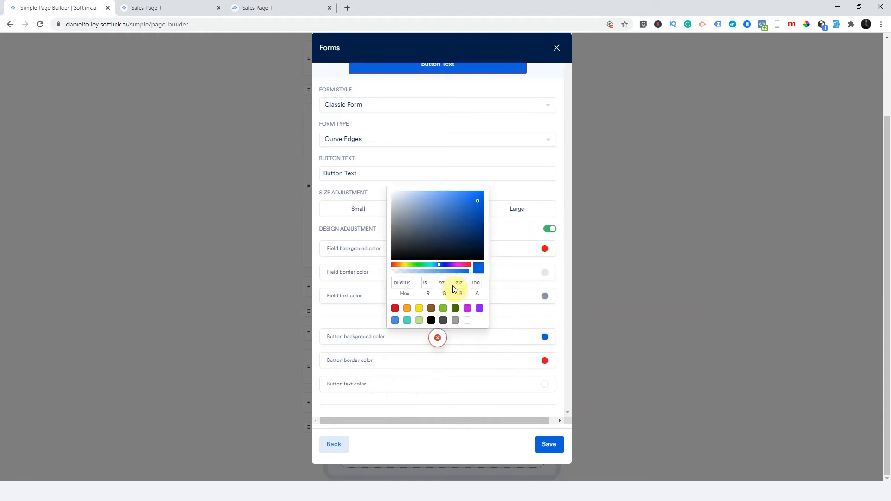
pyautogui.click(393, 265)
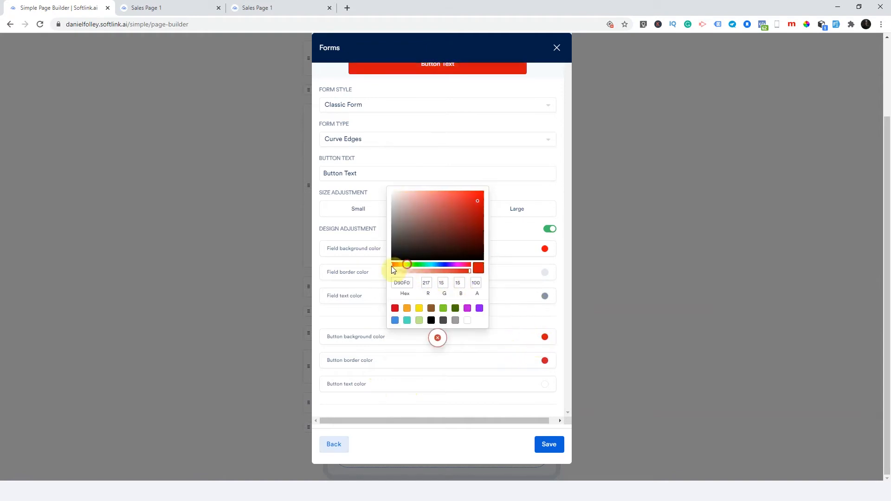
pyautogui.click(526, 319)
# Set the form's button text to "Book Appointment"
pyautogui.scroll(2, 422, 279)
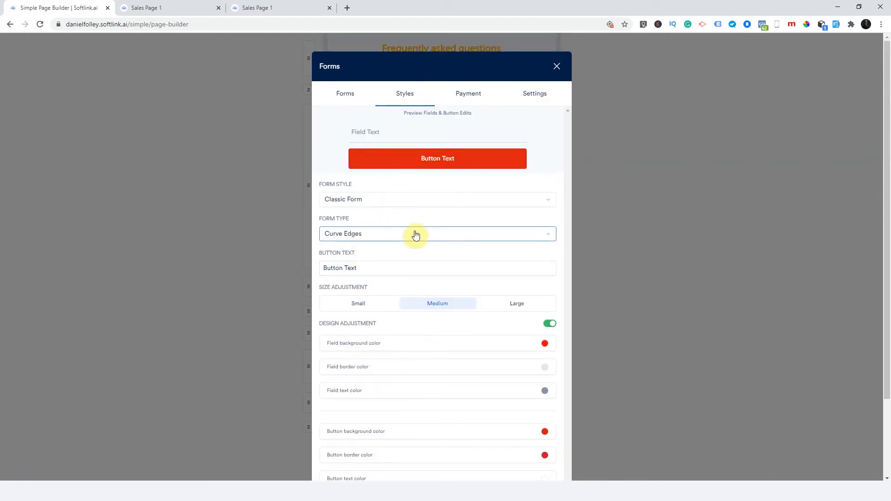
pyautogui.click(366, 269)
pyautogui.moveTo(365, 268); pyautogui.dragTo(330, 269)
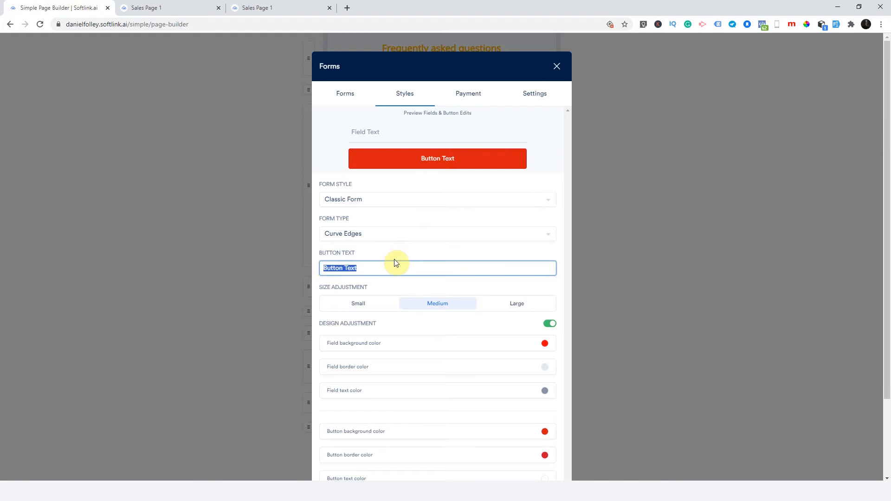
pyautogui.write('Book Appointm')
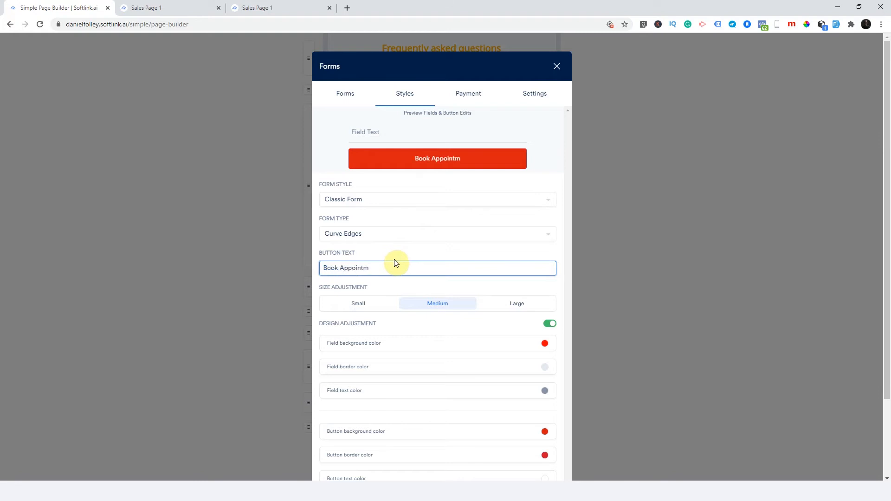
pyautogui.write('ent')
# Replace the form's button text with "Get the Offer"
pyautogui.hotkey('ctrl', 'a')
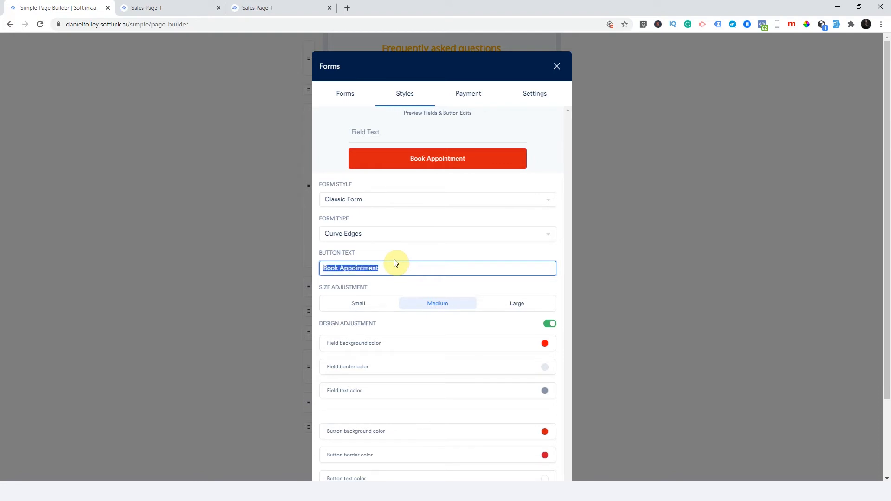
pyautogui.write('Ge')
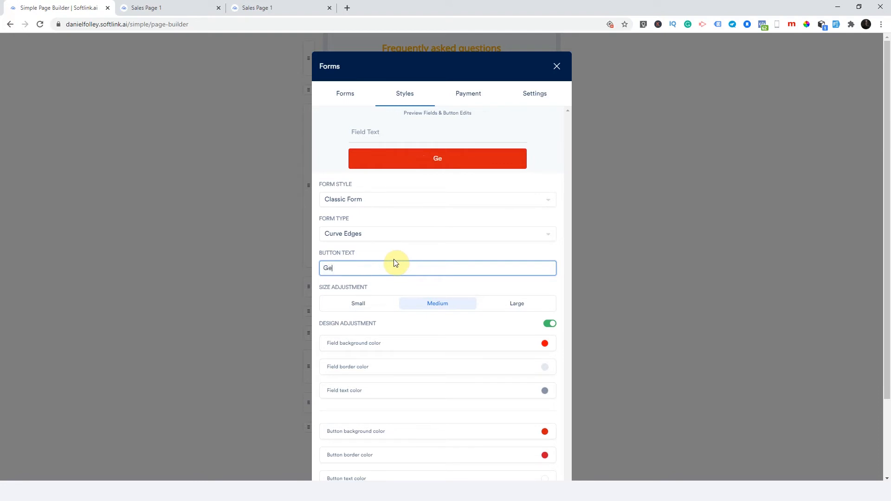
pyautogui.write('t the Offer')
pyautogui.click(481, 291)
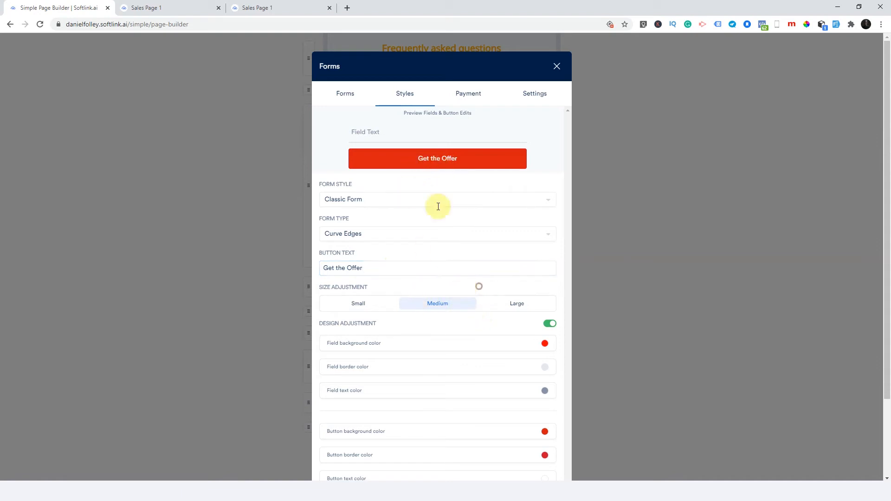
# Enable receiving payments on the form and set the payment amount to 1000 naira
pyautogui.click(473, 99)
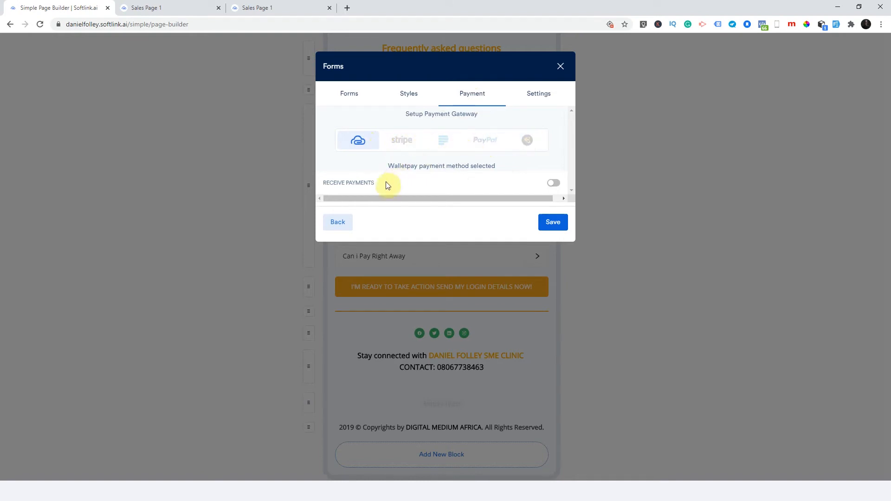
pyautogui.click(554, 183)
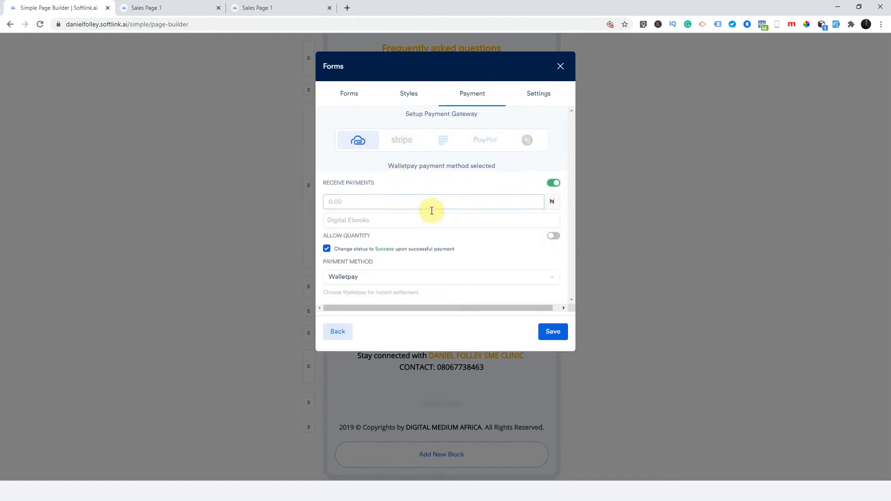
pyautogui.click(459, 203)
pyautogui.write('1')
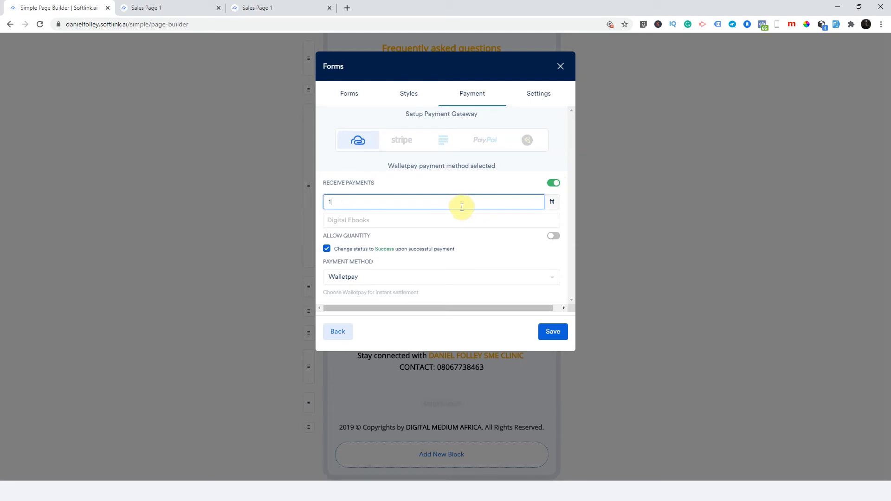
pyautogui.write('000')
pyautogui.doubleClick(553, 203)
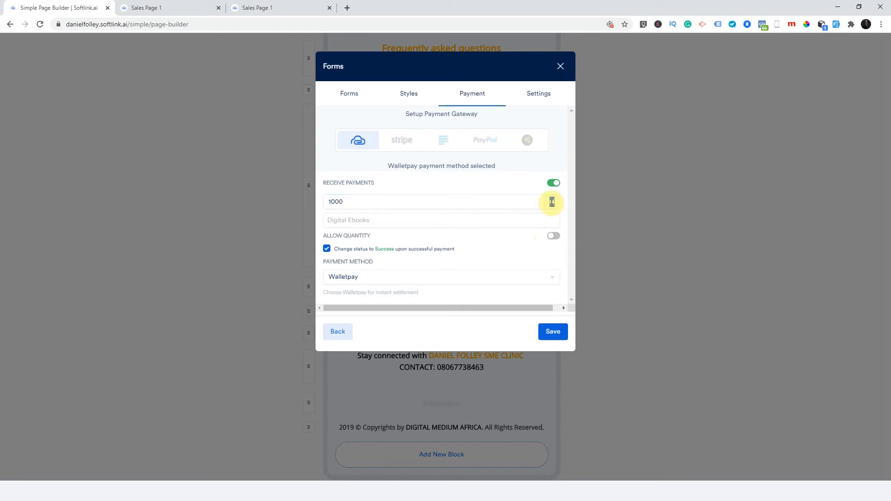
pyautogui.click(445, 203)
pyautogui.click(553, 202)
pyautogui.doubleClick(552, 202)
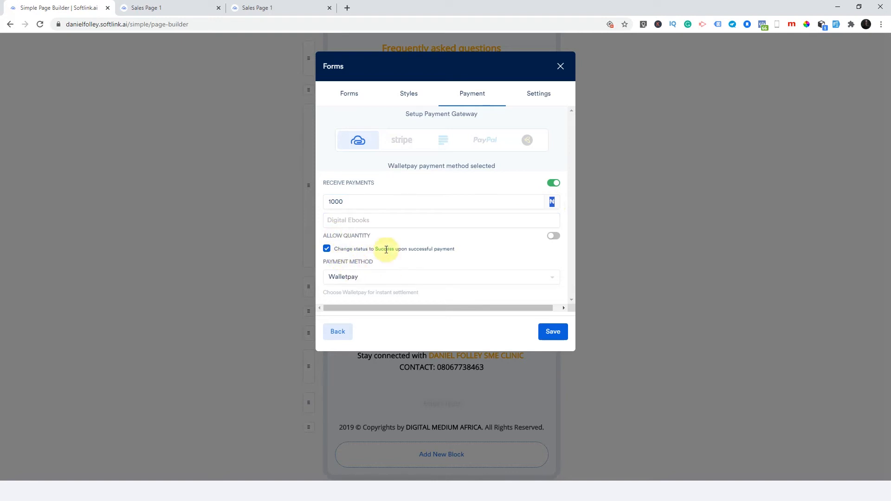
# Allow a quantity to be chosen for the form's payment, keeping the label "Quantity"
pyautogui.click(554, 237)
pyautogui.click(369, 264)
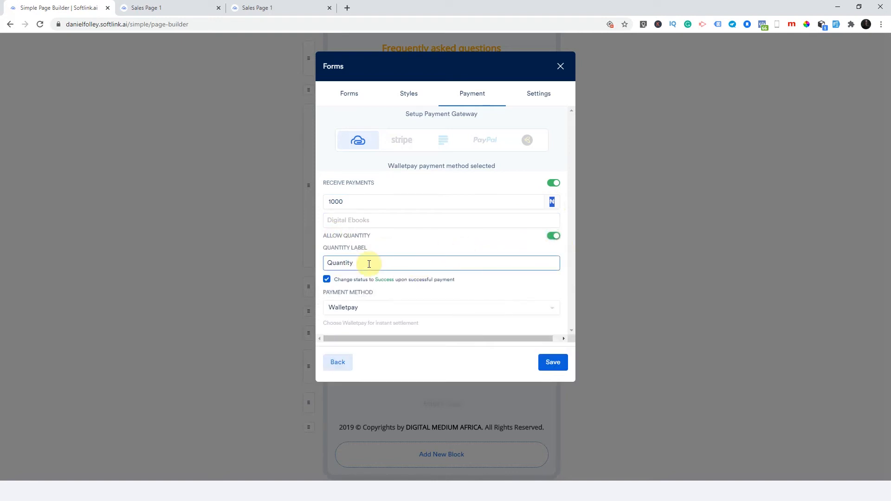
pyautogui.click(553, 238)
pyautogui.click(554, 238)
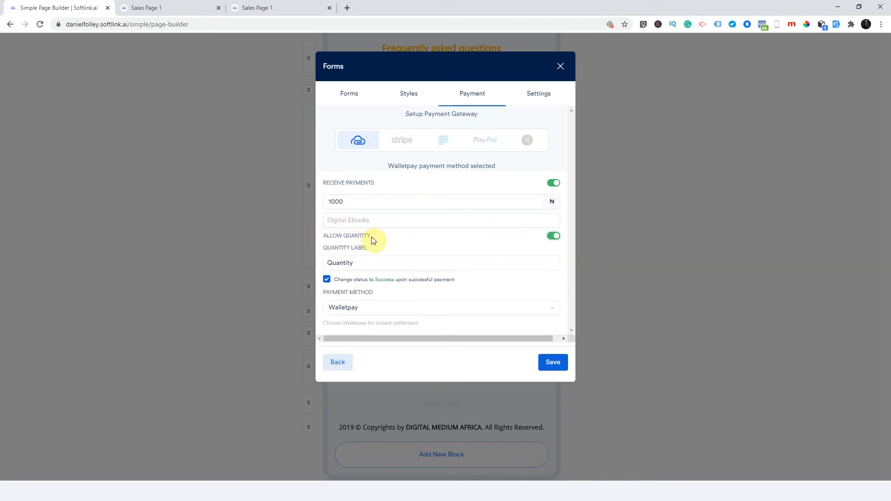
pyautogui.click(346, 202)
# Rename the form "Sales Page 1 Form" in its settings
pyautogui.click(533, 100)
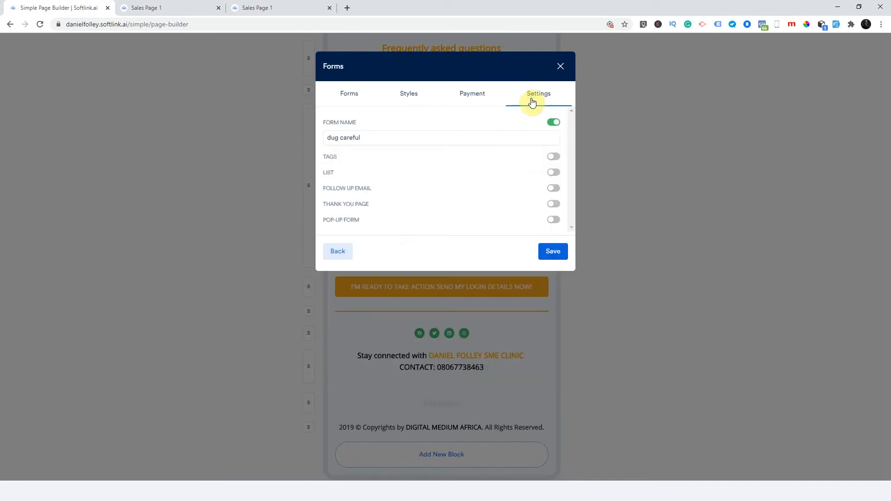
pyautogui.moveTo(369, 140); pyautogui.dragTo(317, 140)
pyautogui.write('Sl')
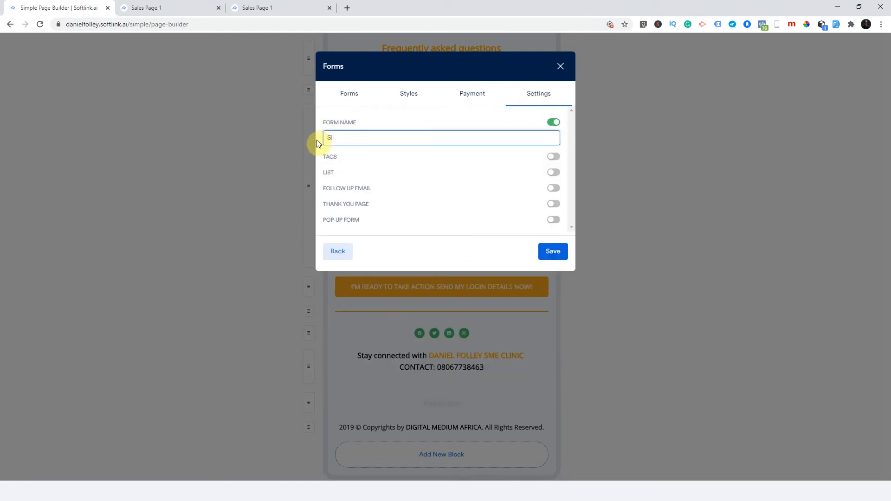
pyautogui.press('BackSpace')
pyautogui.write('ales Page 1 Form')
pyautogui.doubleClick(355, 204)
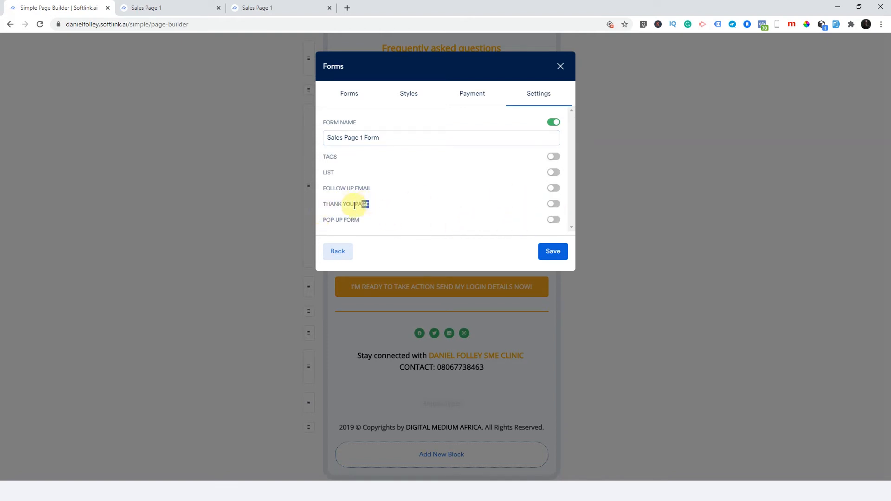
# Enable the form's thank-you page setting and choose the "Thank You Too" page as the destination after submission
pyautogui.moveTo(324, 205); pyautogui.dragTo(326, 203)
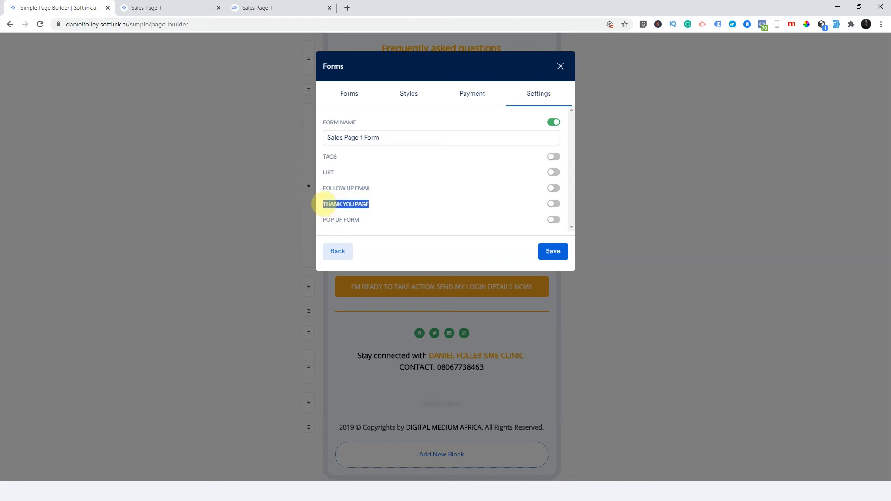
pyautogui.click(555, 204)
pyautogui.click(438, 228)
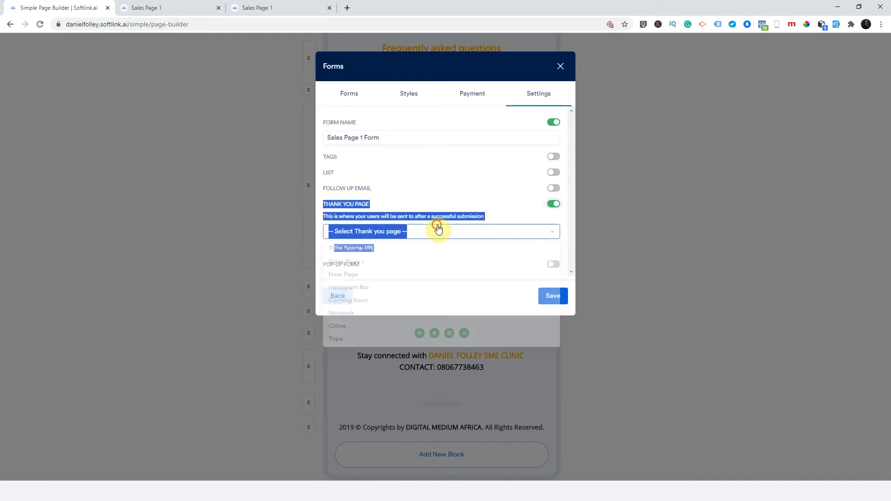
pyautogui.click(447, 236)
pyautogui.click(460, 232)
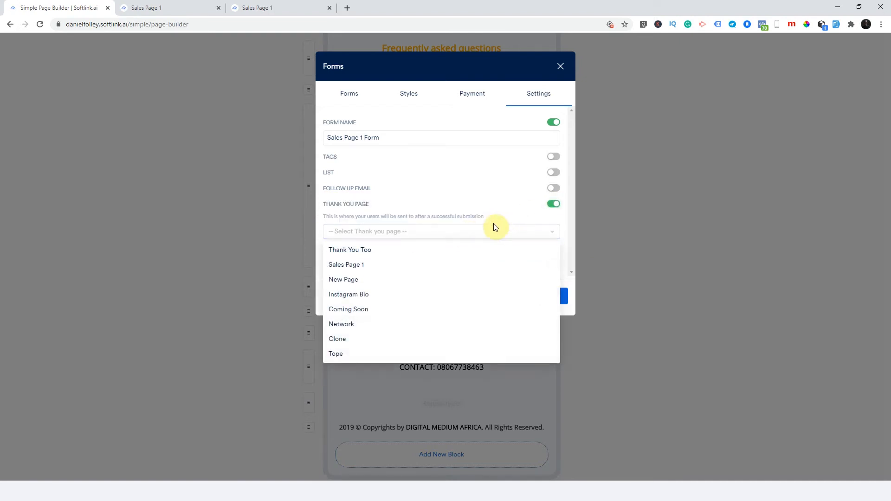
pyautogui.click(366, 251)
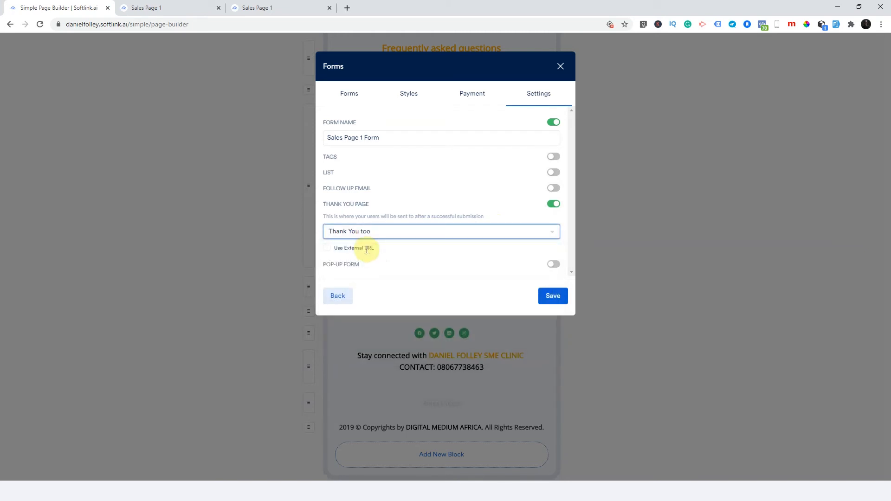
pyautogui.click(326, 249)
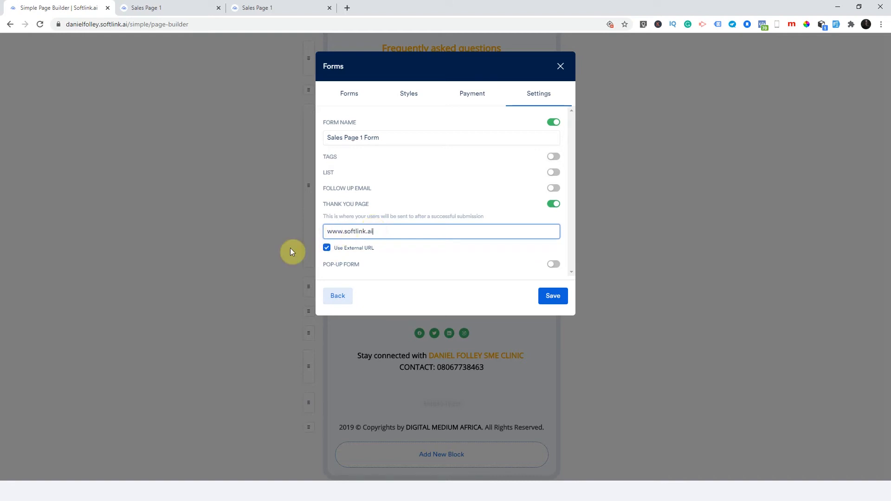
pyautogui.click(468, 219)
pyautogui.moveTo(391, 231); pyautogui.dragTo(302, 234)
pyautogui.press('BackSpace')
pyautogui.click(557, 206)
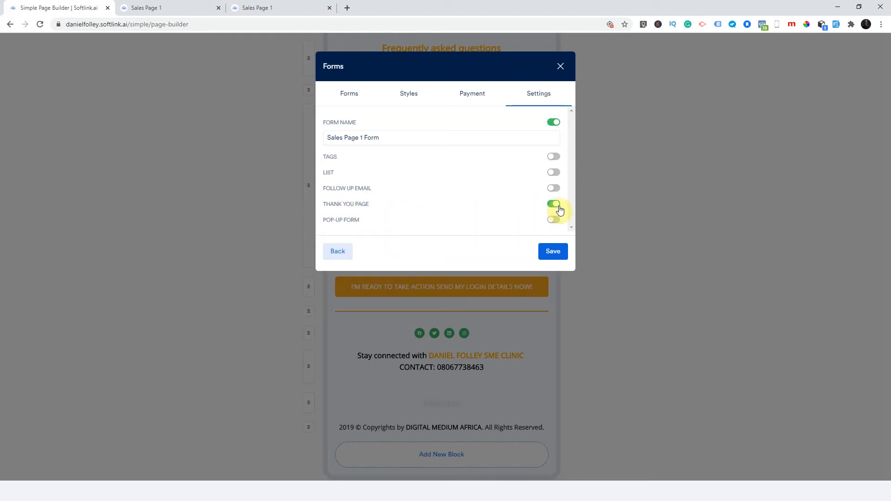
pyautogui.click(559, 208)
pyautogui.click(379, 226)
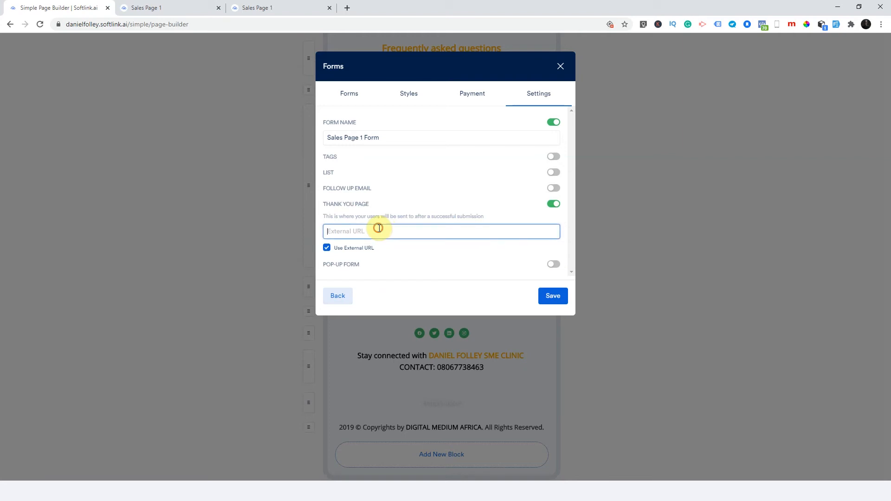
pyautogui.click(328, 250)
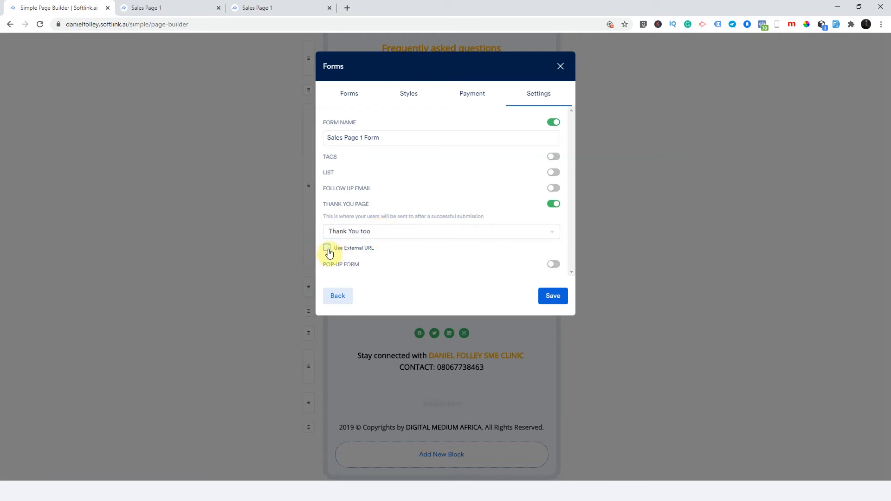
# Select "Thank You Too" as the form's thank-you page and save the form block
pyautogui.click(377, 232)
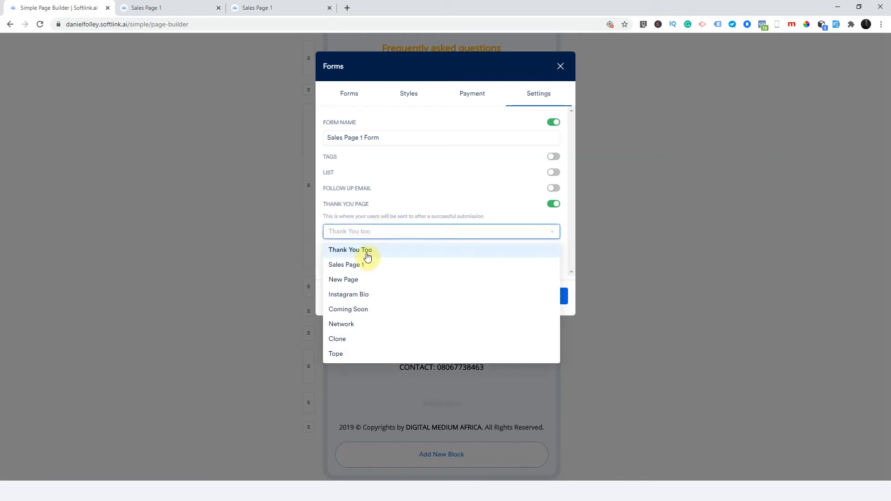
pyautogui.click(367, 251)
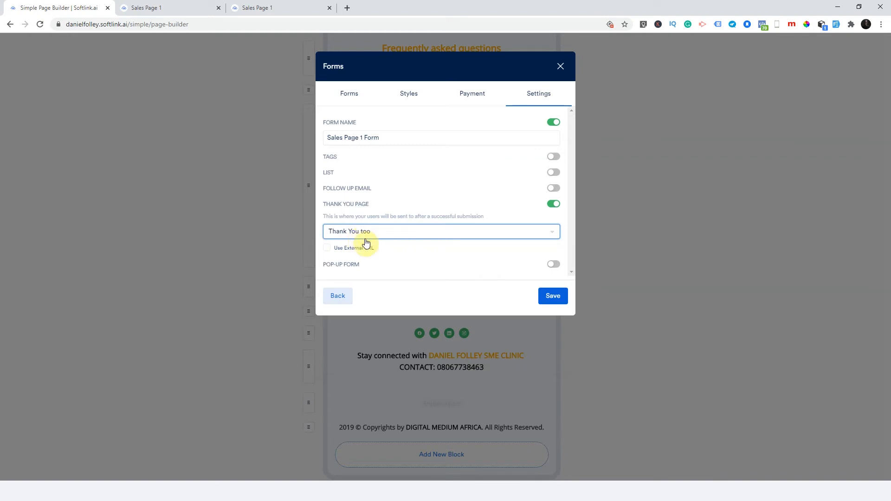
pyautogui.click(545, 298)
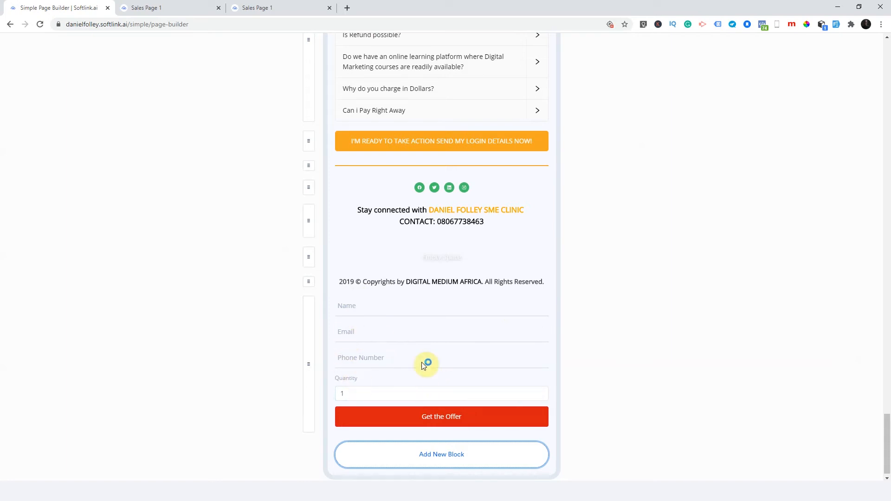
# Turn the saved form into a pop-up form in its settings, update it and close its editor
pyautogui.click(395, 338)
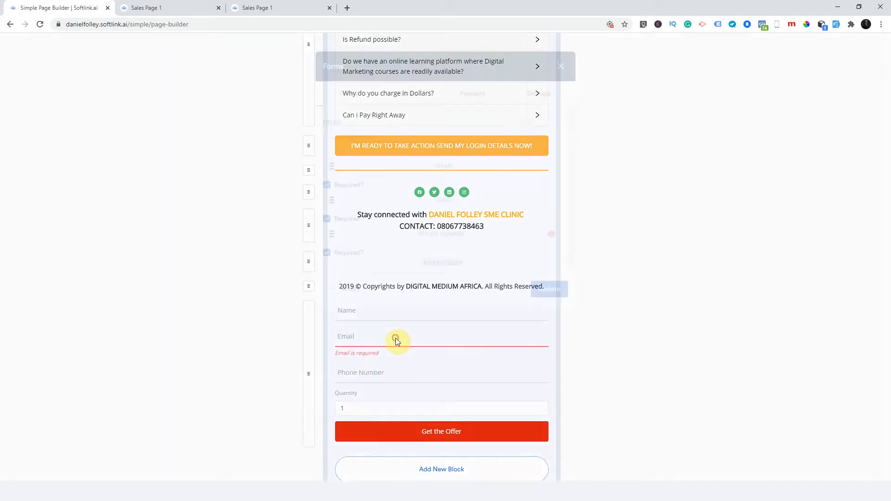
pyautogui.click(539, 98)
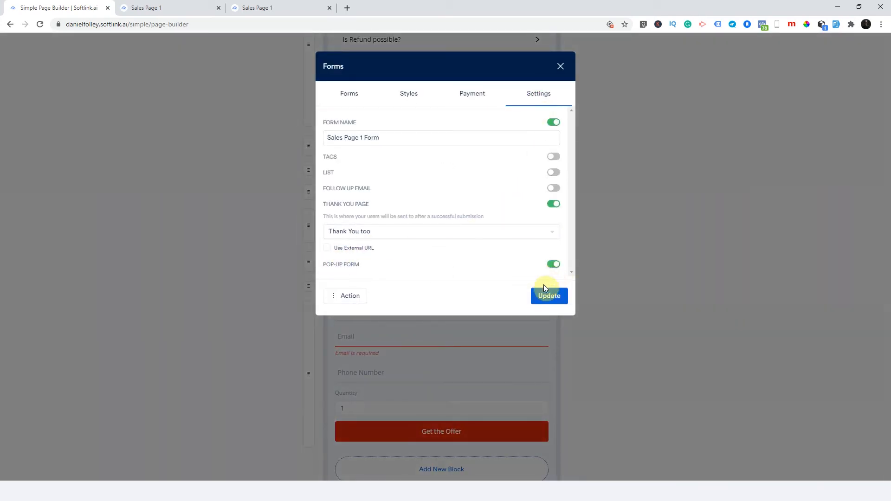
pyautogui.click(547, 297)
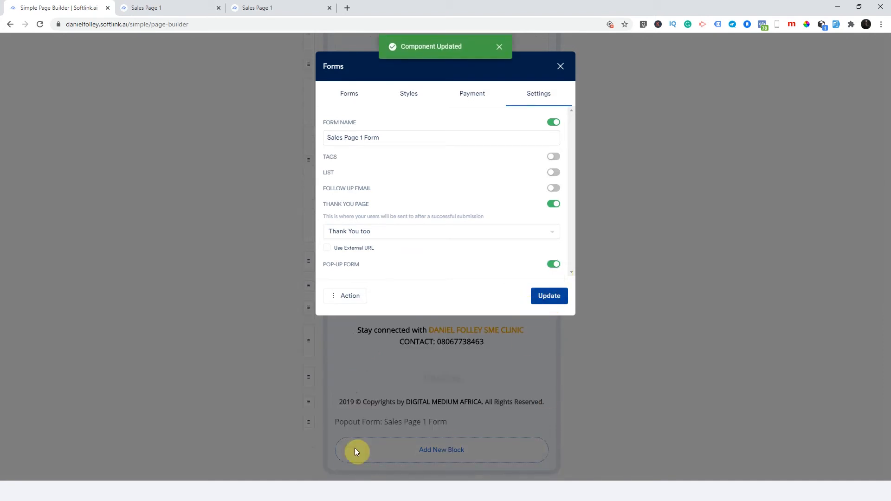
pyautogui.click(355, 450)
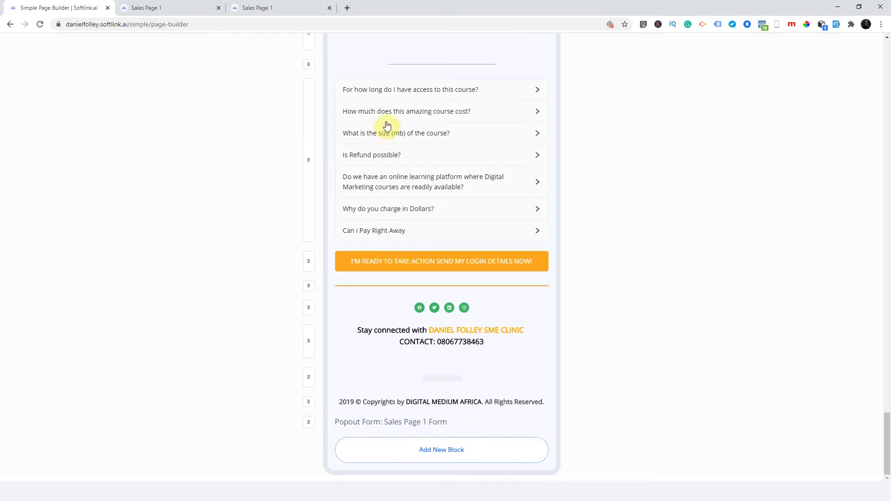
# Set the "I'M READY TO TAKE ACTION SEND MY LOGIN DETAILS NOW!" button's action to Popout Form with Sales Page 1 Form and update it
pyautogui.click(381, 262)
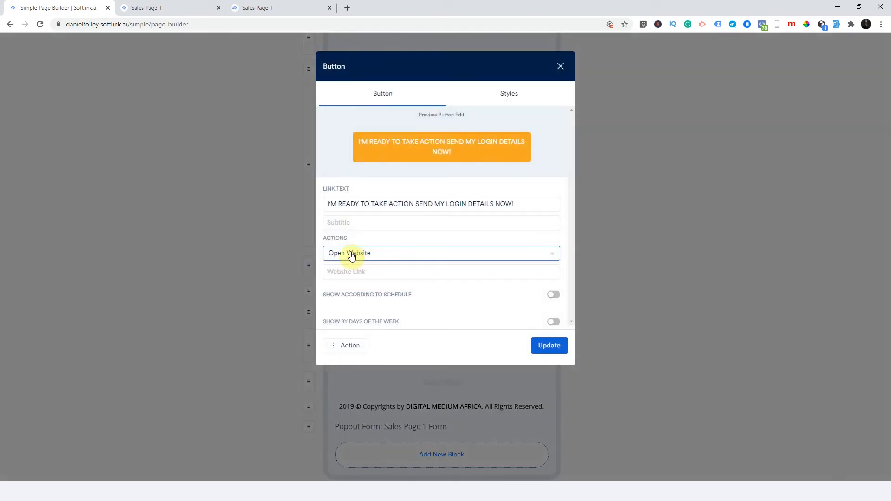
pyautogui.click(350, 260)
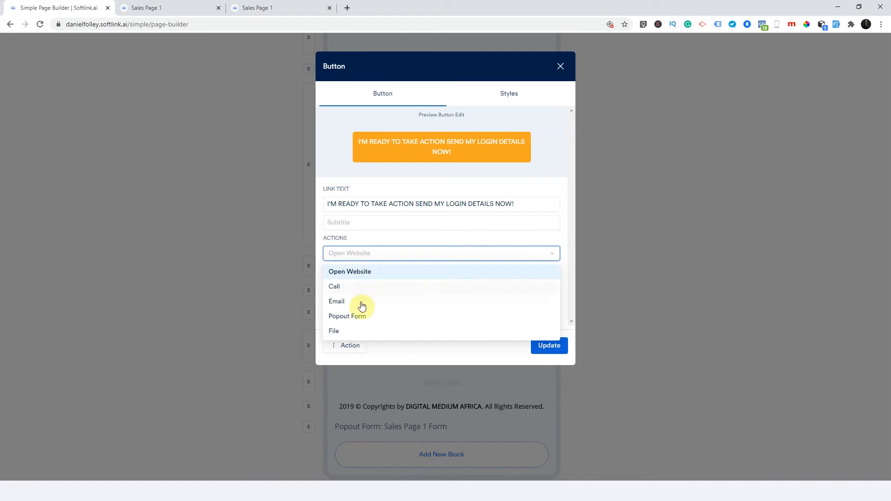
pyautogui.click(356, 320)
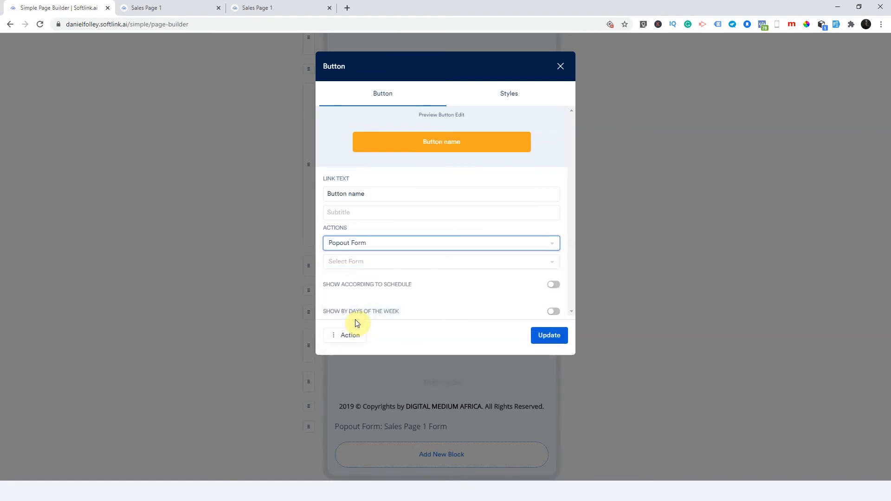
pyautogui.click(350, 265)
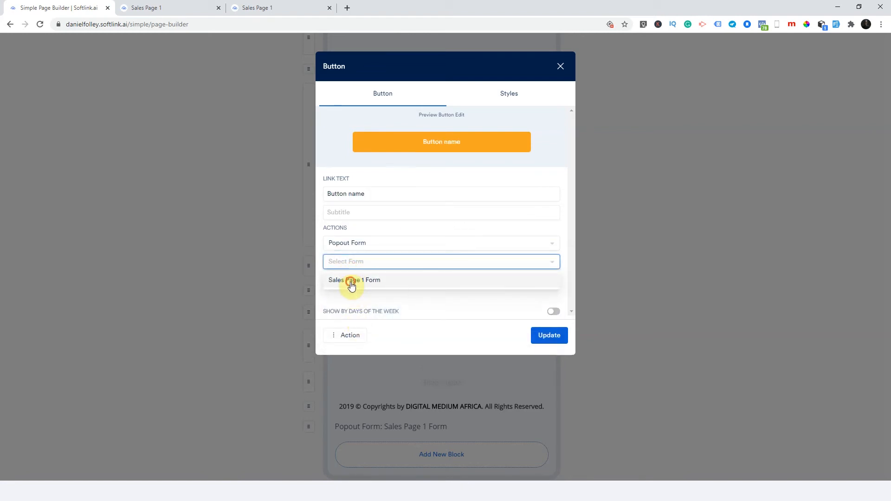
pyautogui.click(351, 281)
pyautogui.click(557, 342)
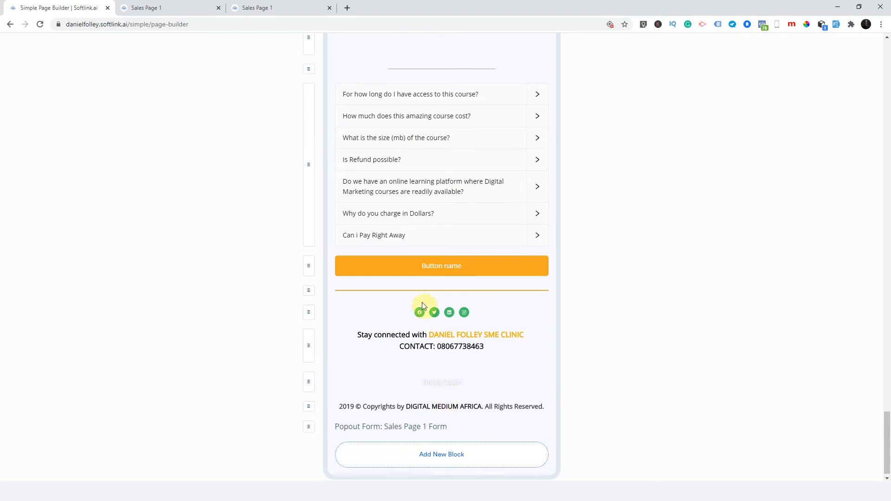
# Link the "I'M READY, SEND ME MY LOGIN DETAILS NOW!" button to the popout Sales Page 1 Form, reinstating its copied text, and update it
pyautogui.scroll(8, 422, 305)
pyautogui.click(416, 253)
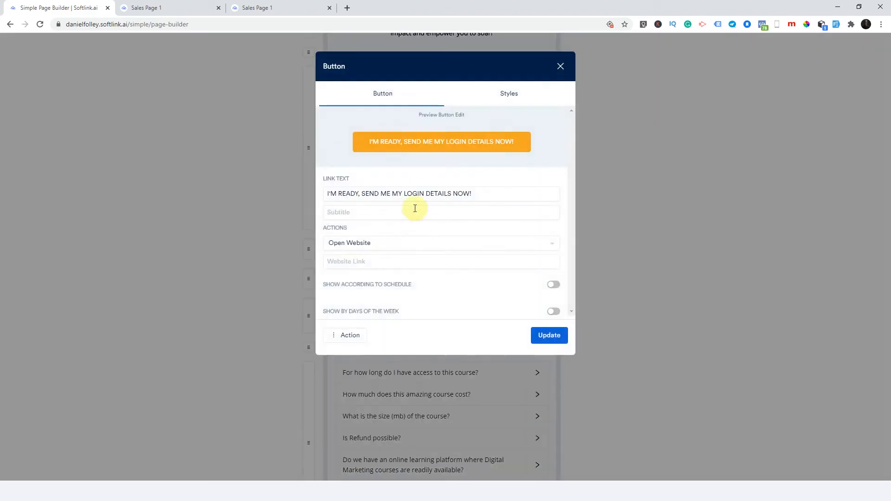
pyautogui.moveTo(494, 193); pyautogui.dragTo(272, 204)
pyautogui.hotkey('ctrl', 'c')
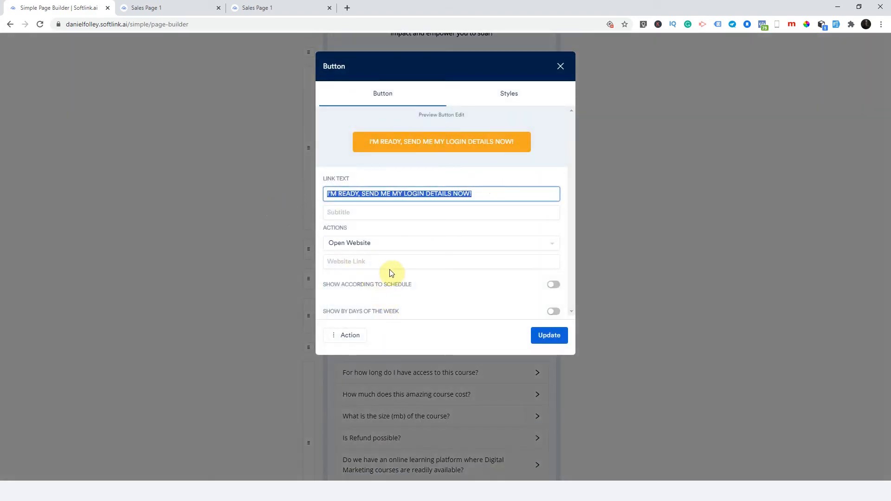
pyautogui.click(386, 245)
pyautogui.click(352, 309)
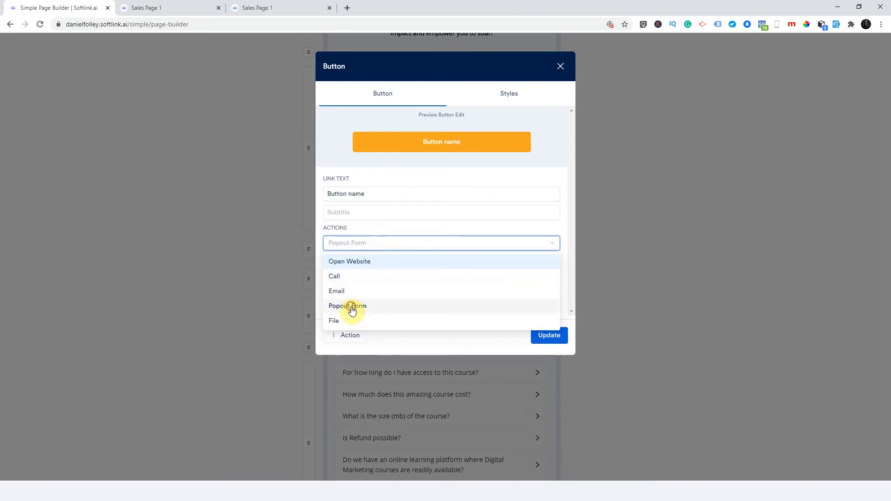
pyautogui.click(352, 265)
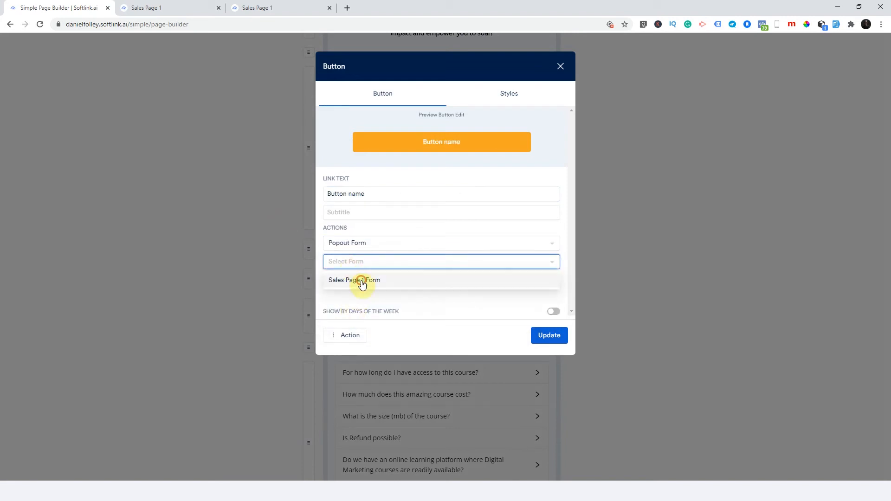
pyautogui.click(362, 282)
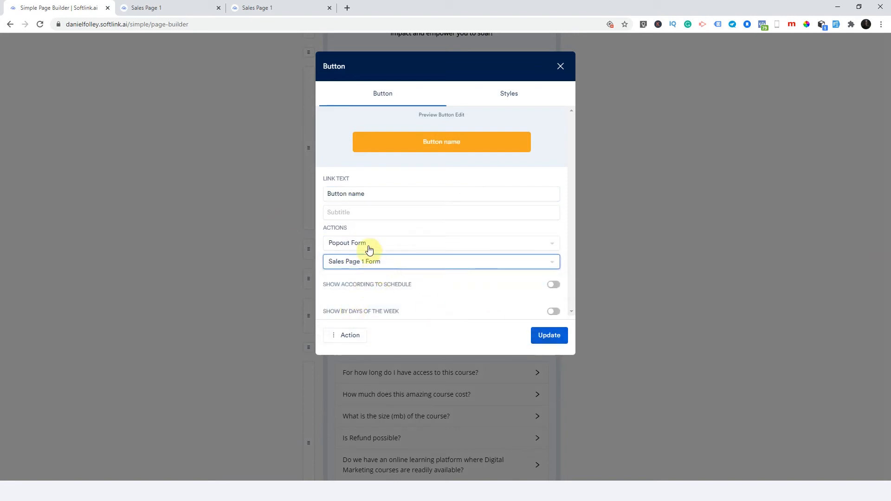
pyautogui.moveTo(381, 194); pyautogui.dragTo(302, 189)
pyautogui.hotkey('ctrl', 'v')
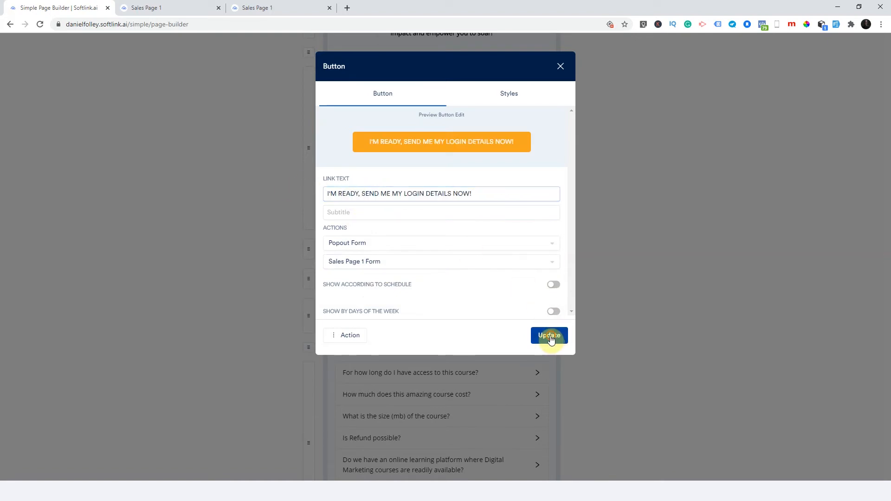
pyautogui.click(551, 335)
# Copy the "READY TO RUN PROFITABLE FACEBOOK ADS!" button's text, set its action to Popout Form with Sales Page 1 Form, and update it
pyautogui.scroll(4, 442, 216)
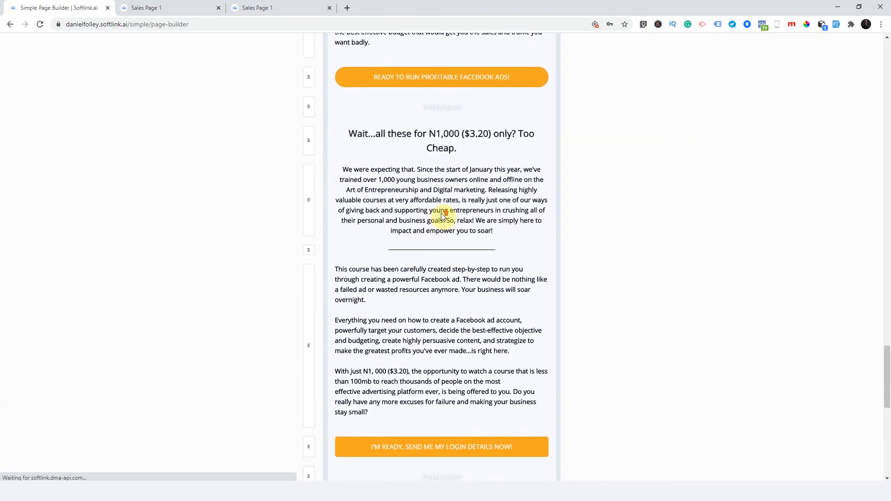
pyautogui.scroll(1, 442, 215)
pyautogui.click(413, 113)
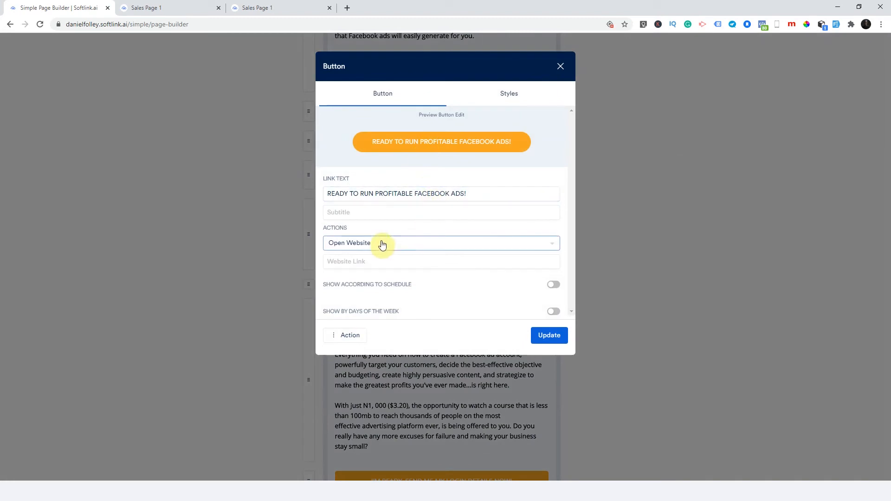
pyautogui.moveTo(469, 194); pyautogui.dragTo(259, 186)
pyautogui.hotkey('ctrl', 'c')
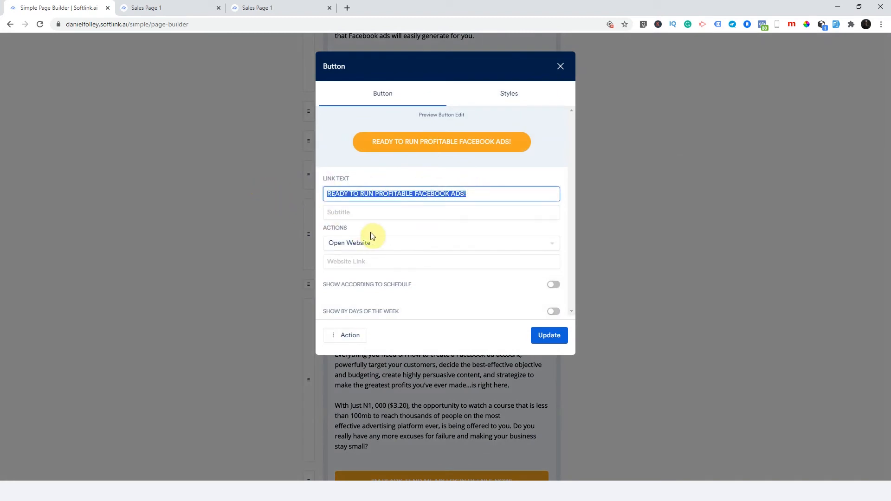
pyautogui.click(379, 244)
pyautogui.click(361, 304)
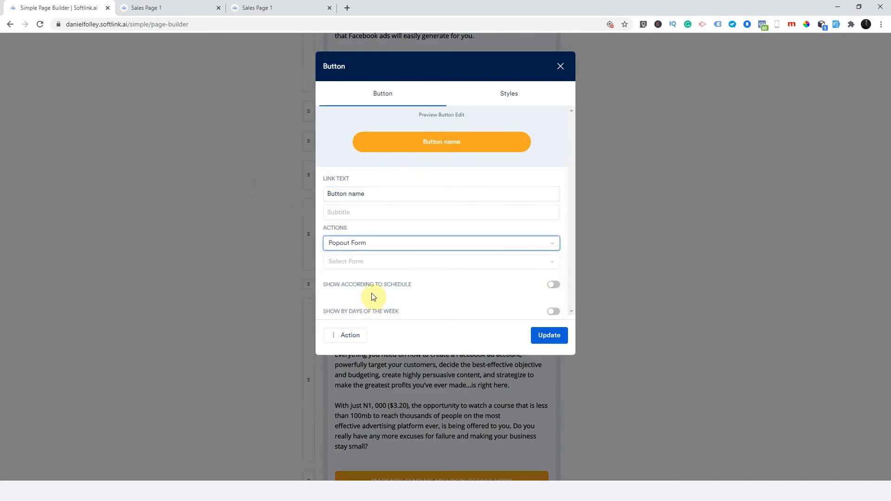
pyautogui.click(372, 263)
pyautogui.click(369, 281)
pyautogui.click(555, 339)
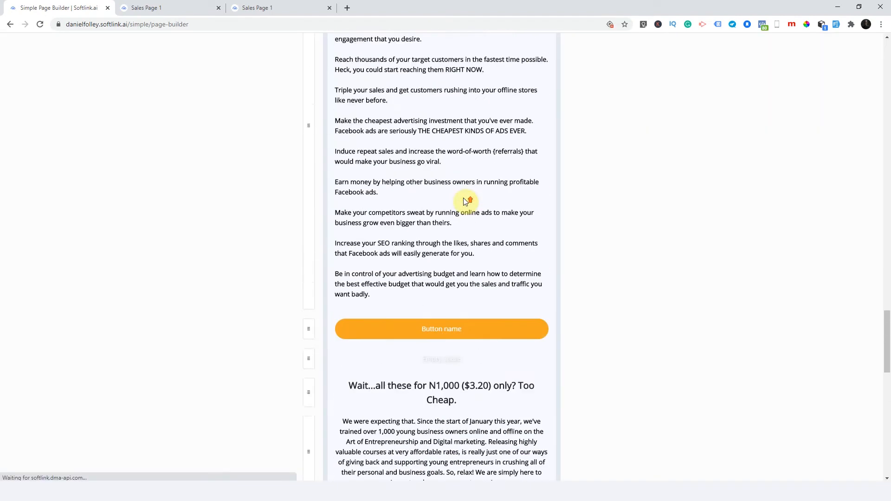
# Replace the placeholder text of the rounded button above "Wait...all these for N1,000" with "READY TO RUN PROFITABLE FACEBOOK ADS!" and update it
pyautogui.scroll(2, 465, 202)
pyautogui.click(447, 441)
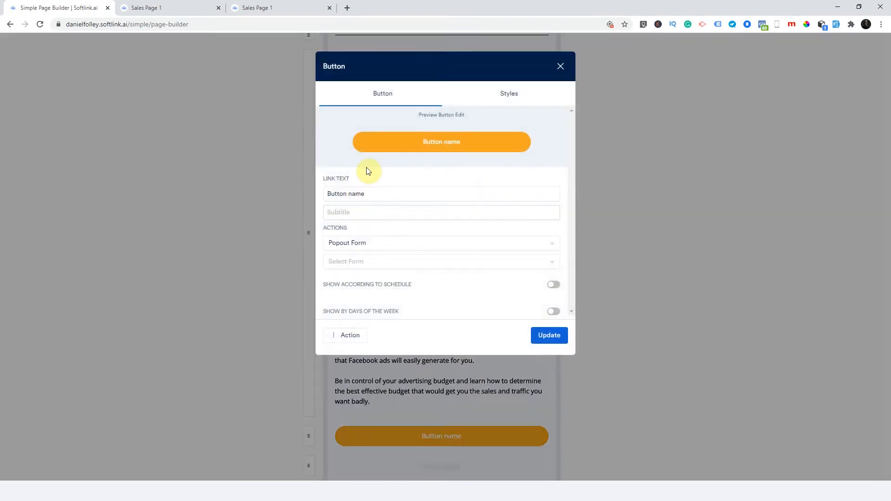
pyautogui.tripleClick(402, 194)
pyautogui.hotkey('ctrl', 'v')
pyautogui.click(548, 335)
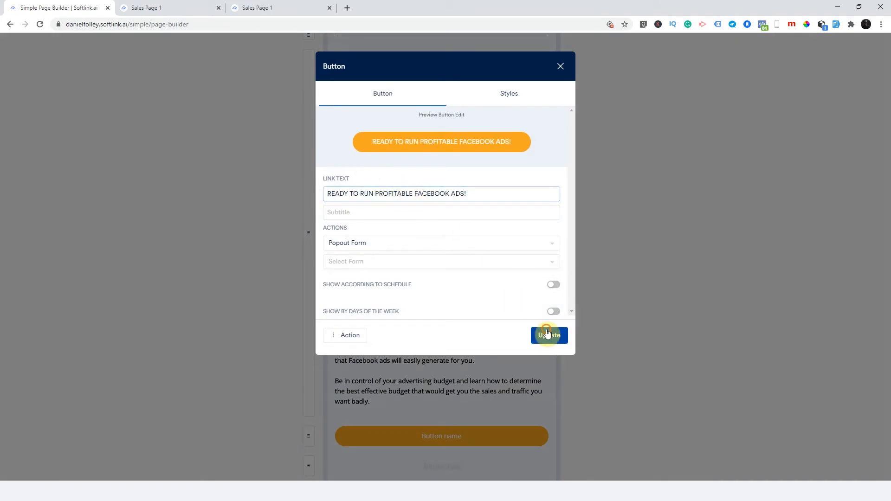
# Copy the "START DEVOURING NOW" button's text, set its action to Popout Form with Sales Page 1 Form, and update it
pyautogui.scroll(6, 446, 205)
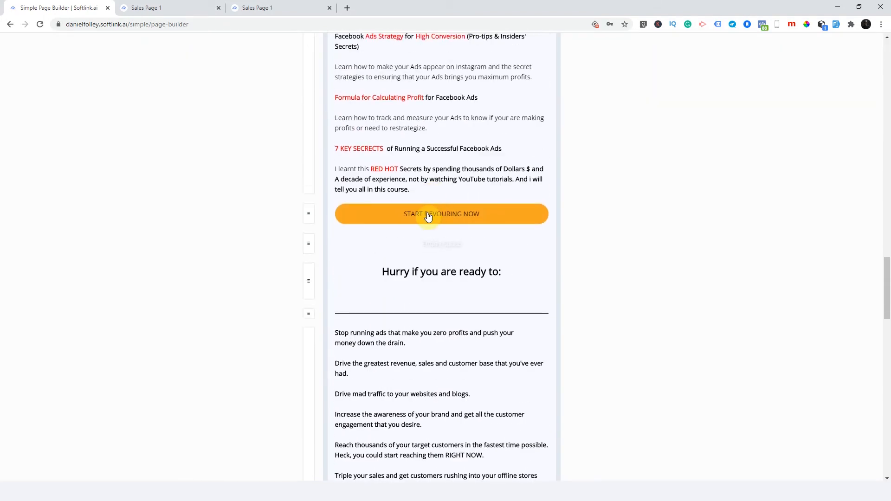
pyautogui.click(428, 217)
pyautogui.tripleClick(376, 193)
pyautogui.hotkey('ctrl', 'c')
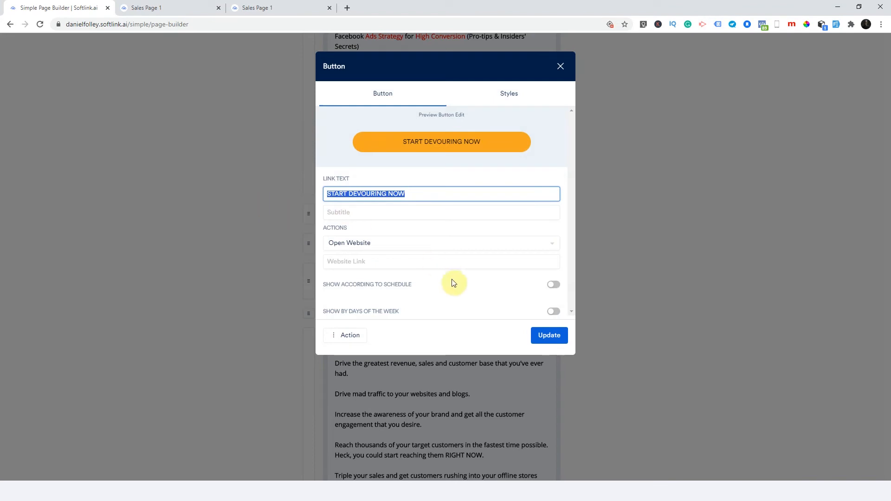
pyautogui.click(404, 243)
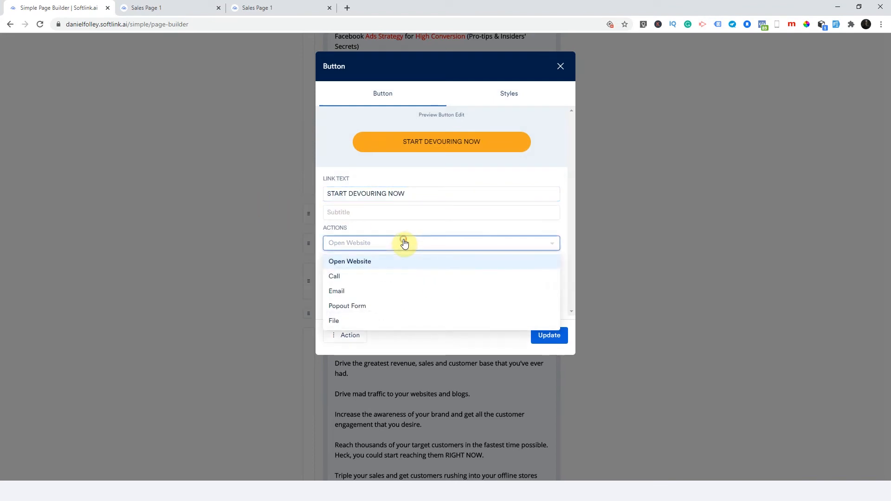
pyautogui.click(358, 306)
pyautogui.click(367, 272)
pyautogui.click(365, 281)
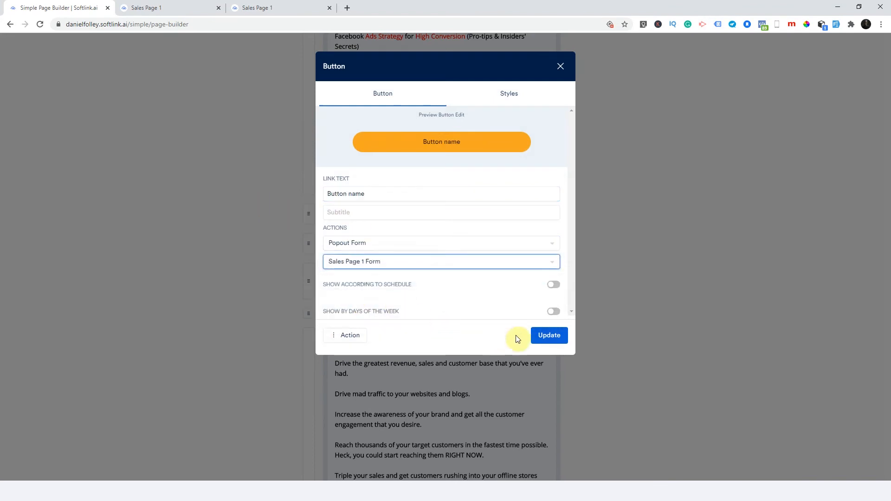
pyautogui.click(549, 336)
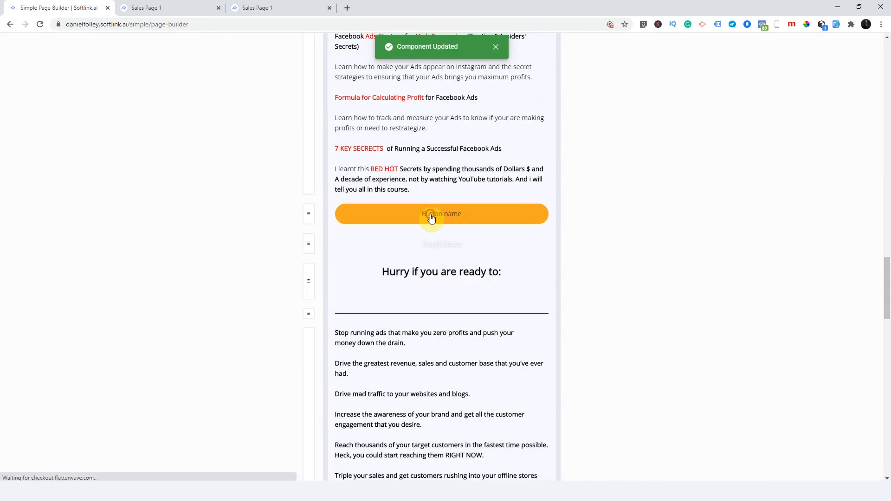
# Replace the placeholder text of the button above "Hurry if you are ready to:" with "START DEVOURING NOW" and update it
pyautogui.click(427, 214)
pyautogui.tripleClick(382, 194)
pyautogui.hotkey('ctrl', 'v')
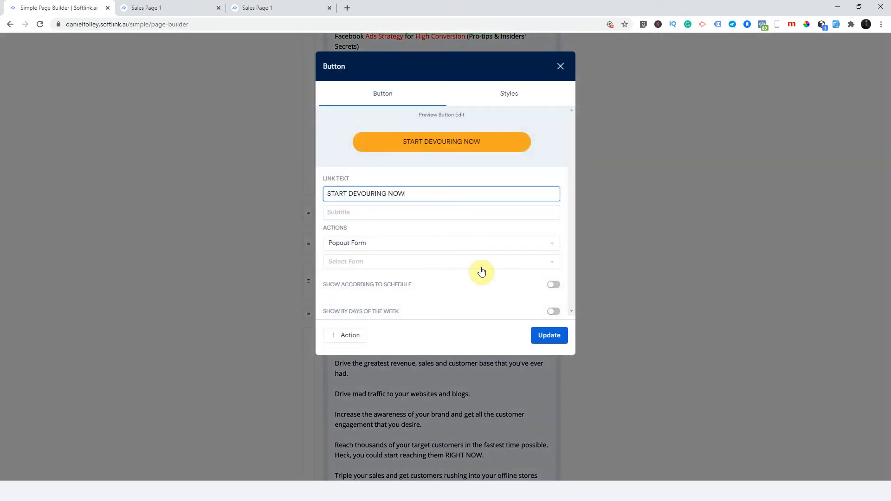
pyautogui.click(552, 335)
# Link the "I'M READY TO SIGN UP NOW!" button to the popout Sales Page 1 Form, reinstating its copied text, and update it
pyautogui.scroll(10, 543, 219)
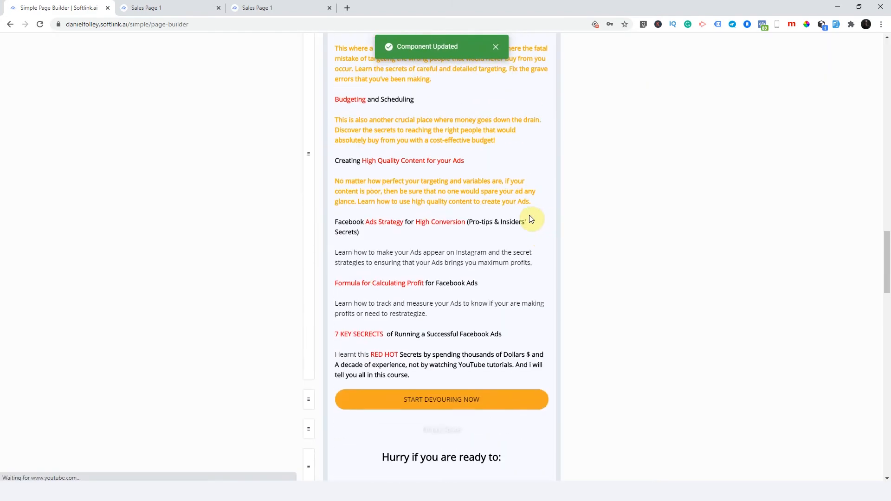
pyautogui.click(465, 272)
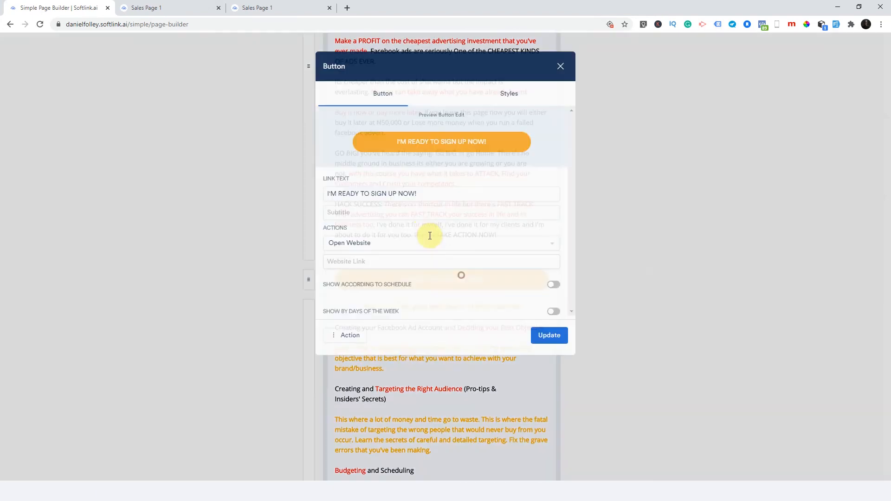
pyautogui.moveTo(436, 190); pyautogui.dragTo(304, 201)
pyautogui.hotkey('ctrl', 'c')
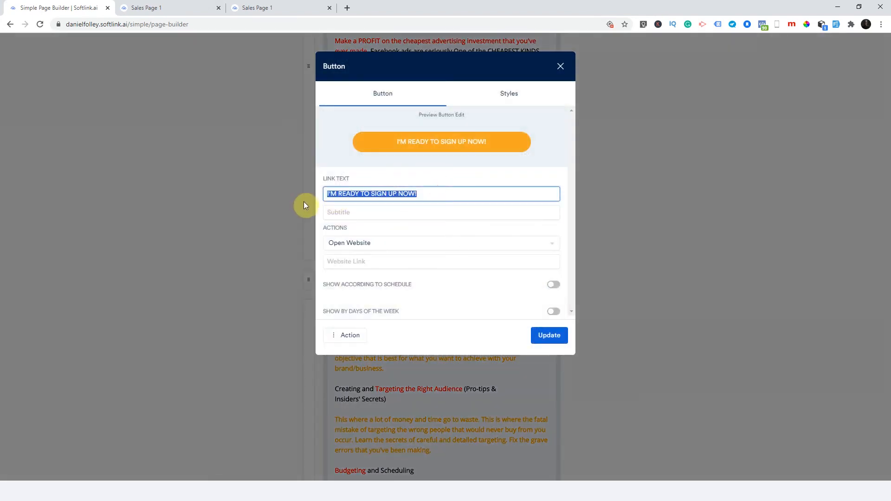
pyautogui.click(420, 244)
pyautogui.click(374, 307)
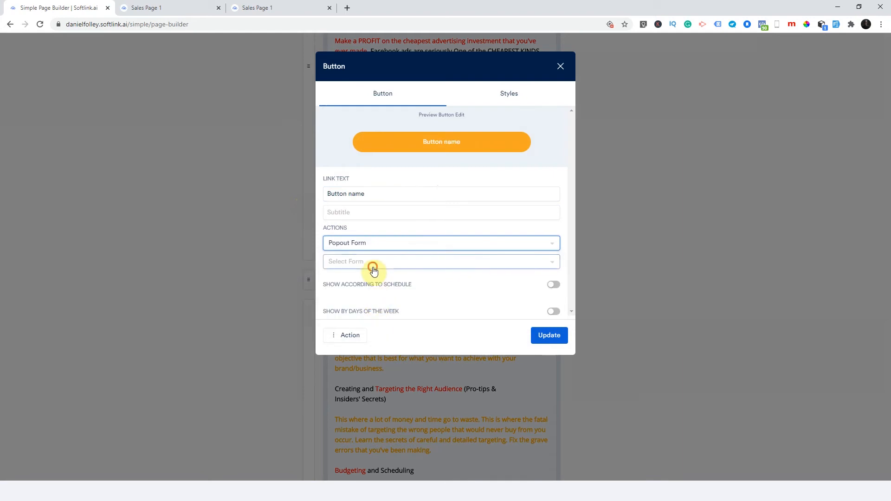
pyautogui.click(372, 263)
pyautogui.click(380, 281)
pyautogui.moveTo(386, 194); pyautogui.dragTo(292, 197)
pyautogui.hotkey('ctrl', 'v')
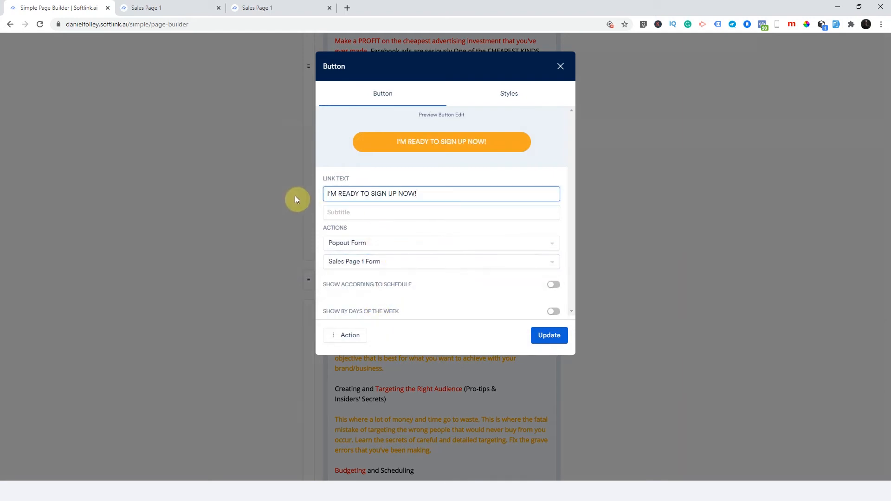
pyautogui.click(558, 336)
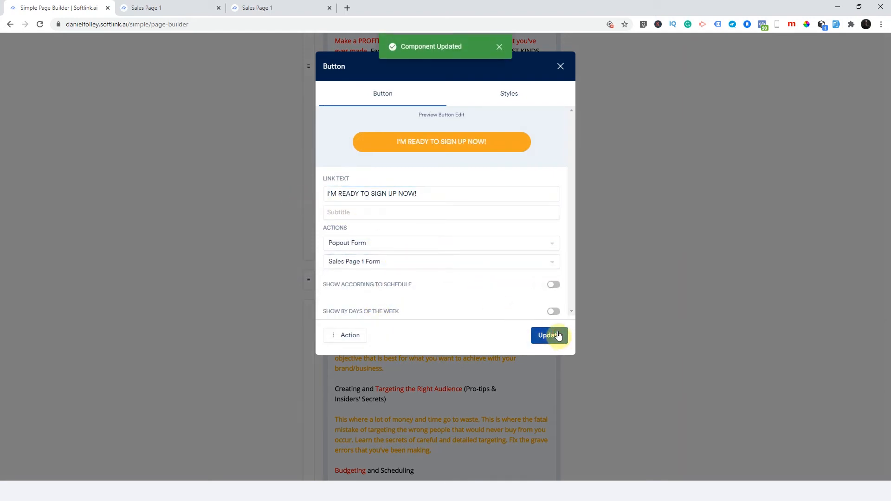
# Link the "START RUNNING PROFITABLE FACEBOOK ADS NOW!" button to the popout Sales Page 1 Form, reinstating its copied text, and update it
pyautogui.scroll(15, 472, 236)
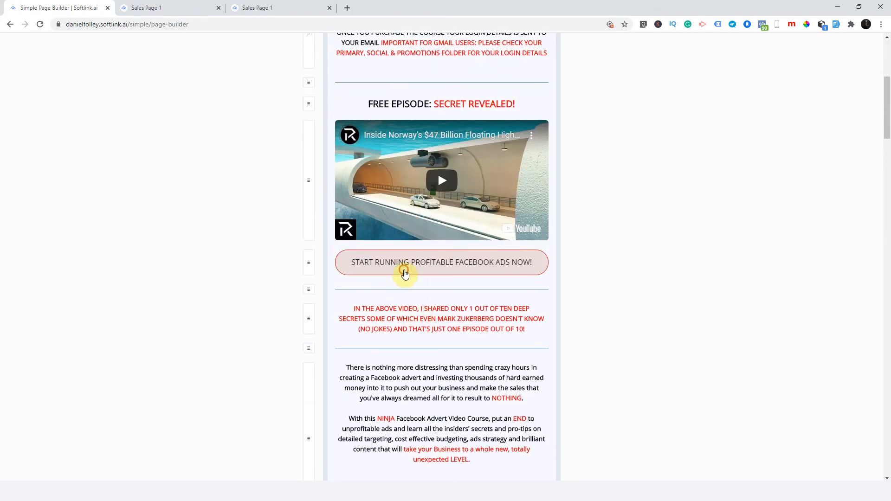
pyautogui.click(404, 272)
pyautogui.moveTo(509, 210); pyautogui.dragTo(268, 223)
pyautogui.hotkey('ctrl', 'c')
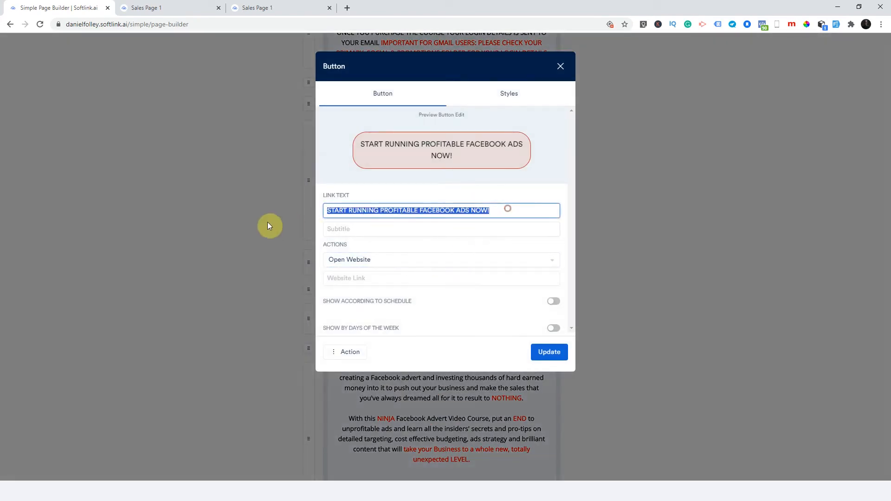
pyautogui.click(374, 263)
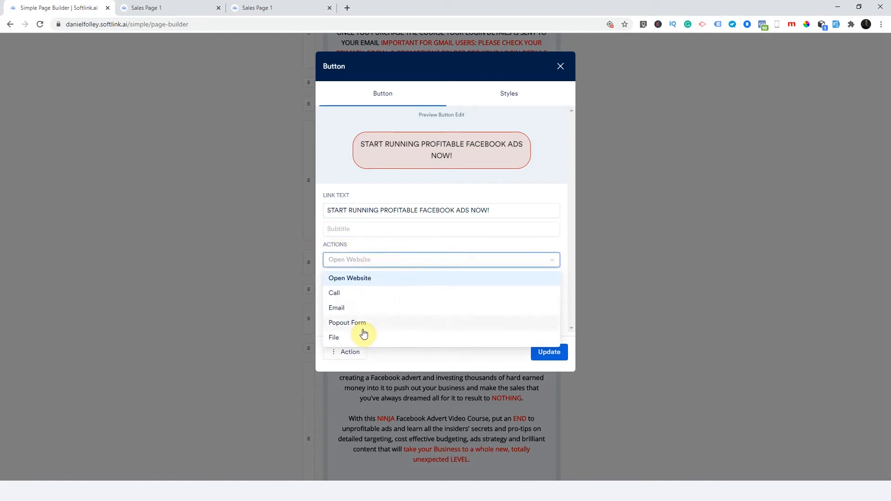
pyautogui.click(358, 322)
pyautogui.click(383, 268)
pyautogui.click(378, 286)
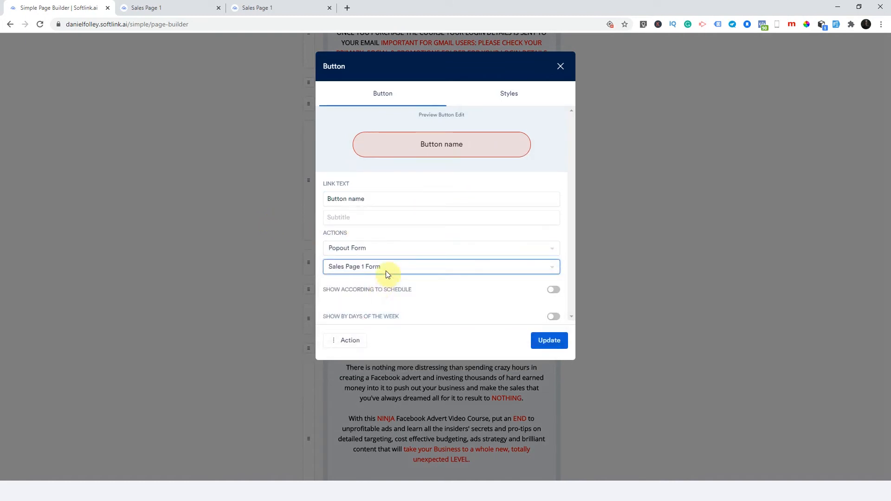
pyautogui.moveTo(377, 199); pyautogui.dragTo(296, 199)
pyautogui.hotkey('ctrl', 'v')
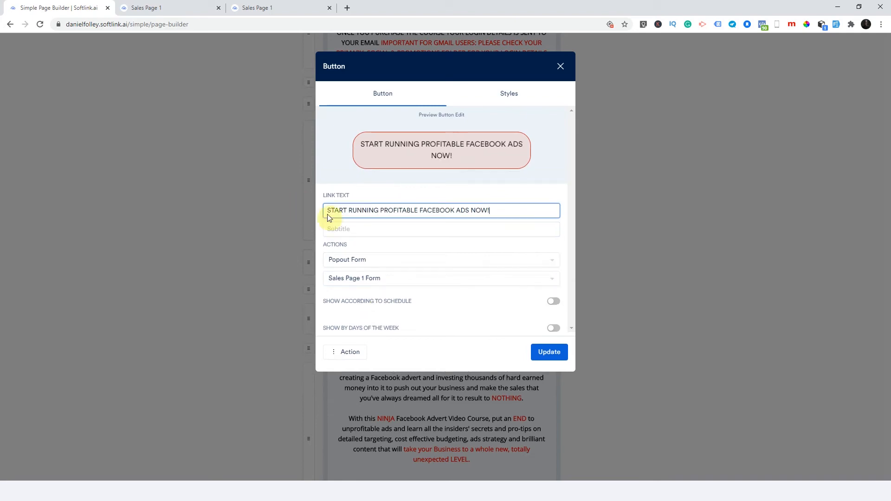
pyautogui.click(548, 352)
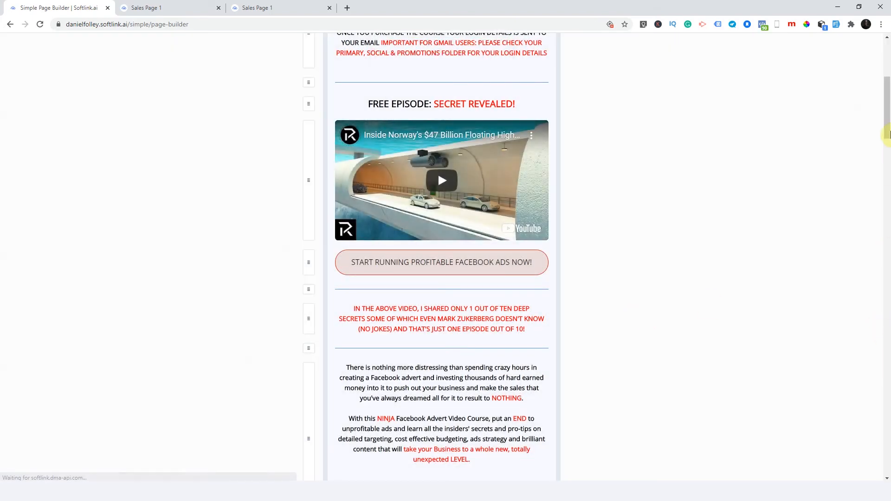
# Reload the published Sales Page 1 and open the pop-up form from its "START RUNNING PROFITABLE FACEBOOK ADS NOW!" button
pyautogui.moveTo(888, 123); pyautogui.dragTo(890, 87)
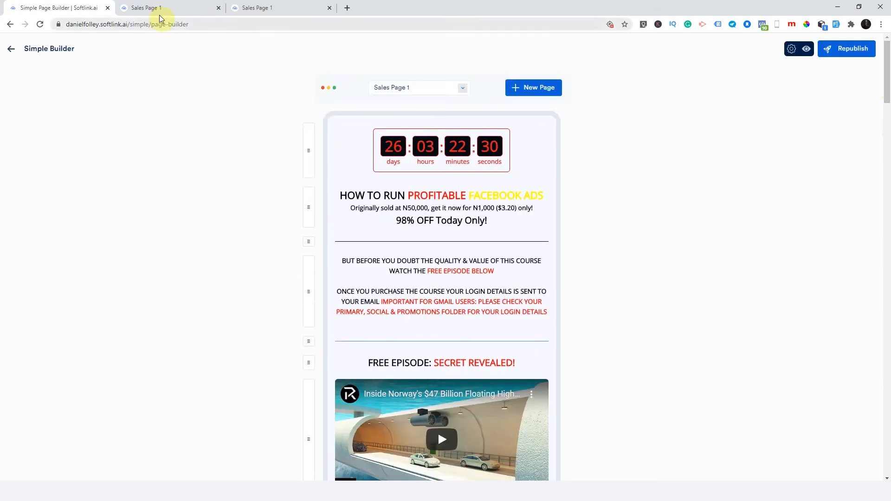
pyautogui.click(147, 8)
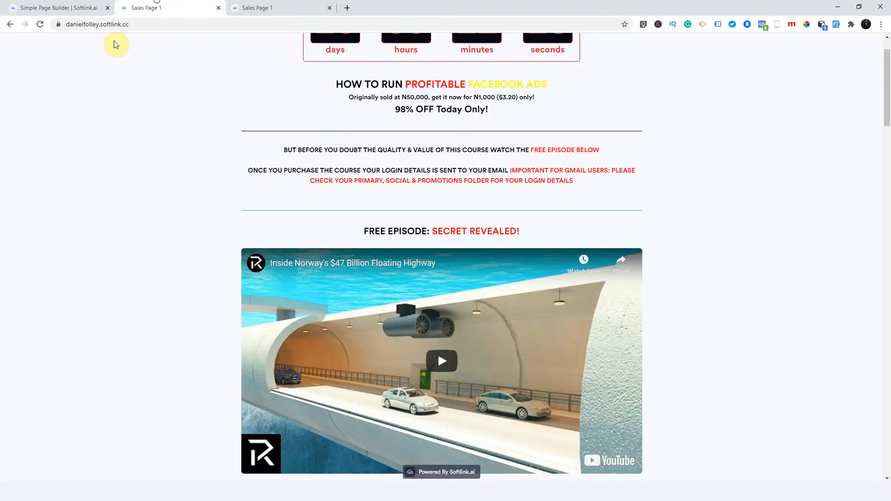
pyautogui.click(40, 24)
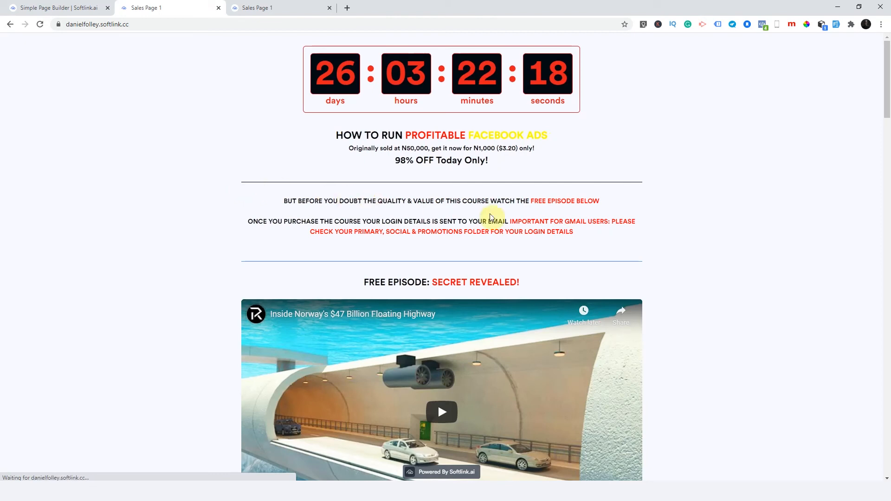
pyautogui.scroll(-7, 696, 181)
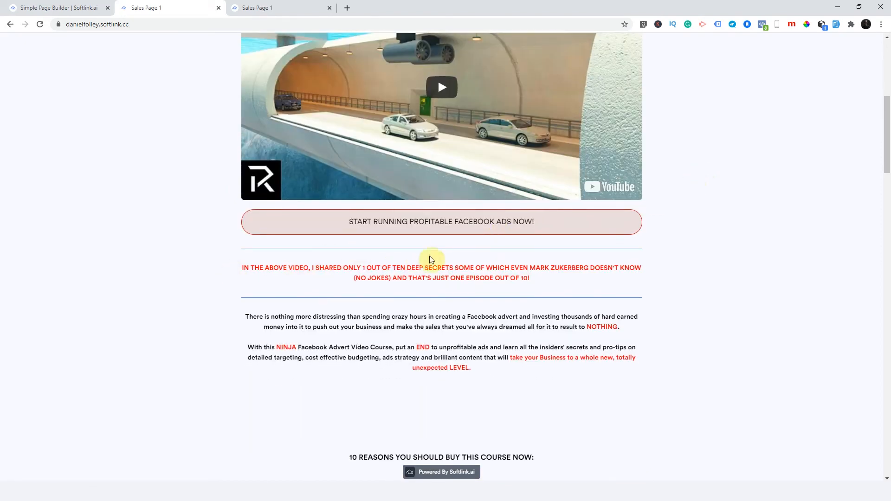
pyautogui.click(406, 232)
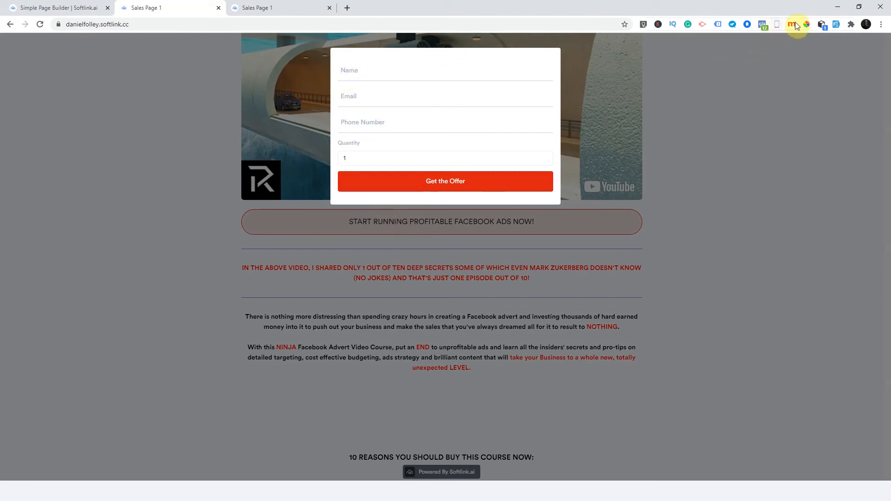
# Test the pop-up form through to checkout with dummy contact details and a quantity of 2, and cancel the payment
pyautogui.click(838, 23)
pyautogui.click(361, 160)
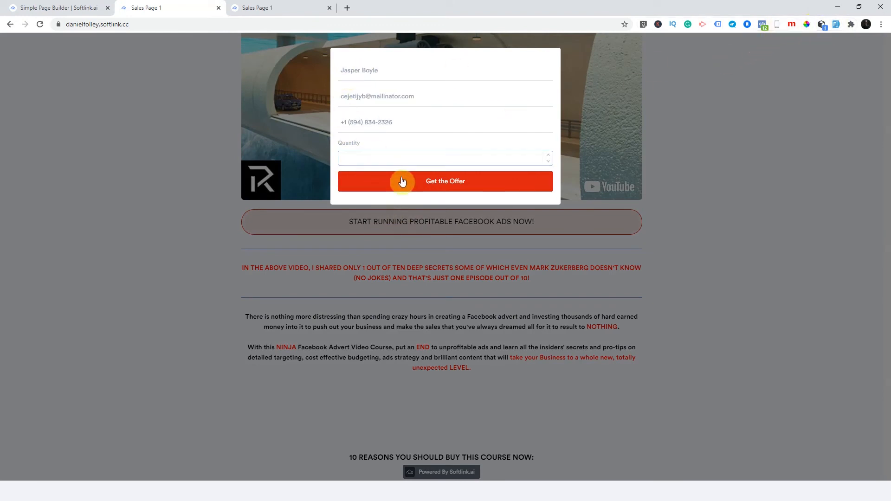
pyautogui.click(433, 160)
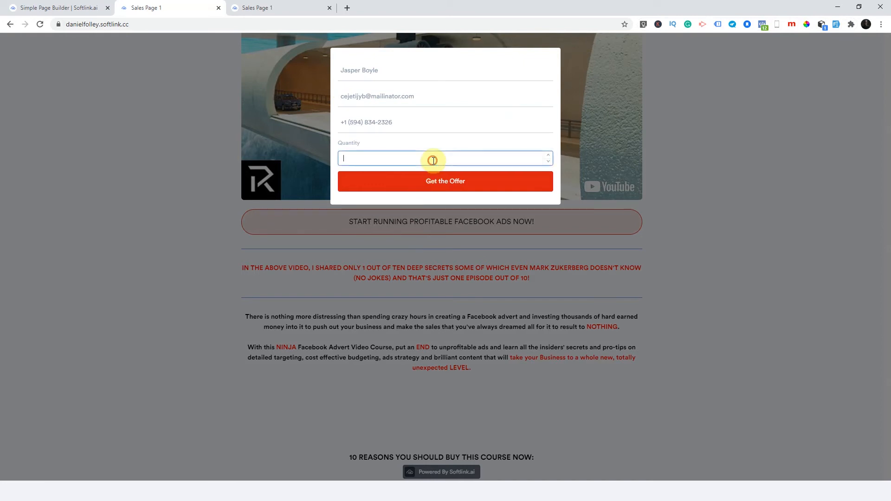
pyautogui.write('2')
pyautogui.click(455, 183)
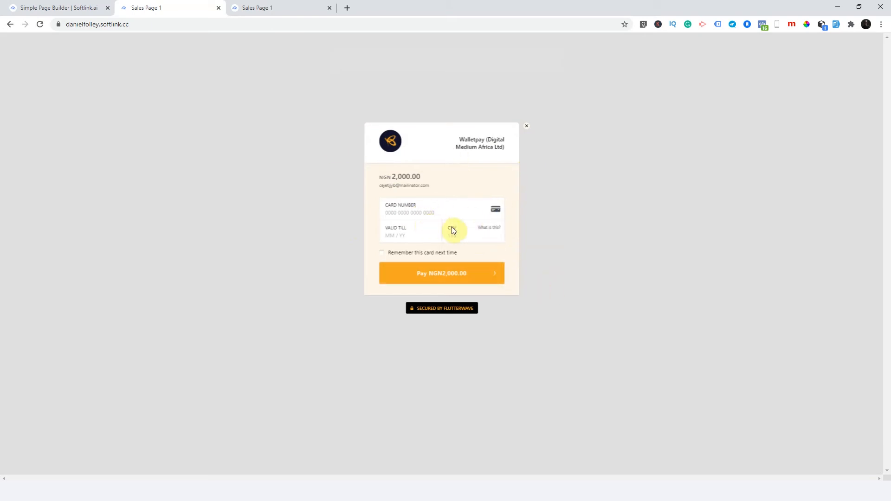
pyautogui.click(528, 131)
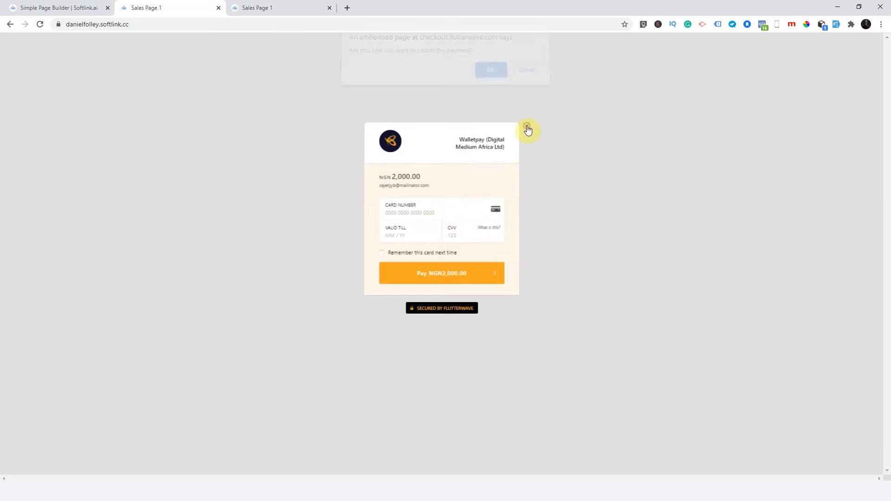
pyautogui.click(499, 75)
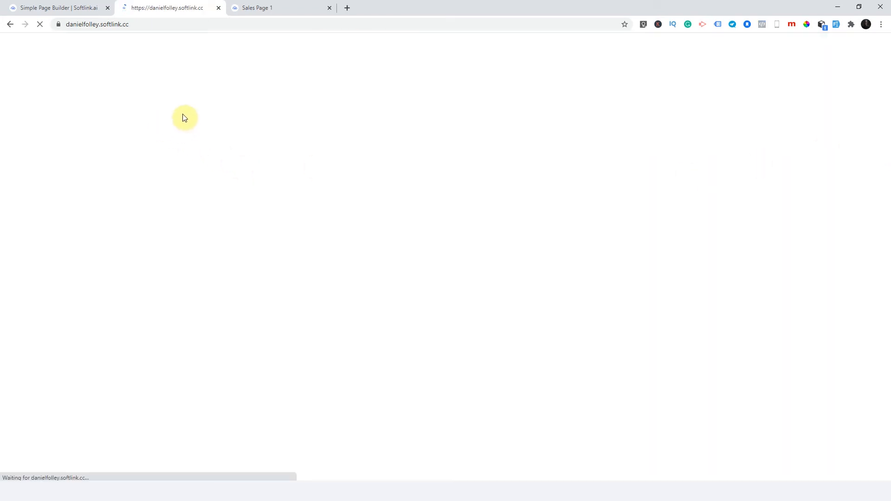
# Return to the page builder, turn off Receive Payments for the popout Sales Page 1 Form, and update it
pyautogui.click(87, 7)
pyautogui.moveTo(886, 81); pyautogui.dragTo(885, 455)
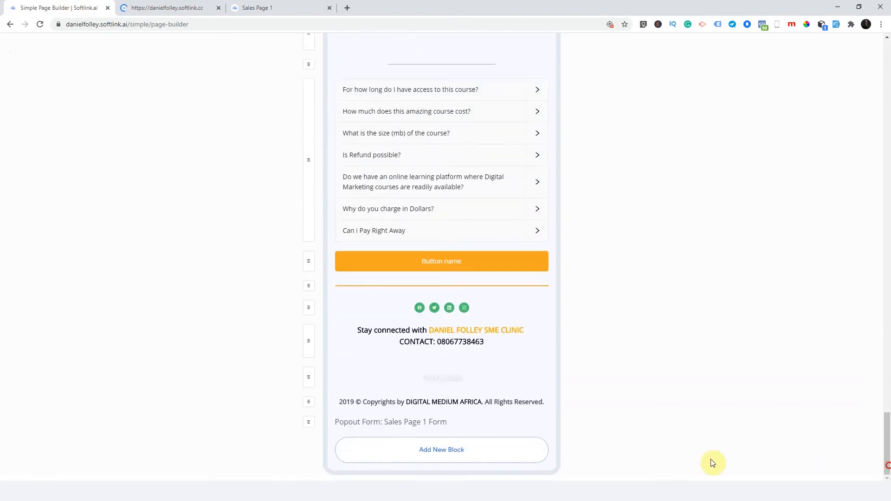
pyautogui.click(435, 381)
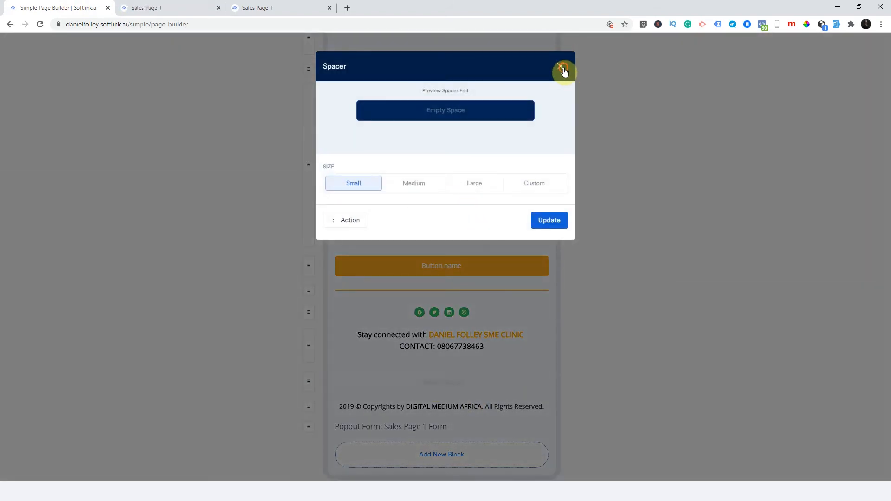
pyautogui.click(563, 69)
pyautogui.click(419, 426)
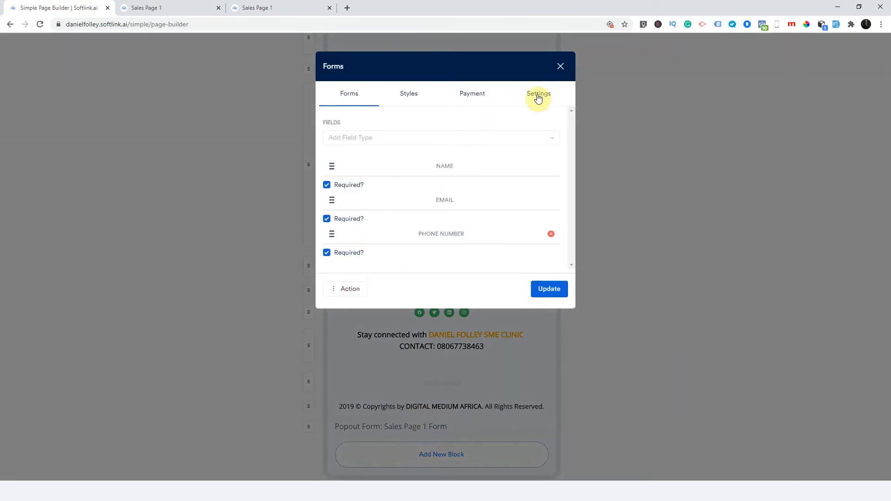
pyautogui.click(538, 97)
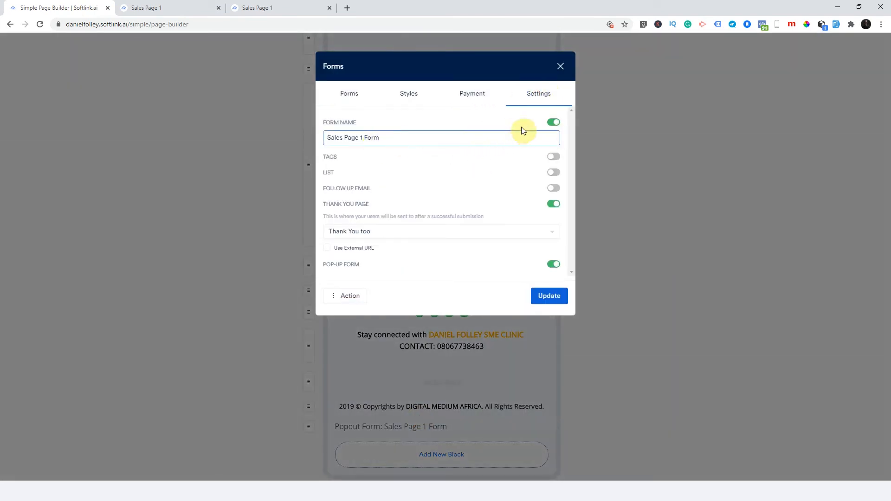
pyautogui.click(462, 98)
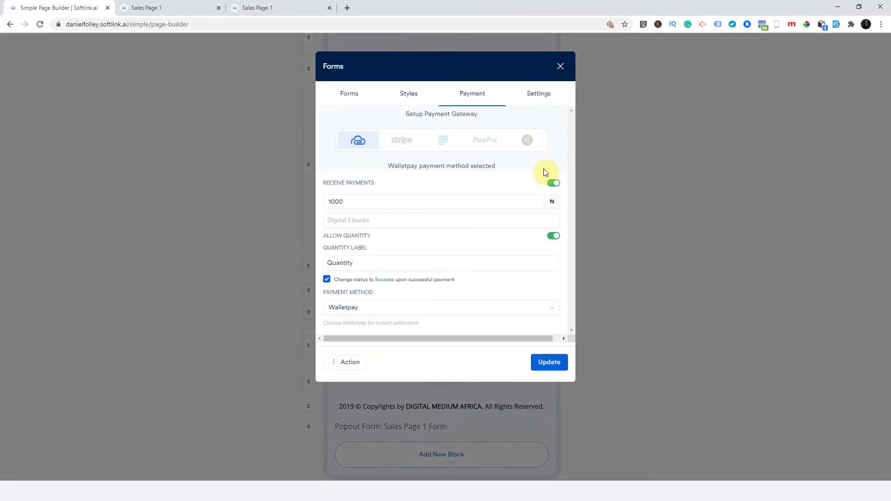
pyautogui.click(551, 184)
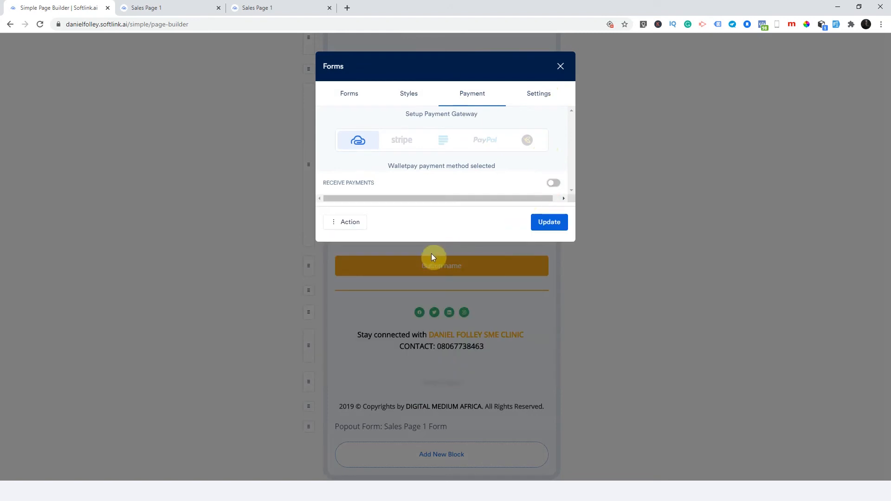
pyautogui.click(547, 225)
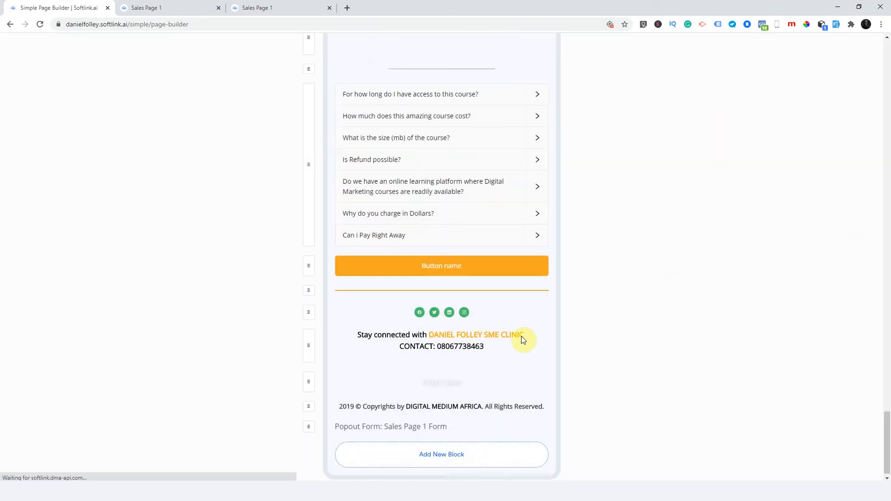
# Reload the live Sales Page 1 and reopen the pop-up form from its "START RUNNING PROFITABLE FACEBOOK ADS NOW!" button
pyautogui.click(167, 7)
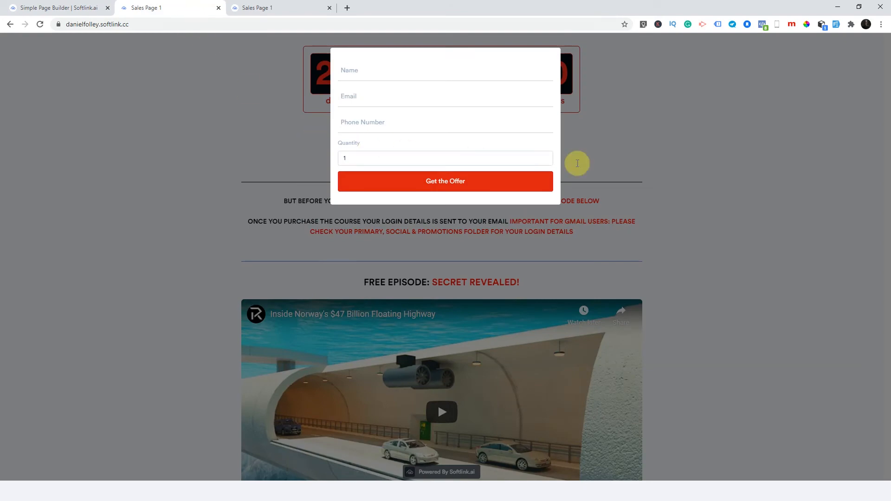
pyautogui.click(604, 160)
pyautogui.click(40, 25)
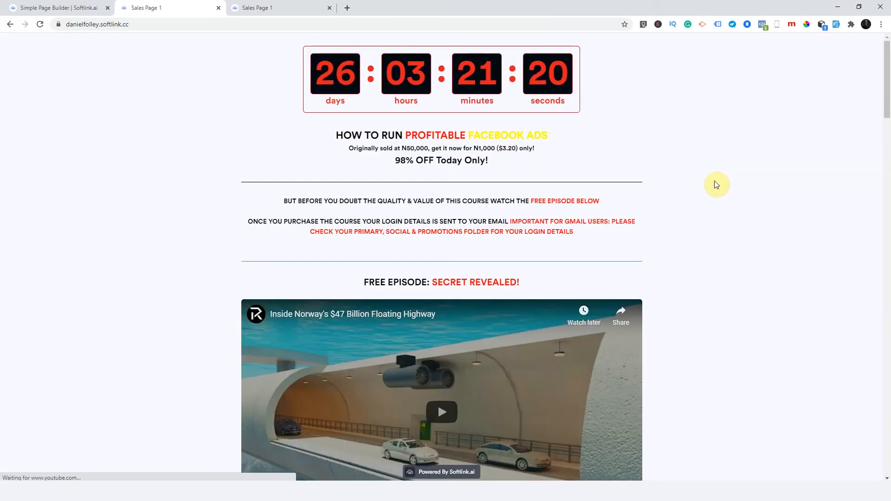
pyautogui.scroll(-8, 696, 219)
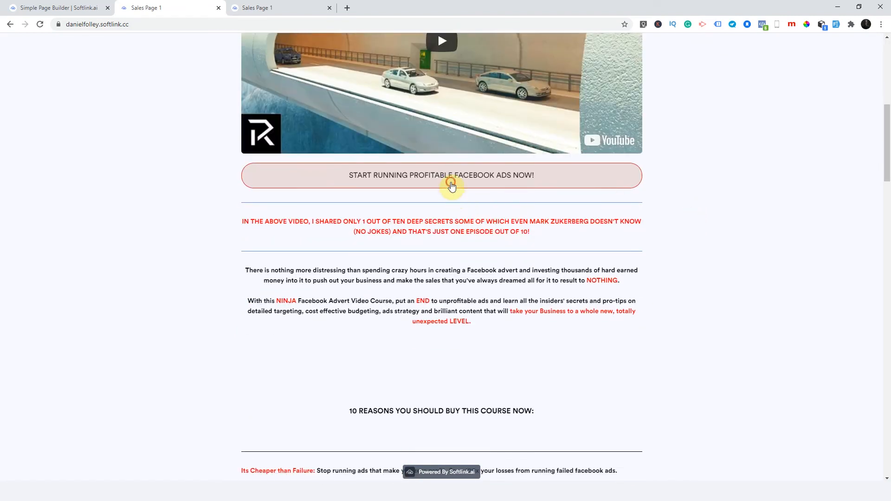
pyautogui.click(452, 186)
# Submit the pop-up form without payment using dummy contact details, and close the page it leads to
pyautogui.click(367, 70)
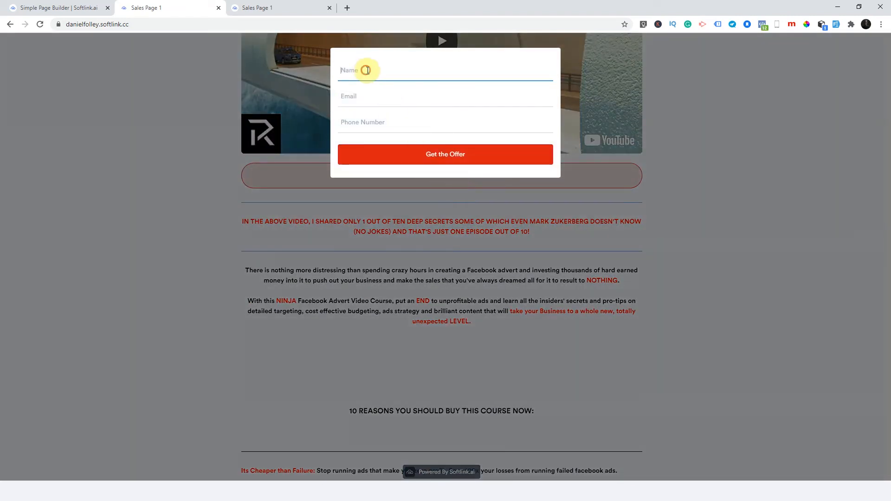
pyautogui.click(832, 25)
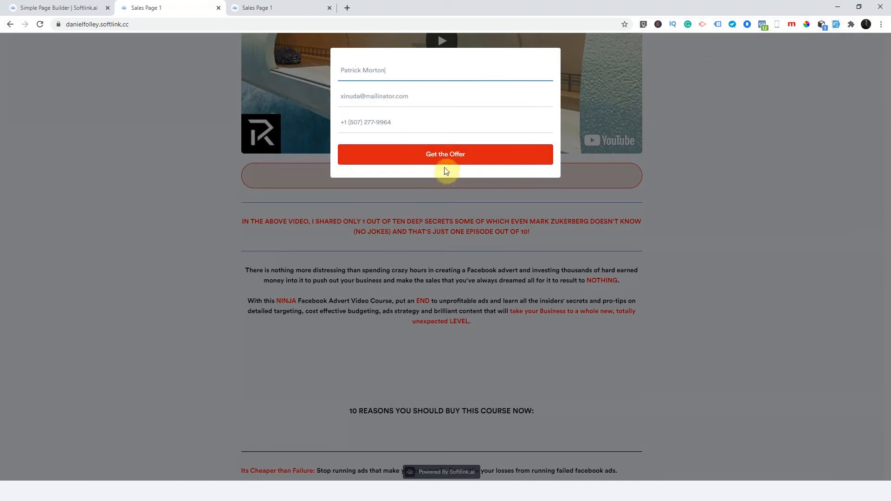
pyautogui.click(448, 156)
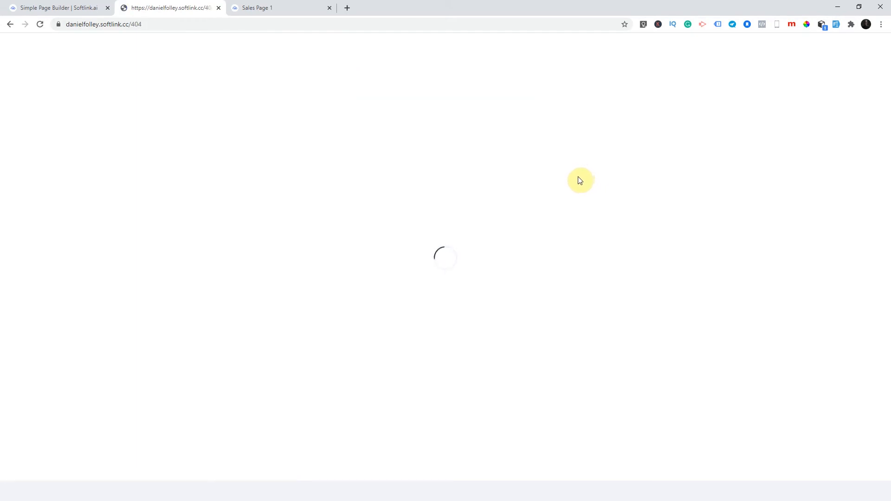
pyautogui.click(219, 11)
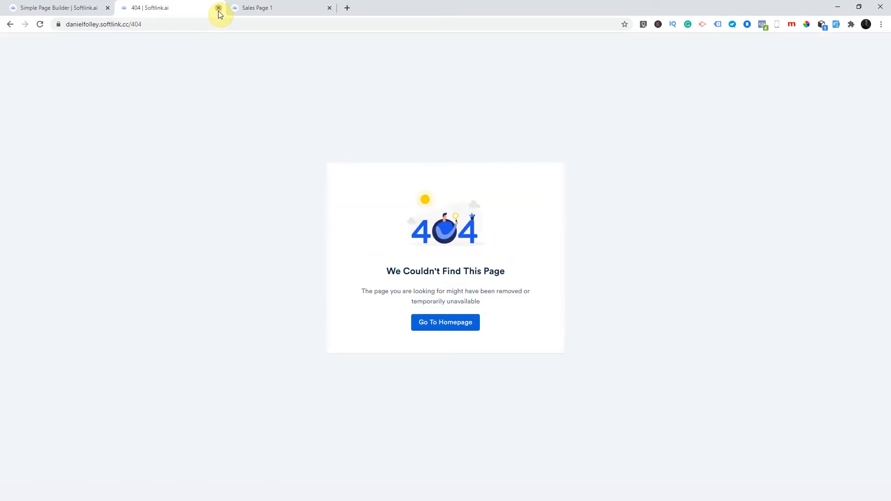
pyautogui.click(219, 8)
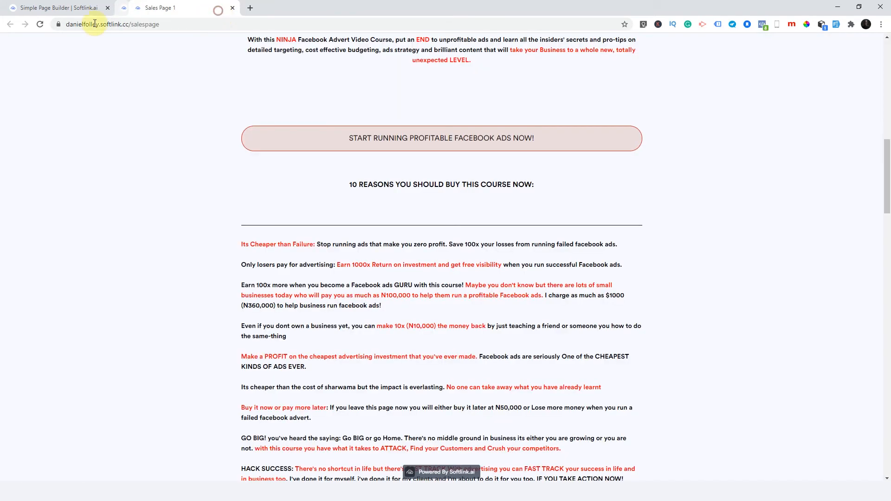
# Return to the page builder and switch from Sales Page 1 to the Thank You Too page
pyautogui.click(53, 8)
pyautogui.moveTo(887, 448); pyautogui.dragTo(876, 76)
pyautogui.click(419, 92)
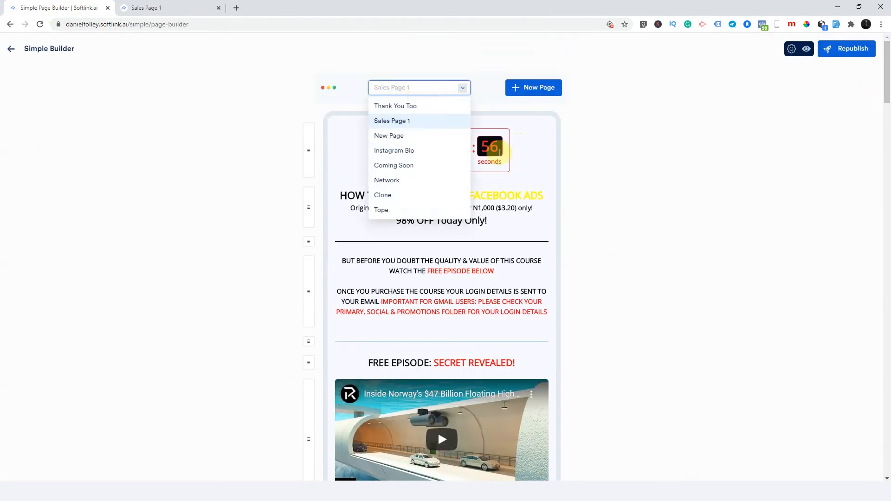
pyautogui.click(618, 203)
pyautogui.click(407, 87)
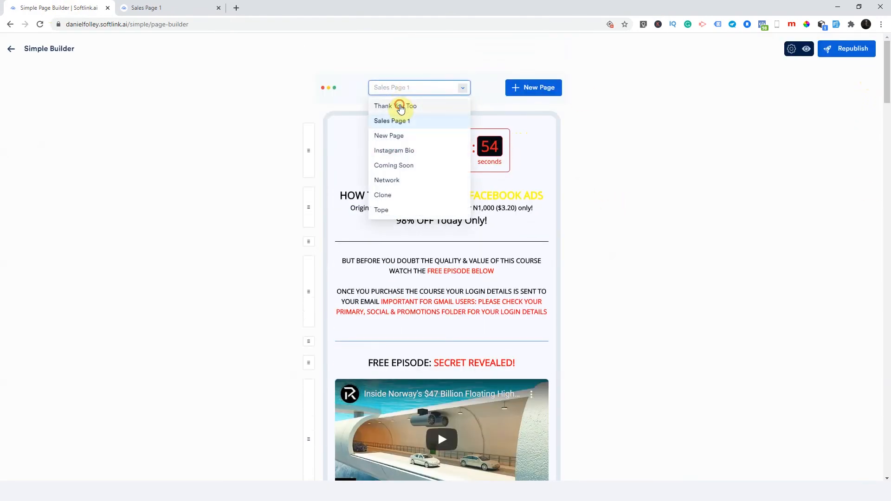
pyautogui.click(403, 105)
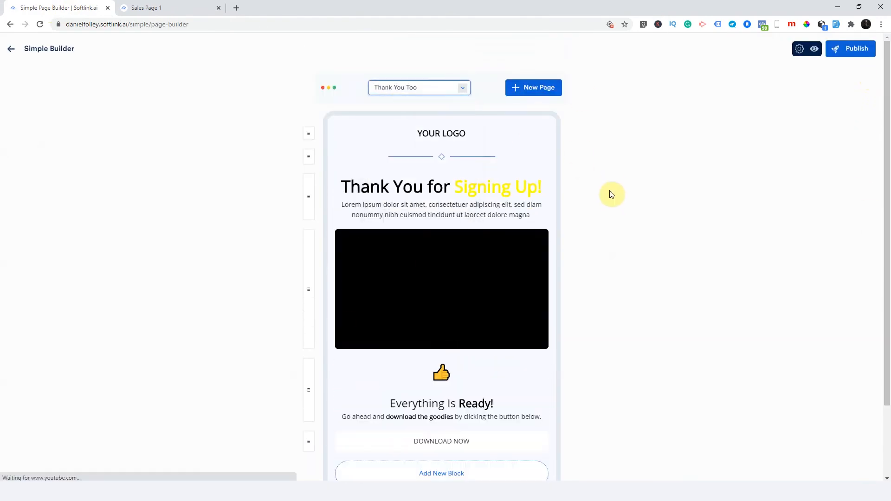
# Publish the Thank You Too page on the Softlink domain with the path thankyoutoo
pyautogui.click(853, 55)
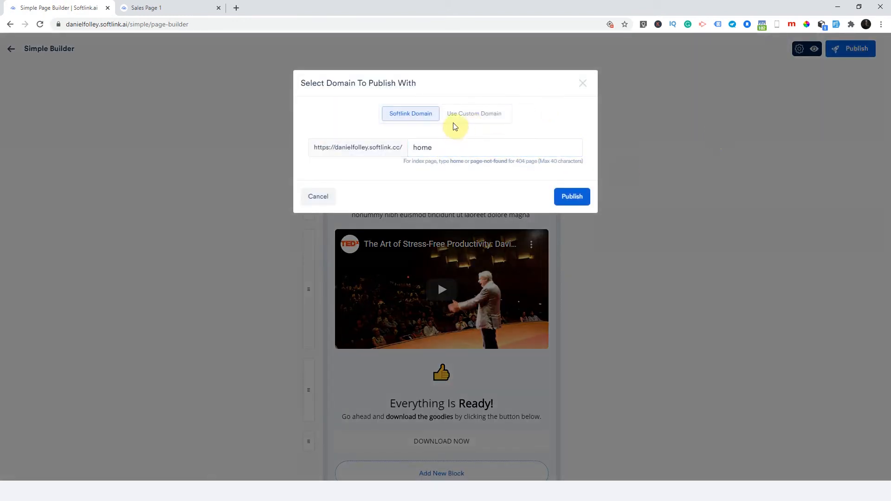
pyautogui.doubleClick(439, 146)
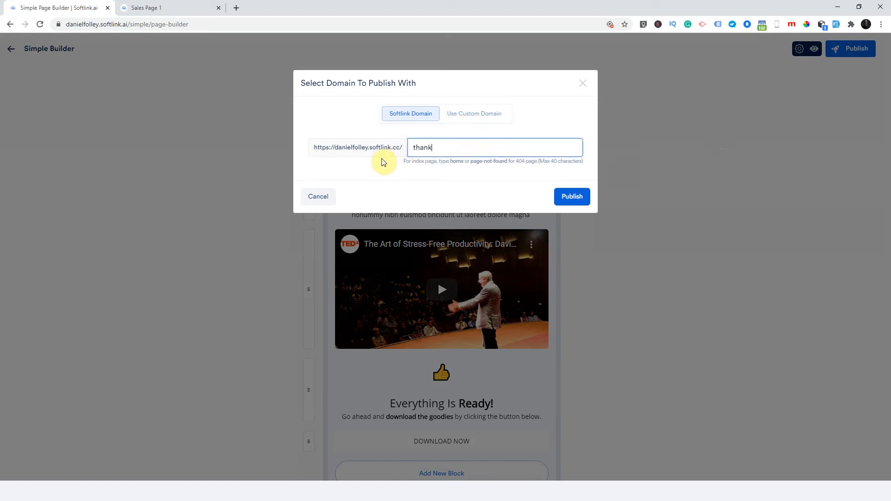
pyautogui.doubleClick(418, 147)
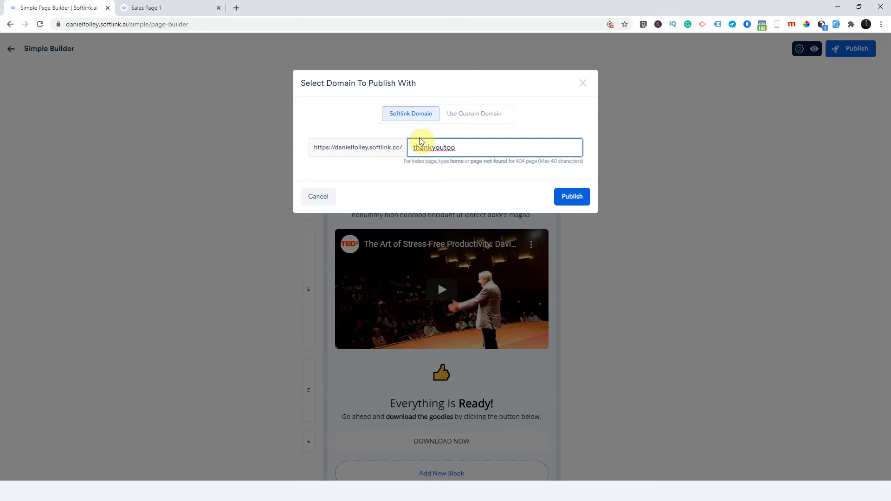
pyautogui.click(574, 198)
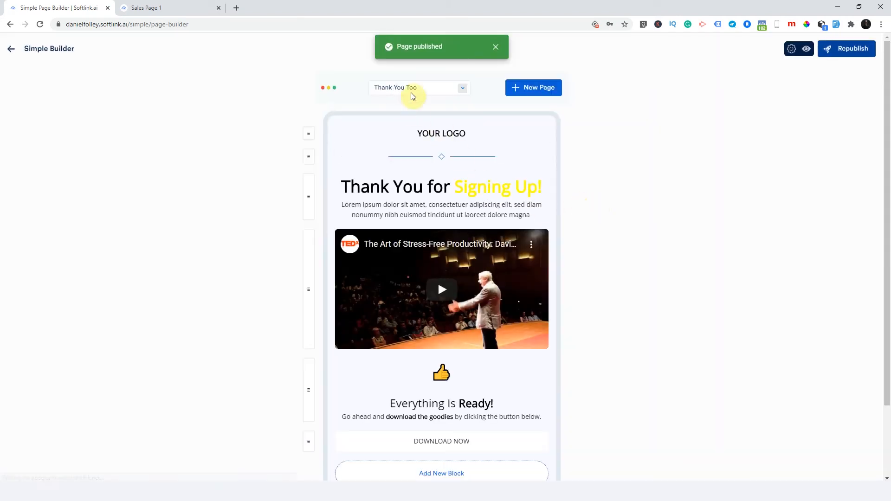
# Switch back to Sales Page 1 and open the settings of the popout Sales Page 1 Form
pyautogui.click(412, 89)
pyautogui.click(413, 120)
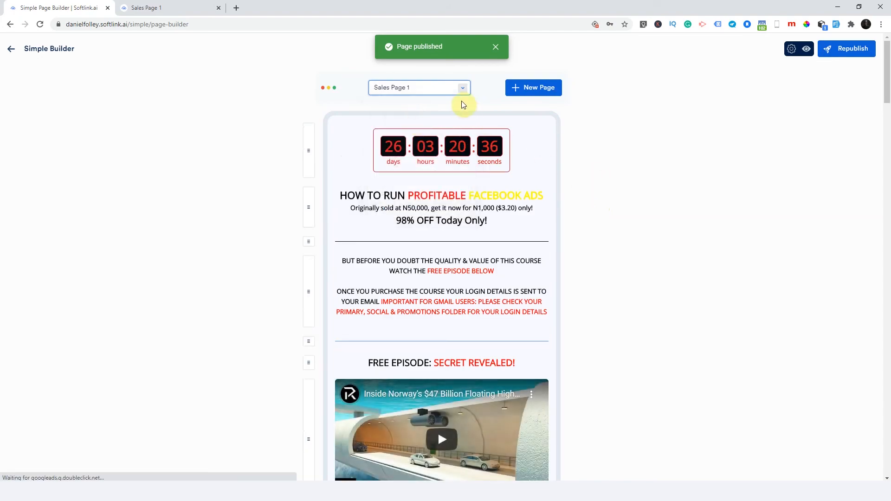
pyautogui.moveTo(887, 100); pyautogui.dragTo(888, 445)
pyautogui.click(447, 378)
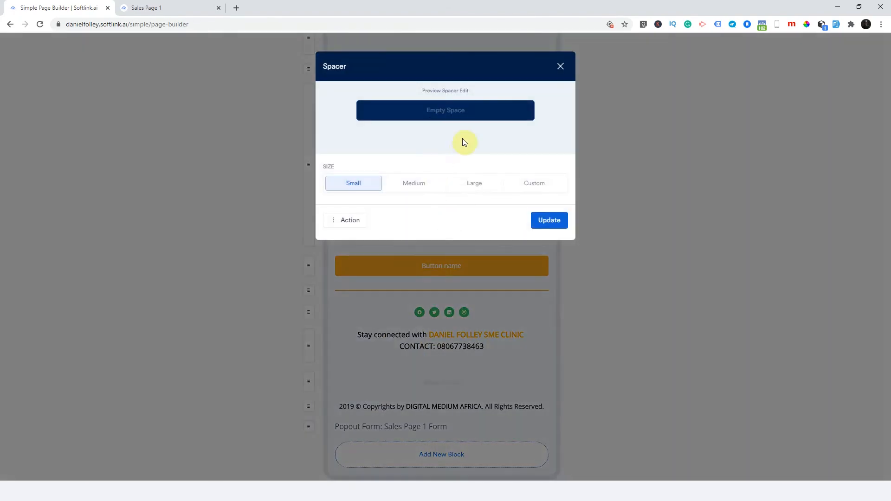
pyautogui.click(560, 65)
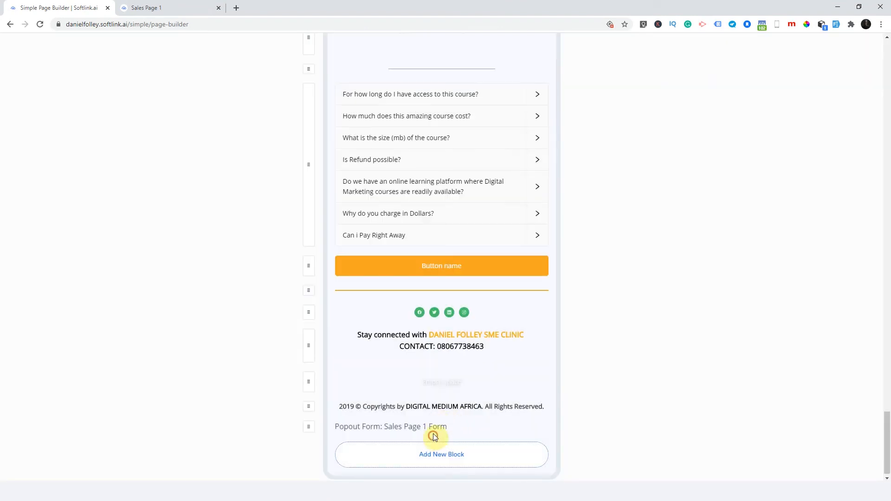
pyautogui.click(433, 429)
pyautogui.click(539, 100)
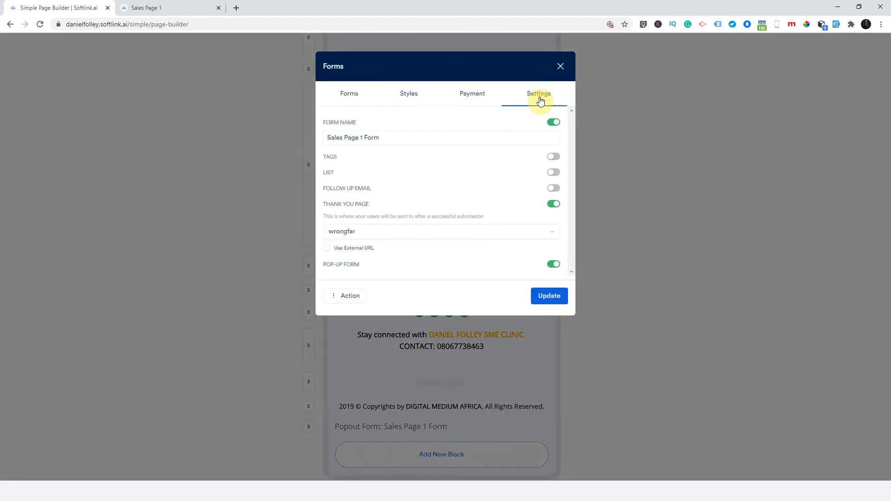
# Set the form's thank you page to Thank You Too and update the form
pyautogui.click(362, 233)
pyautogui.click(363, 251)
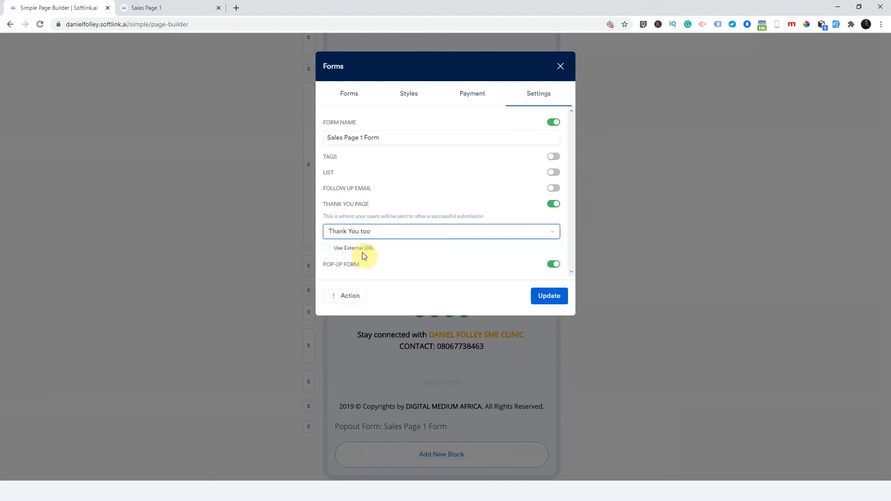
pyautogui.click(372, 233)
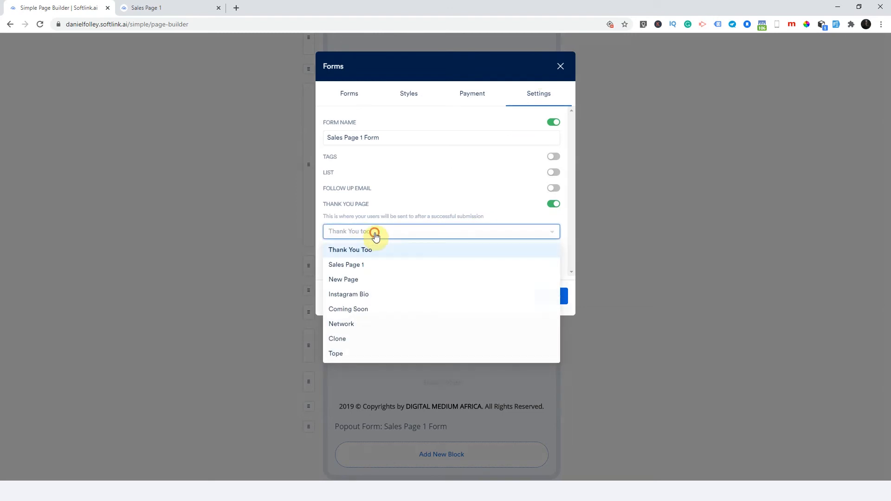
pyautogui.click(372, 232)
pyautogui.click(544, 299)
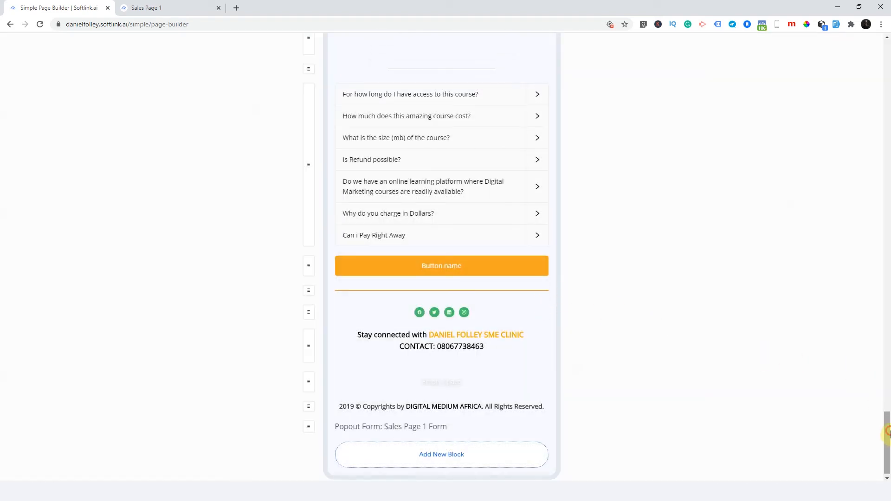
# Preview Sales Page 1 in a new tab and open the pop-up form from the button below the video
pyautogui.moveTo(889, 433); pyautogui.dragTo(890, 4)
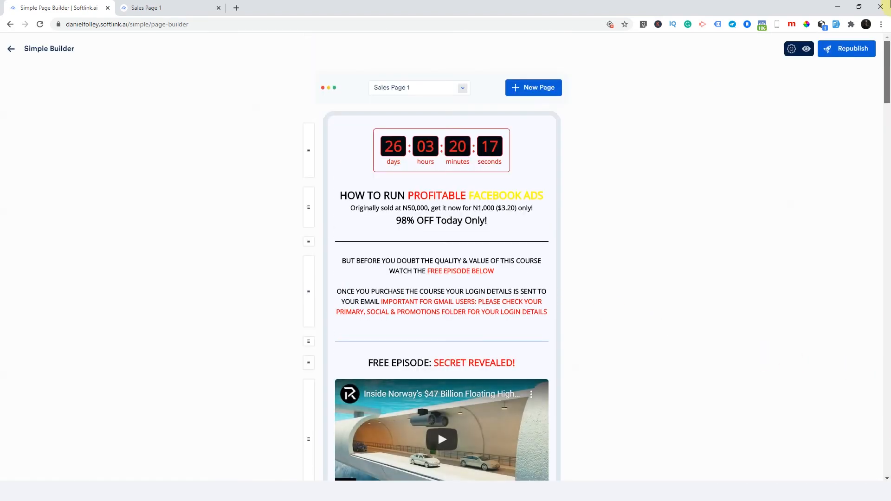
pyautogui.click(808, 58)
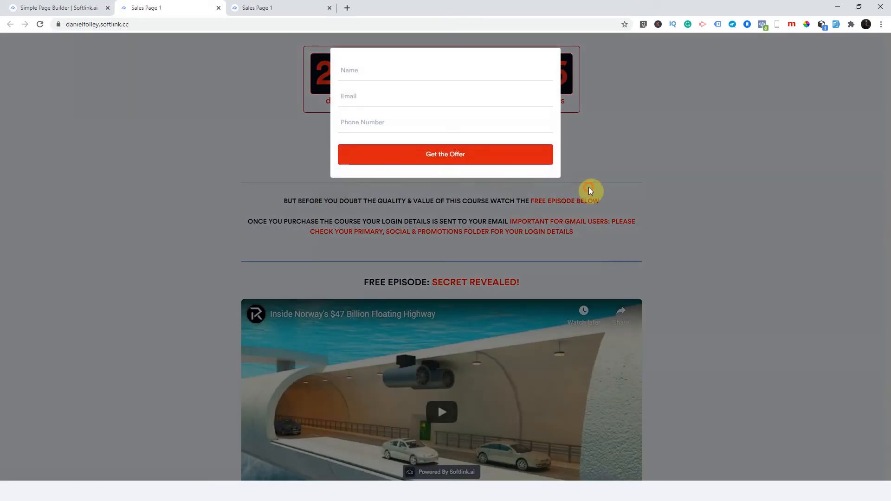
pyautogui.click(589, 188)
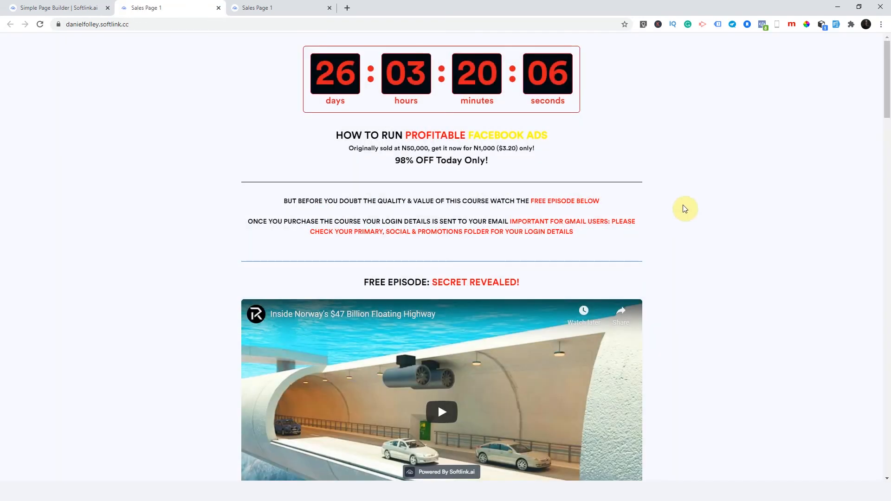
pyautogui.moveTo(889, 74); pyautogui.dragTo(890, 143)
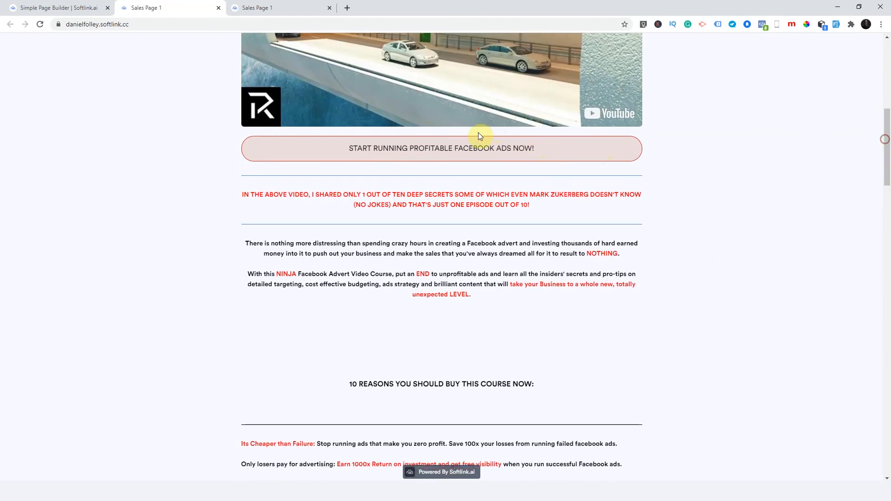
pyautogui.click(427, 142)
# Fill the previewed pop-up form with dummy contact details and submit it to test the thank you page redirect
pyautogui.click(369, 65)
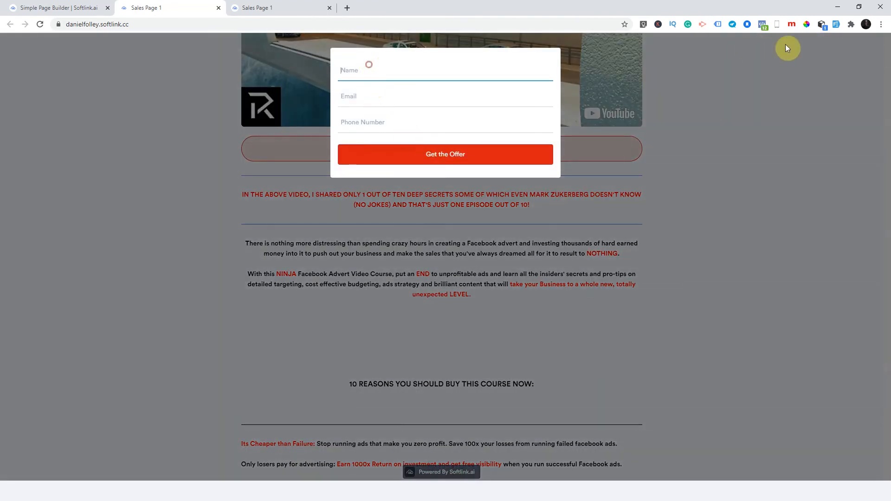
pyautogui.click(831, 27)
pyautogui.click(422, 154)
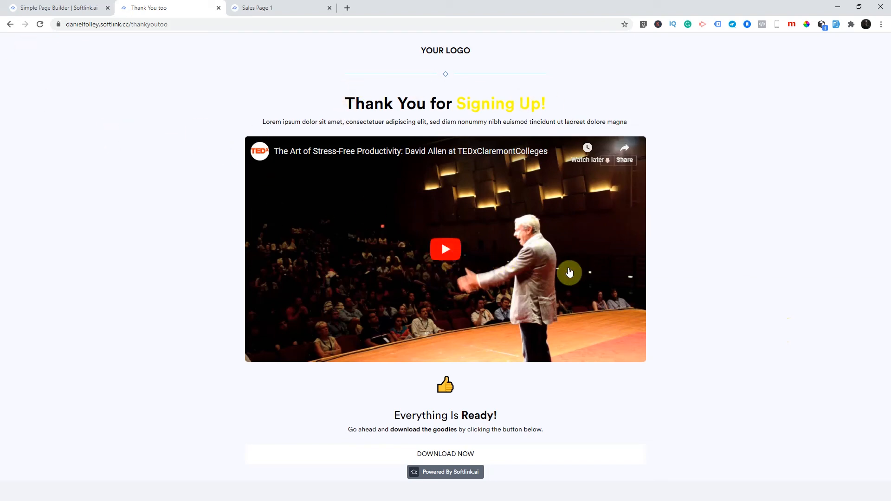
pyautogui.click(58, 4)
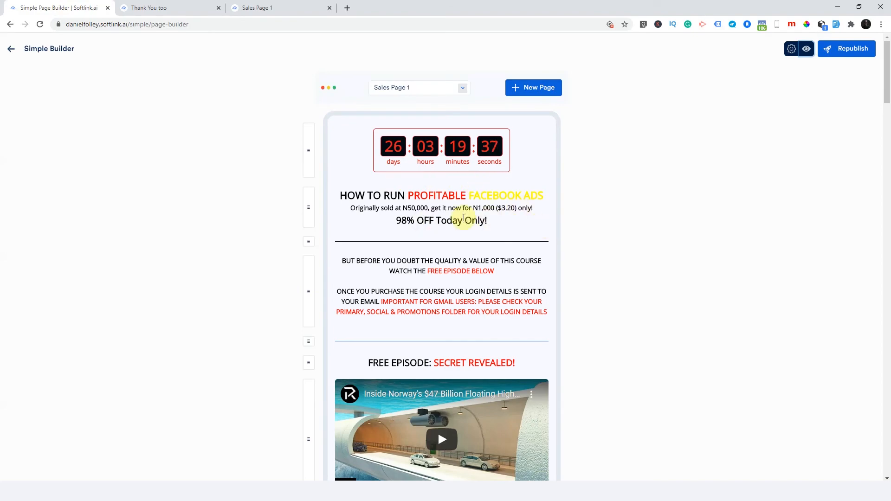
pyautogui.moveTo(887, 94); pyautogui.dragTo(887, 455)
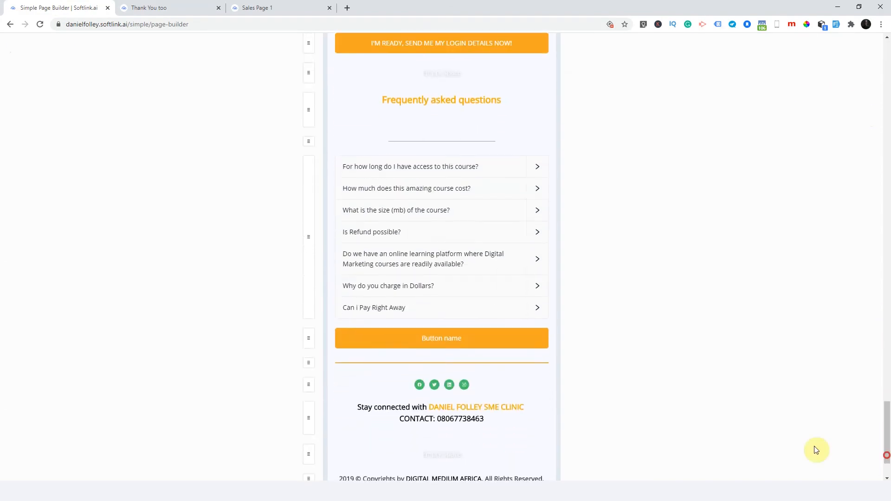
pyautogui.click(145, 4)
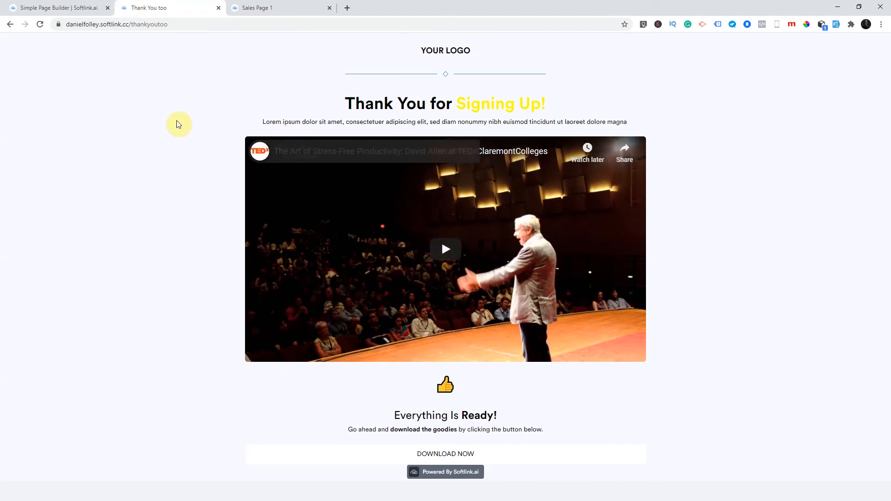
pyautogui.click(60, 7)
pyautogui.click(133, 5)
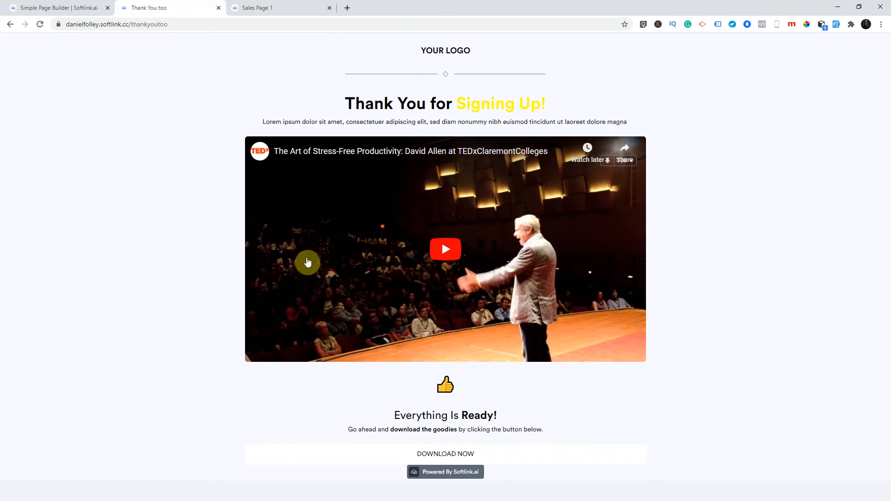
# Return to the page builder and open the popout Sales Page 1 Form to review its fields
pyautogui.click(38, 8)
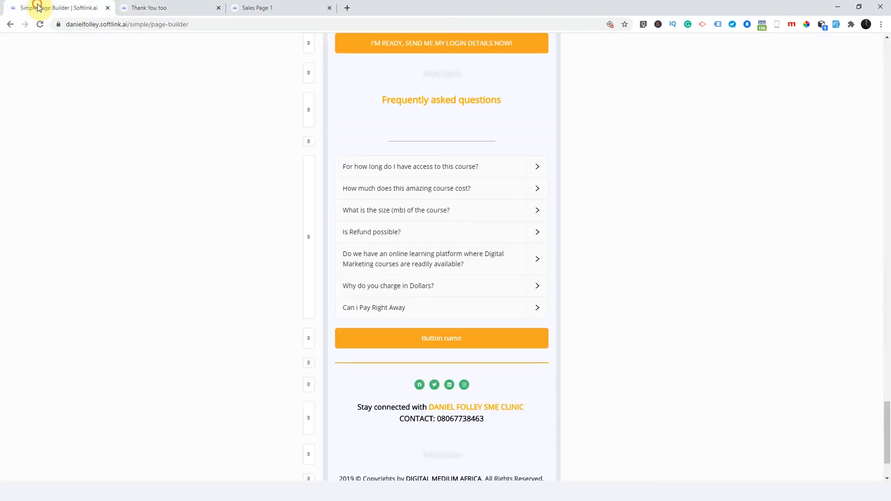
pyautogui.moveTo(888, 437); pyautogui.dragTo(888, 457)
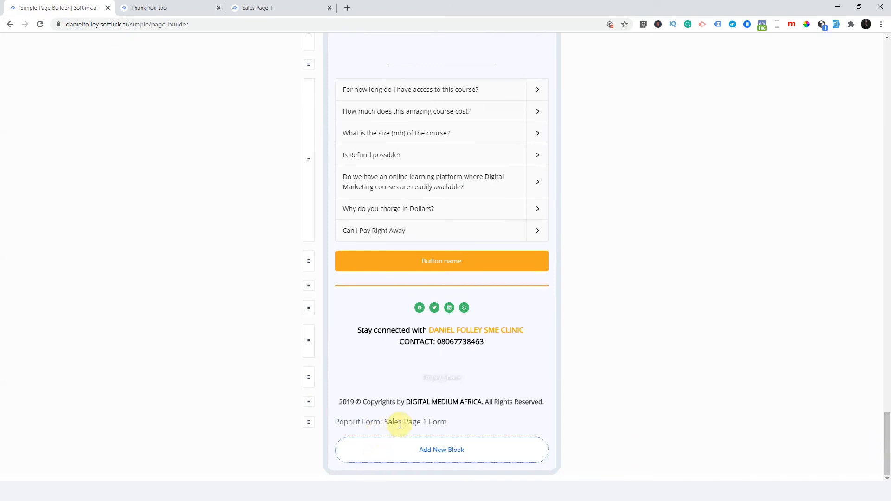
pyautogui.click(449, 422)
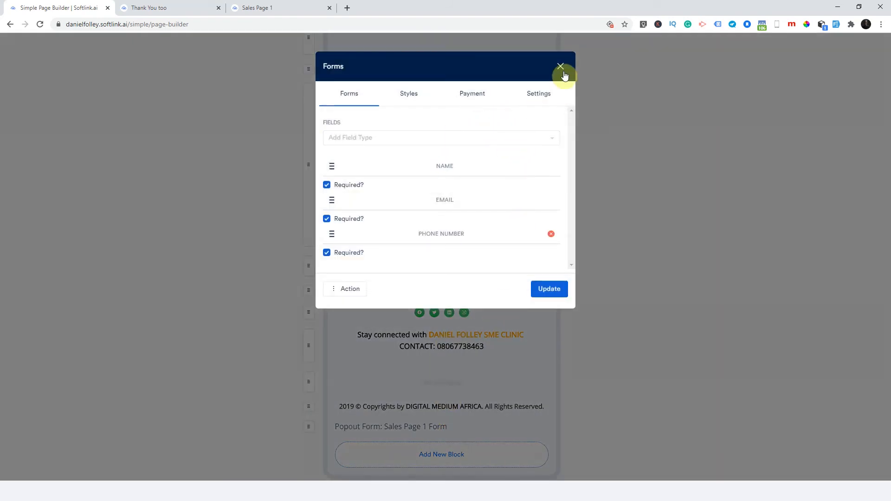
# Close the form editor, link the button below the FAQs to the popout Sales Page 1 Form, and update it
pyautogui.click(561, 68)
pyautogui.click(411, 271)
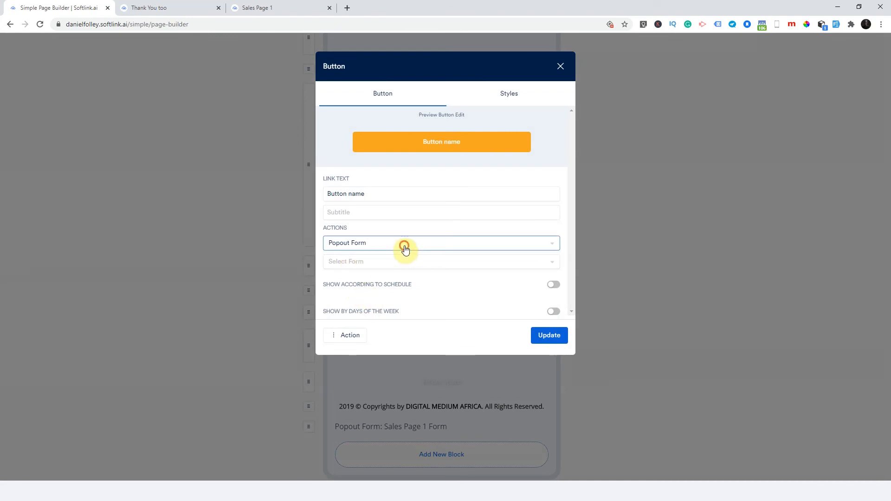
pyautogui.click(405, 250)
pyautogui.click(574, 301)
pyautogui.click(473, 270)
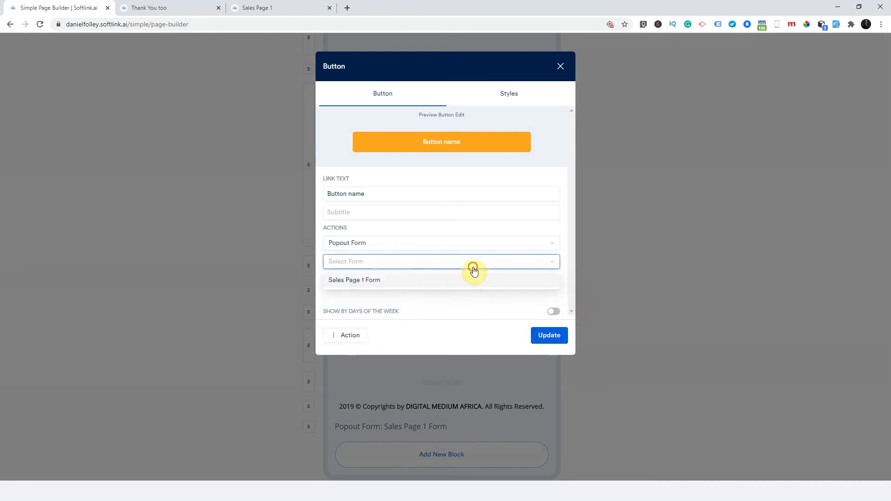
pyautogui.click(408, 279)
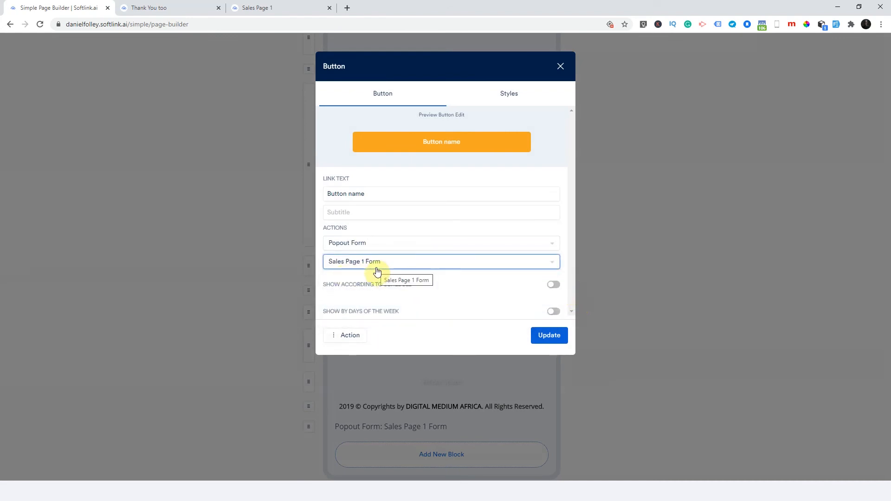
pyautogui.click(377, 273)
pyautogui.click(380, 278)
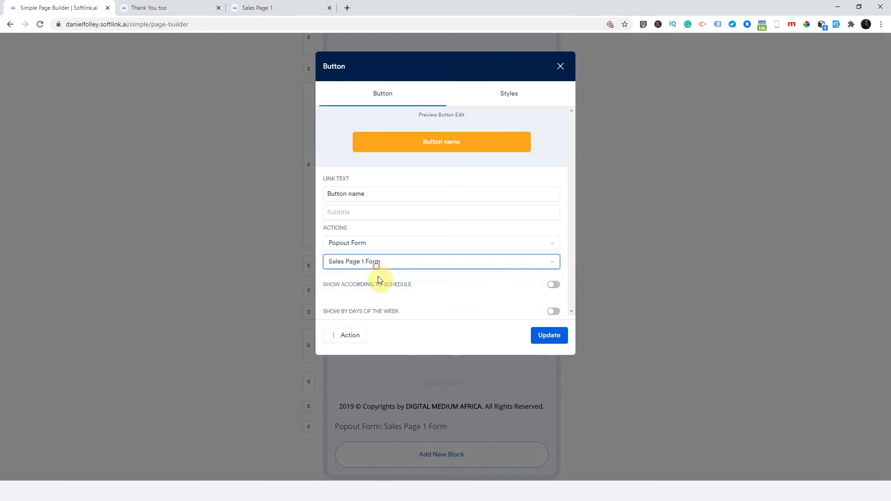
pyautogui.click(551, 336)
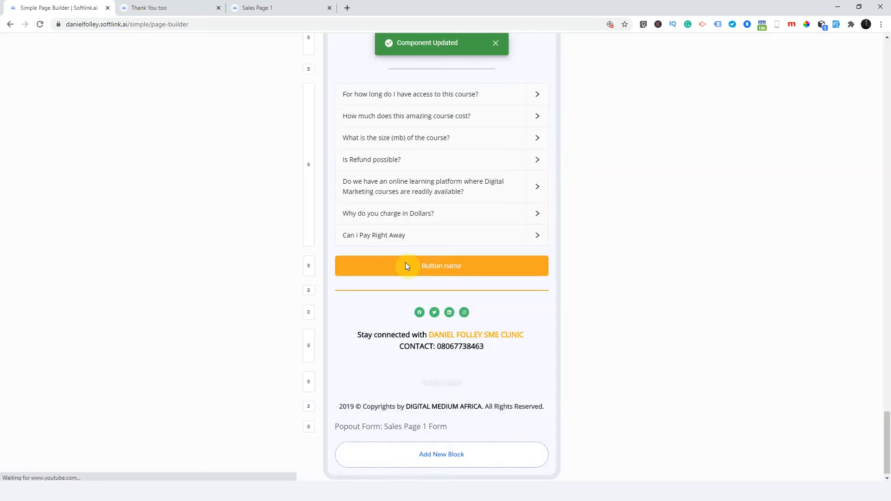
# Set that button's link text to START RUNNING PROFITABLE FACEBOOK ADS NOW!, select Sales Page 1 Form as its popout form, and update it
pyautogui.click(406, 266)
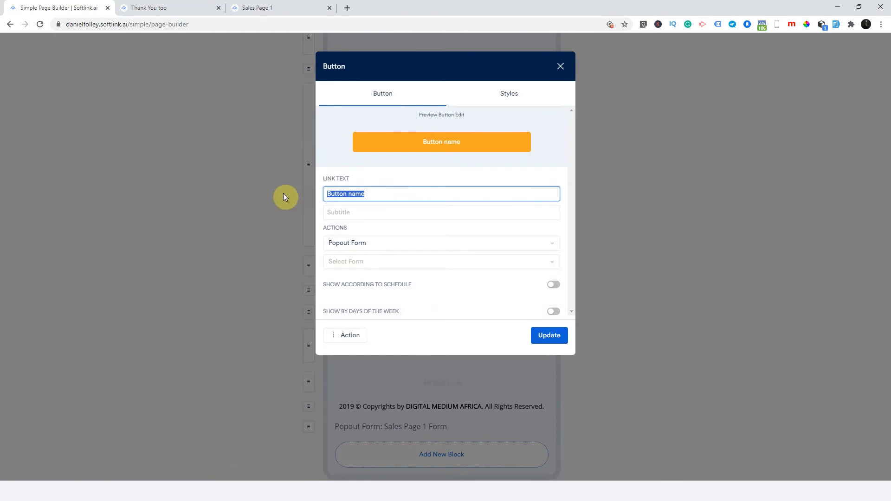
pyautogui.write('START RUNNING PROFITABLE FACEBOOK ADS NOW!')
pyautogui.click(421, 262)
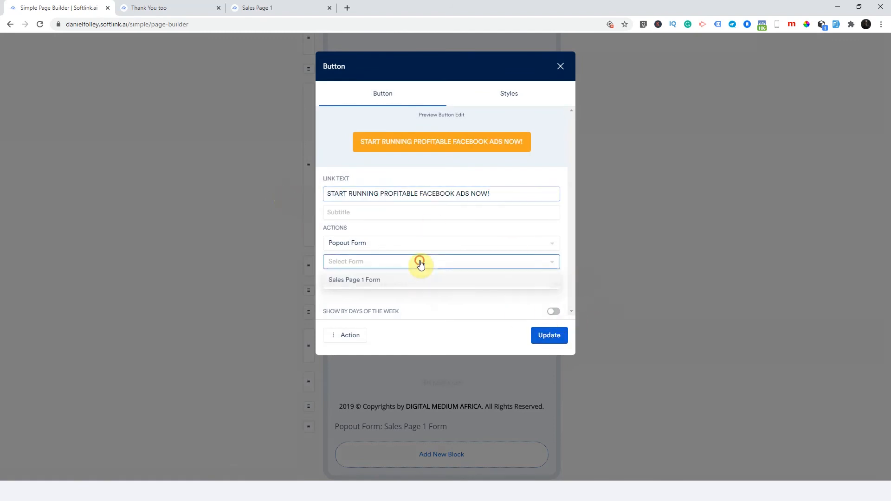
pyautogui.click(395, 280)
pyautogui.click(542, 339)
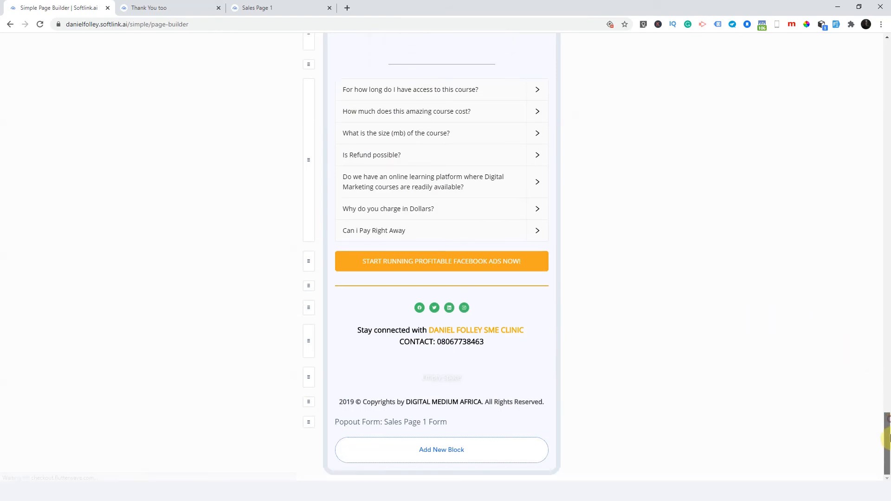
# Leave the page builder for the Leads list, review the profile of the first lead, and close it
pyautogui.moveTo(888, 439); pyautogui.dragTo(881, 51)
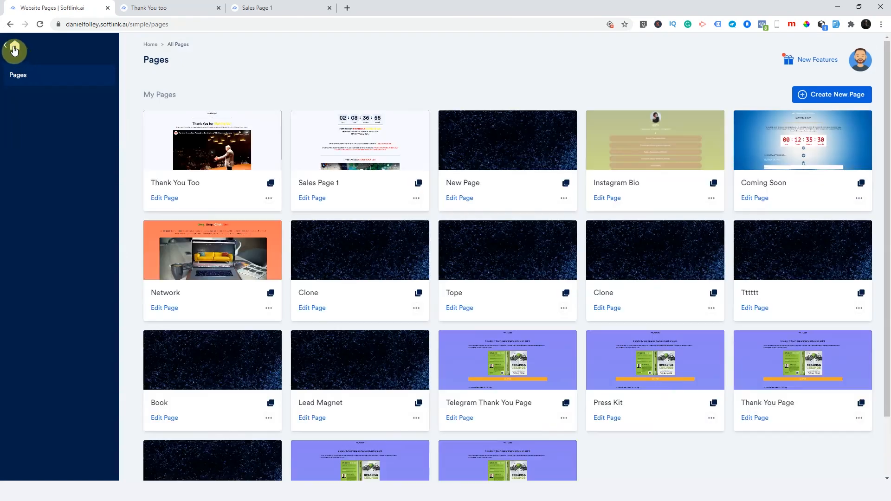
pyautogui.click(14, 51)
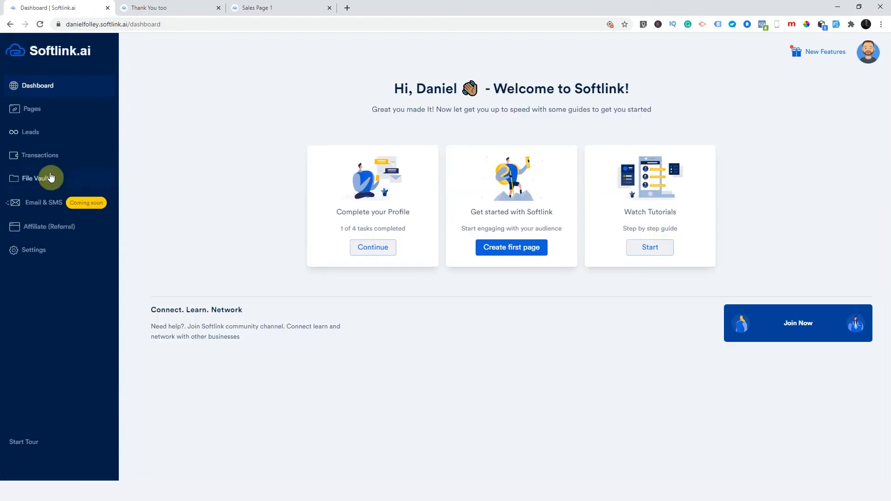
pyautogui.click(30, 134)
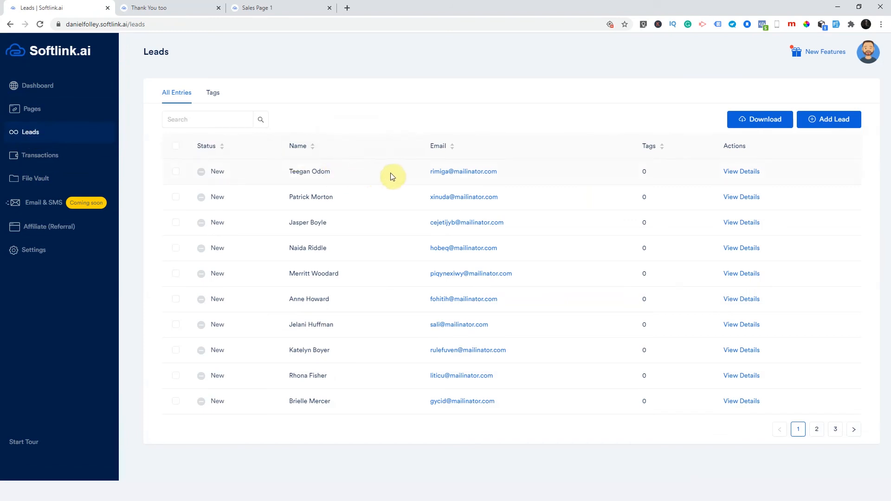
pyautogui.click(461, 175)
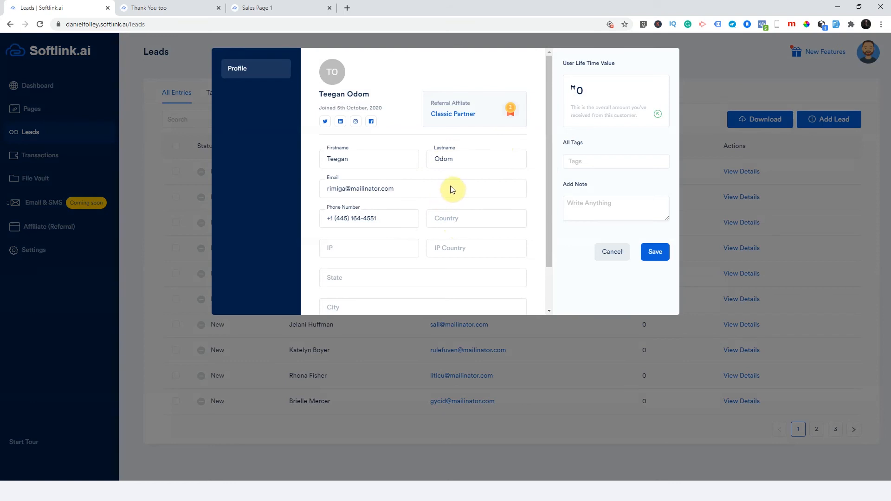
pyautogui.scroll(-2, 449, 192)
pyautogui.scroll(2, 450, 193)
pyautogui.click(608, 253)
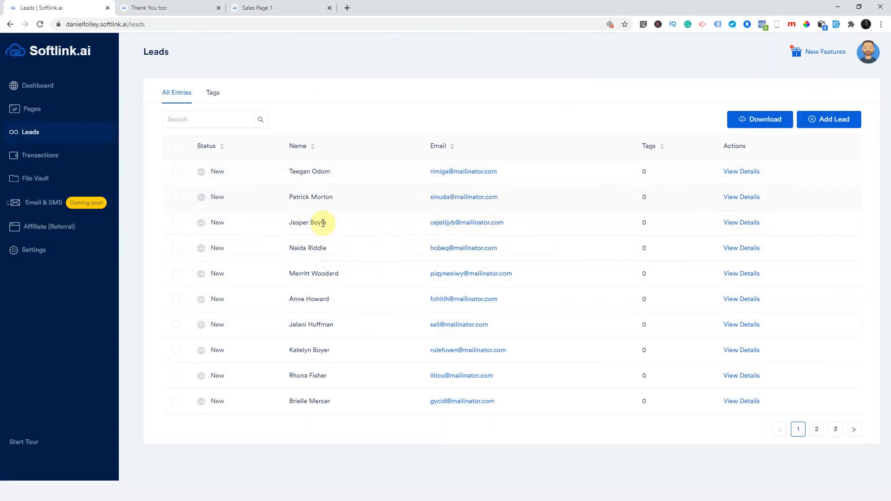
# Delete the first lead in the list
pyautogui.click(175, 172)
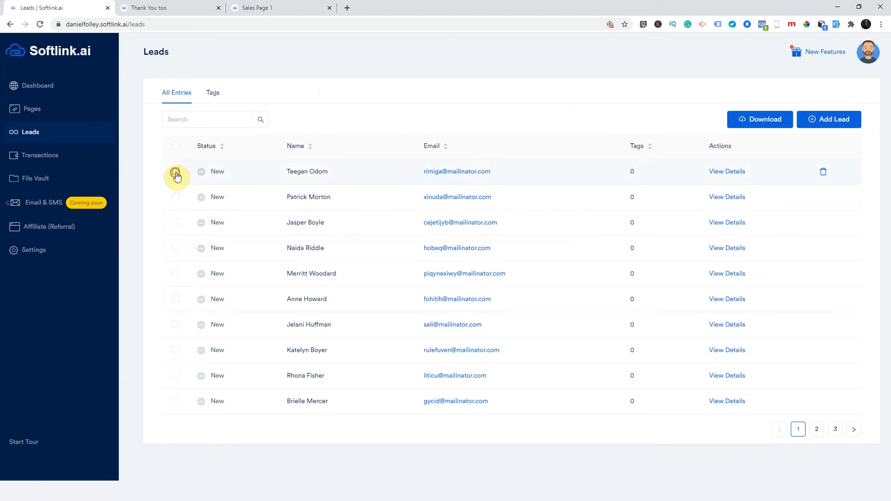
pyautogui.click(823, 172)
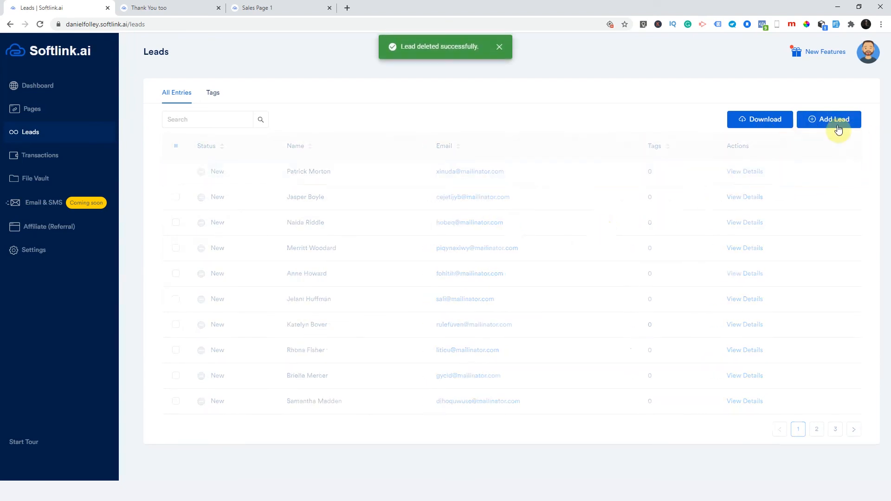
pyautogui.moveTo(767, 126)
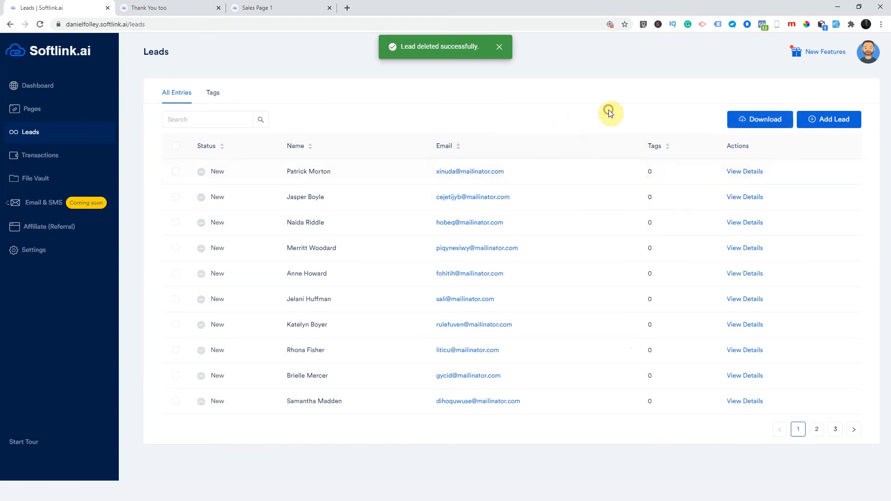
# Open Sales Page 1 for editing from Pages and create a new page named Button
pyautogui.click(39, 112)
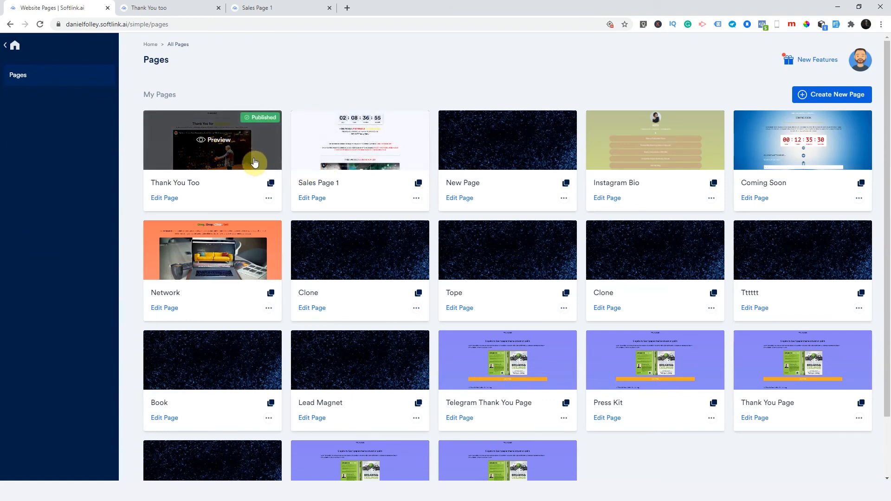
pyautogui.click(316, 200)
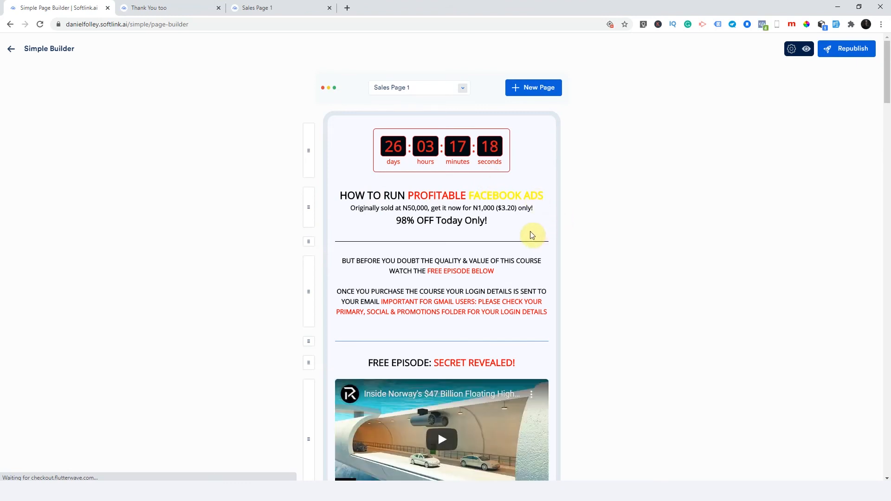
pyautogui.click(527, 87)
pyautogui.click(425, 134)
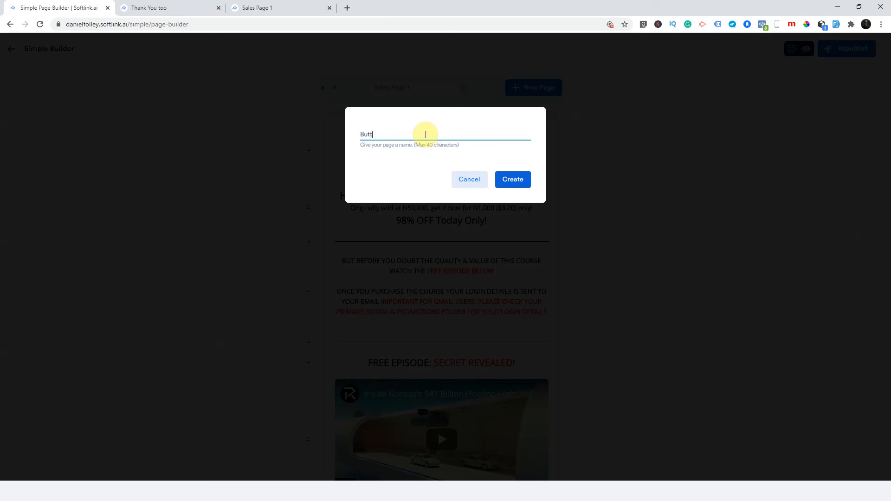
pyautogui.press('Return')
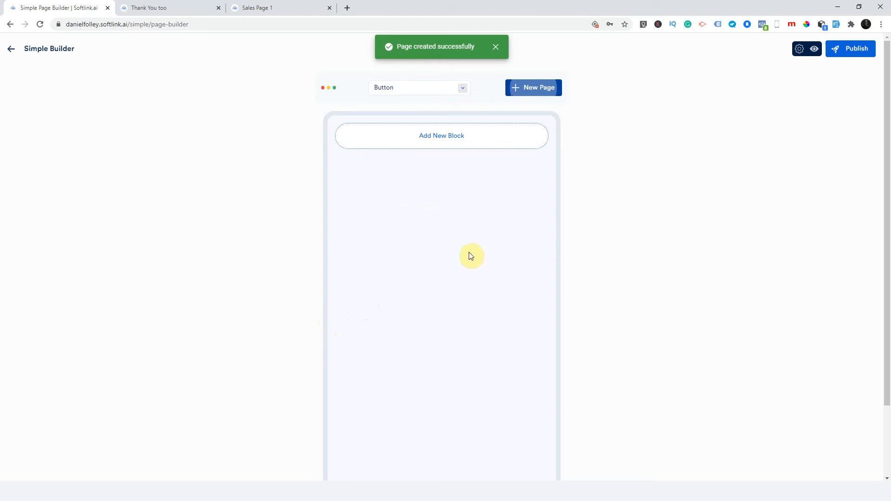
# Insert a new Button component as the first block of the empty Button page
pyautogui.click(439, 140)
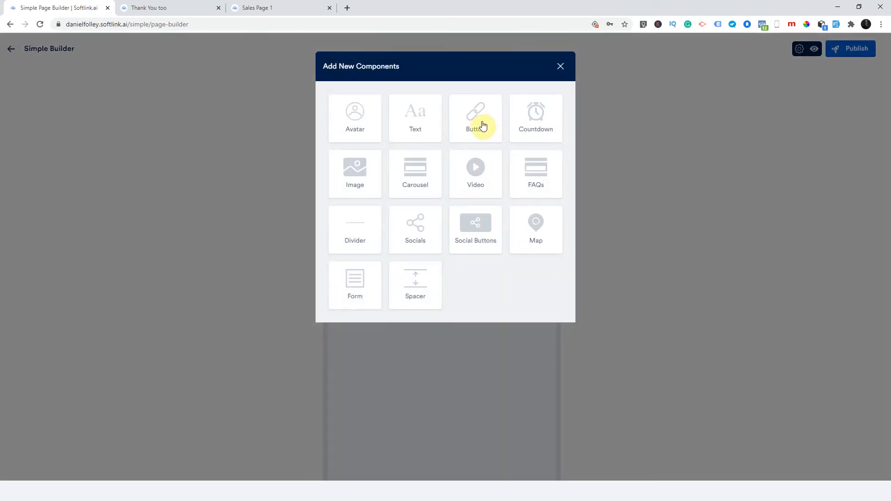
pyautogui.click(558, 69)
pyautogui.click(435, 139)
pyautogui.click(476, 122)
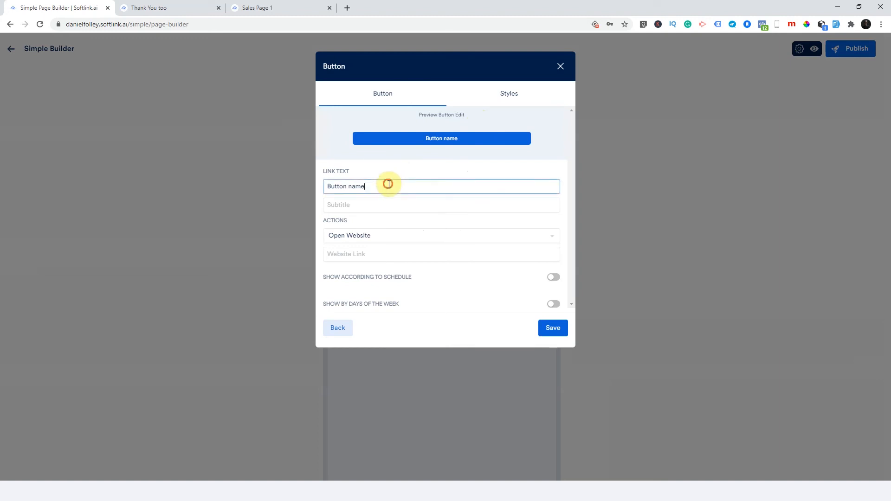
# Set the new button's link text to Call Us Today and leave the subtitle empty
pyautogui.moveTo(389, 185); pyautogui.dragTo(314, 193)
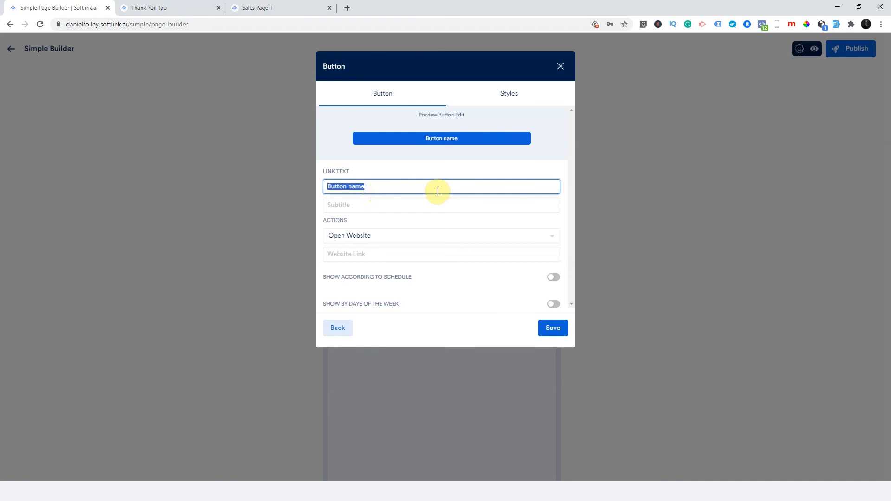
pyautogui.write('Call us Today')
pyautogui.tripleClick(438, 192)
pyautogui.click(348, 188)
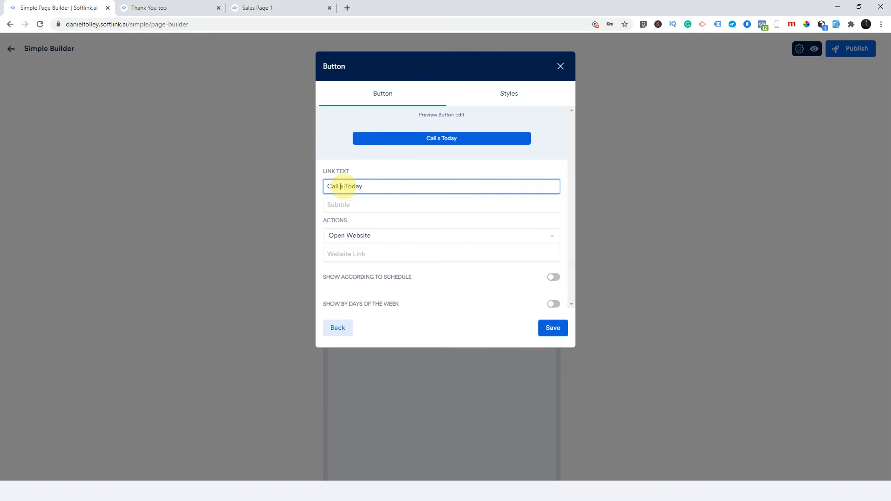
pyautogui.write('U')
pyautogui.tripleClick(343, 187)
pyautogui.click(487, 206)
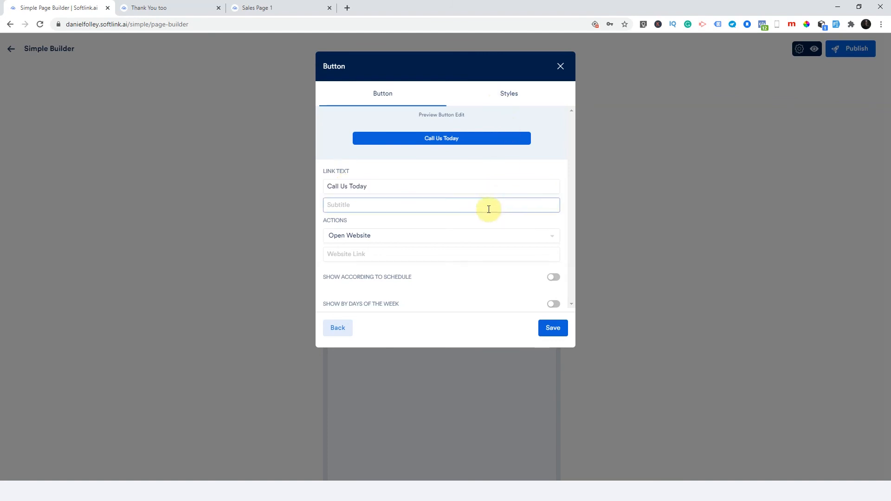
pyautogui.click(421, 253)
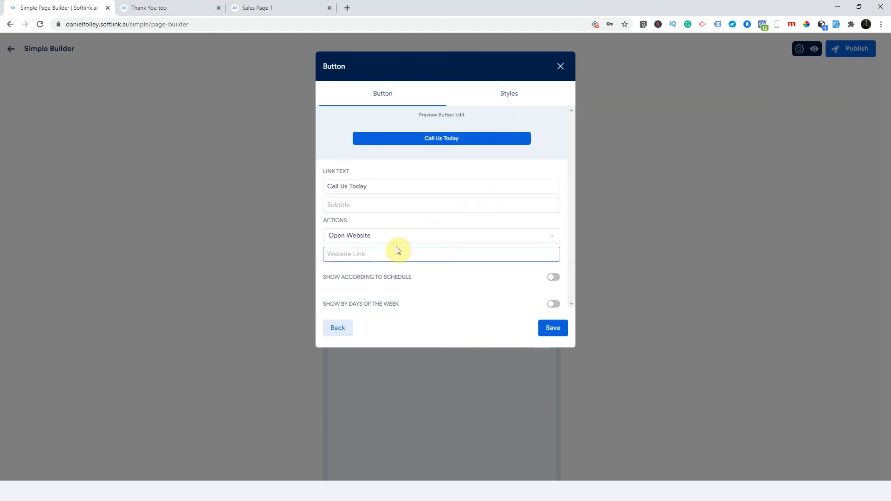
pyautogui.click(402, 245)
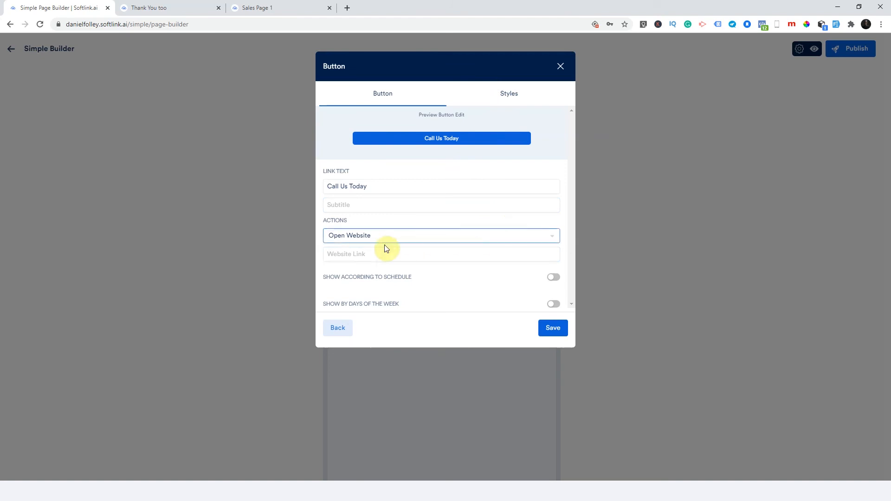
pyautogui.click(349, 238)
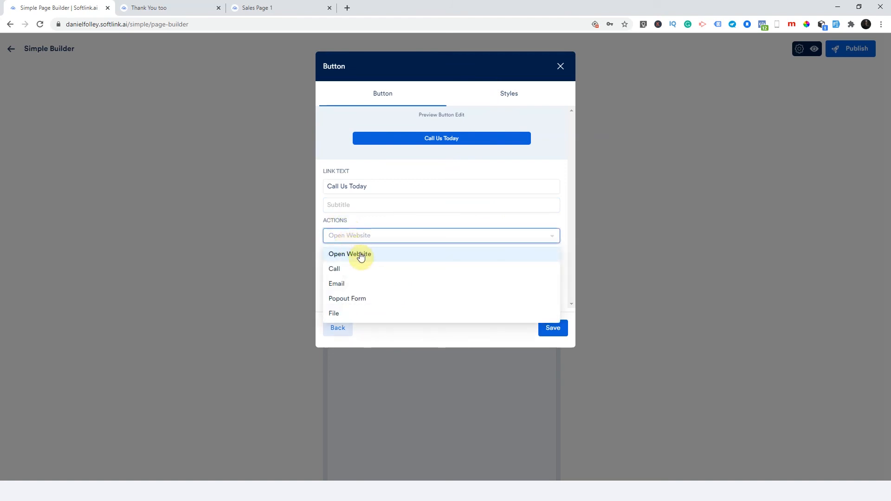
pyautogui.click(361, 256)
pyautogui.click(376, 255)
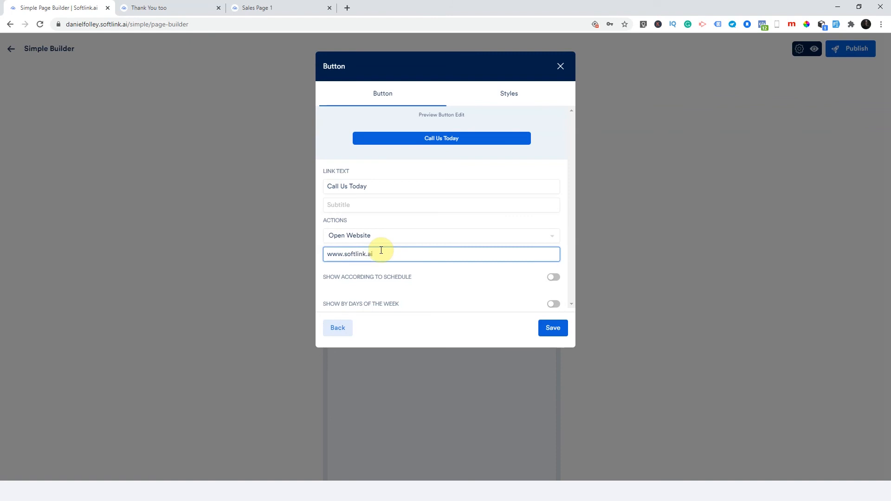
# Try the Call and Email actions for the button and check their phone number and email address fields
pyautogui.click(378, 239)
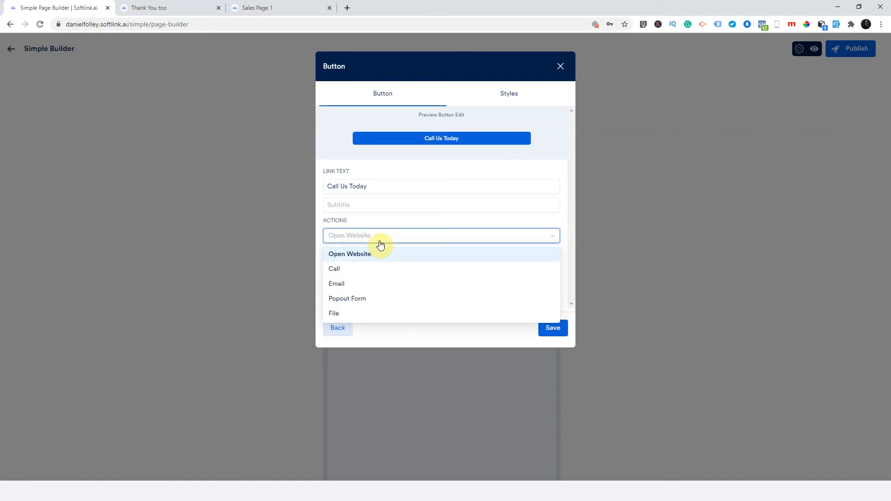
pyautogui.click(342, 270)
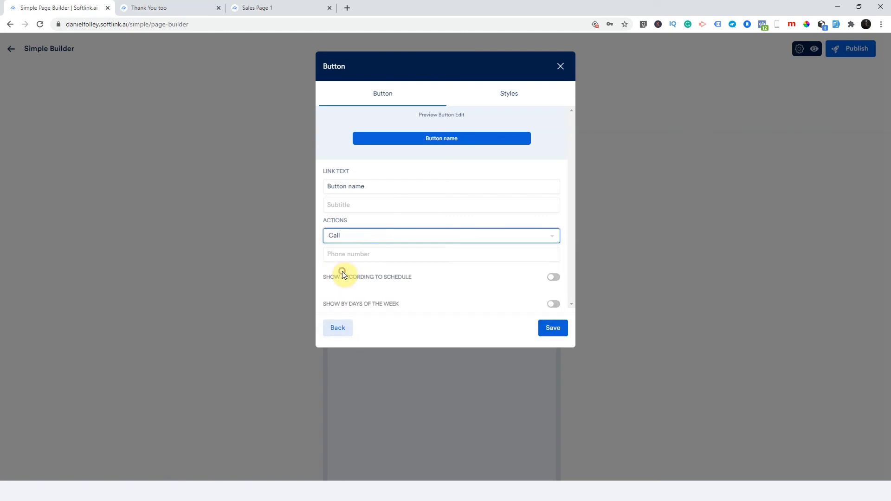
pyautogui.click(350, 255)
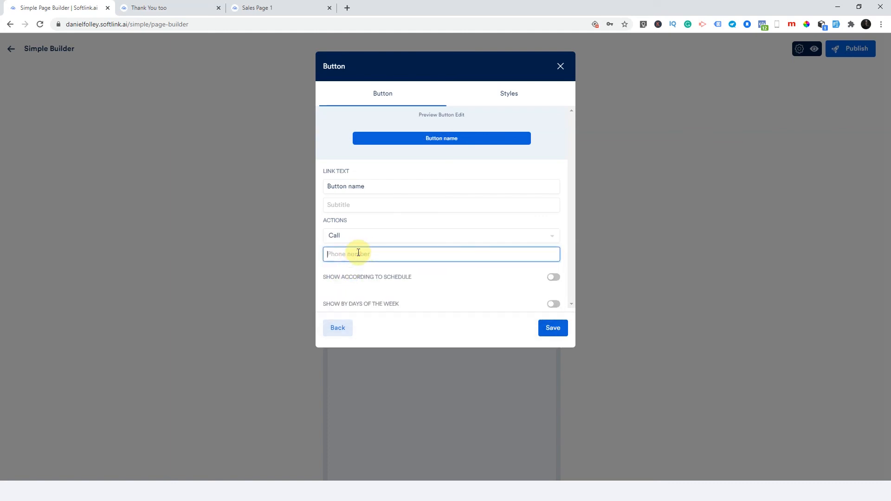
pyautogui.click(364, 236)
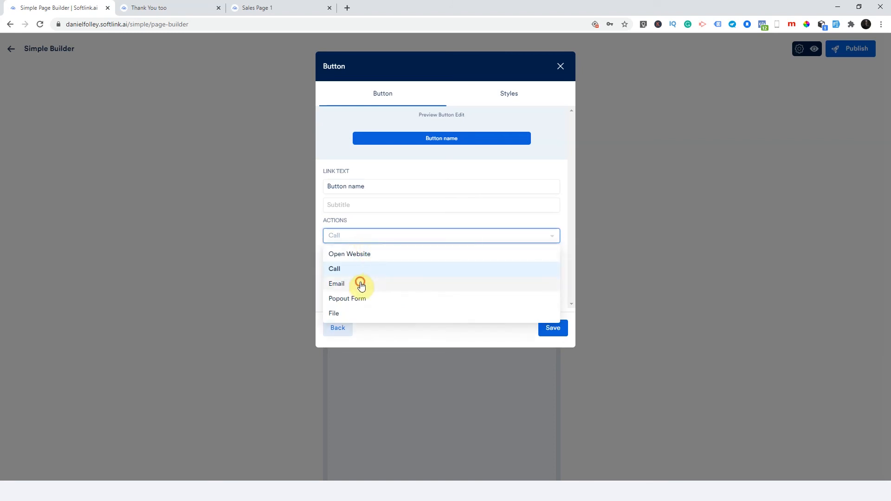
pyautogui.click(361, 284)
pyautogui.click(376, 255)
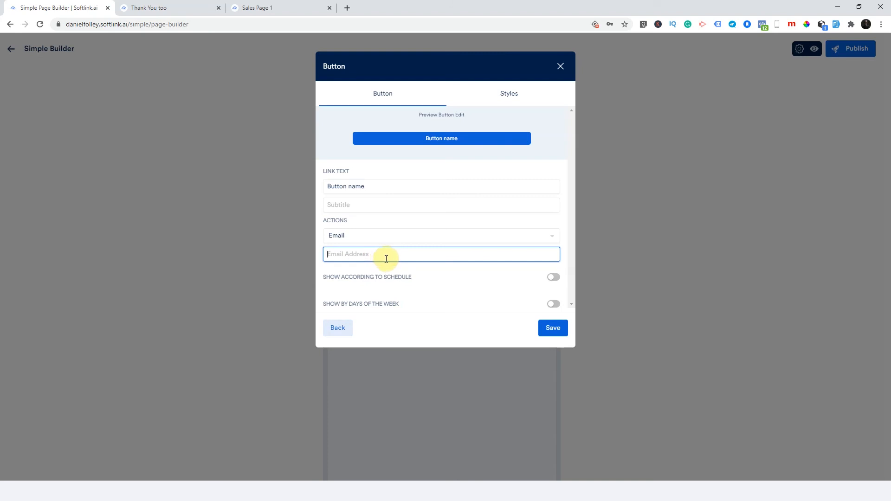
# Try the Popout Form action for the button and check which forms are available to select
pyautogui.click(388, 238)
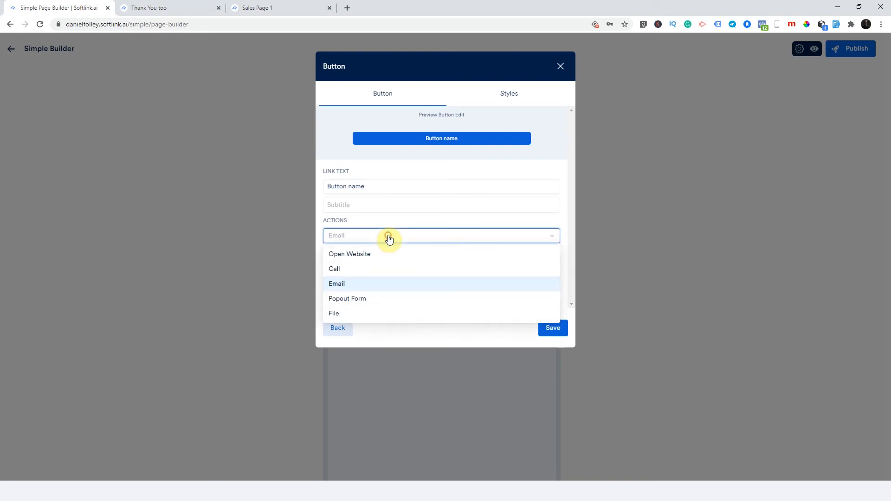
pyautogui.click(370, 300)
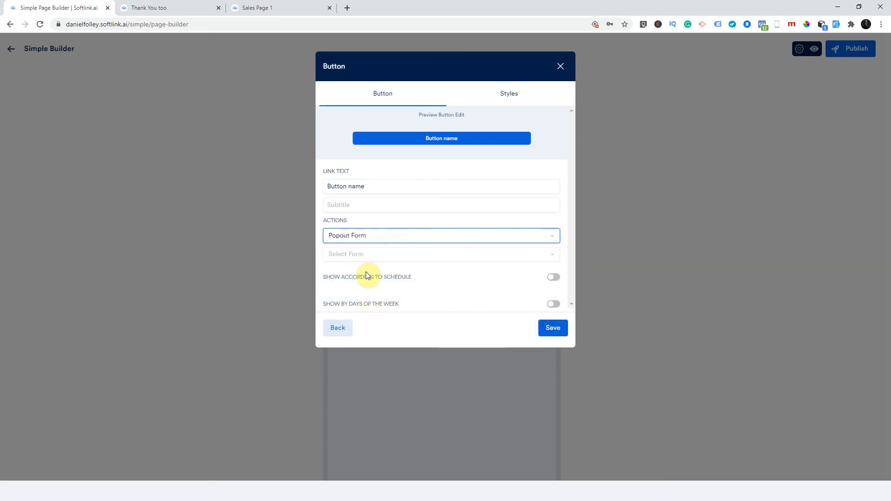
pyautogui.click(361, 258)
pyautogui.click(364, 258)
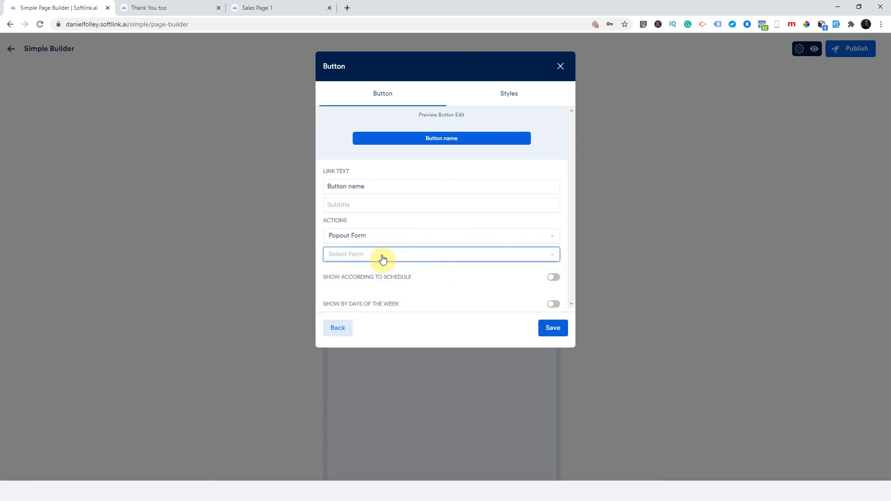
pyautogui.click(382, 259)
pyautogui.click(383, 259)
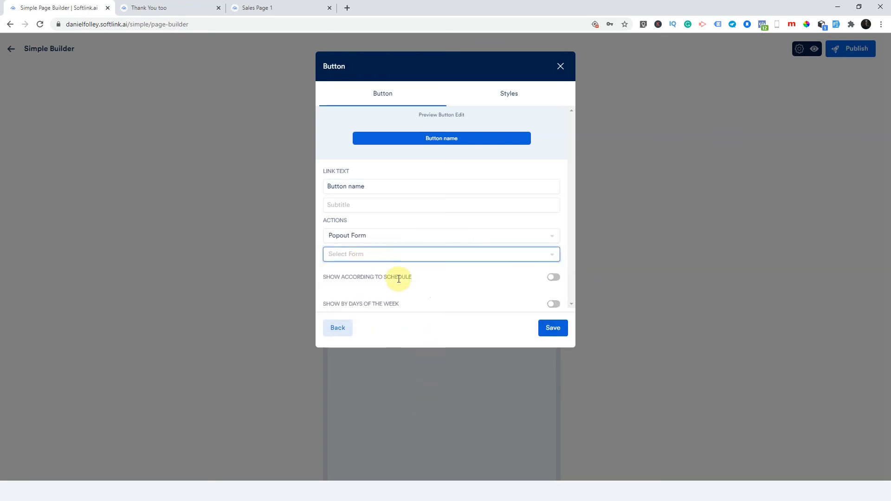
pyautogui.click(394, 259)
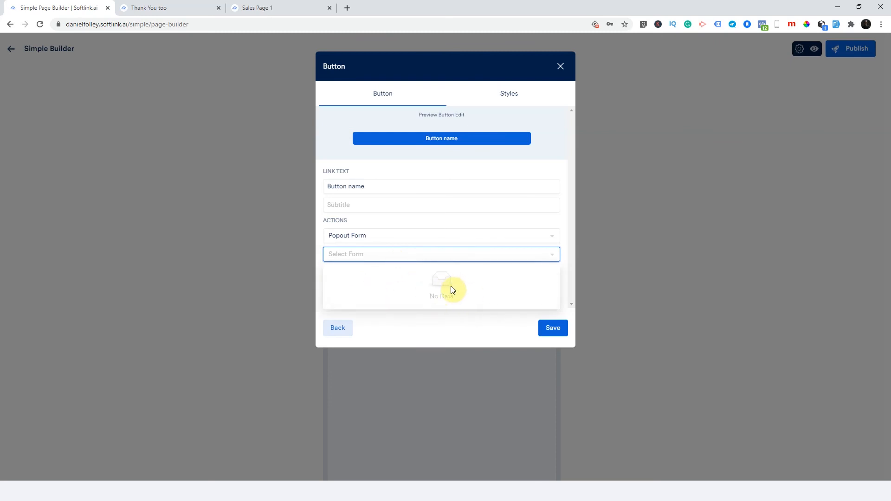
pyautogui.click(422, 259)
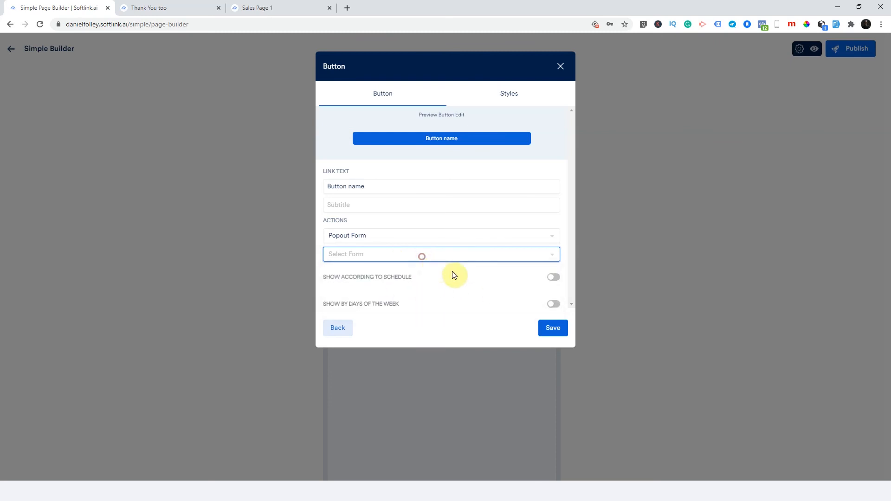
pyautogui.click(384, 257)
# Set the button's action to File and choose the invite PDF as its file
pyautogui.click(378, 237)
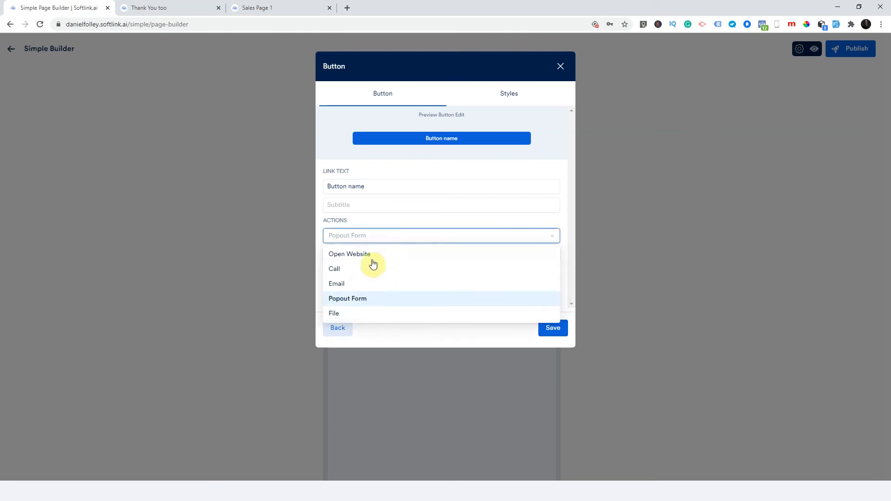
pyautogui.click(351, 315)
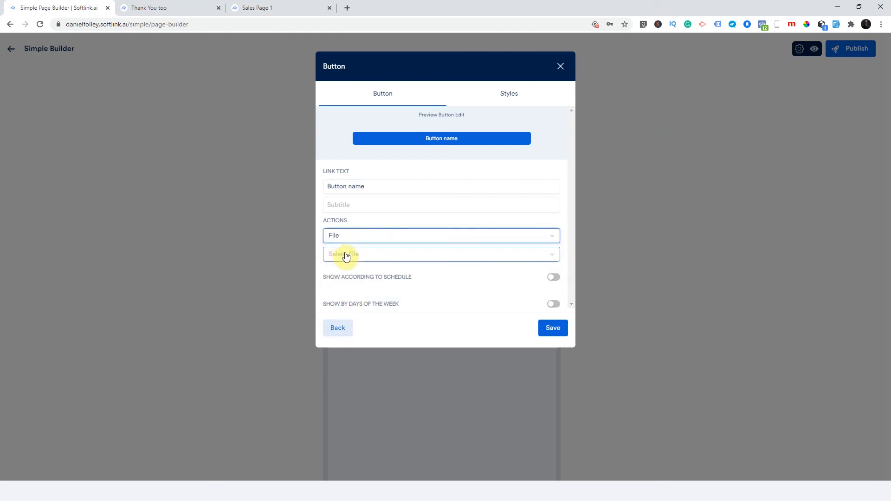
pyautogui.click(348, 257)
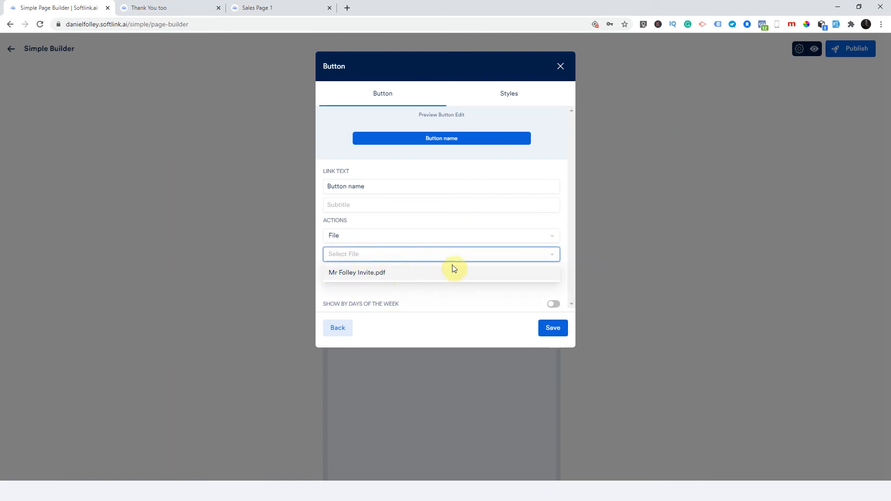
pyautogui.click(404, 290)
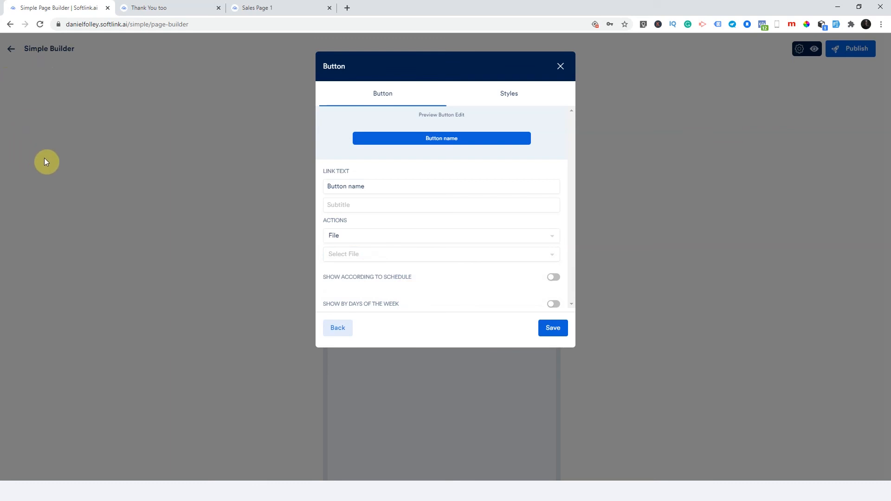
pyautogui.click(369, 256)
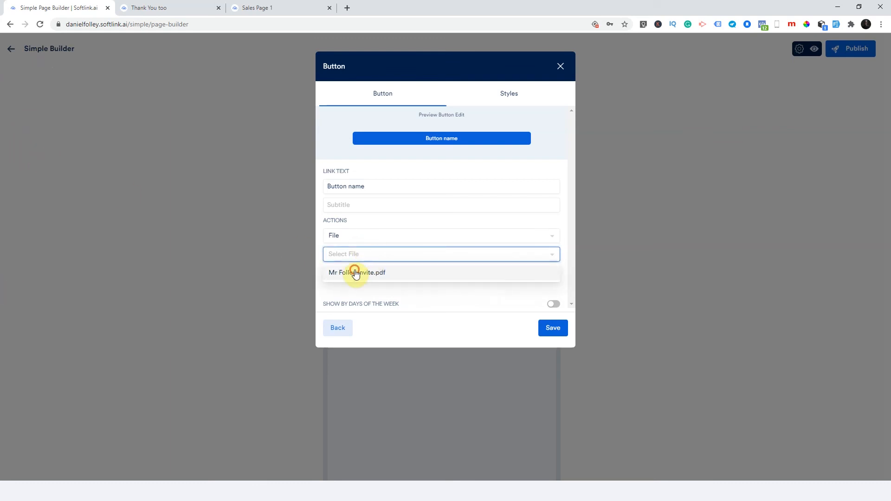
pyautogui.click(355, 273)
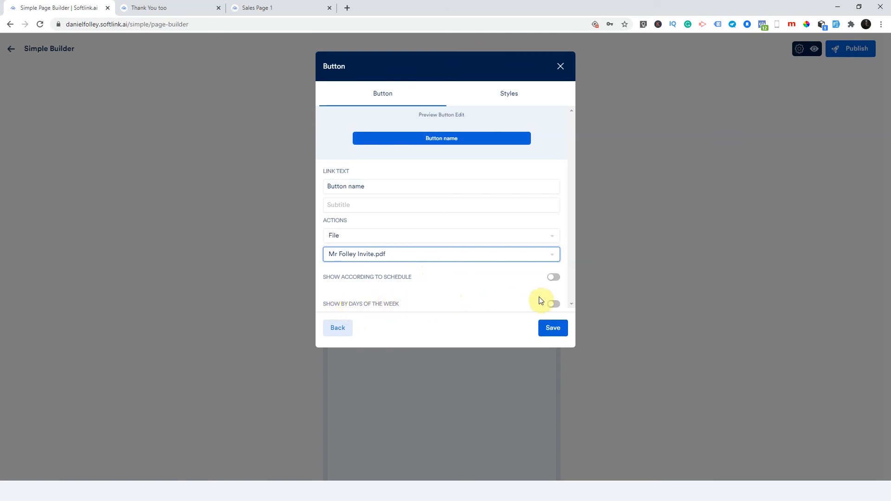
# Enable showing the button by days of the week and select all seven days from Monday to Sunday
pyautogui.click(553, 305)
pyautogui.click(509, 321)
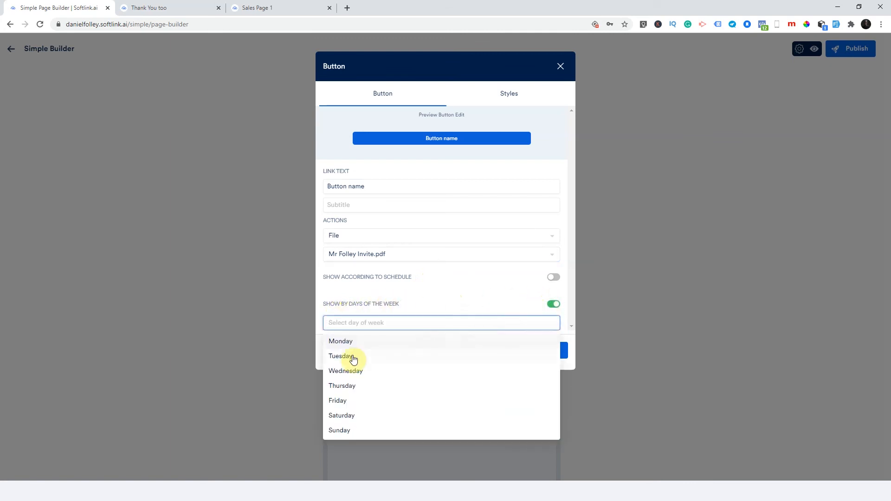
pyautogui.click(357, 346)
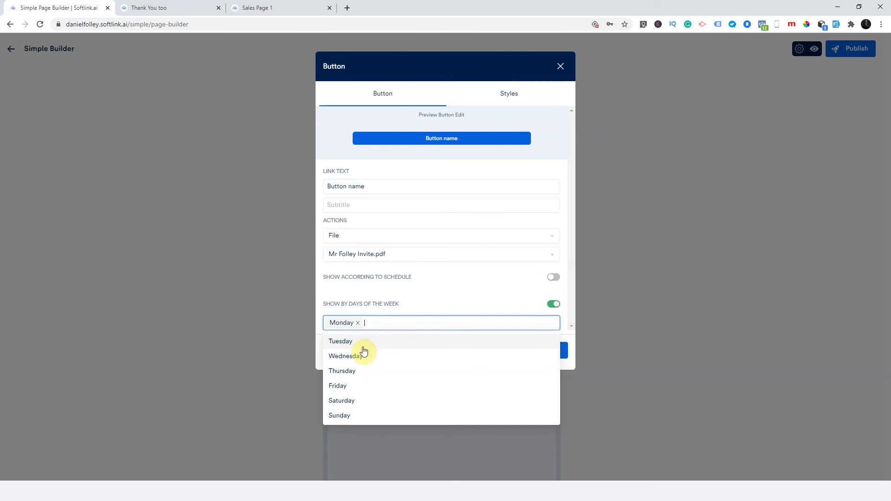
pyautogui.click(363, 358)
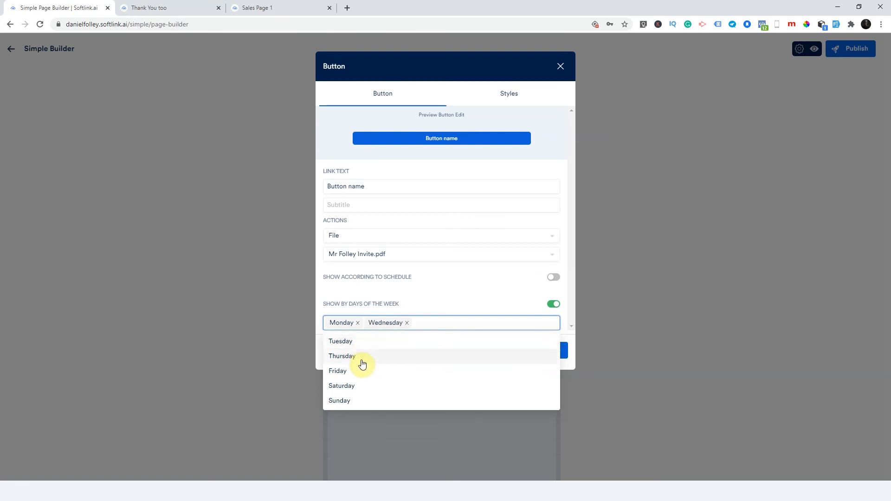
pyautogui.click(370, 343)
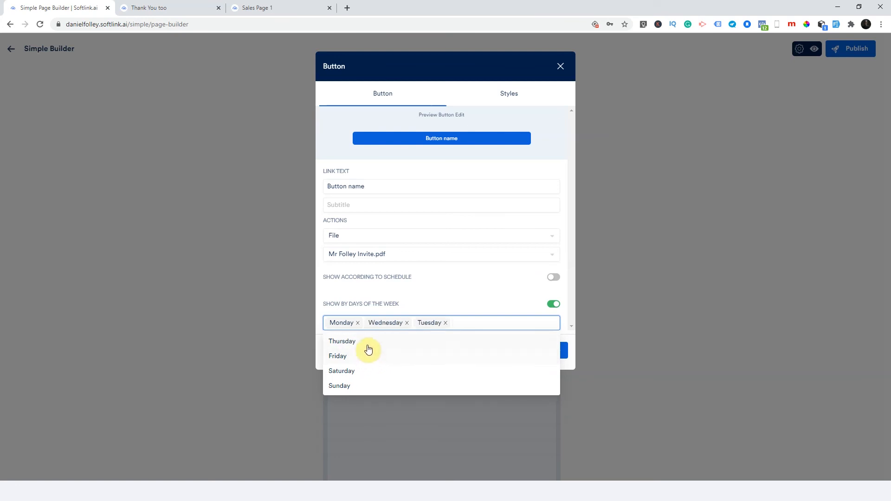
pyautogui.click(368, 345)
pyautogui.click(368, 355)
pyautogui.click(369, 355)
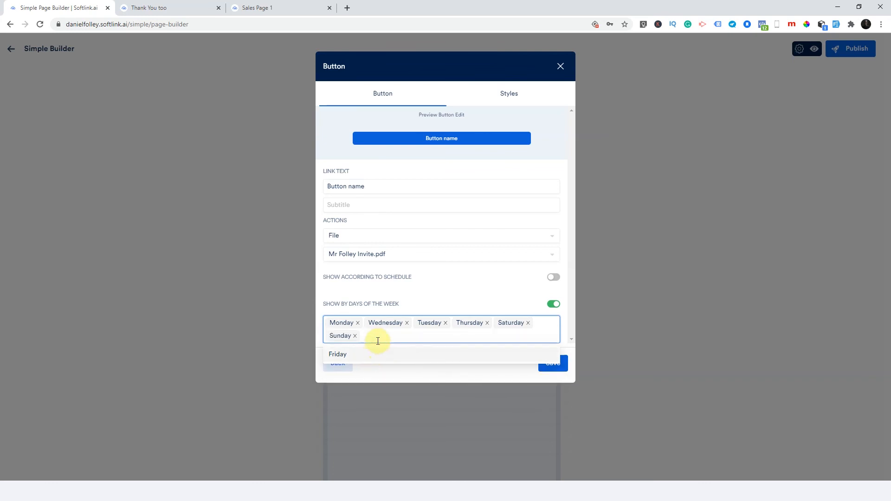
pyautogui.click(369, 355)
pyautogui.click(521, 311)
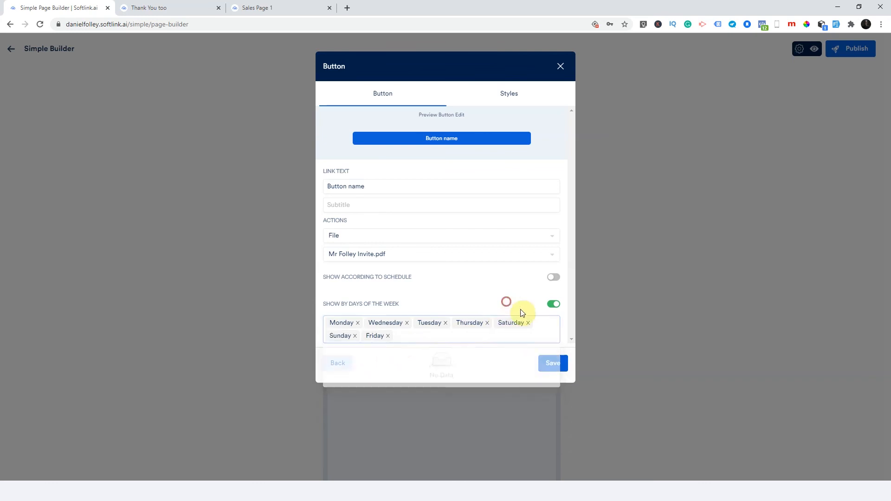
# Set the link text to Call Us Today and save the new button
pyautogui.moveTo(378, 184); pyautogui.dragTo(296, 195)
pyautogui.write('Call Us Today')
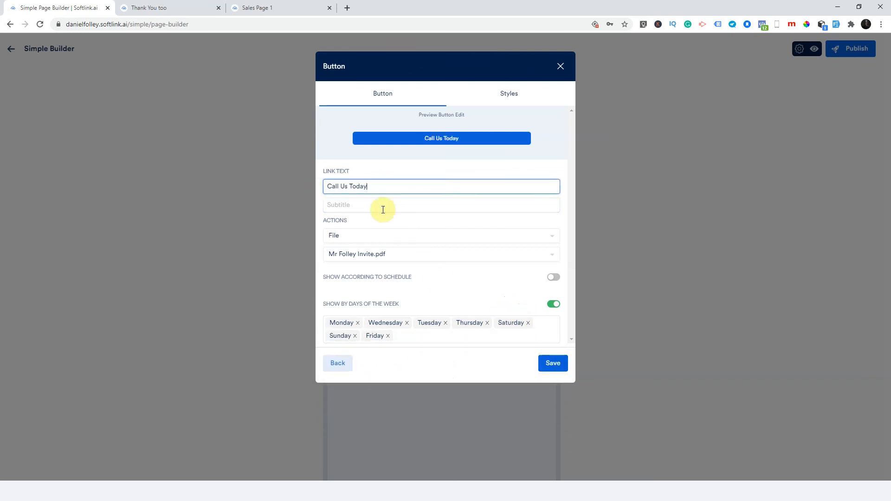
pyautogui.click(548, 363)
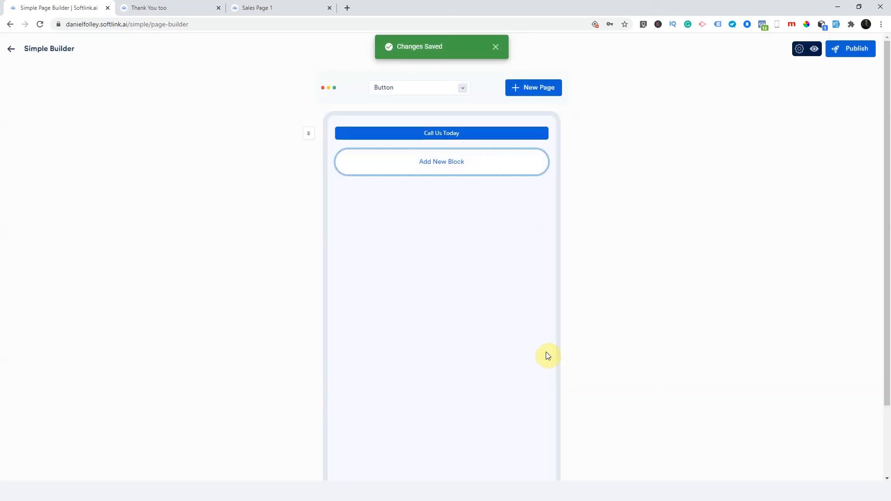
# Edit the Call Us Today button to remove Monday from its enabled days of the week and update it
pyautogui.click(425, 135)
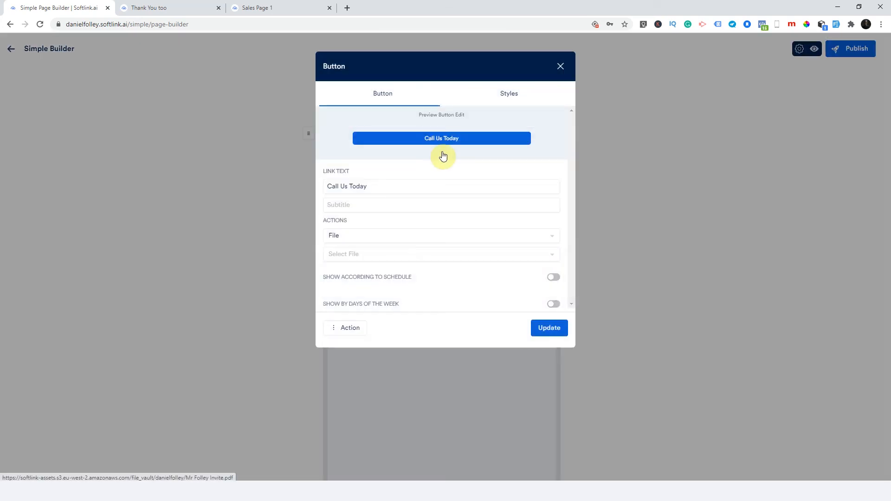
pyautogui.click(555, 304)
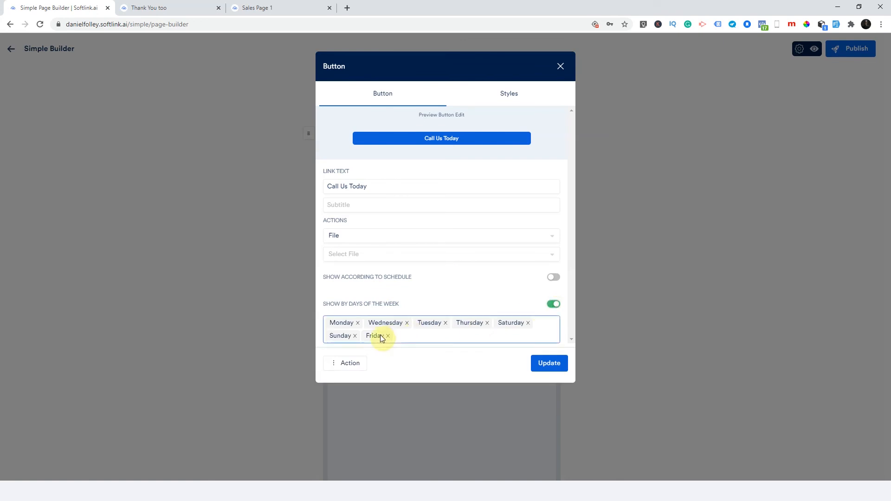
pyautogui.click(358, 323)
pyautogui.click(542, 363)
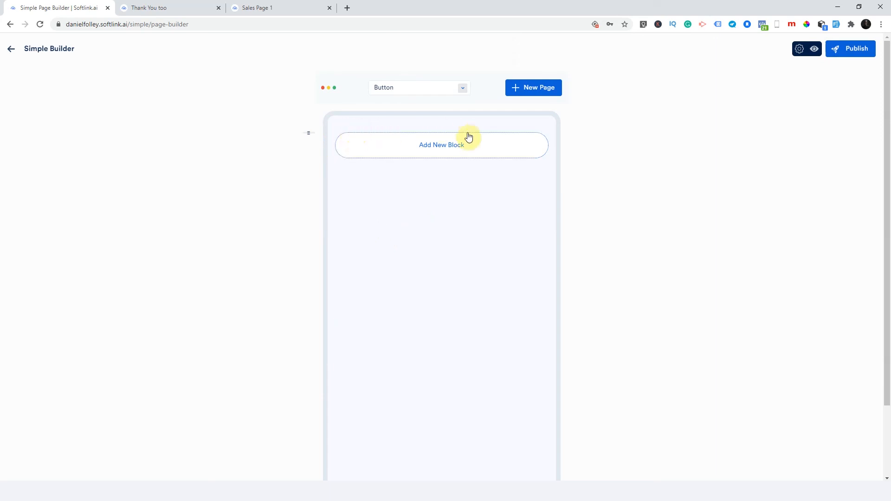
# Add another Button component to the page and enter Call Us Today as its link text
pyautogui.click(486, 150)
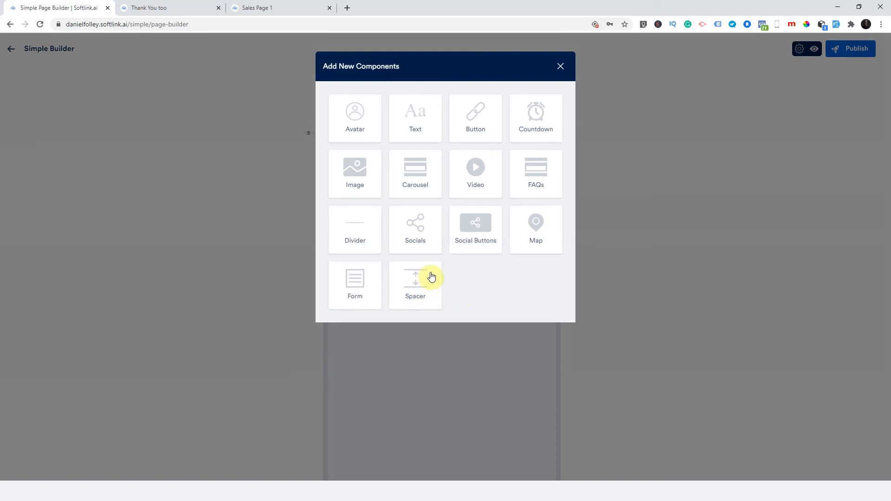
pyautogui.click(473, 136)
pyautogui.moveTo(384, 185); pyautogui.dragTo(277, 202)
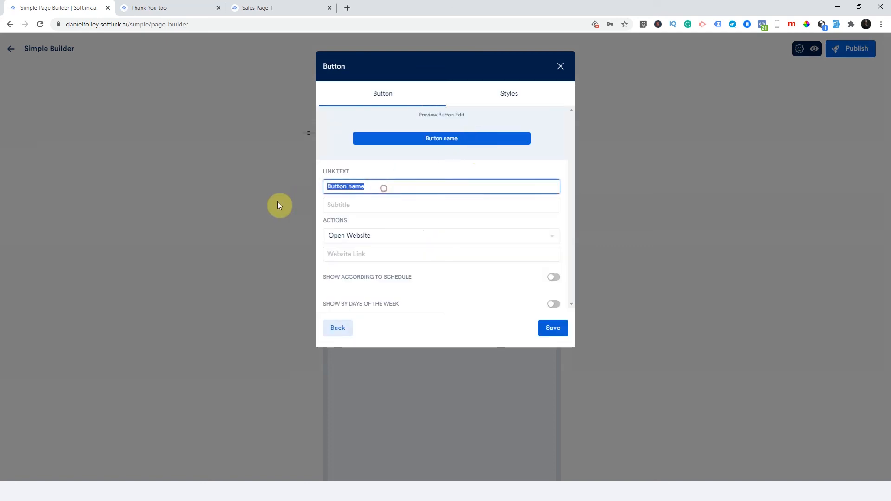
pyautogui.write('Call Us Today')
# Set the new button's action to File with the invite PDF and re-enter the link text Call Us Today
pyautogui.click(393, 241)
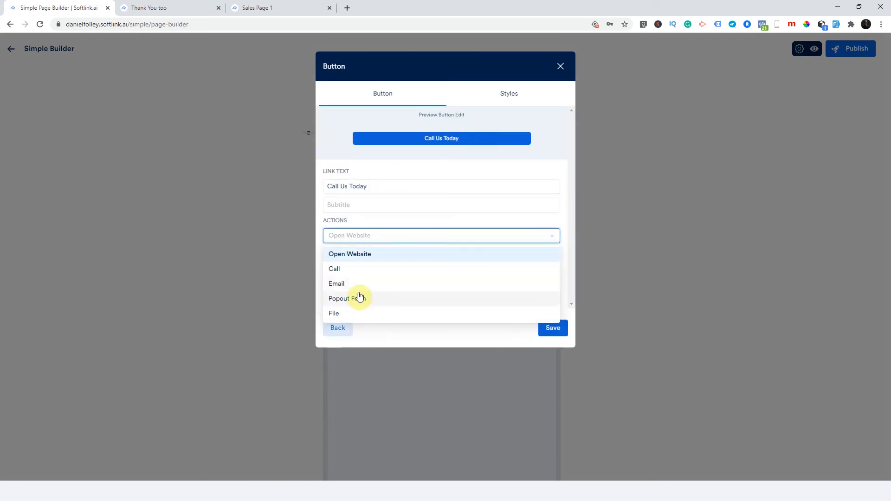
pyautogui.click(356, 313)
pyautogui.click(368, 257)
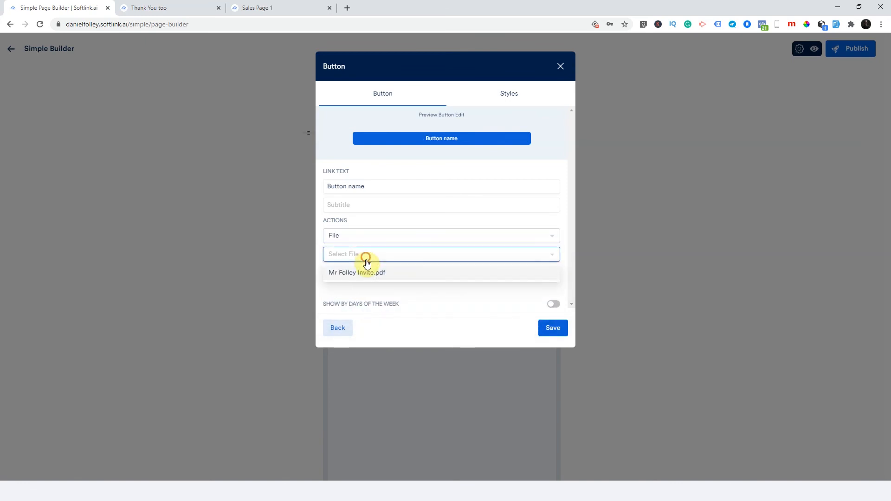
pyautogui.click(360, 272)
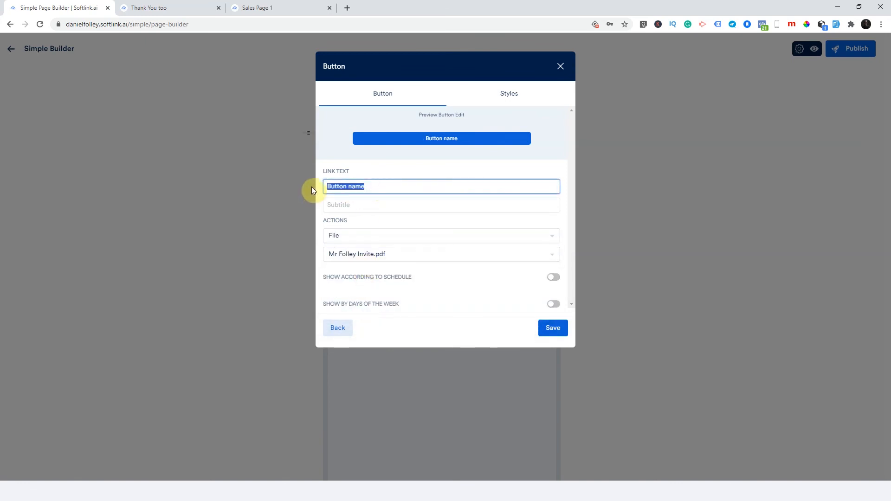
pyautogui.write('Call Us Today')
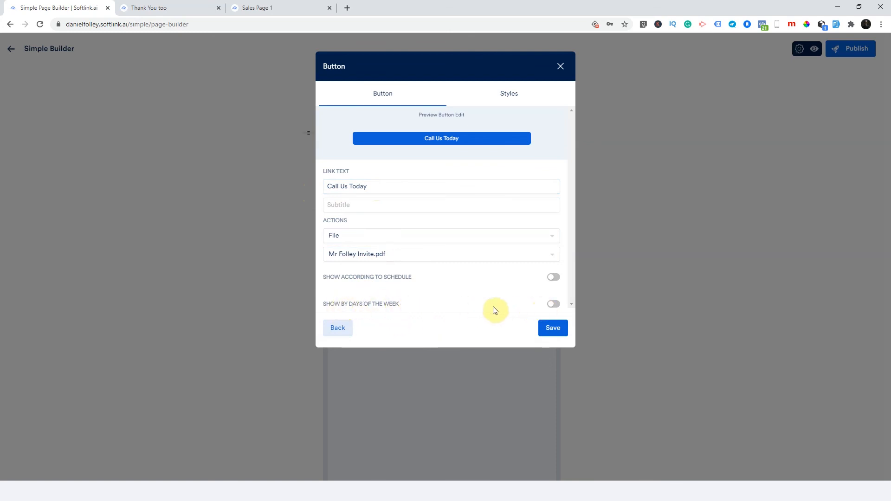
# Enable showing the button according to schedule, starting 2020-10-05 at 12:00:00 AM
pyautogui.click(554, 279)
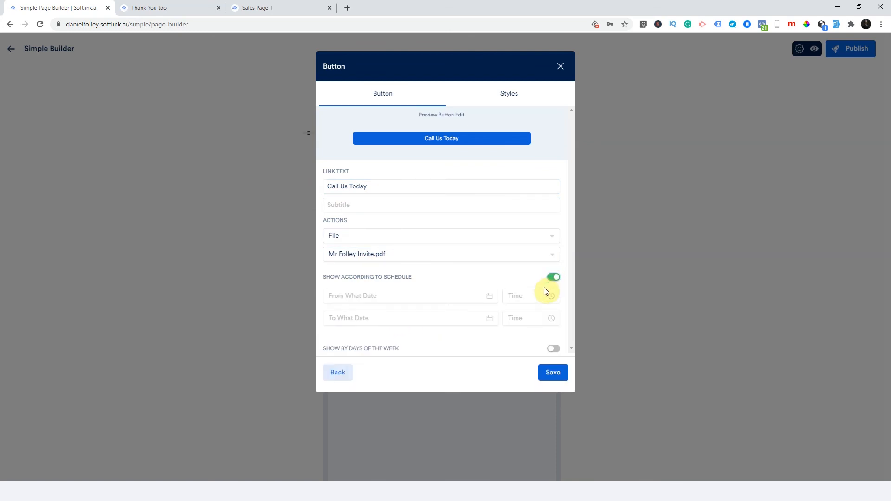
pyautogui.click(379, 297)
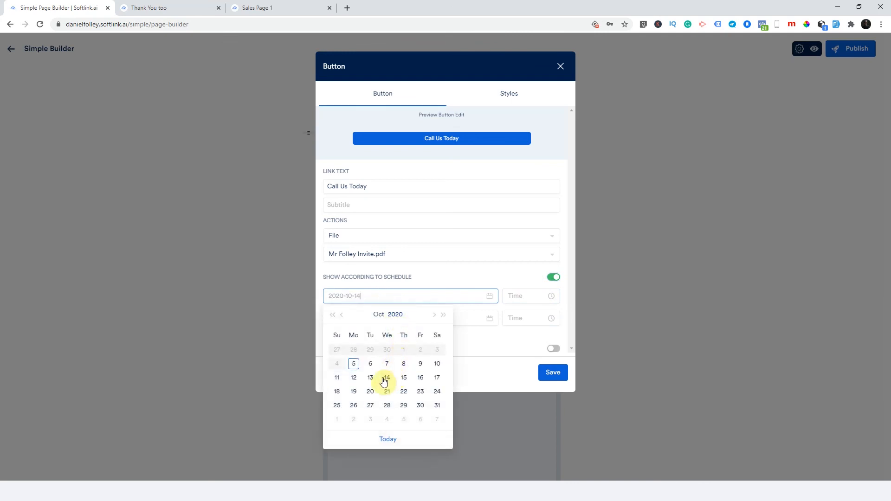
pyautogui.click(353, 364)
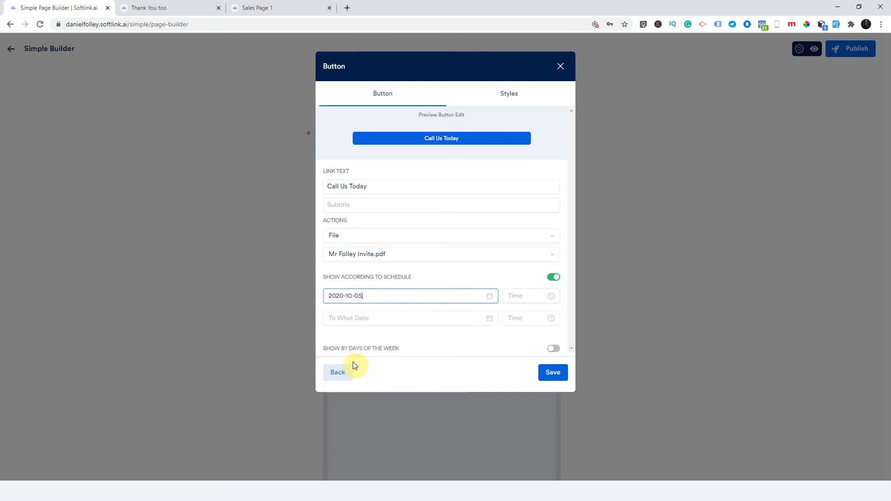
pyautogui.click(517, 297)
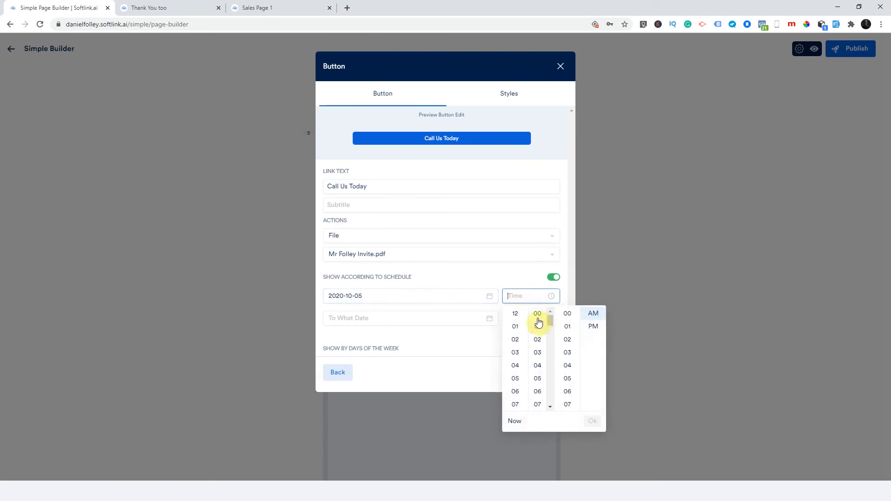
pyautogui.click(514, 315)
pyautogui.click(538, 315)
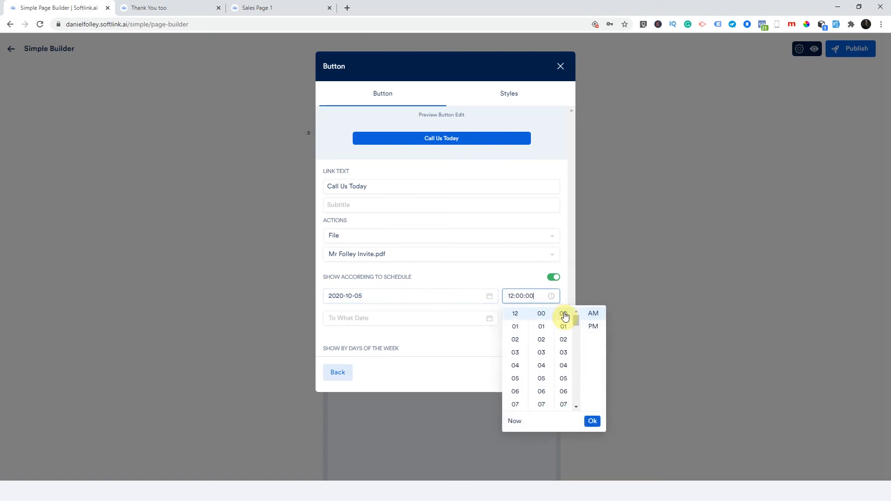
pyautogui.click(564, 314)
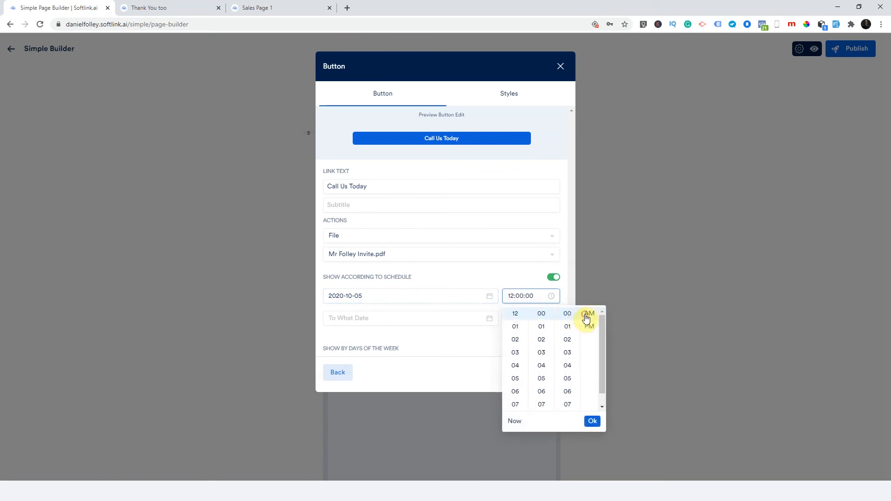
pyautogui.click(586, 316)
pyautogui.click(592, 423)
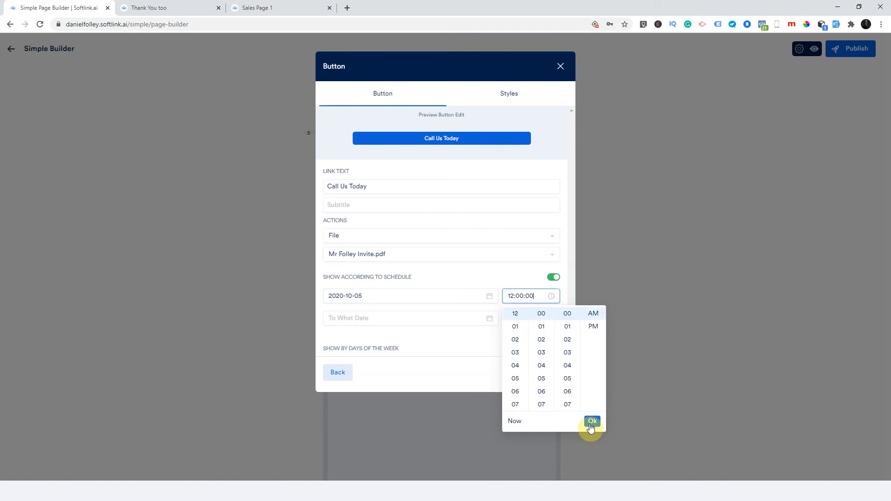
# Set the schedule's end to 2020-10-10 at 12:00:00 and save the button
pyautogui.click(369, 316)
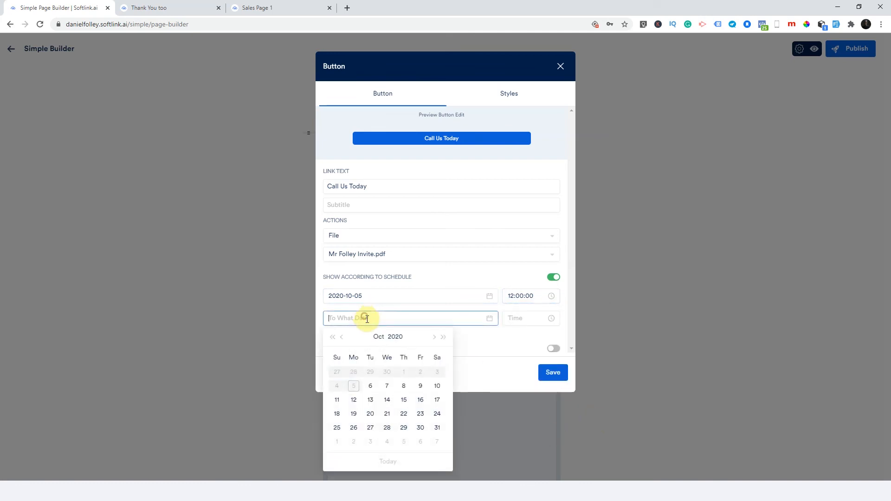
pyautogui.click(437, 386)
pyautogui.click(512, 319)
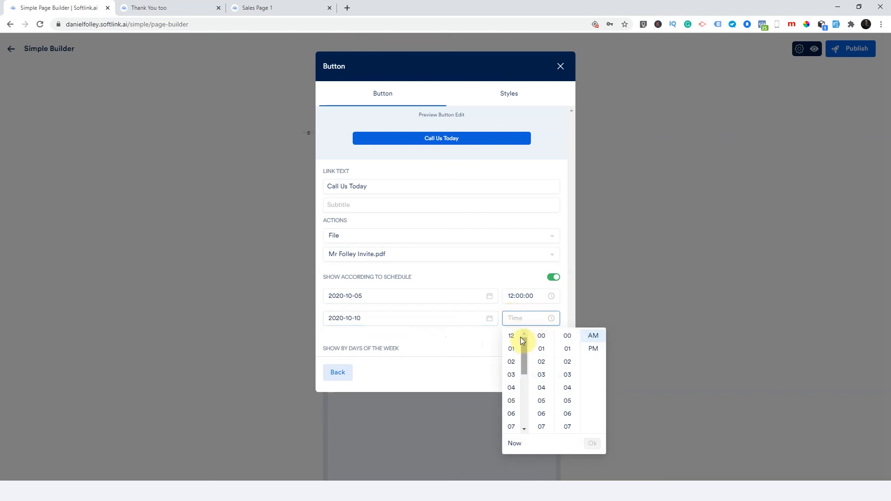
pyautogui.click(513, 336)
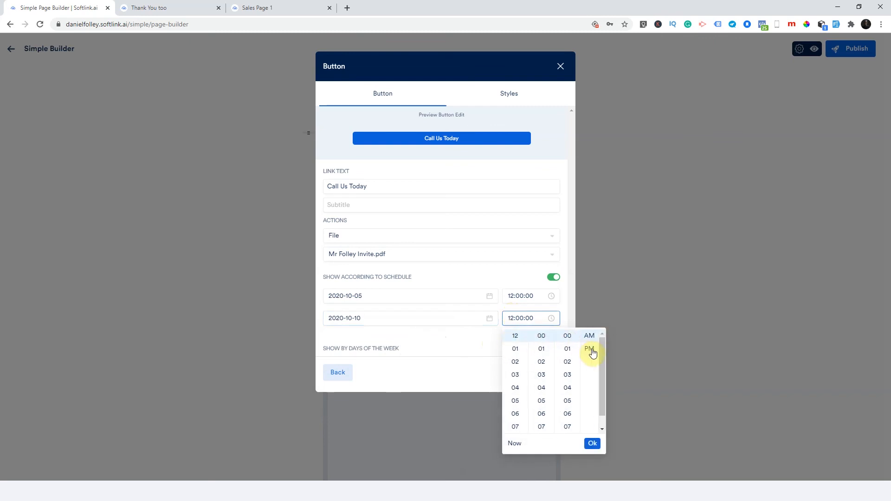
pyautogui.click(593, 443)
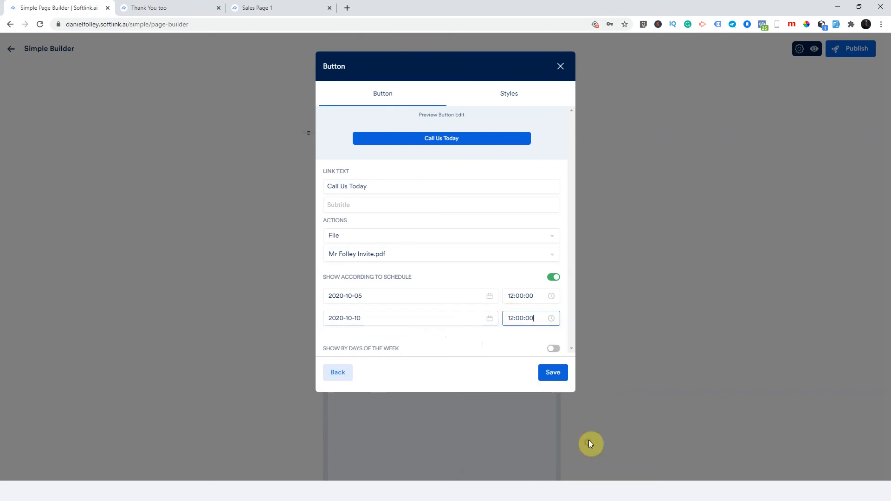
pyautogui.click(552, 376)
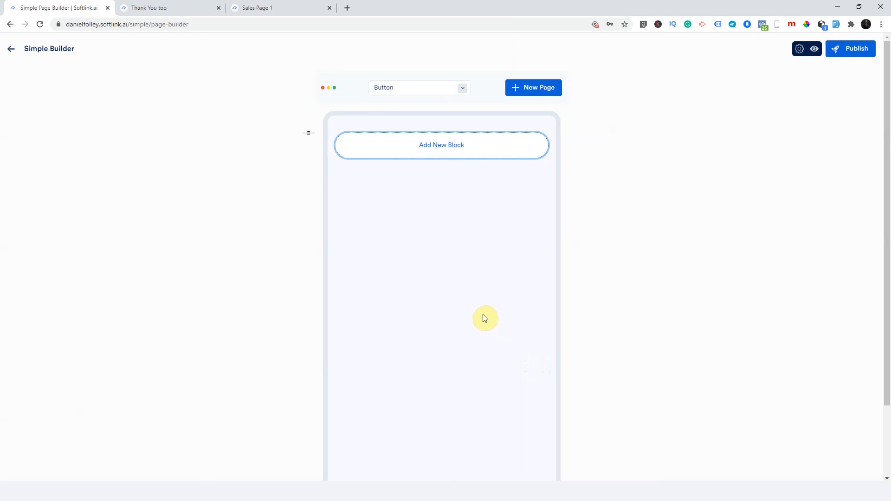
# Add another Button component to the page with Call Us Today as its link text
pyautogui.click(417, 144)
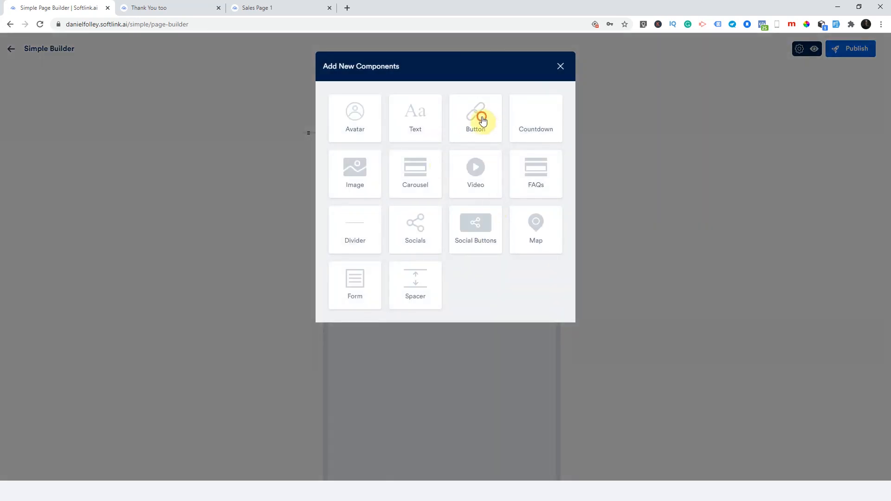
pyautogui.click(482, 120)
pyautogui.moveTo(367, 186); pyautogui.dragTo(299, 191)
pyautogui.write('Call Us Today')
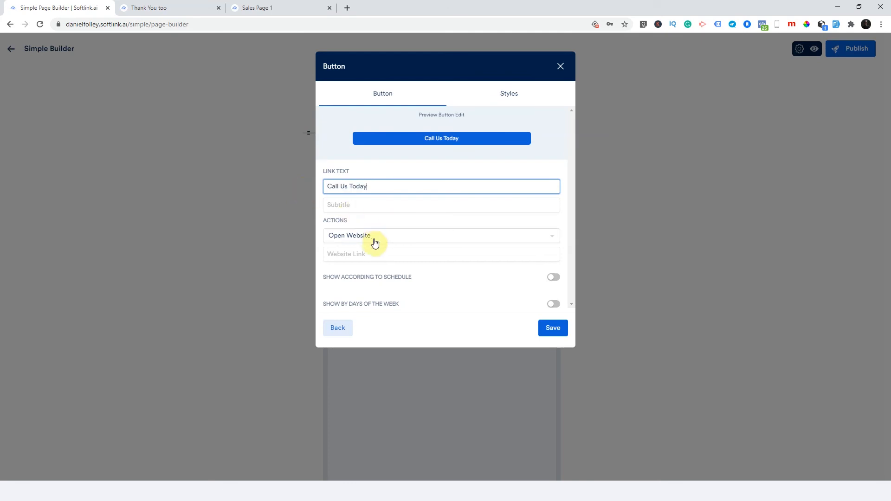
# Set the new button's action to File and choose the invite PDF
pyautogui.click(377, 236)
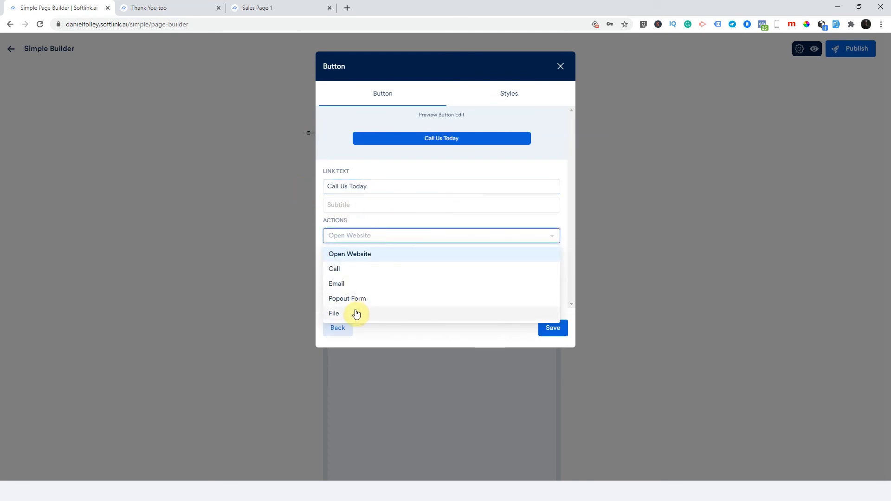
pyautogui.click(357, 314)
pyautogui.click(361, 255)
pyautogui.click(361, 271)
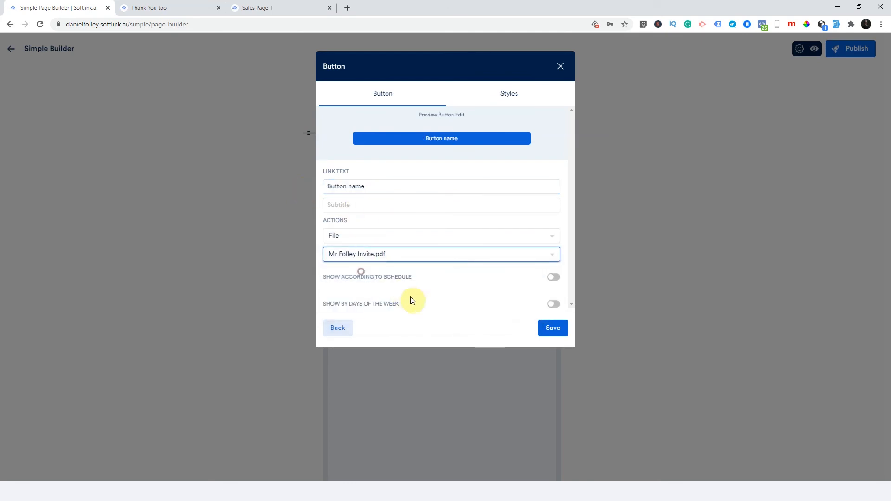
# Enable the new button's schedule and set its start to 2020-10-05 at the current time
pyautogui.click(555, 277)
pyautogui.click(417, 296)
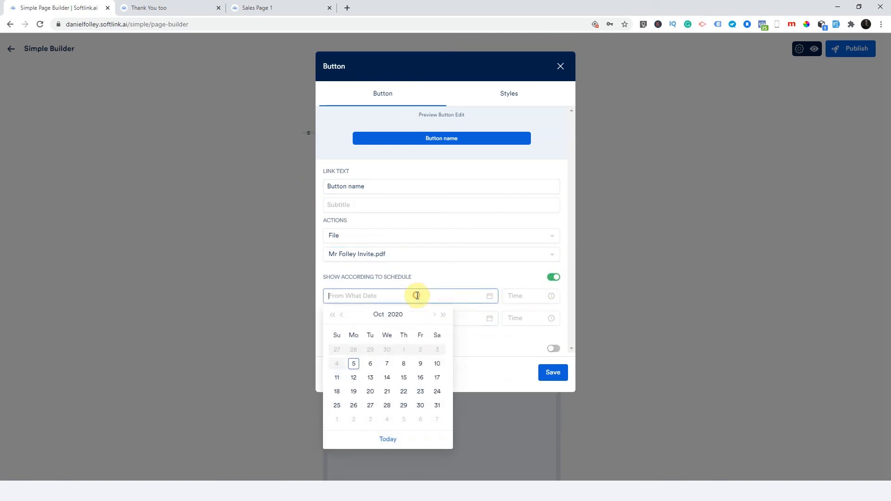
pyautogui.click(354, 364)
pyautogui.click(519, 297)
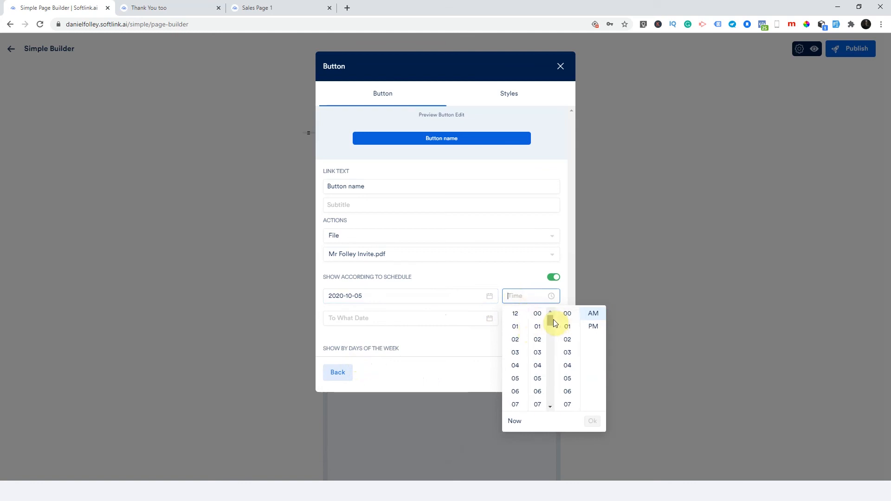
pyautogui.click(515, 420)
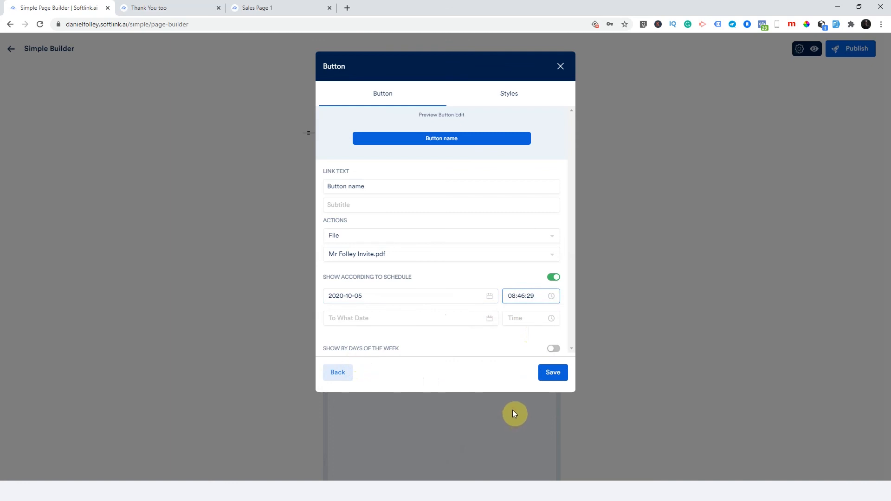
# Set the schedule's end to 2020-10-15 at 12:00:04 and save the new button
pyautogui.click(462, 318)
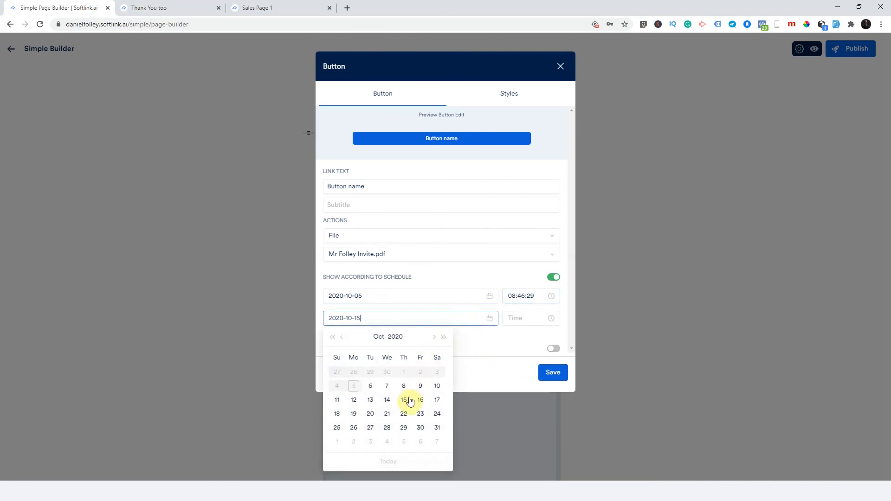
pyautogui.click(407, 405)
pyautogui.click(528, 322)
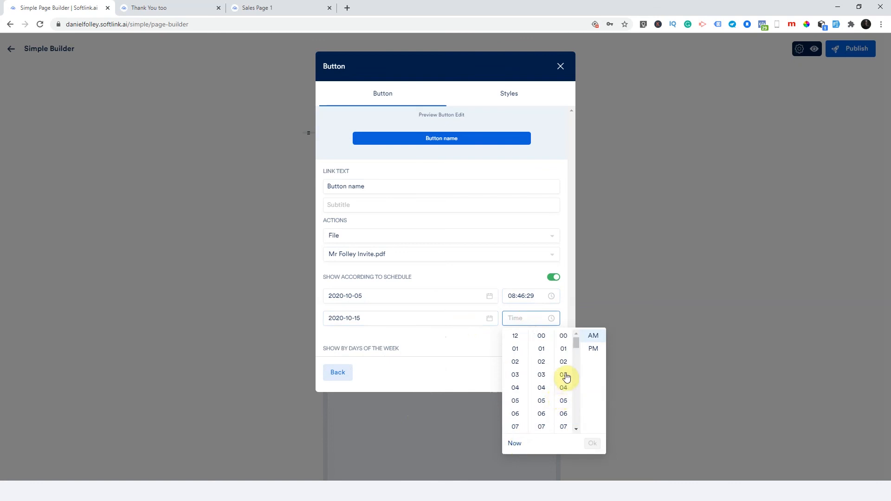
pyautogui.click(565, 389)
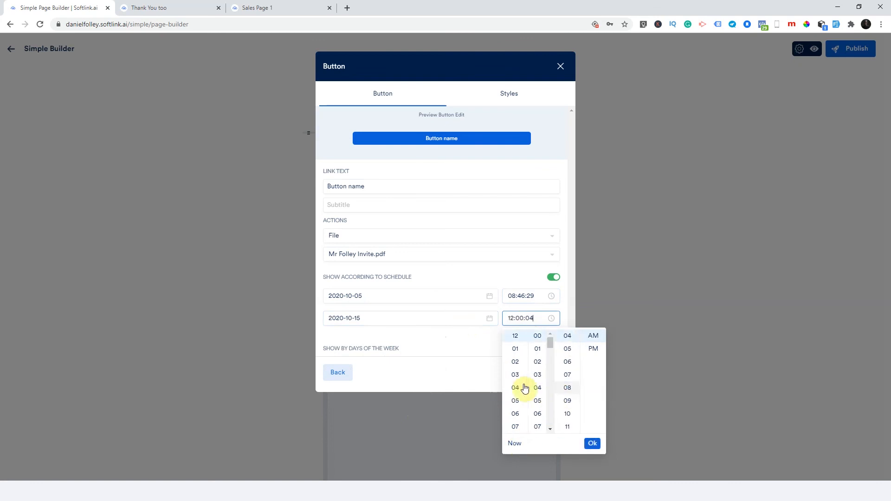
pyautogui.click(595, 441)
pyautogui.click(561, 380)
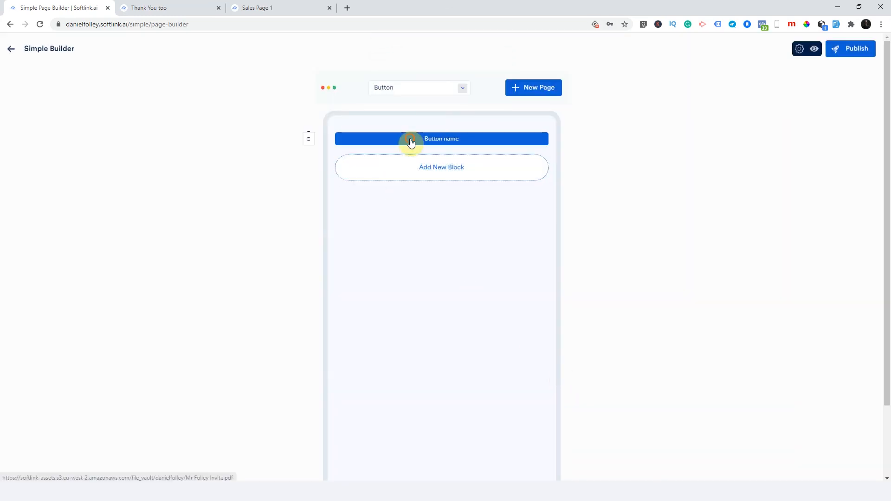
# Open the saved button for editing and check its days-of-week and schedule options, leaving both switched off
pyautogui.click(410, 139)
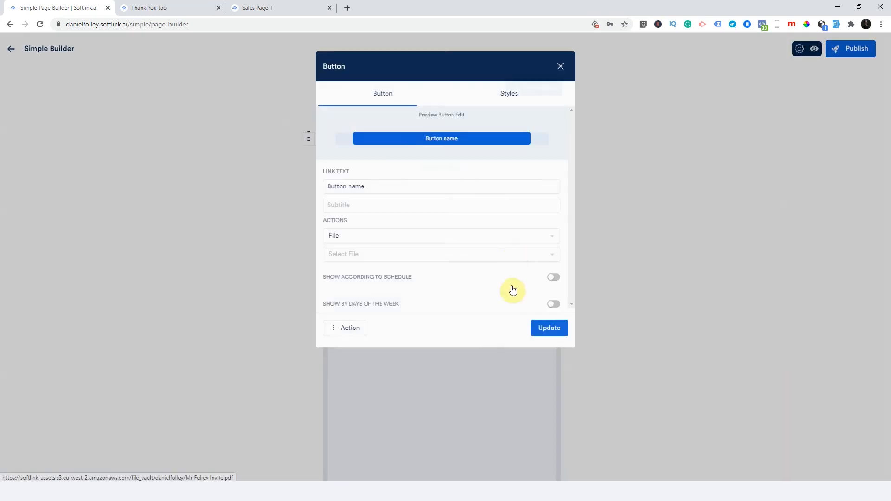
pyautogui.click(554, 304)
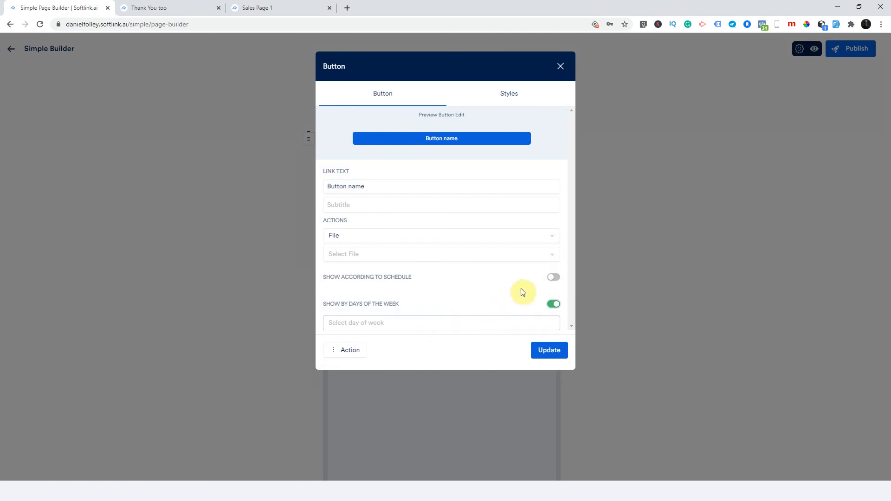
pyautogui.click(553, 305)
pyautogui.click(553, 277)
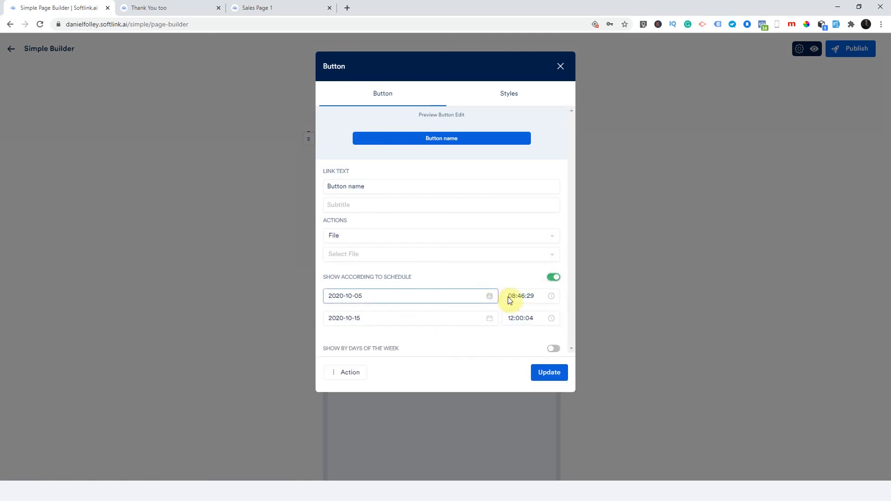
pyautogui.click(555, 278)
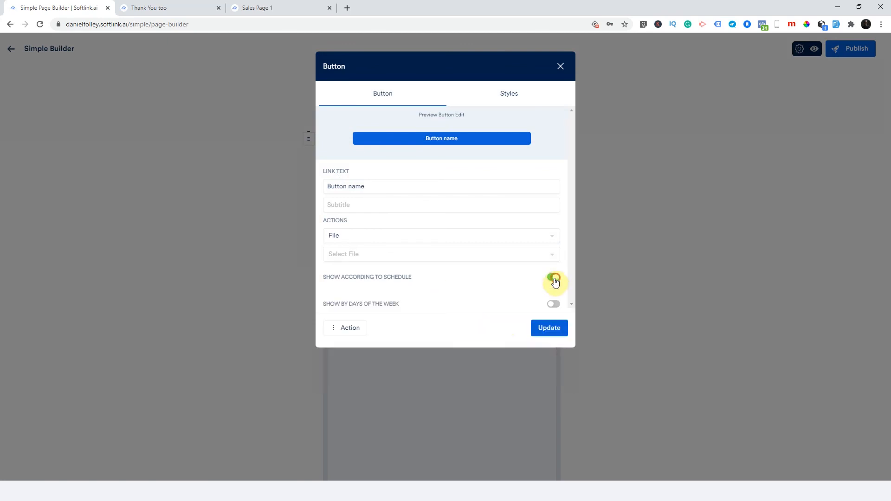
# Replace the saved button's link text with Call Us Today
pyautogui.click(397, 186)
pyautogui.hotkey('ctrl', 'a')
pyautogui.write('Call Us Today')
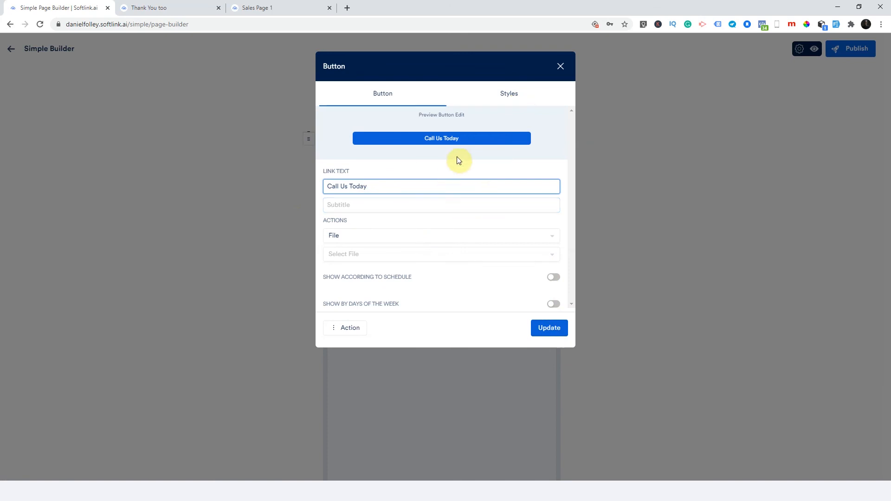
# In the button's style settings, try the All Round button type and then set it to Bordered
pyautogui.click(508, 99)
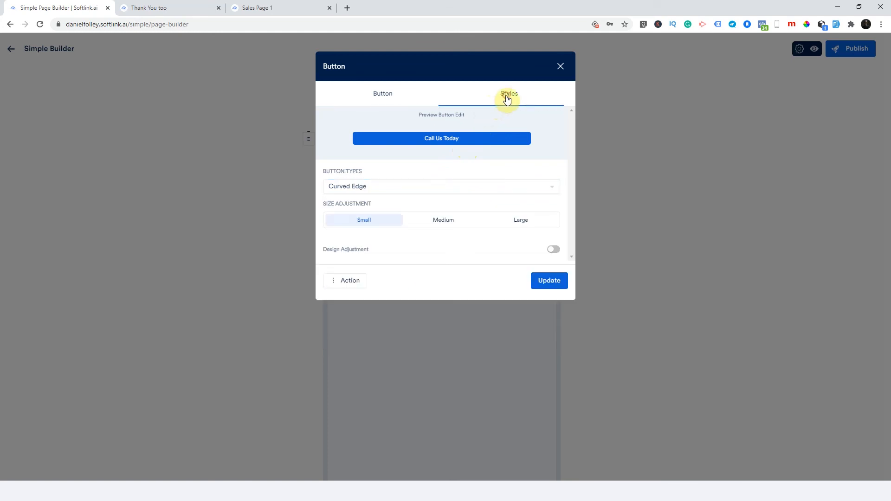
pyautogui.click(424, 189)
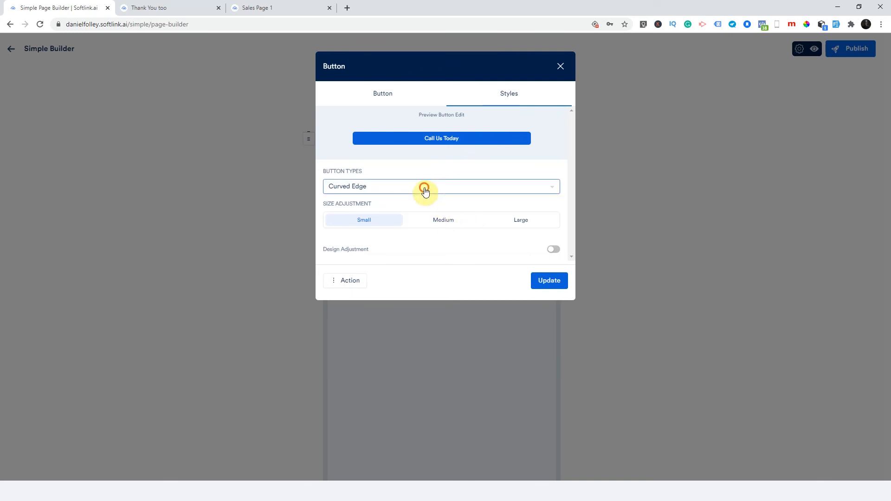
pyautogui.click(398, 222)
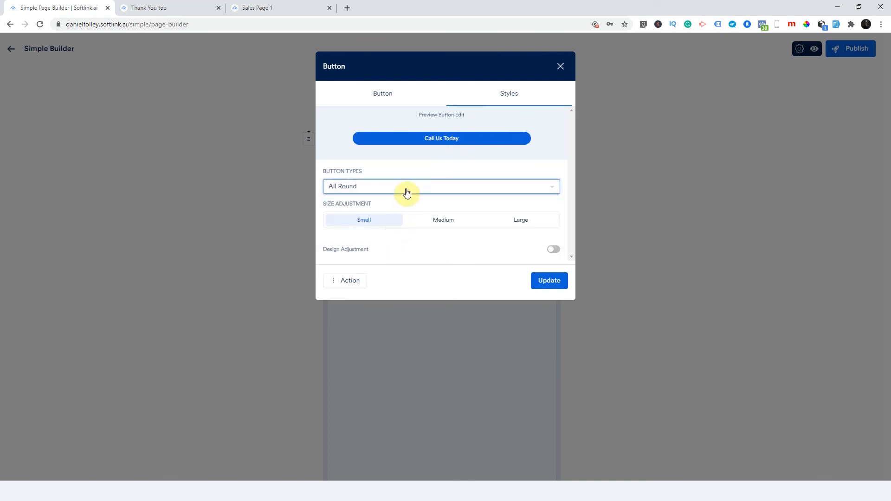
pyautogui.click(405, 189)
pyautogui.click(387, 236)
# Try the Large and Medium sizes on the bordered button and set it back to Small
pyautogui.click(516, 217)
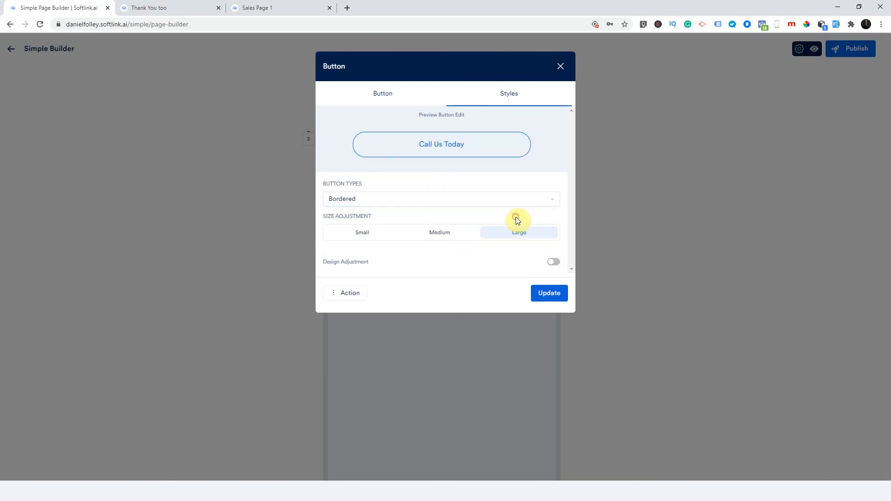
pyautogui.click(454, 237)
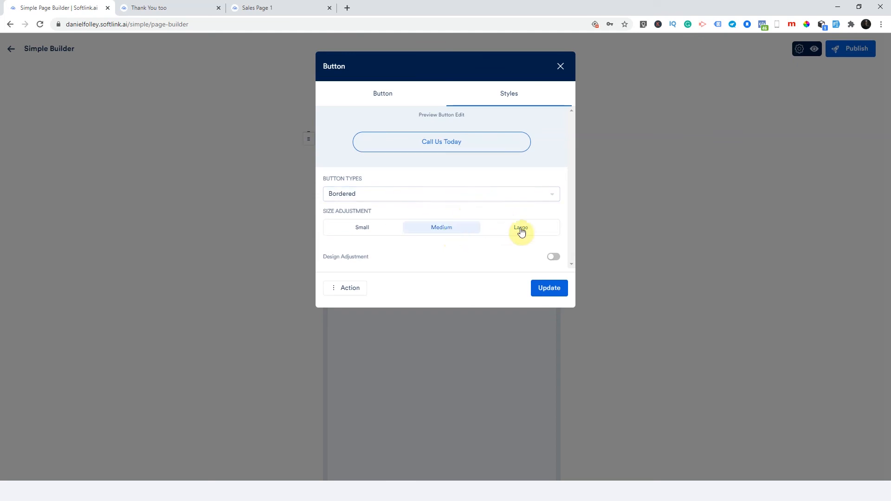
pyautogui.click(521, 228)
pyautogui.click(362, 233)
pyautogui.click(444, 223)
pyautogui.click(535, 230)
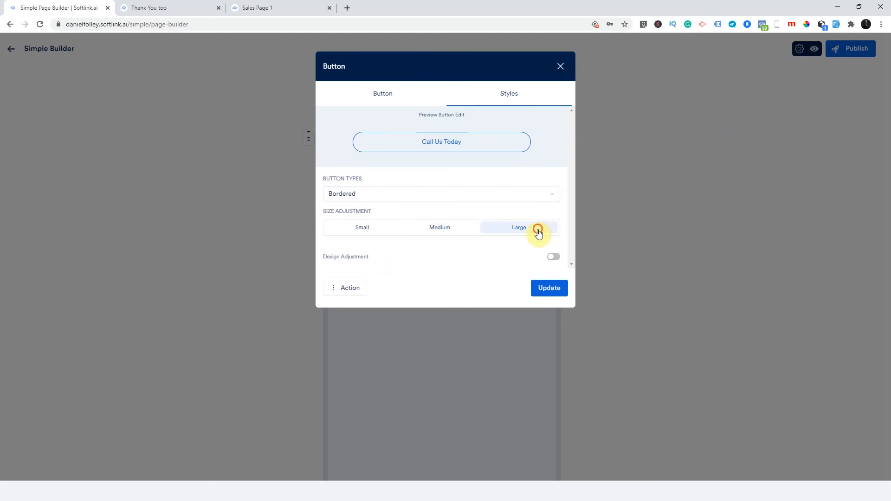
pyautogui.click(368, 235)
# Change the button type to All Round, try the Medium size and set the size to Large
pyautogui.click(441, 195)
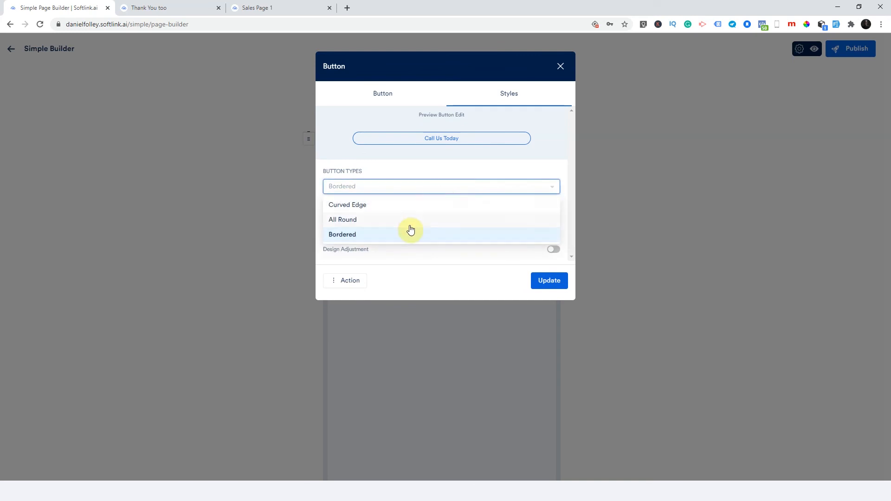
pyautogui.click(421, 219)
pyautogui.click(455, 221)
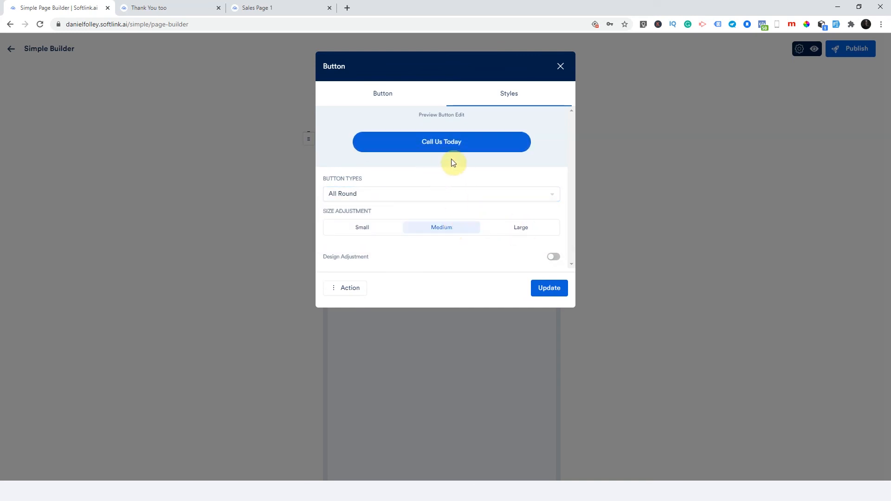
pyautogui.click(523, 232)
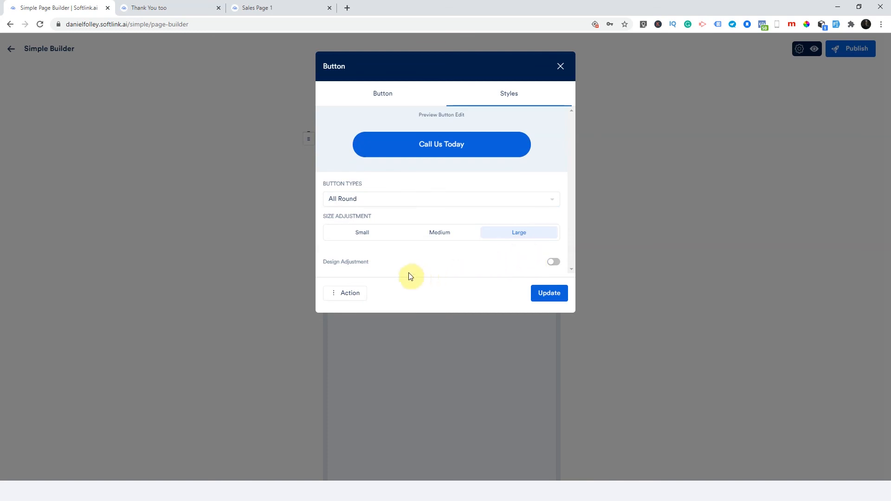
# Turn on Design Adjustment for the button and set its text color to black
pyautogui.click(554, 263)
pyautogui.click(538, 283)
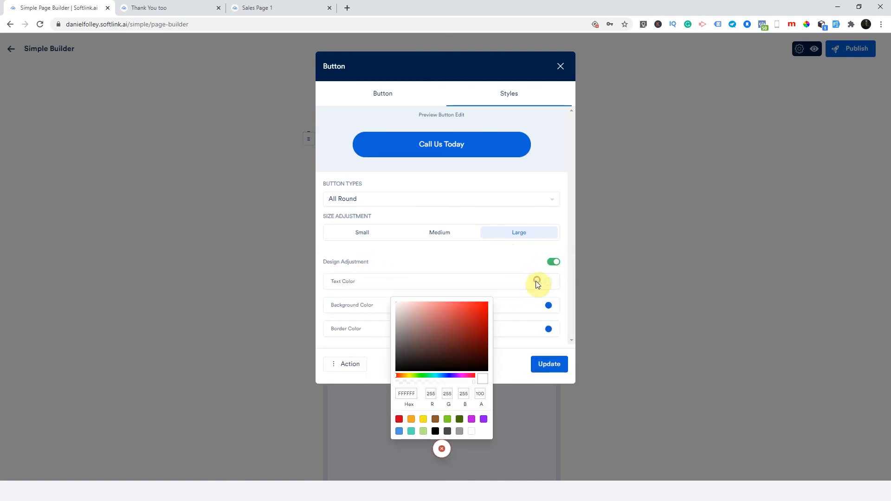
pyautogui.moveTo(472, 316)
pyautogui.mouseDown()
pyautogui.moveTo(449, 314)
pyautogui.moveTo(449, 372)
pyautogui.moveTo(414, 385)
pyautogui.moveTo(403, 337)
pyautogui.moveTo(477, 334)
pyautogui.mouseUp()
# Try a blue background color on the button and set the background to a bright green
pyautogui.click(544, 306)
pyautogui.click(544, 307)
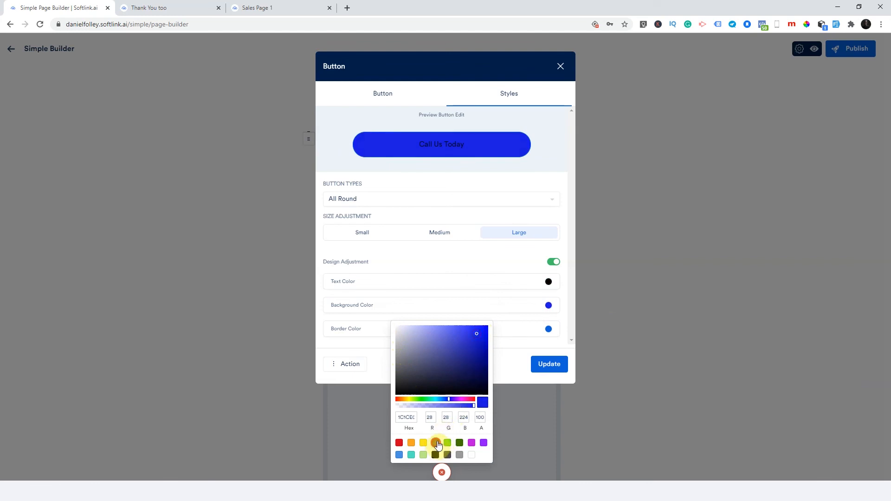
pyautogui.click(436, 443)
pyautogui.moveTo(443, 400); pyautogui.dragTo(470, 403)
pyautogui.click(480, 338)
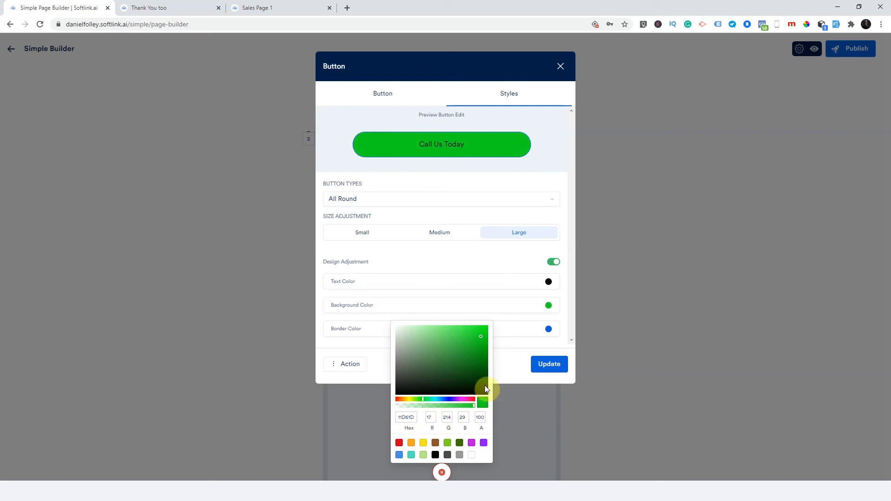
# Set the button's border color to a muted, partly transparent blue-violet and update the button
pyautogui.click(546, 329)
pyautogui.click(545, 330)
pyautogui.moveTo(451, 390)
pyautogui.mouseDown()
pyautogui.moveTo(405, 418)
pyautogui.moveTo(442, 383)
pyautogui.moveTo(402, 348)
pyautogui.moveTo(427, 387)
pyautogui.moveTo(460, 387)
pyautogui.moveTo(439, 375)
pyautogui.mouseUp()
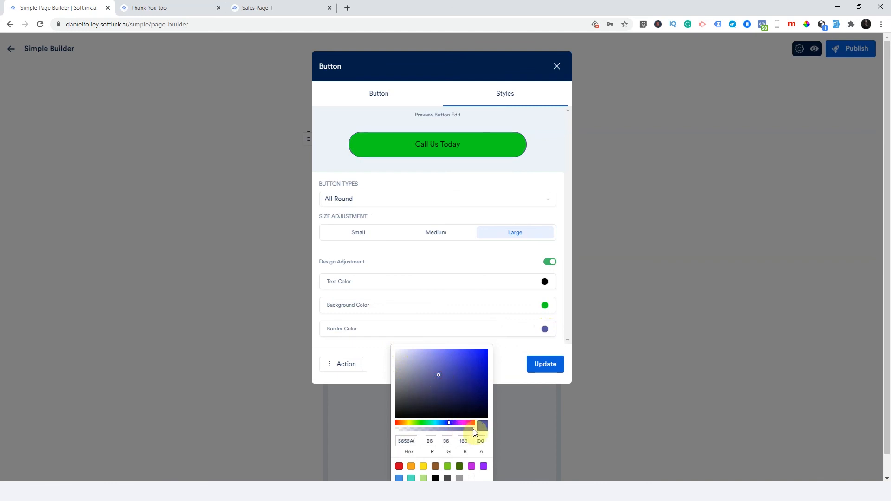
pyautogui.moveTo(473, 432)
pyautogui.mouseDown()
pyautogui.moveTo(405, 434)
pyautogui.moveTo(457, 433)
pyautogui.mouseUp()
pyautogui.click(515, 347)
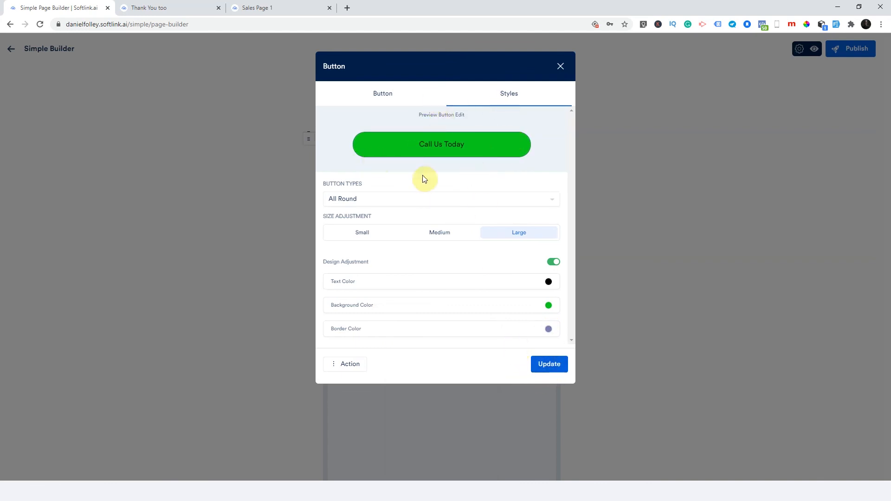
pyautogui.click(549, 364)
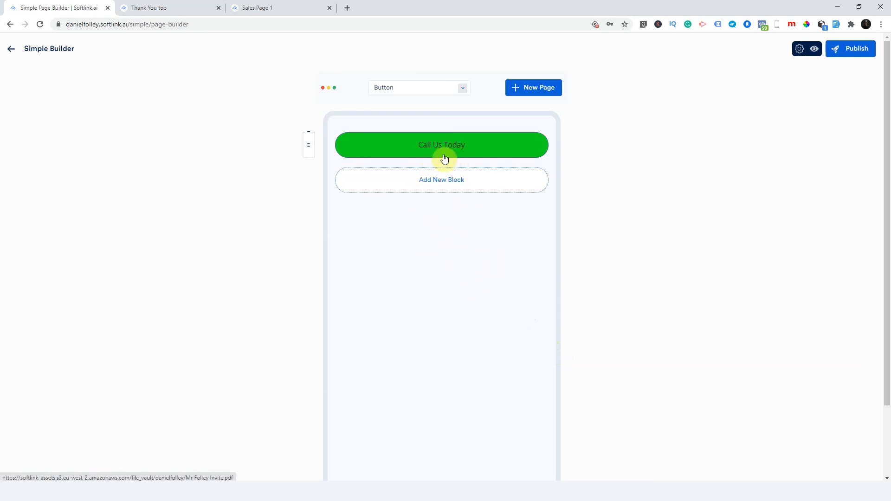
# Add a form block below the button with the default Name, Email and Phone Number fields
pyautogui.click(433, 180)
pyautogui.click(356, 296)
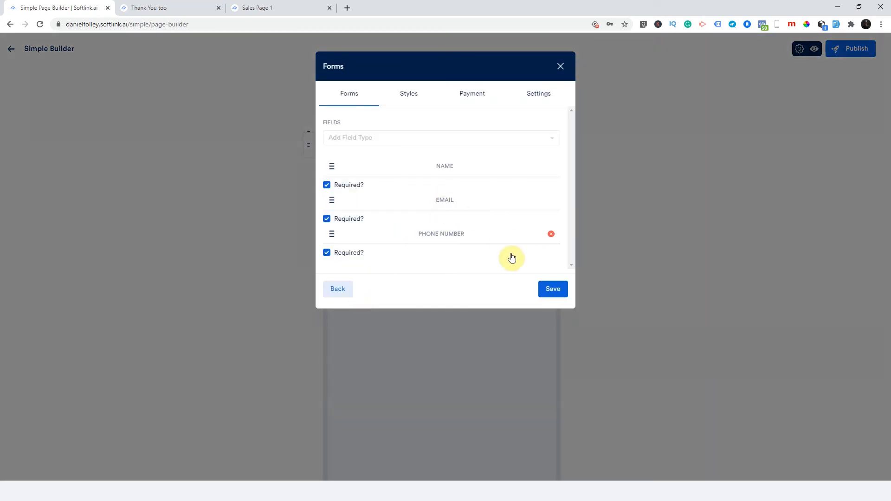
pyautogui.click(551, 288)
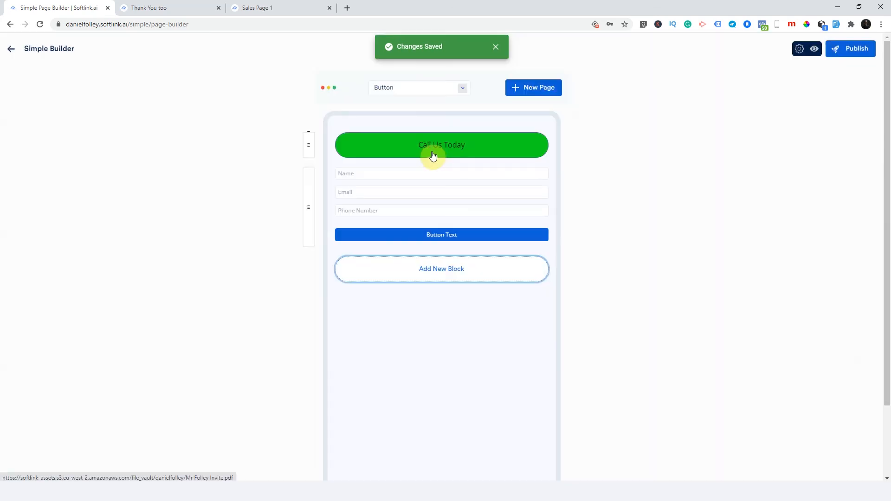
# Try linking the Call Us Today button to the finest promised form with the Popout Form action, closing without updating
pyautogui.click(432, 155)
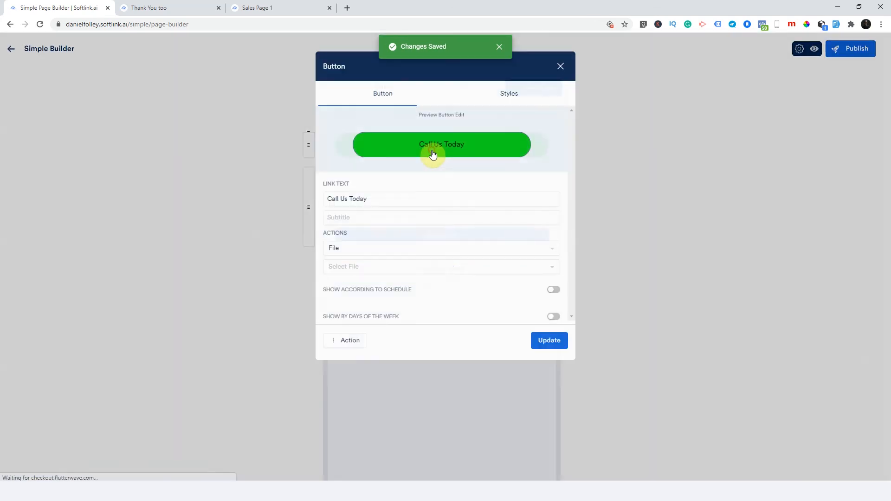
pyautogui.click(348, 251)
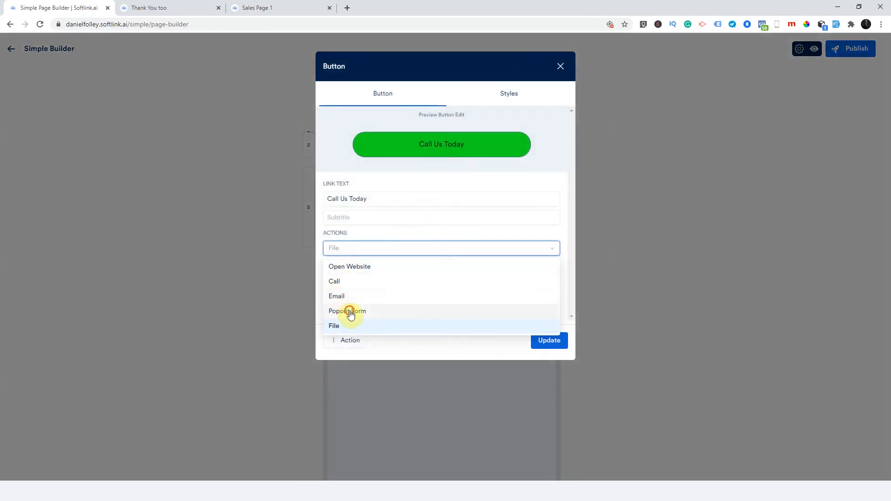
pyautogui.click(349, 311)
pyautogui.click(369, 268)
pyautogui.click(360, 287)
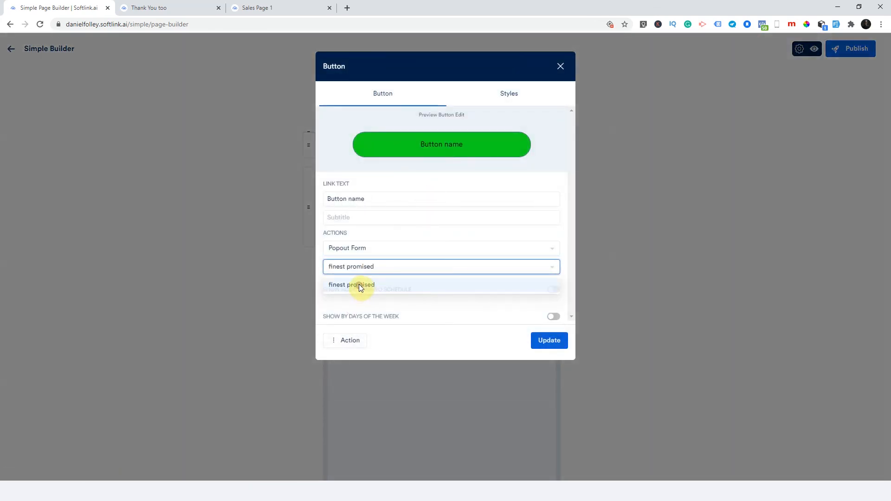
pyautogui.click(560, 66)
# Check the name and pop-up option in the form block's settings
pyautogui.click(403, 198)
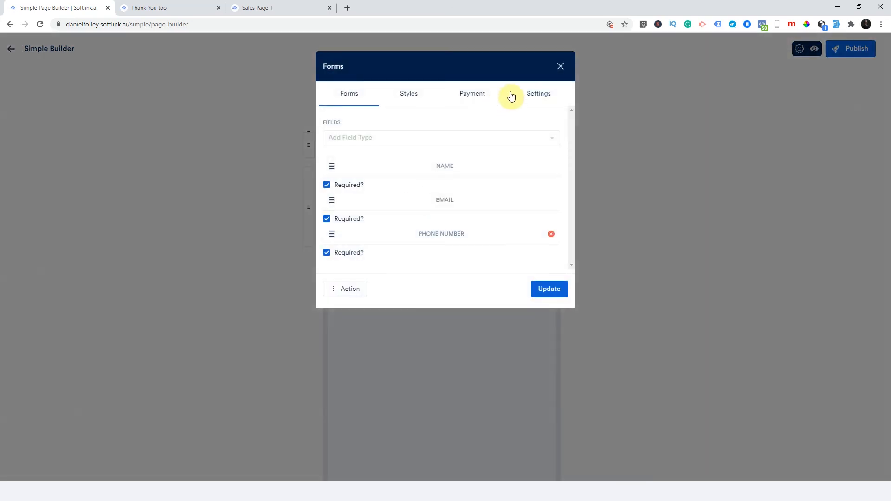
pyautogui.click(537, 92)
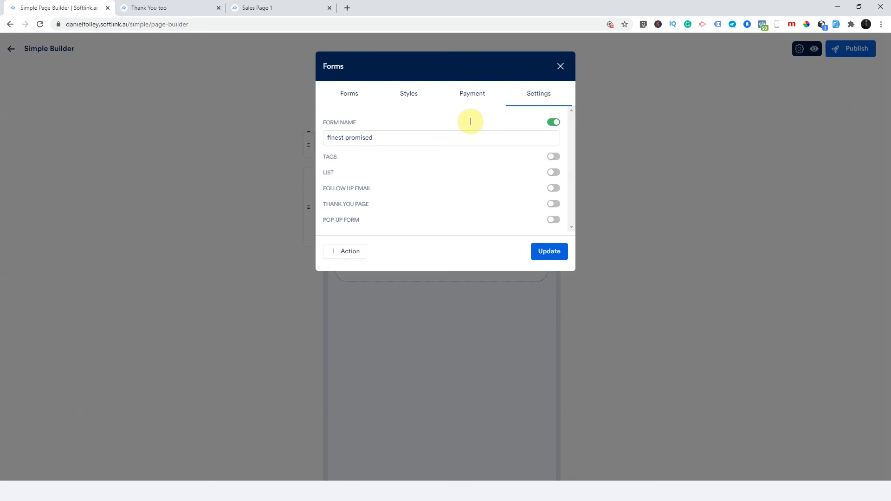
pyautogui.click(560, 67)
# Delete the form block from the page
pyautogui.click(409, 194)
pyautogui.click(409, 199)
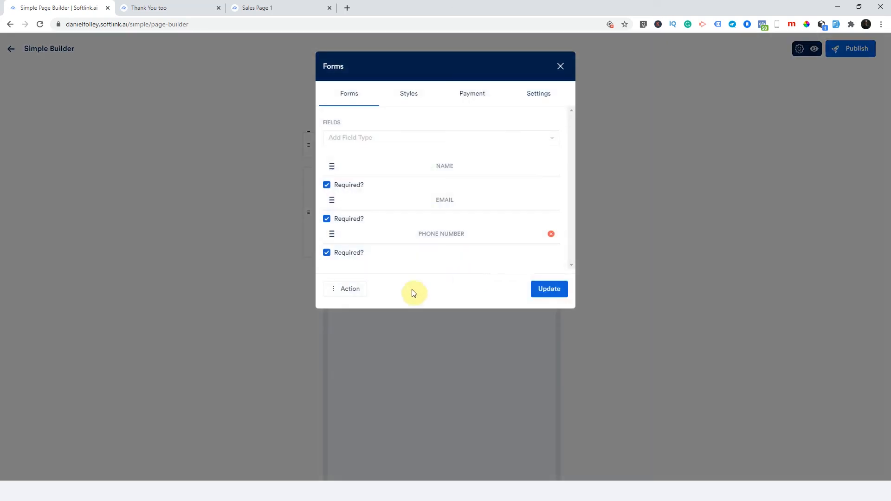
pyautogui.click(344, 289)
pyautogui.click(350, 272)
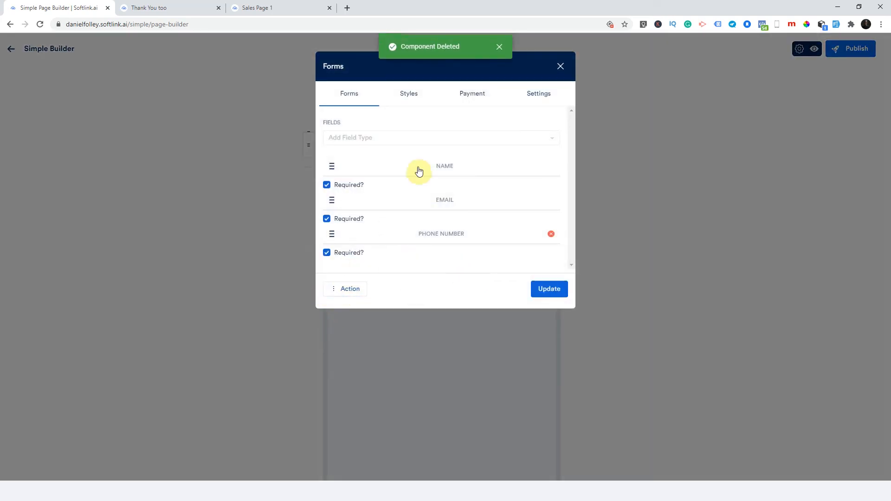
# Set the Call Us Today button's action to Popout Form without choosing a form, and update the button
pyautogui.click(421, 154)
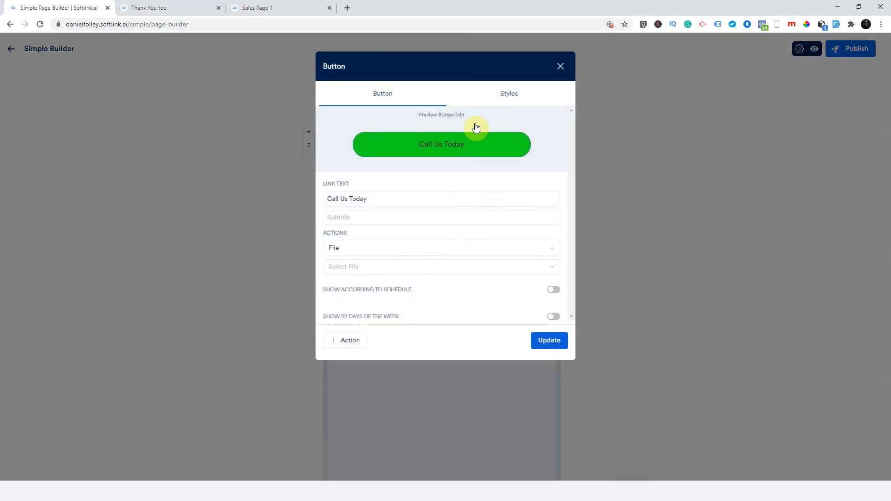
pyautogui.click(433, 250)
pyautogui.click(356, 312)
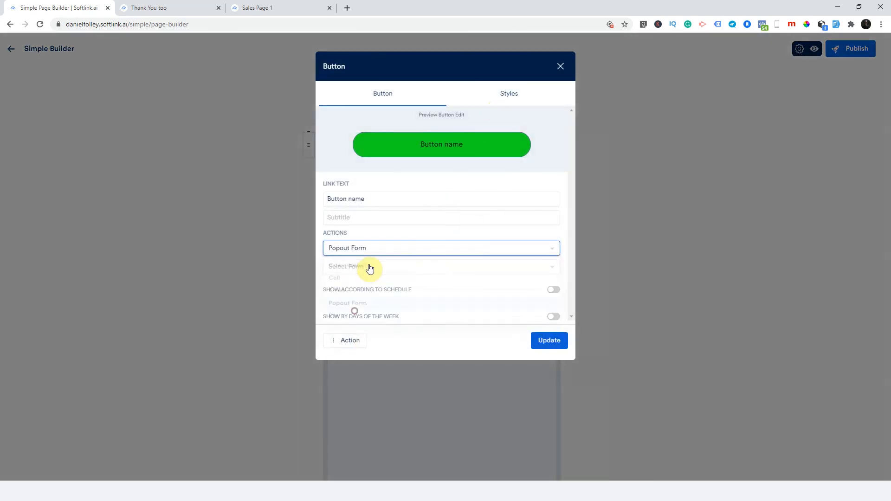
pyautogui.click(367, 265)
pyautogui.click(449, 257)
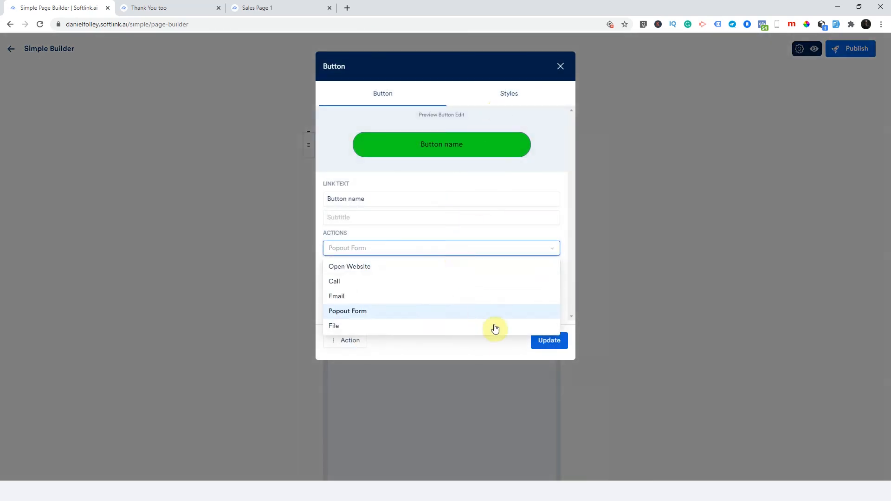
pyautogui.click(488, 346)
pyautogui.click(543, 341)
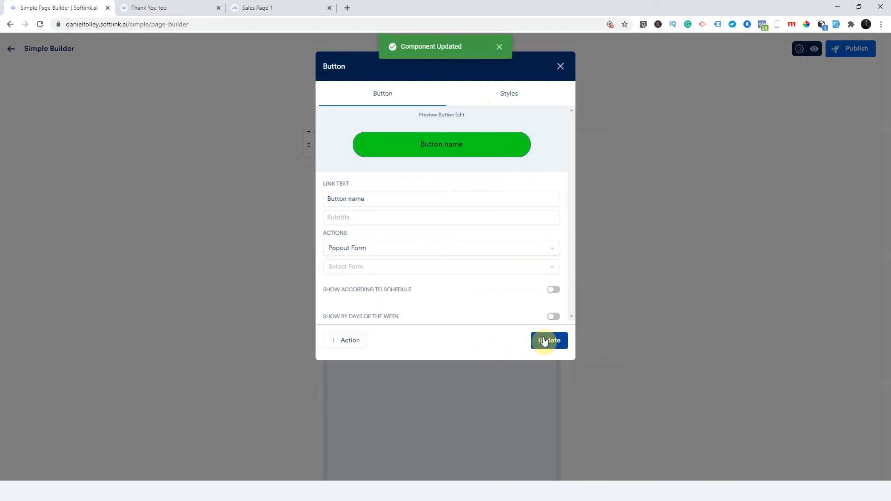